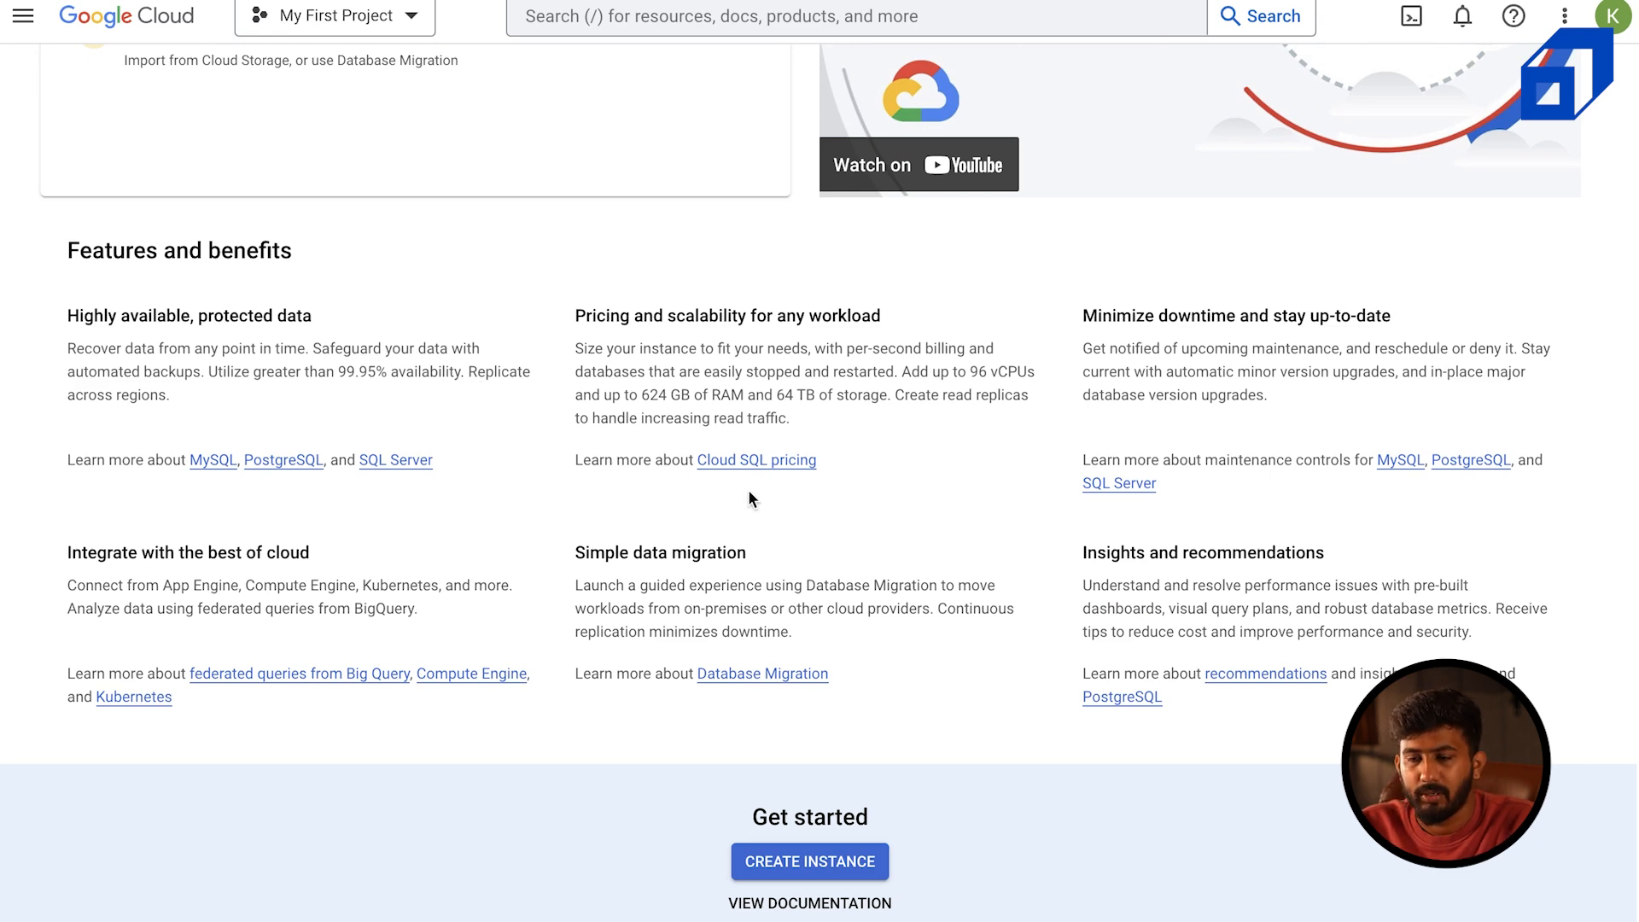
Look over the Cloud SQL overview page and the Database Migration API details, and return to the overview
{"action": "scroll", "coordinate": [749, 492], "scroll_direction": "up", "scroll_amount": 7}
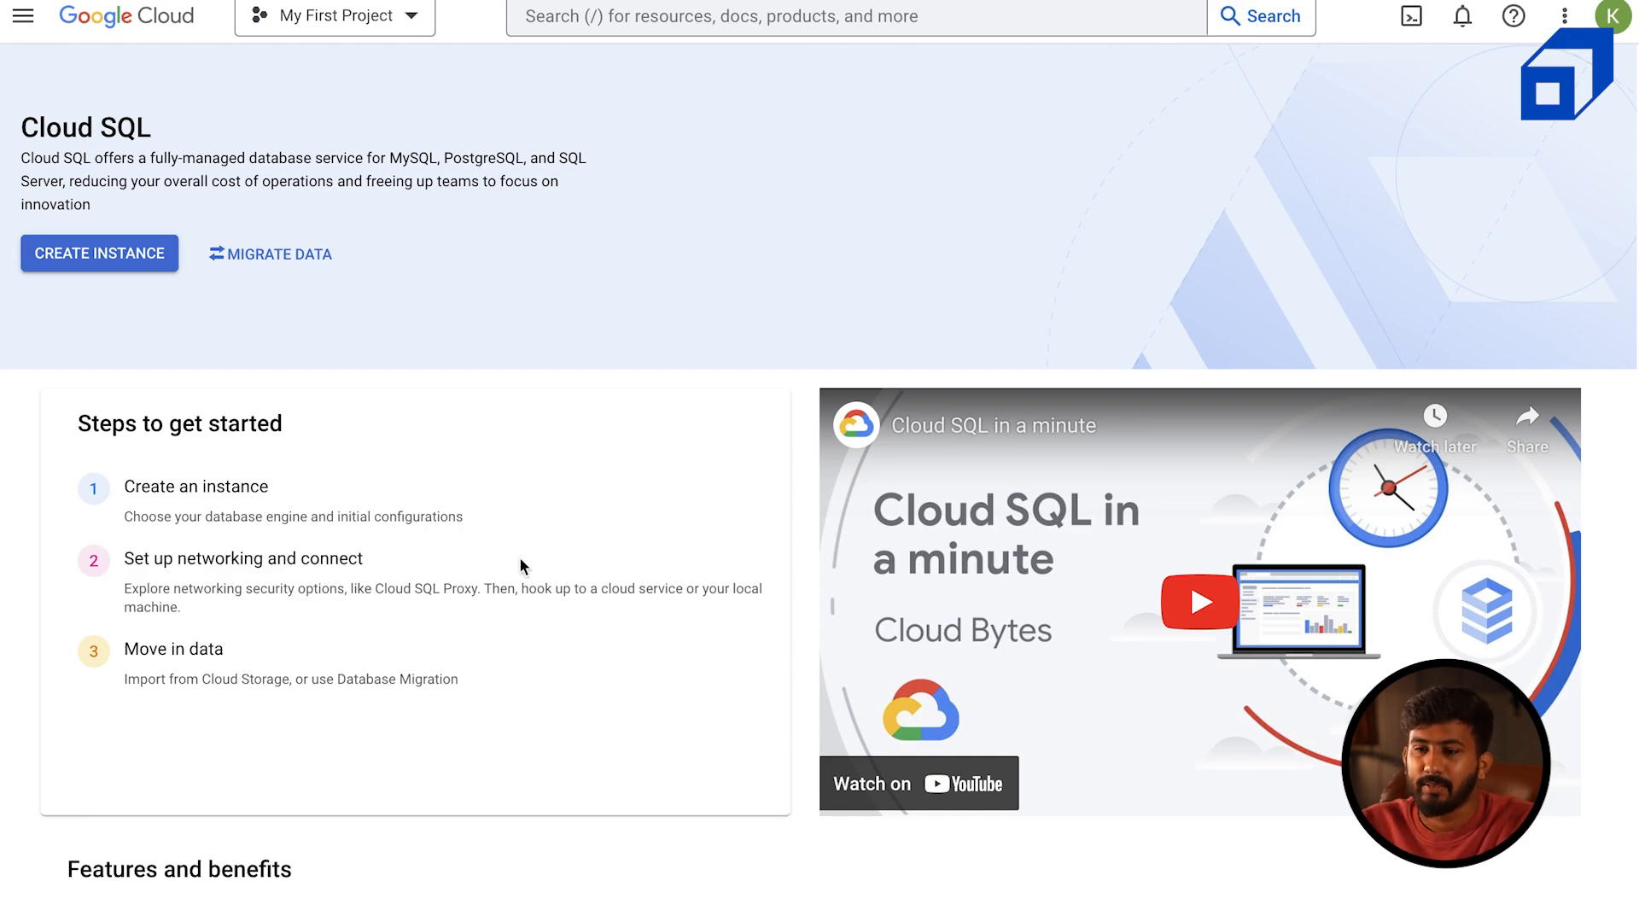
{"action": "scroll", "coordinate": [520, 565], "scroll_direction": "down", "scroll_amount": 7}
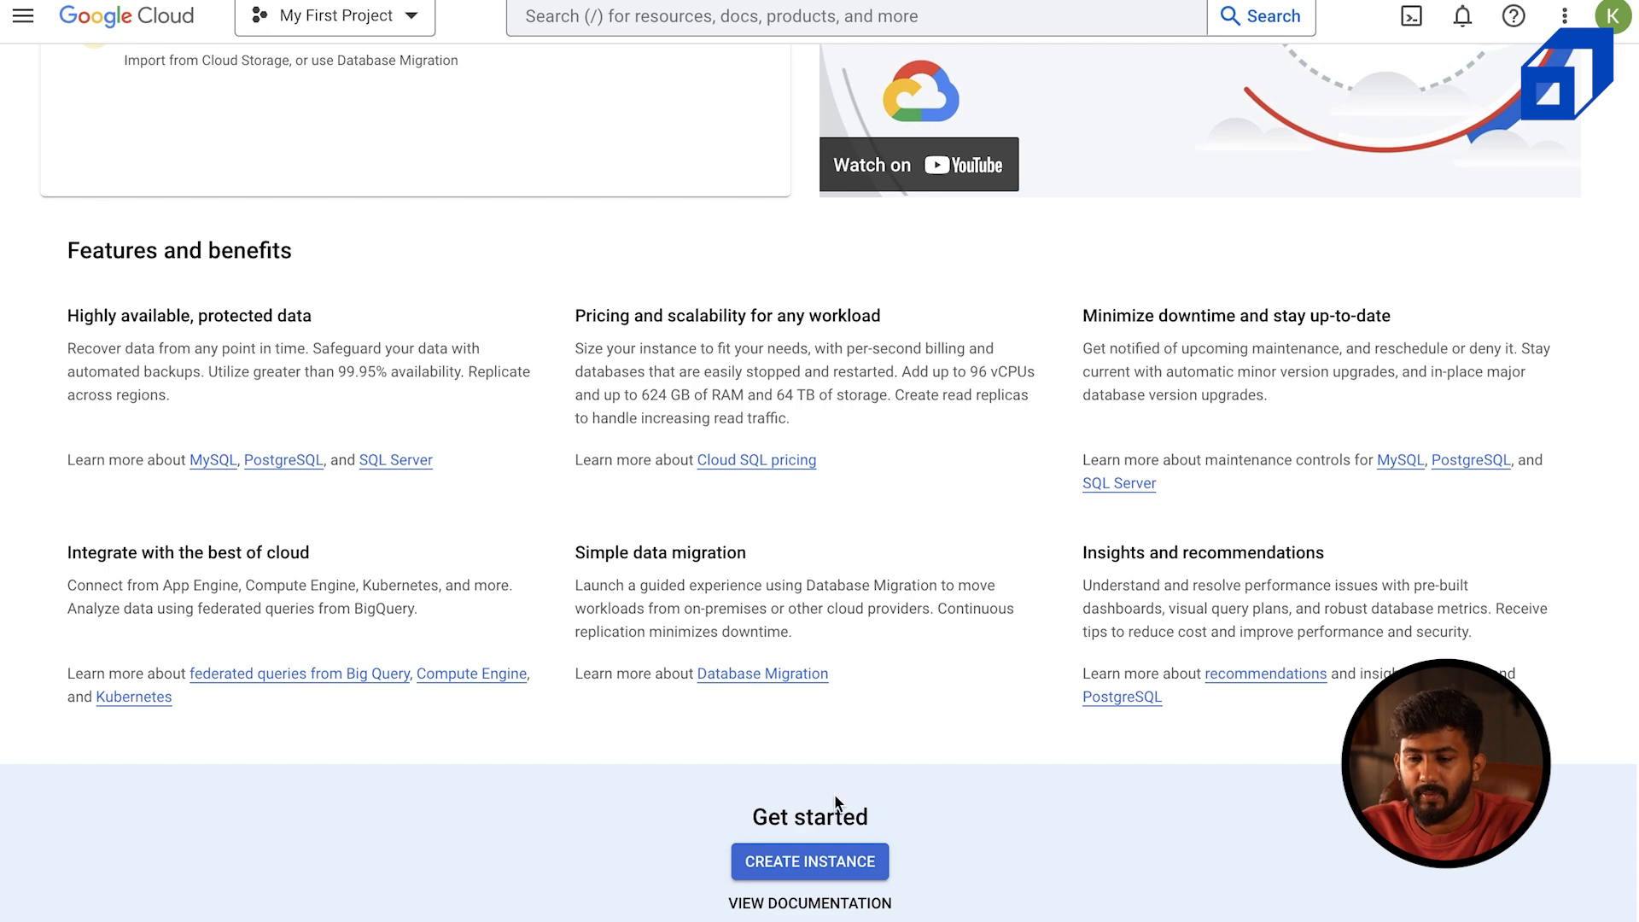
{"action": "scroll", "coordinate": [835, 798], "scroll_direction": "up", "scroll_amount": 7}
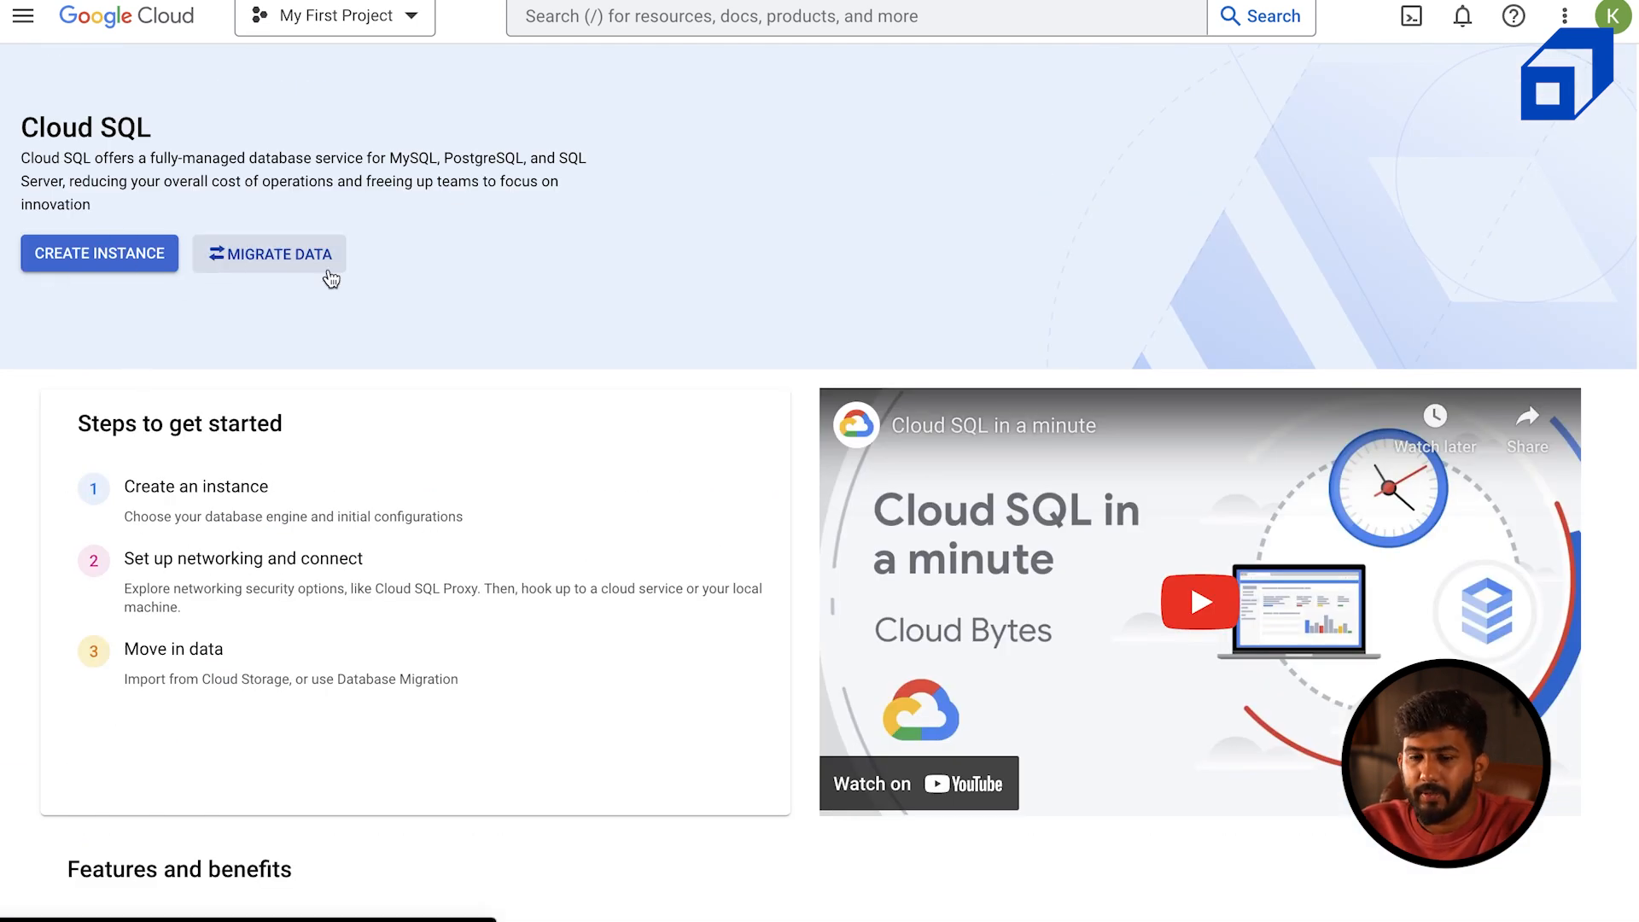
{"action": "left_click", "coordinate": [77, 256]}
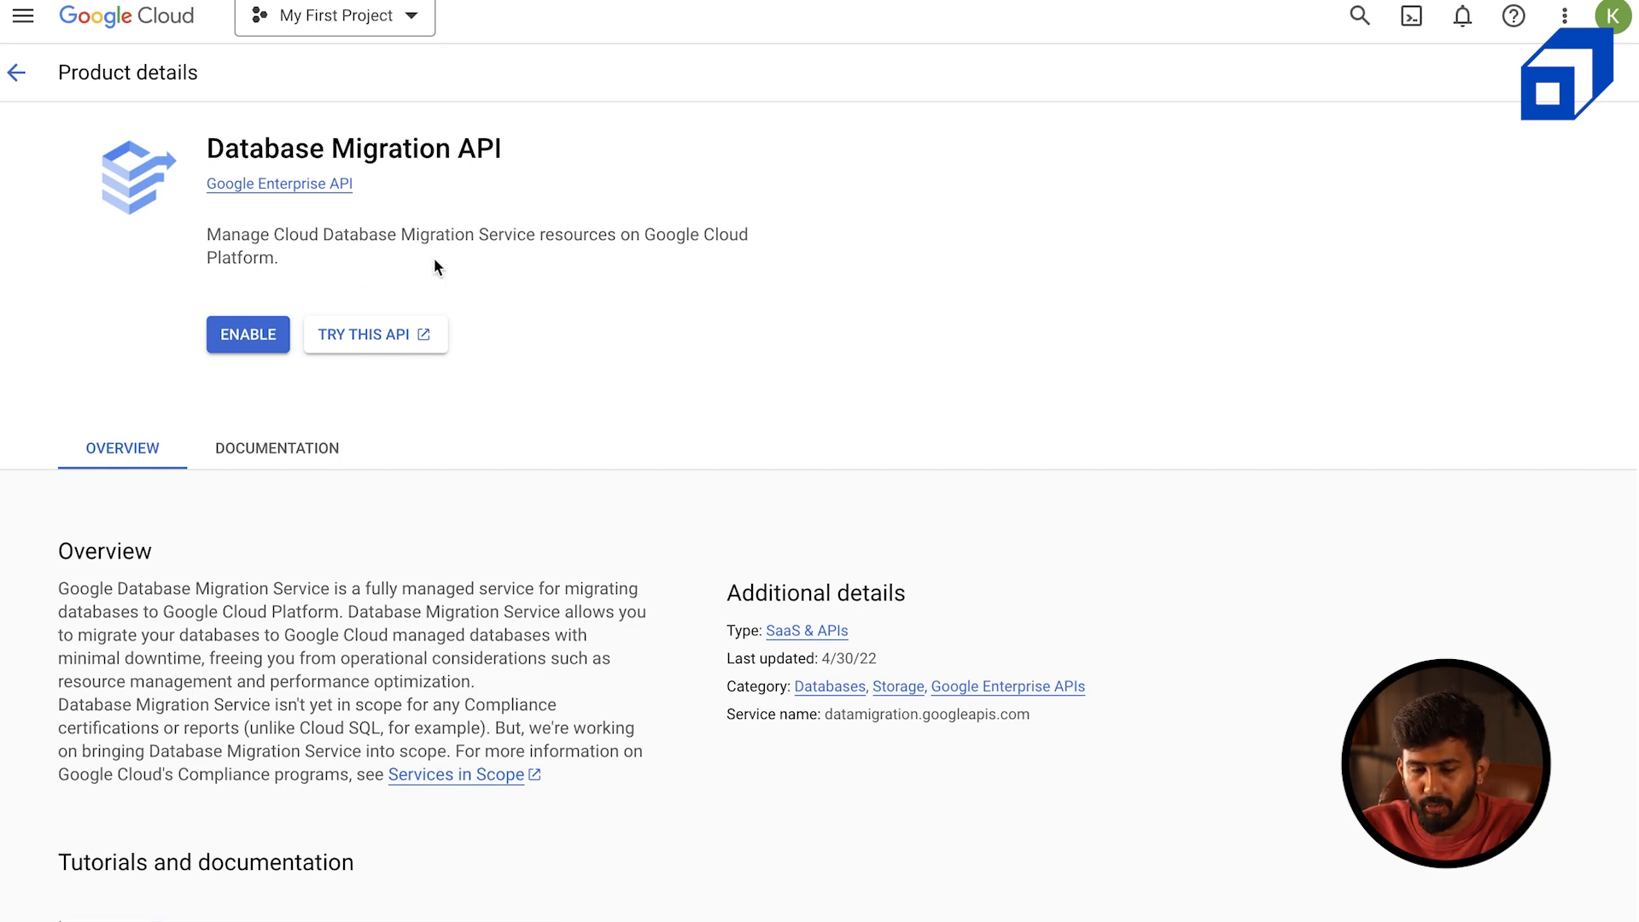
{"action": "scroll", "coordinate": [434, 257], "scroll_direction": "down", "scroll_amount": 3}
{"action": "scroll", "coordinate": [433, 256], "scroll_direction": "up", "scroll_amount": 3}
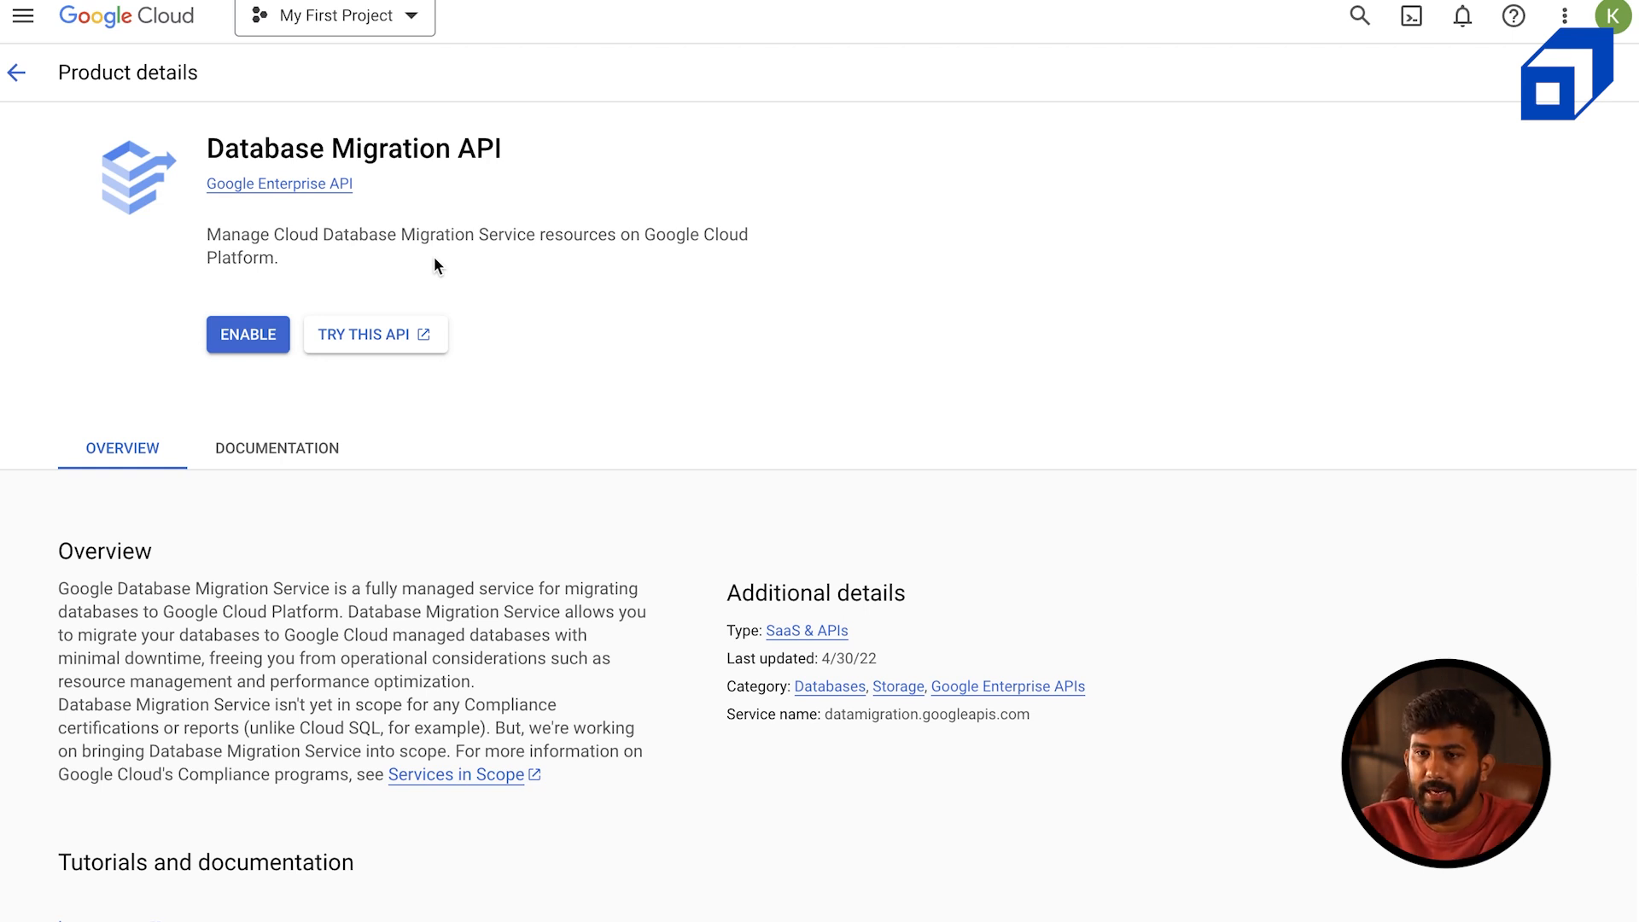
{"action": "left_click", "coordinate": [16, 71]}
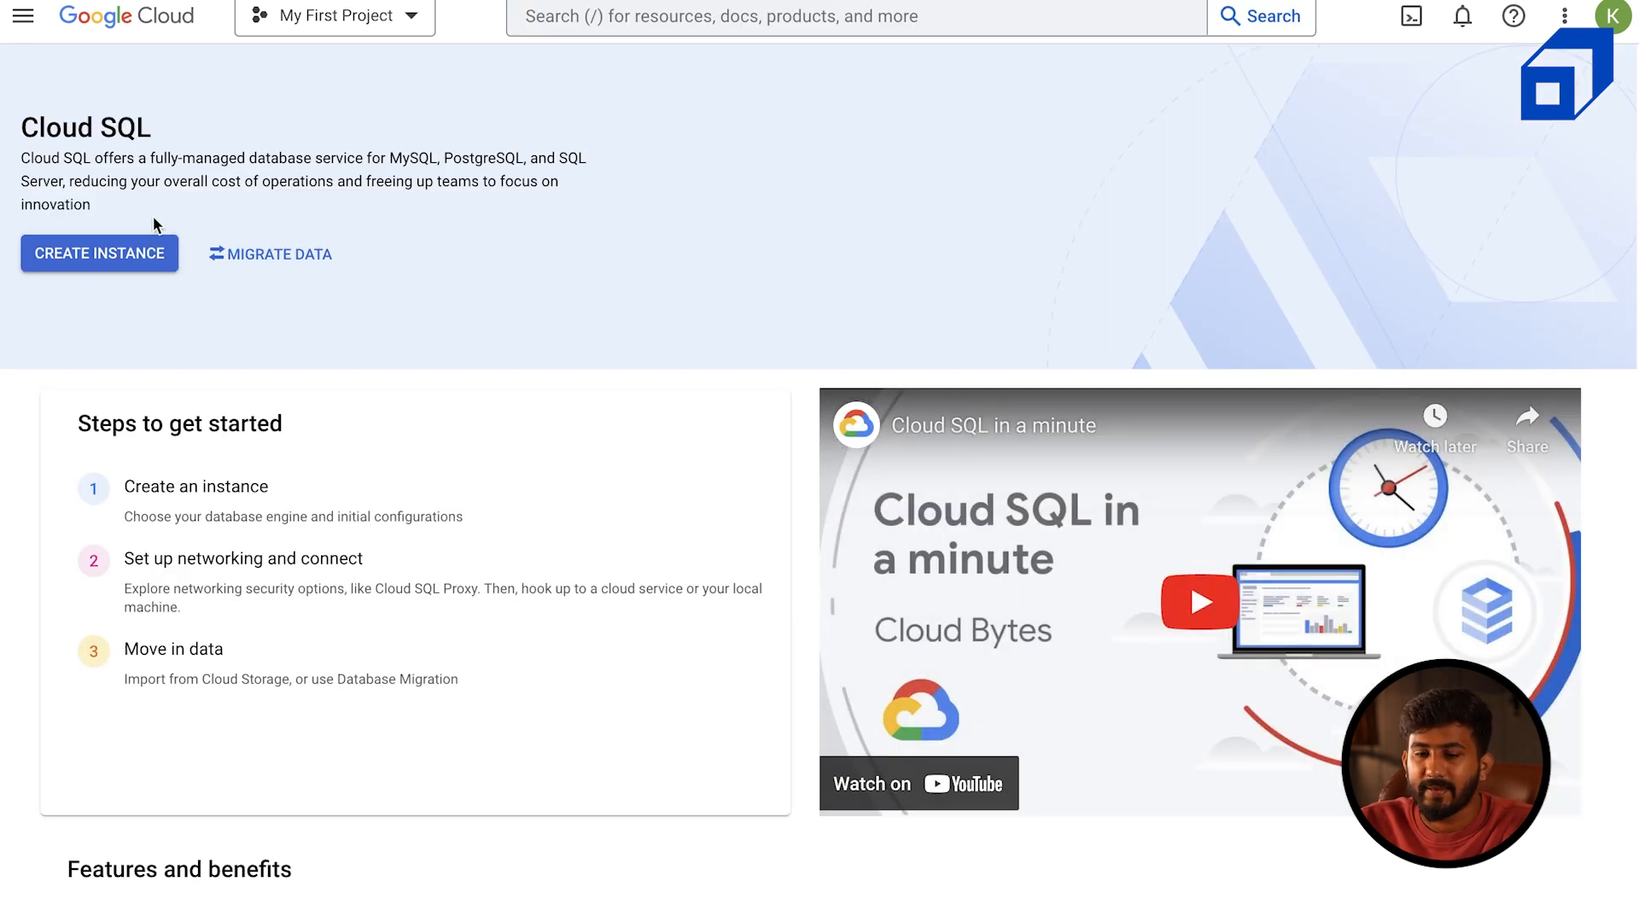
Start creating a Cloud SQL instance with the MySQL engine and set its instance ID to instance1-tutorial
{"action": "left_click", "coordinate": [128, 256]}
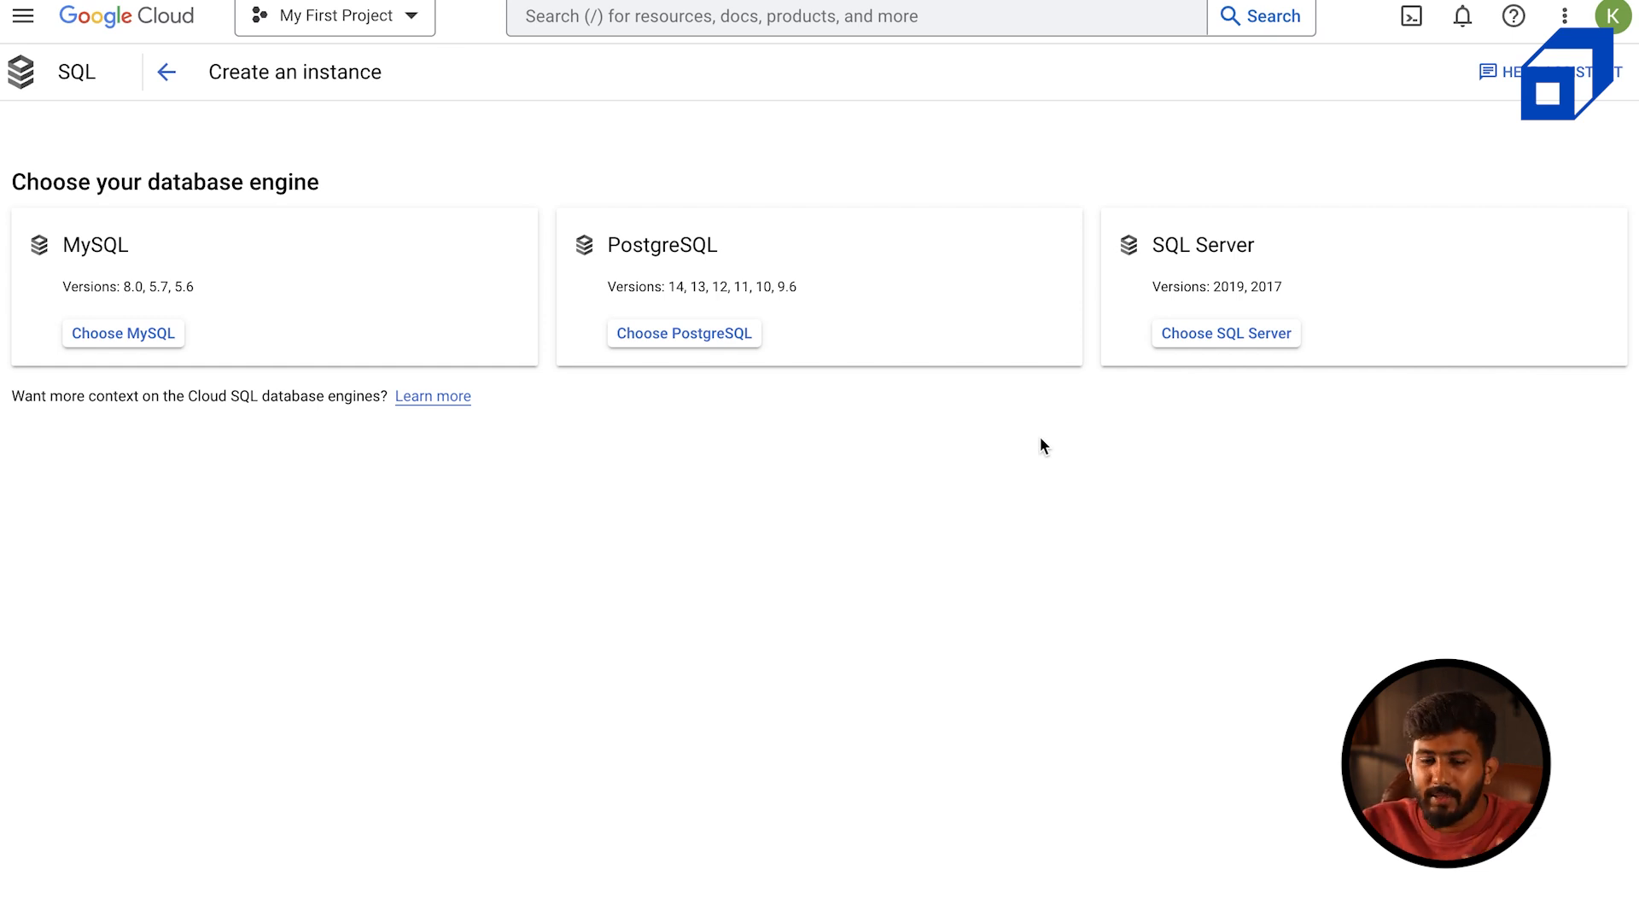
{"action": "left_click", "coordinate": [139, 340]}
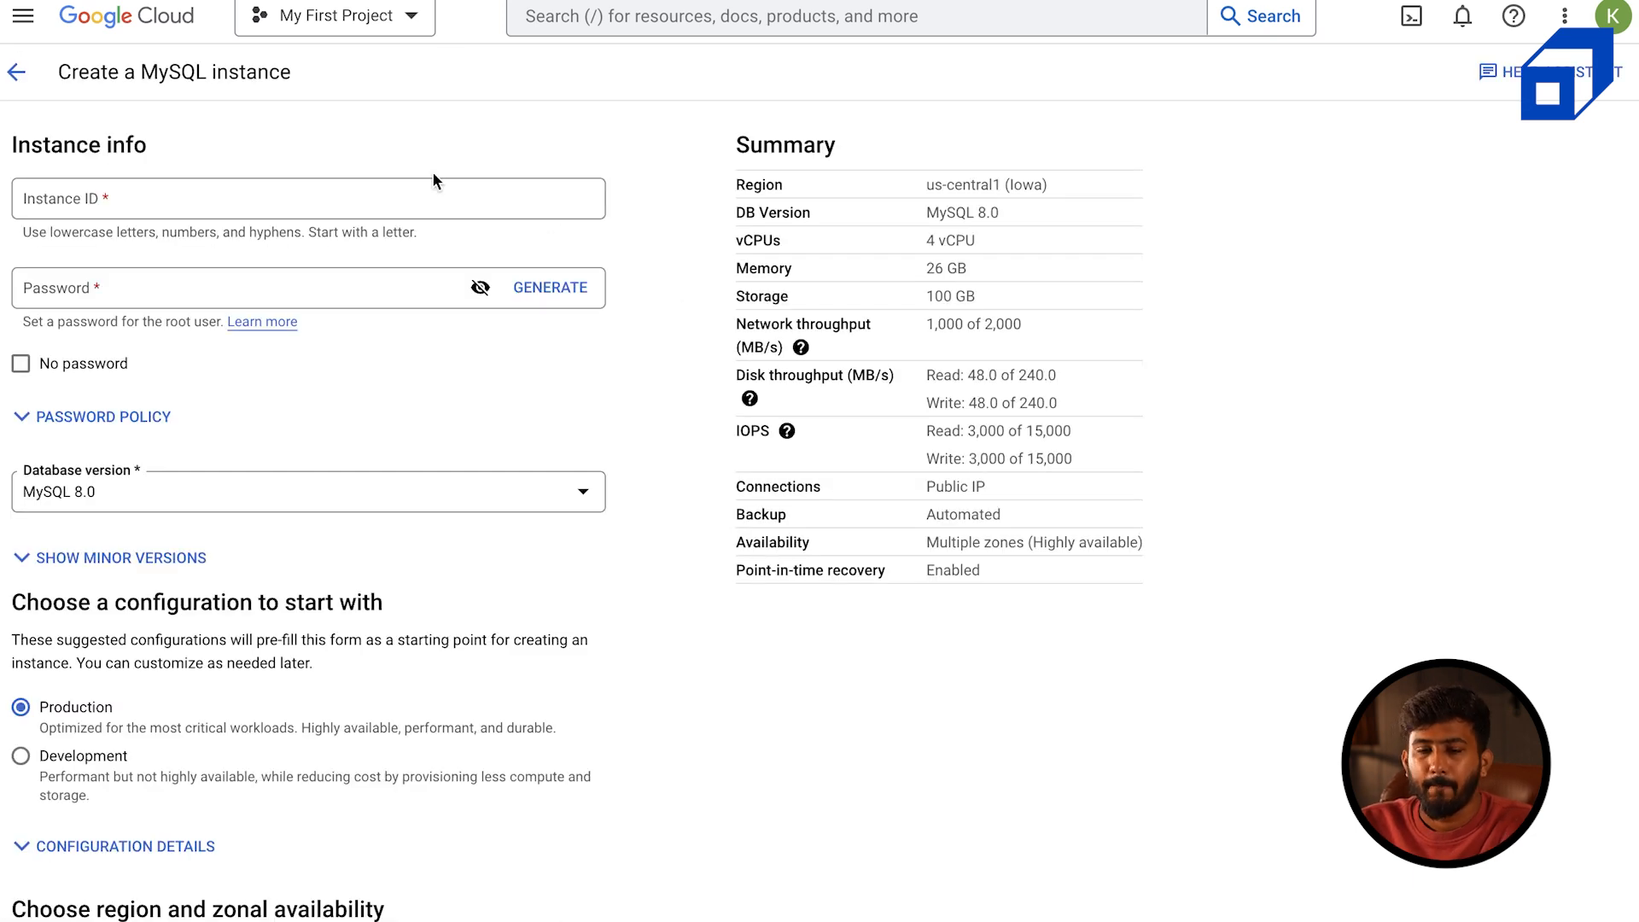
{"action": "left_click", "coordinate": [372, 189]}
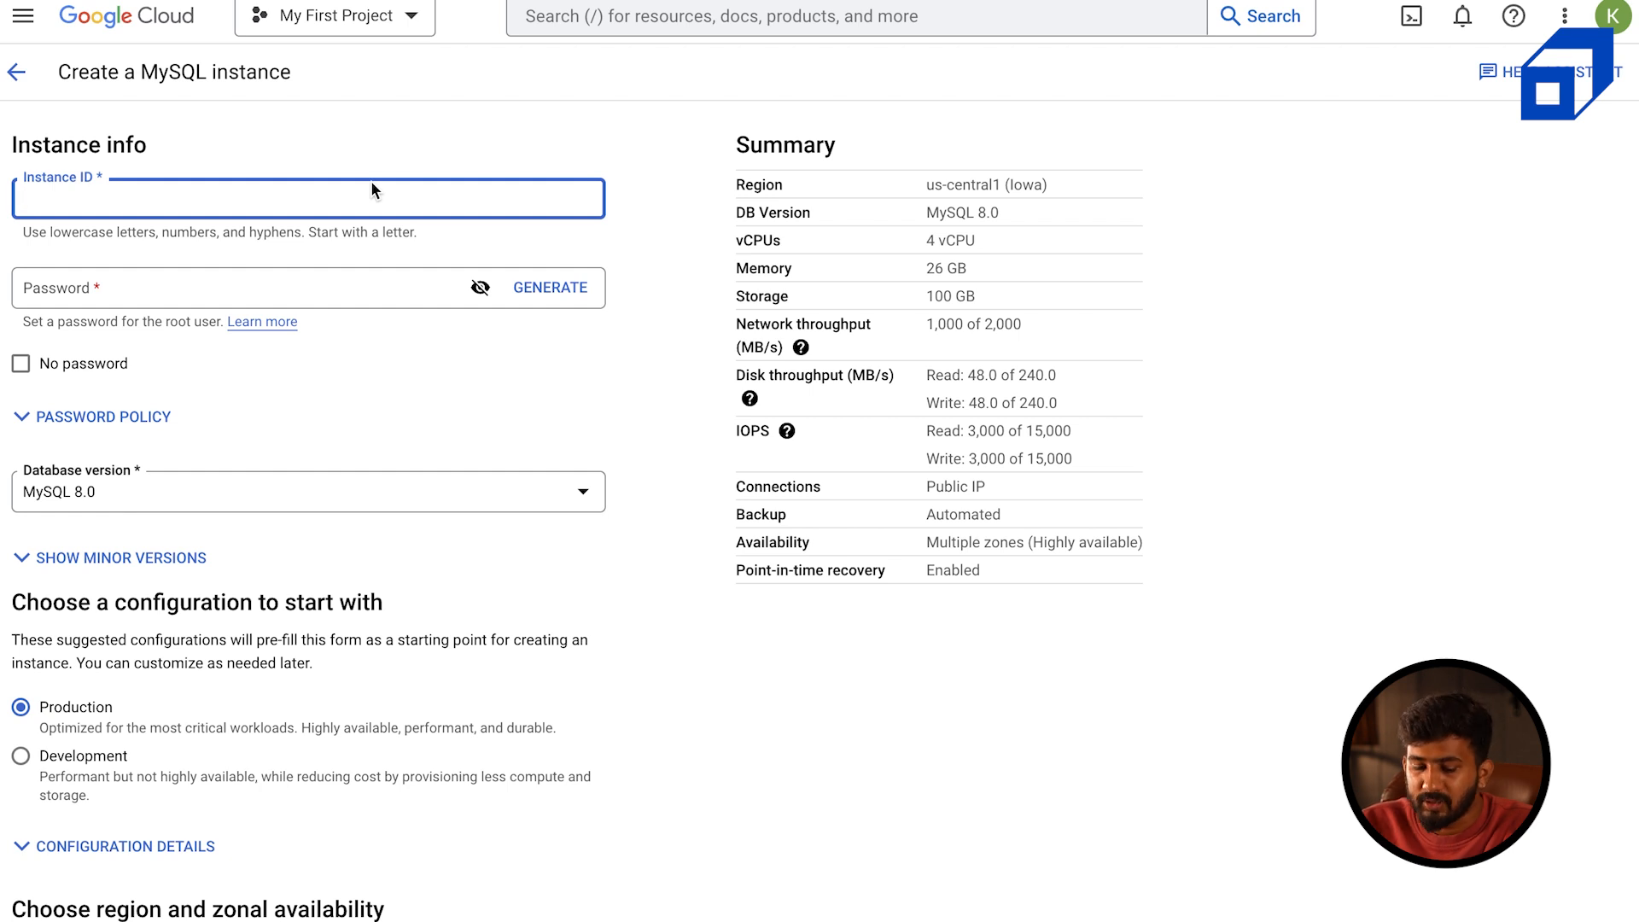
{"action": "type", "text": "INSTANC"}
{"action": "key", "text": "BackSpace"}
{"action": "key", "text": "BackSpace"}
{"action": "key", "text": "BackSpace"}
{"action": "key", "text": "BackSpace"}
{"action": "key", "text": "BackSpace"}
{"action": "key", "text": "BackSpace"}
{"action": "key", "text": "BackSpace"}
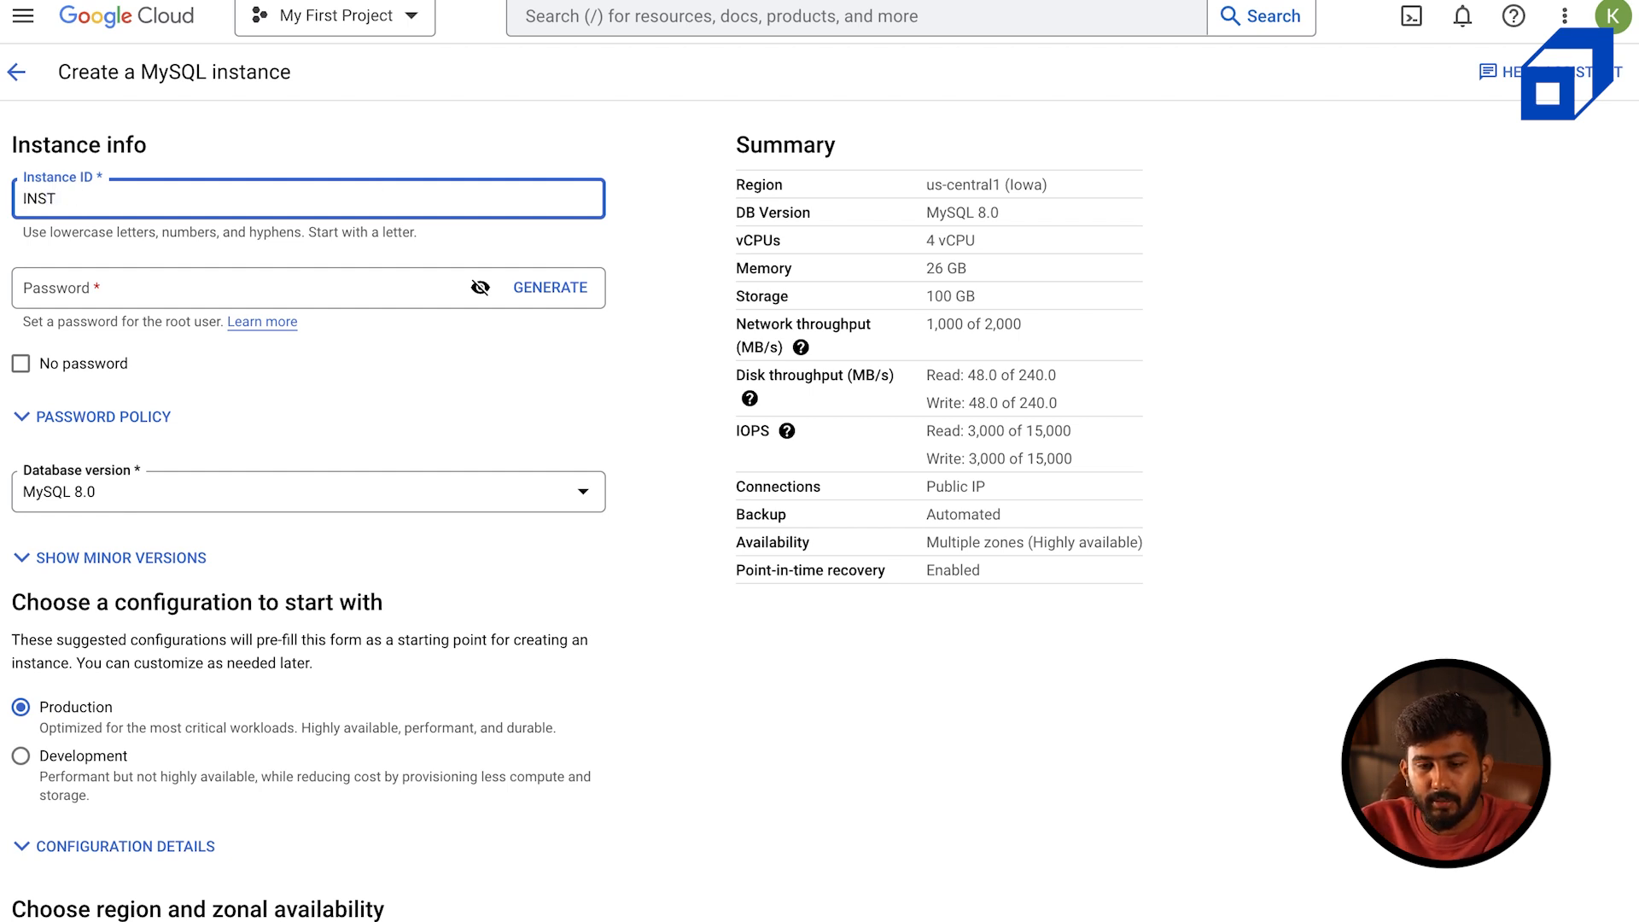
{"action": "type", "text": "instance"}
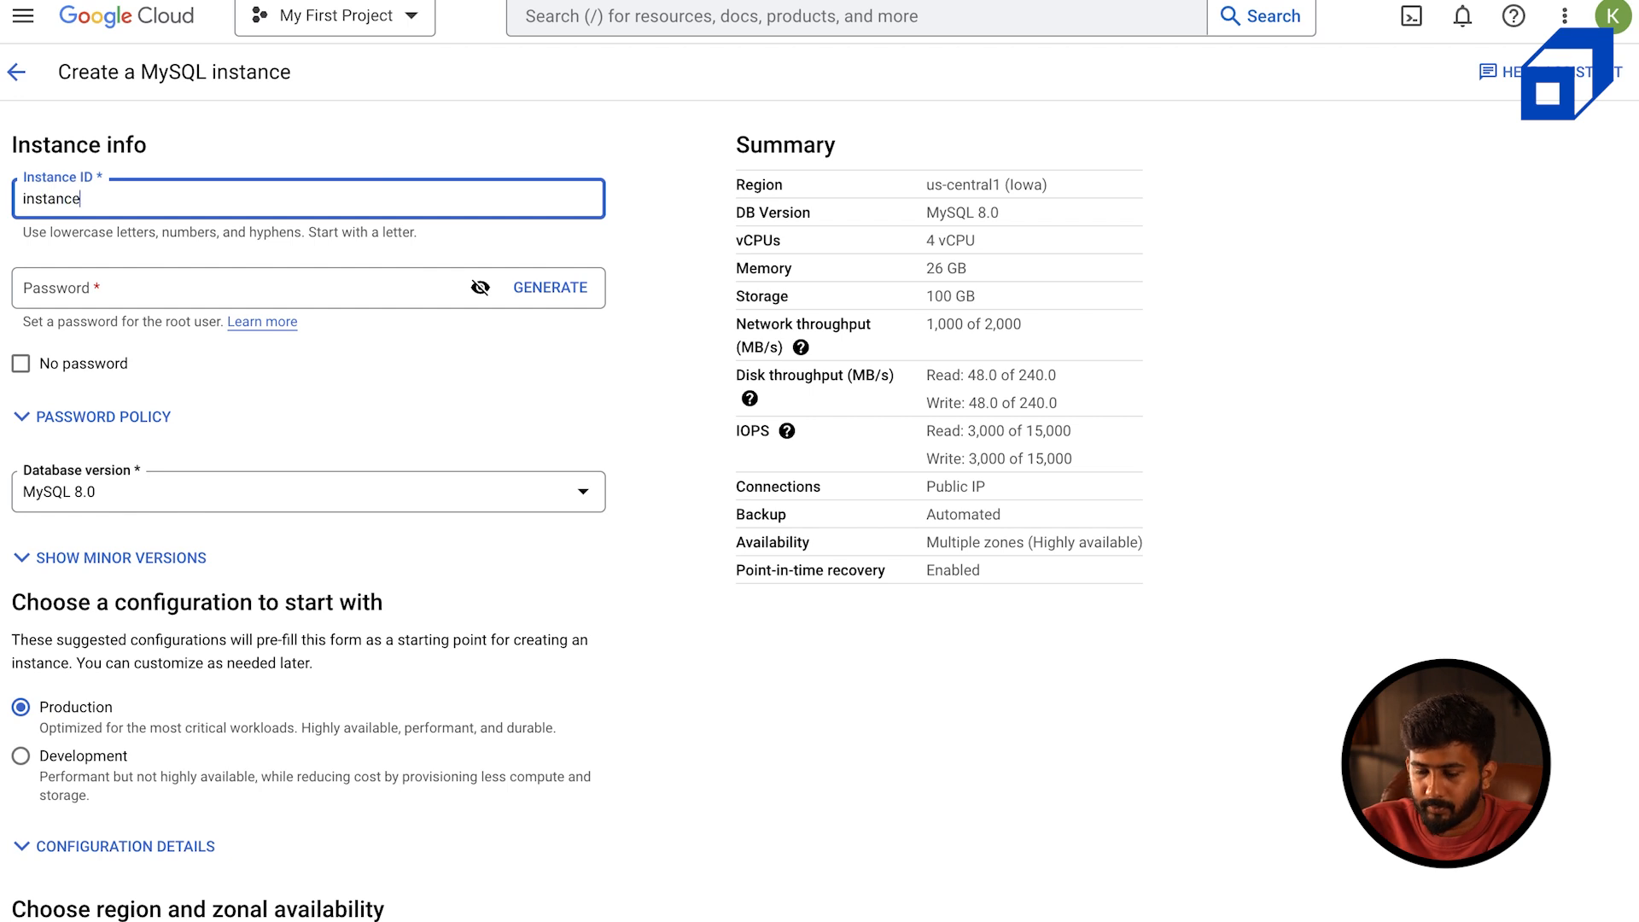
{"action": "type", "text": "1-tutorial"}
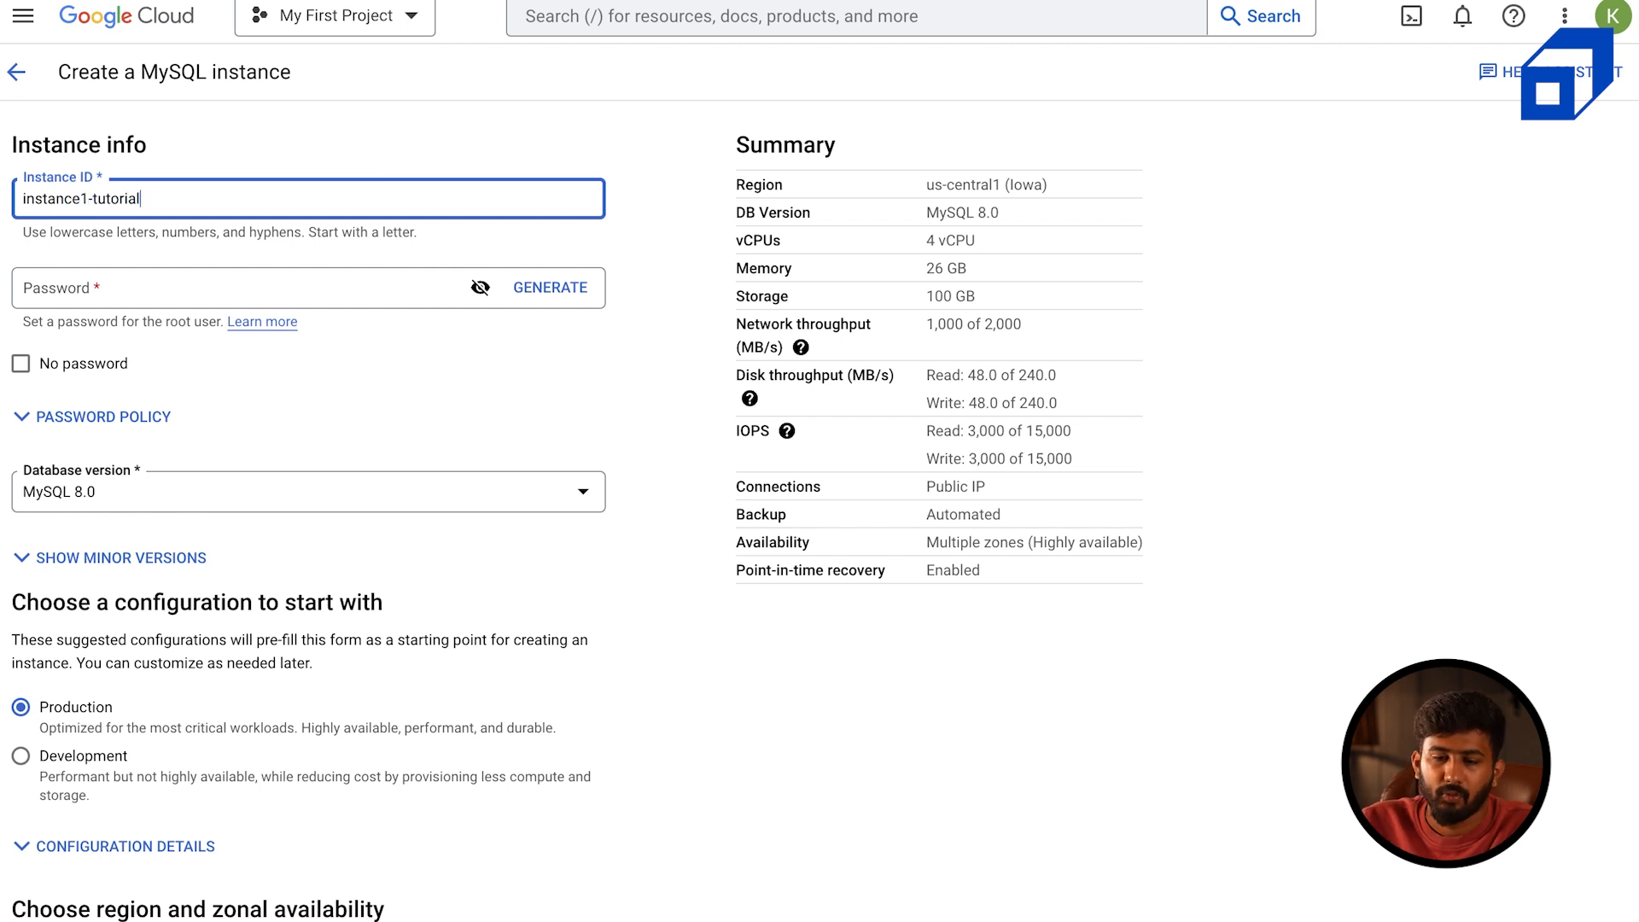
Enter a password for the instance's root user and reveal it in the password field
{"action": "left_click", "coordinate": [176, 280]}
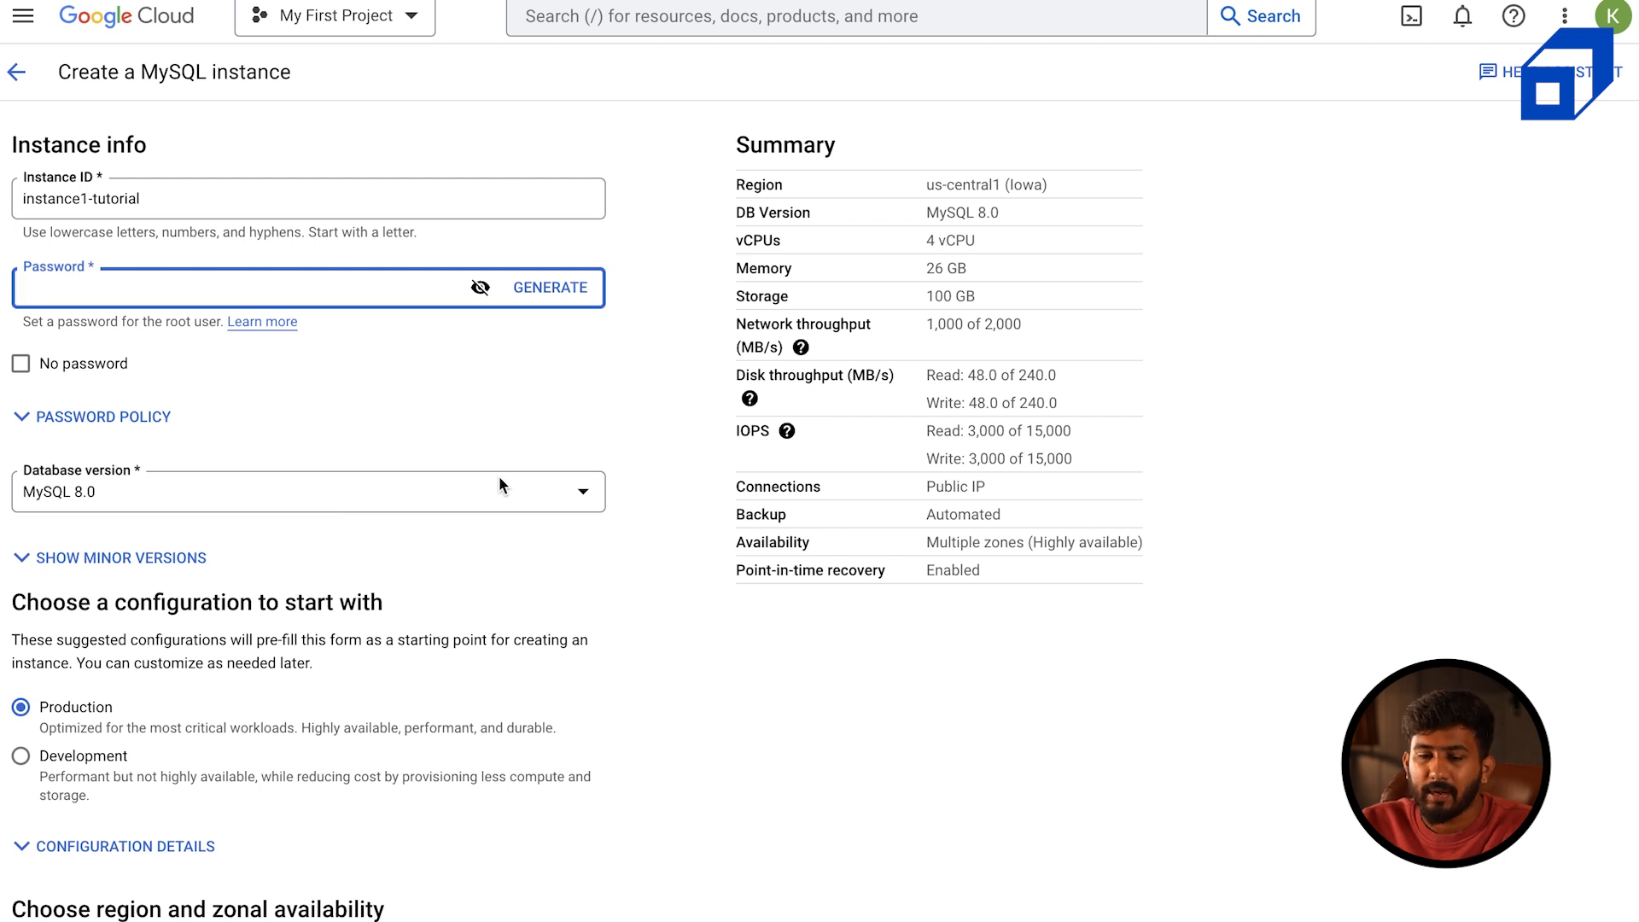
{"action": "type", "text": "********"}
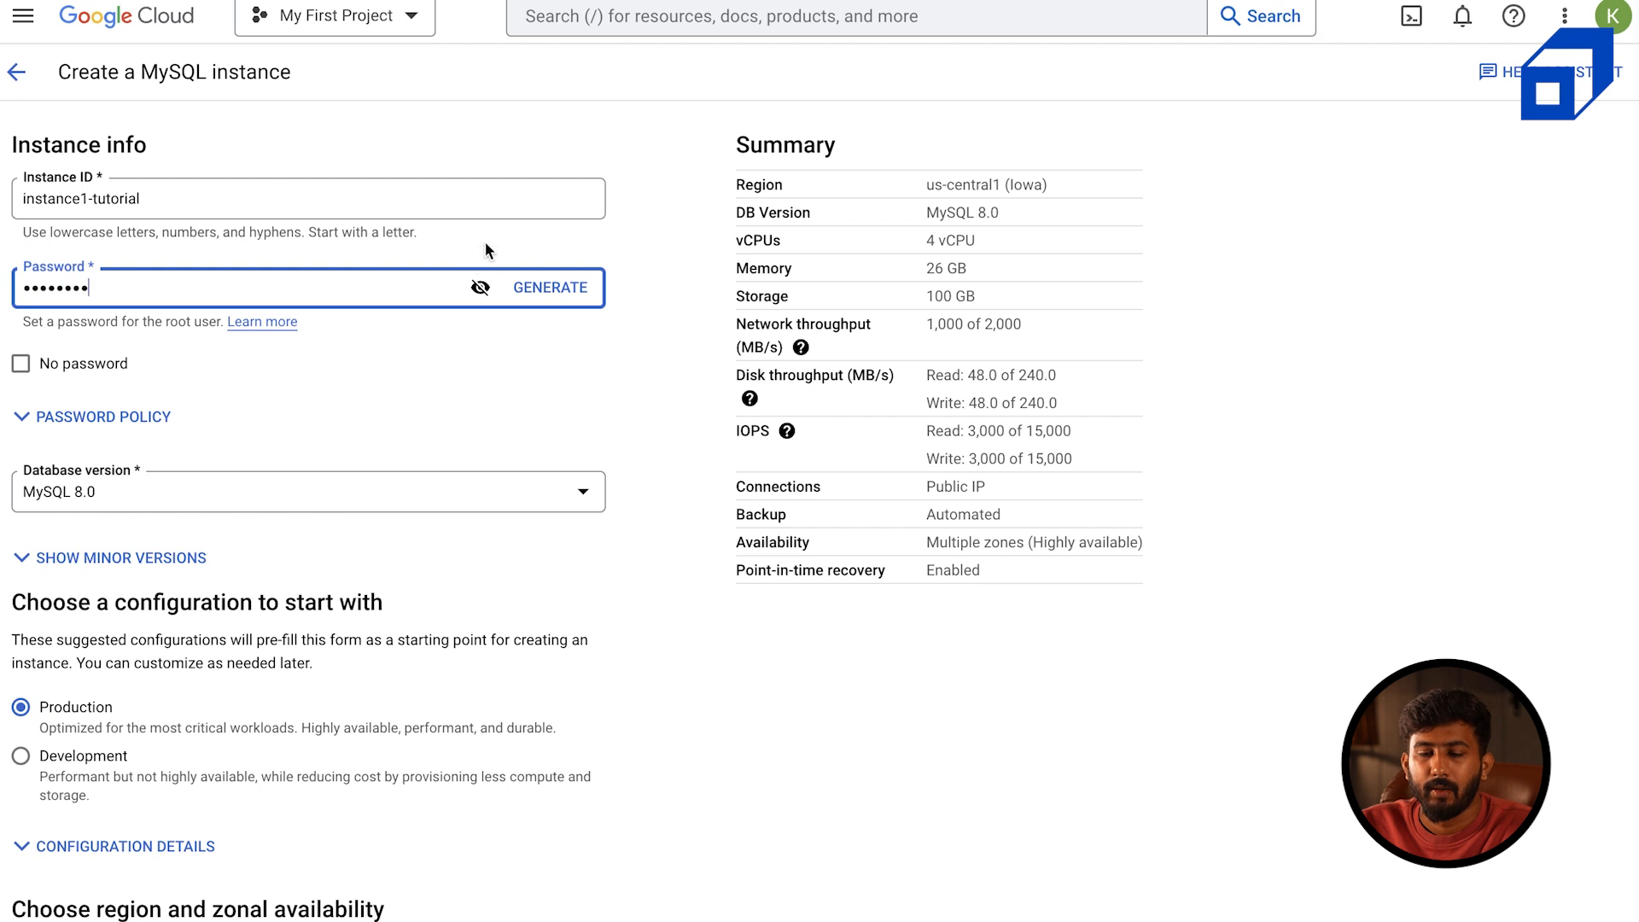
{"action": "left_click", "coordinate": [479, 287]}
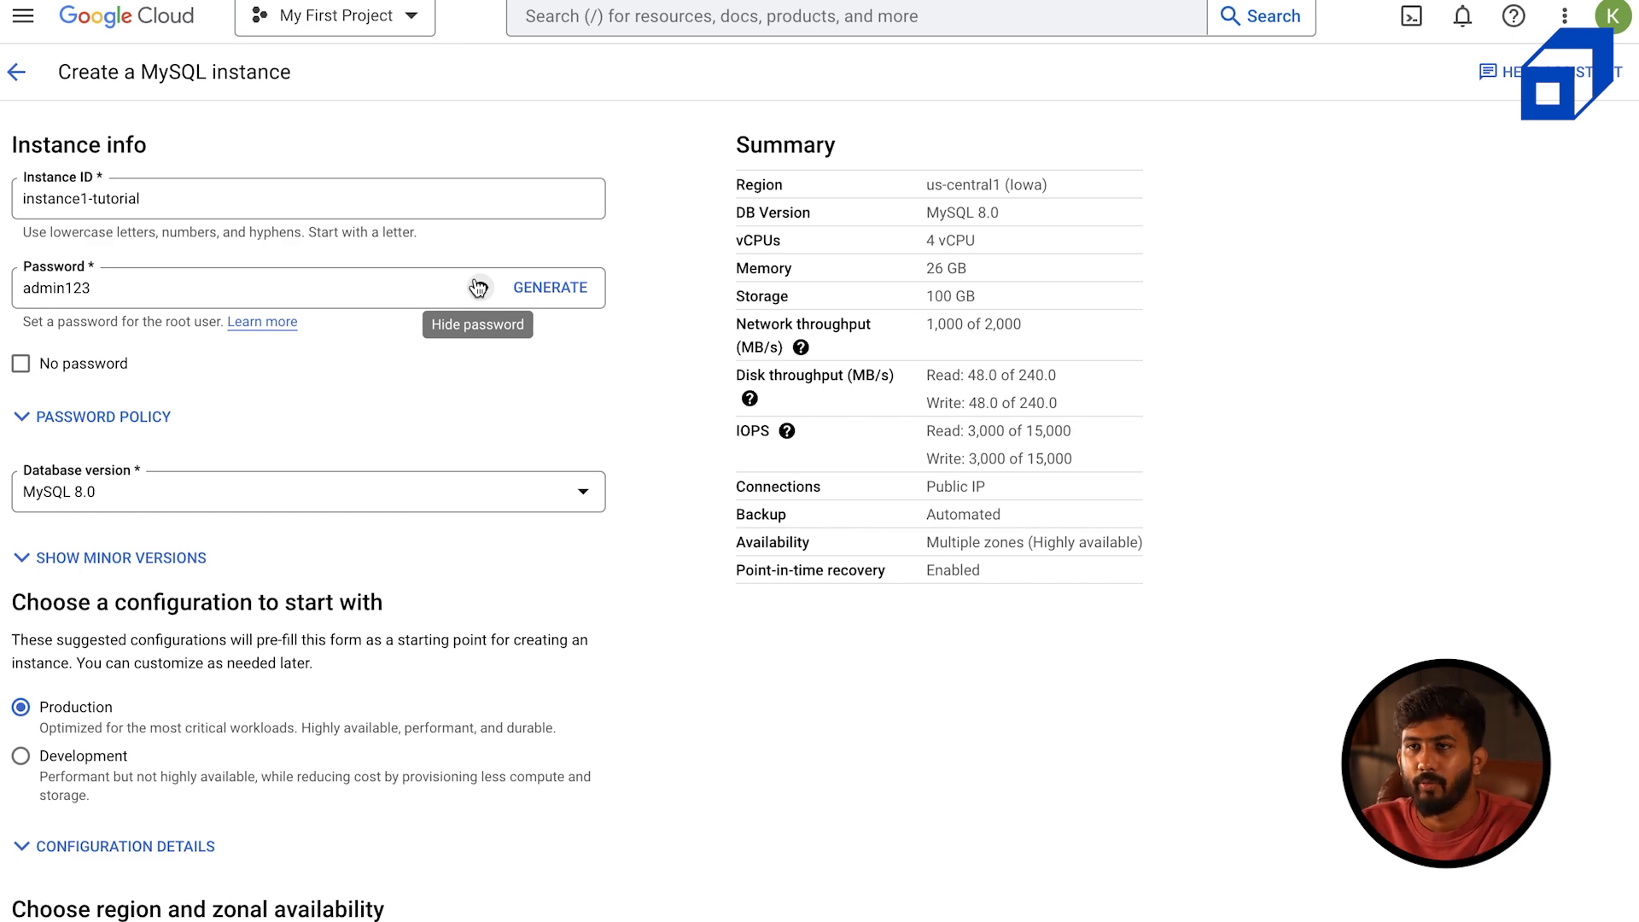
Choose MySQL 8.0 as the instance's database version
{"action": "scroll", "coordinate": [334, 453], "scroll_direction": "down", "scroll_amount": 3}
{"action": "left_click", "coordinate": [272, 232]}
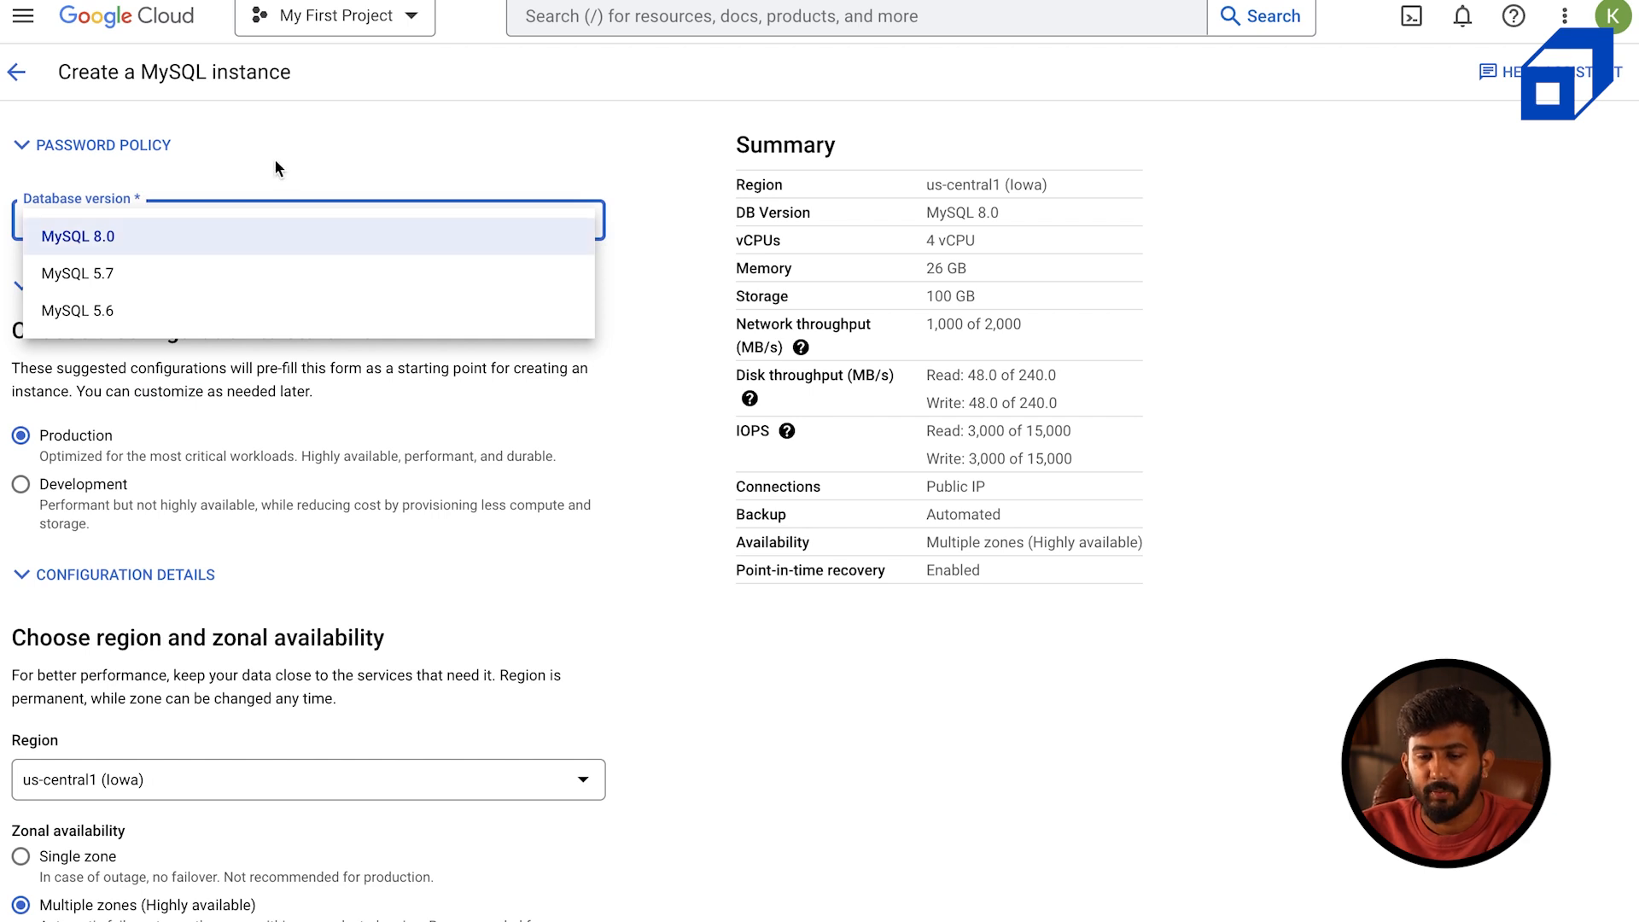
{"action": "left_click", "coordinate": [212, 243]}
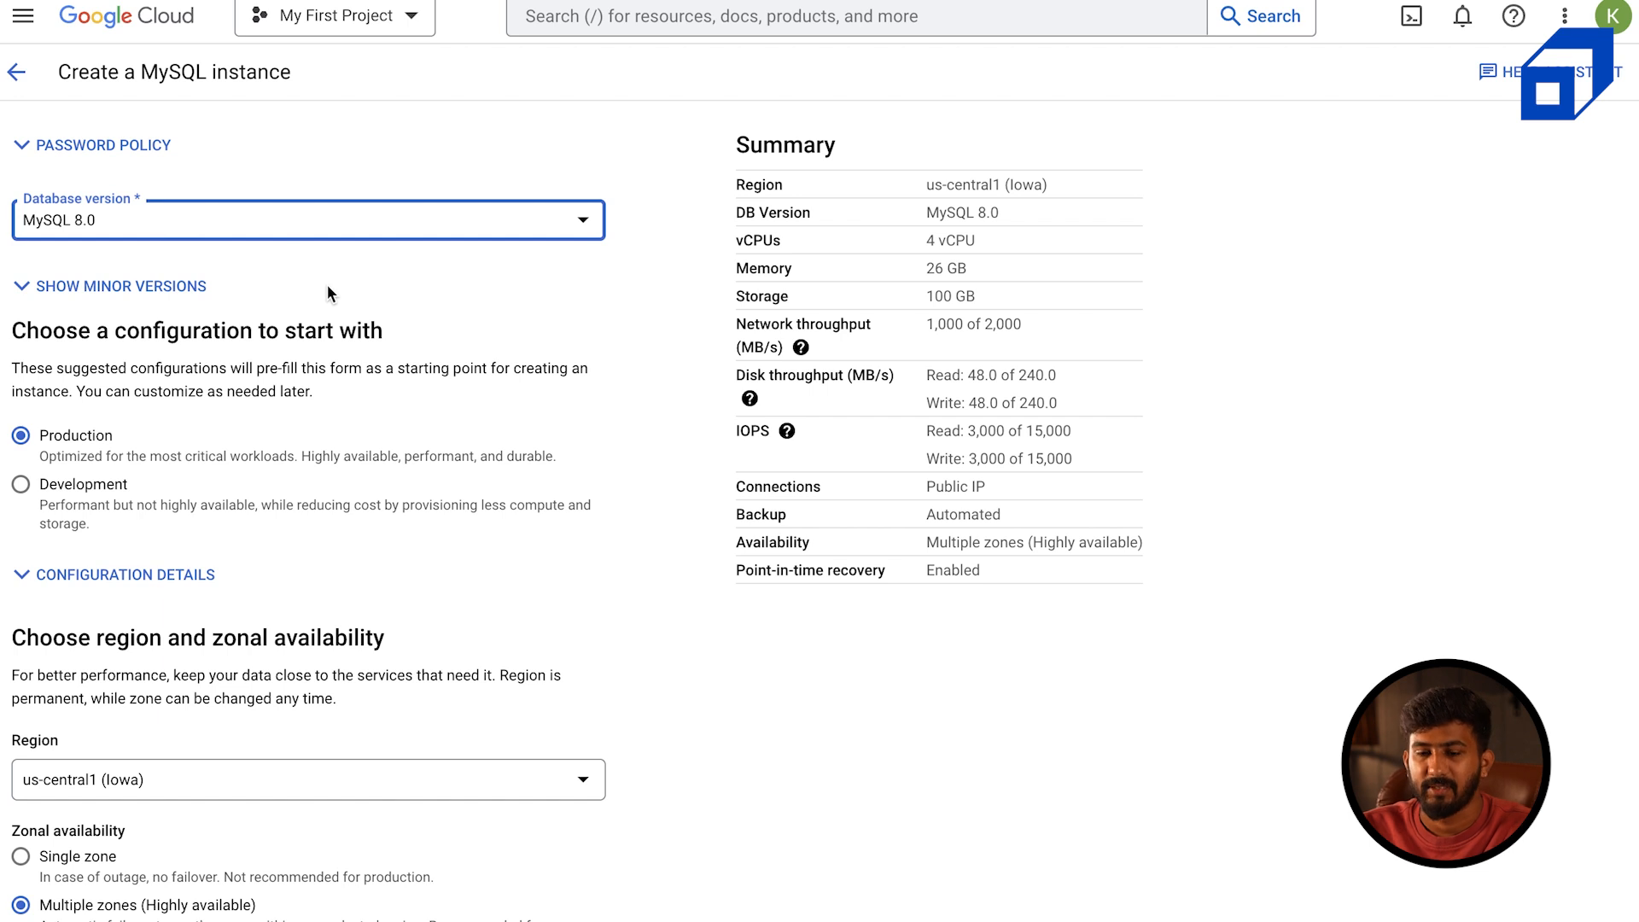
Compare the Production and Development configuration details and apply the Development configuration to the instance
{"action": "scroll", "coordinate": [327, 288], "scroll_direction": "down", "scroll_amount": 2}
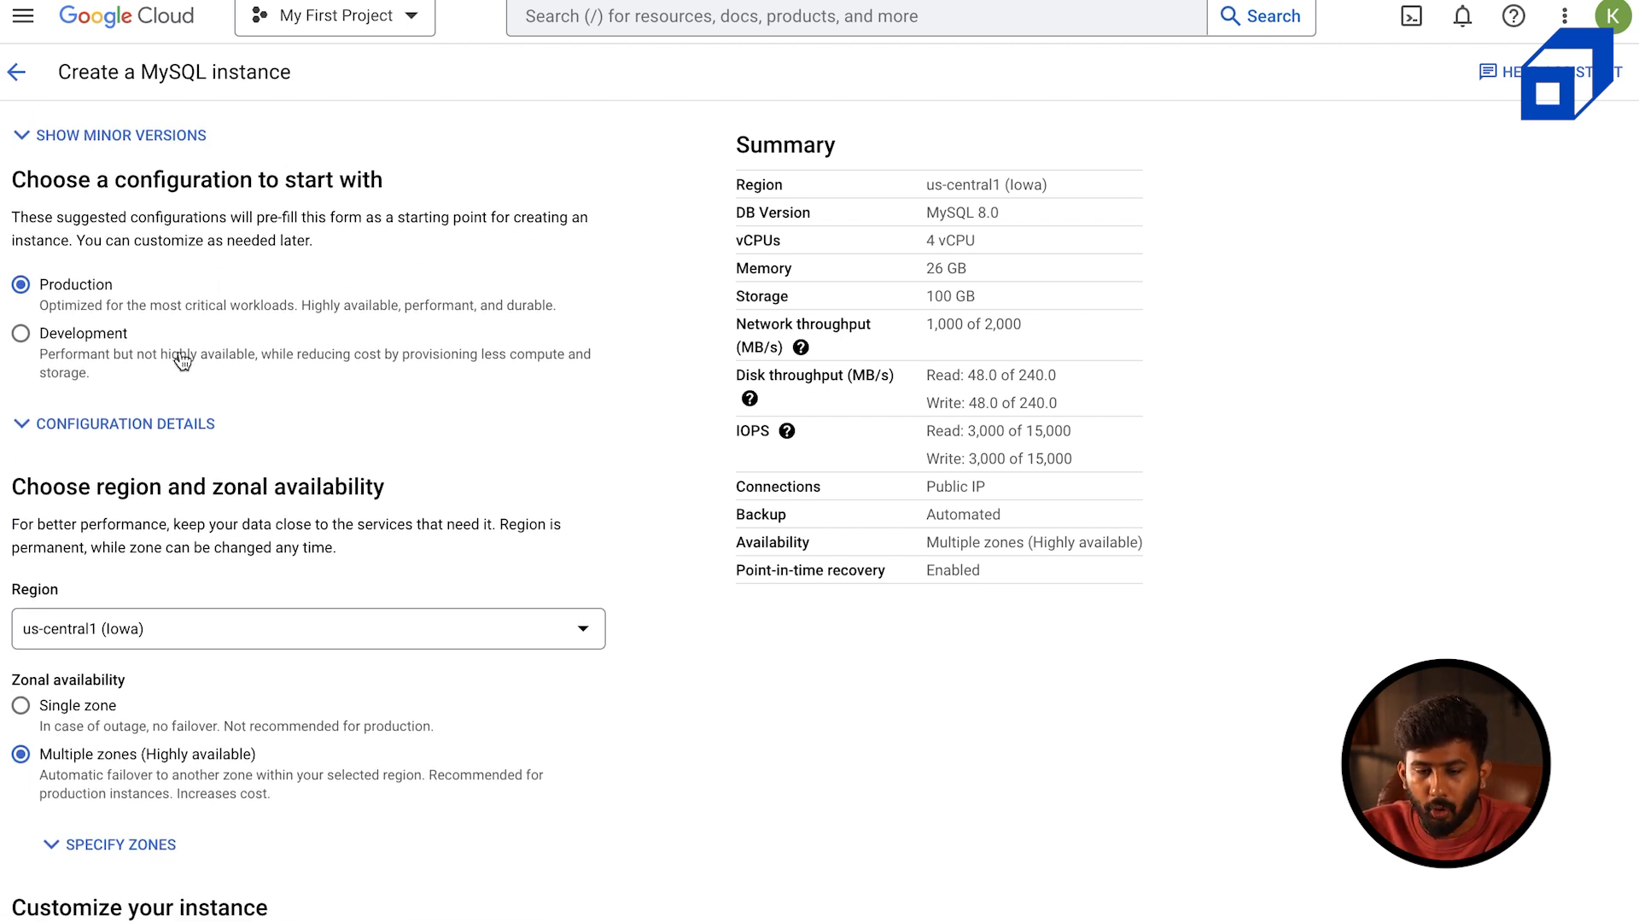
{"action": "left_click", "coordinate": [142, 423]}
{"action": "scroll", "coordinate": [143, 426], "scroll_direction": "down", "scroll_amount": 3}
{"action": "scroll", "coordinate": [144, 433], "scroll_direction": "up", "scroll_amount": 3}
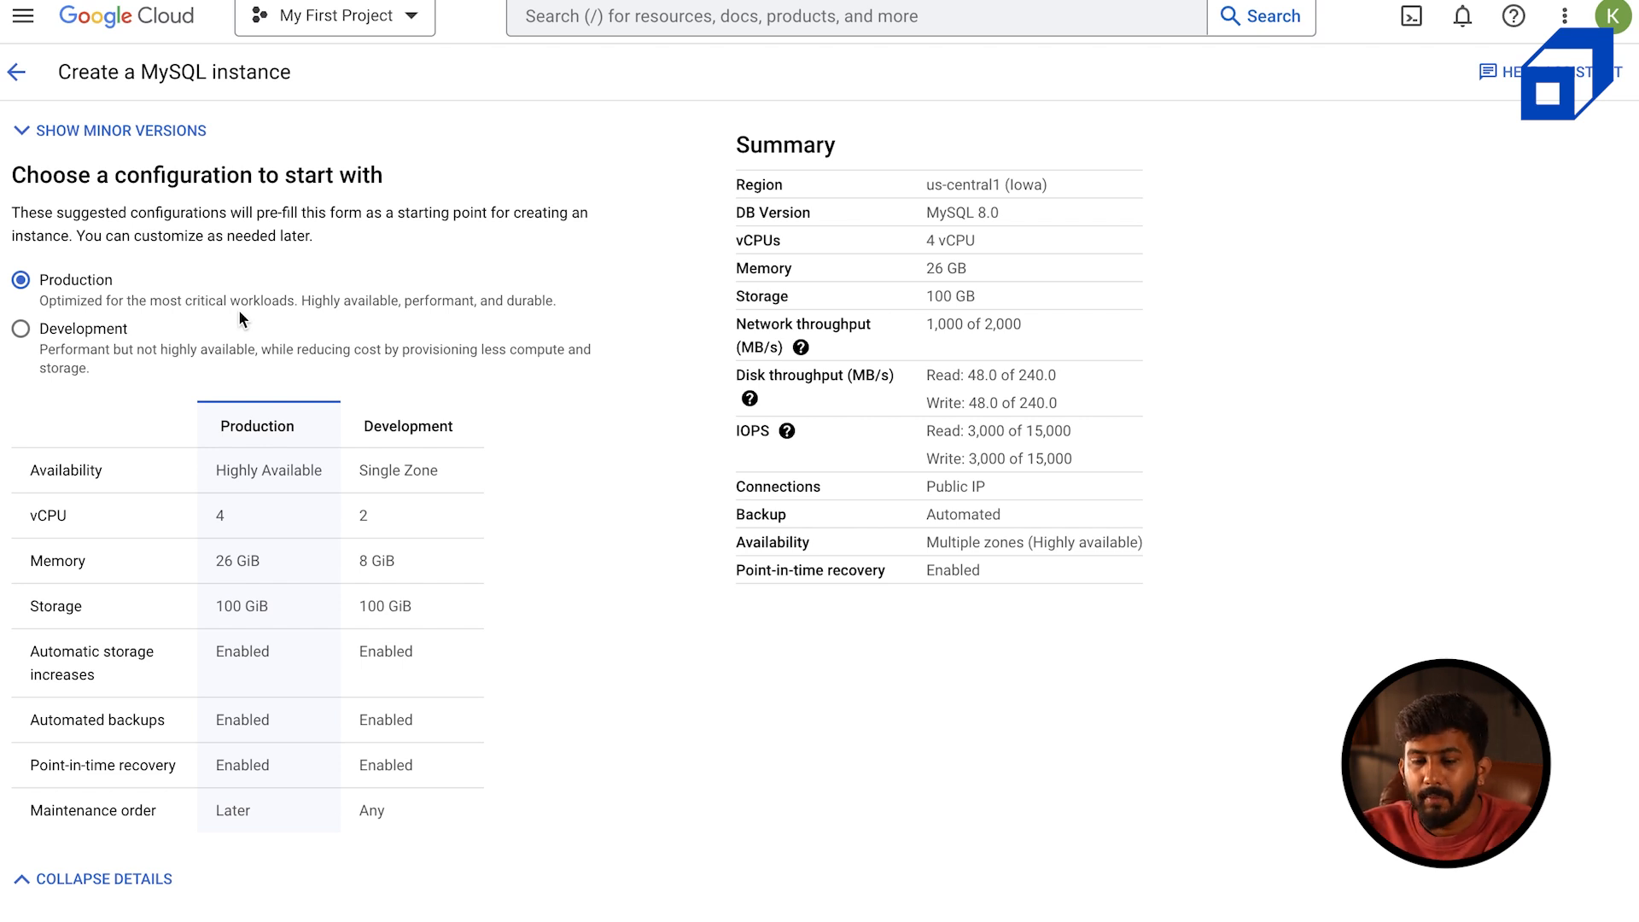
{"action": "left_click", "coordinate": [146, 353]}
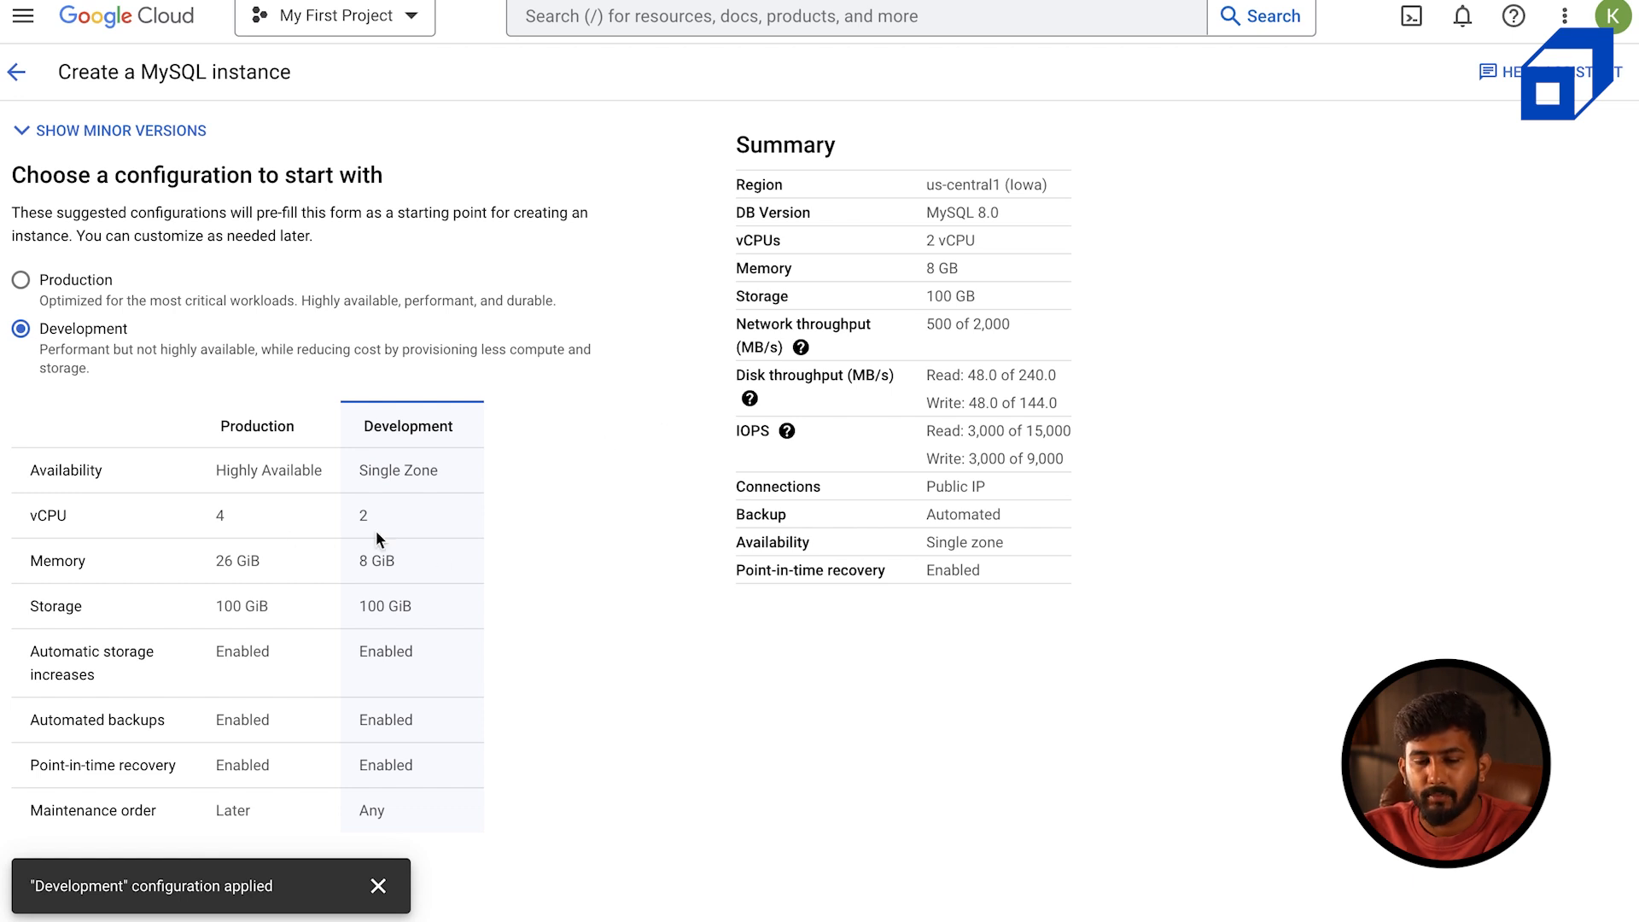
Review the Development configuration's specifications, collapse the comparison details and dismiss the configuration notification
{"action": "scroll", "coordinate": [601, 559], "scroll_direction": "down", "scroll_amount": 1}
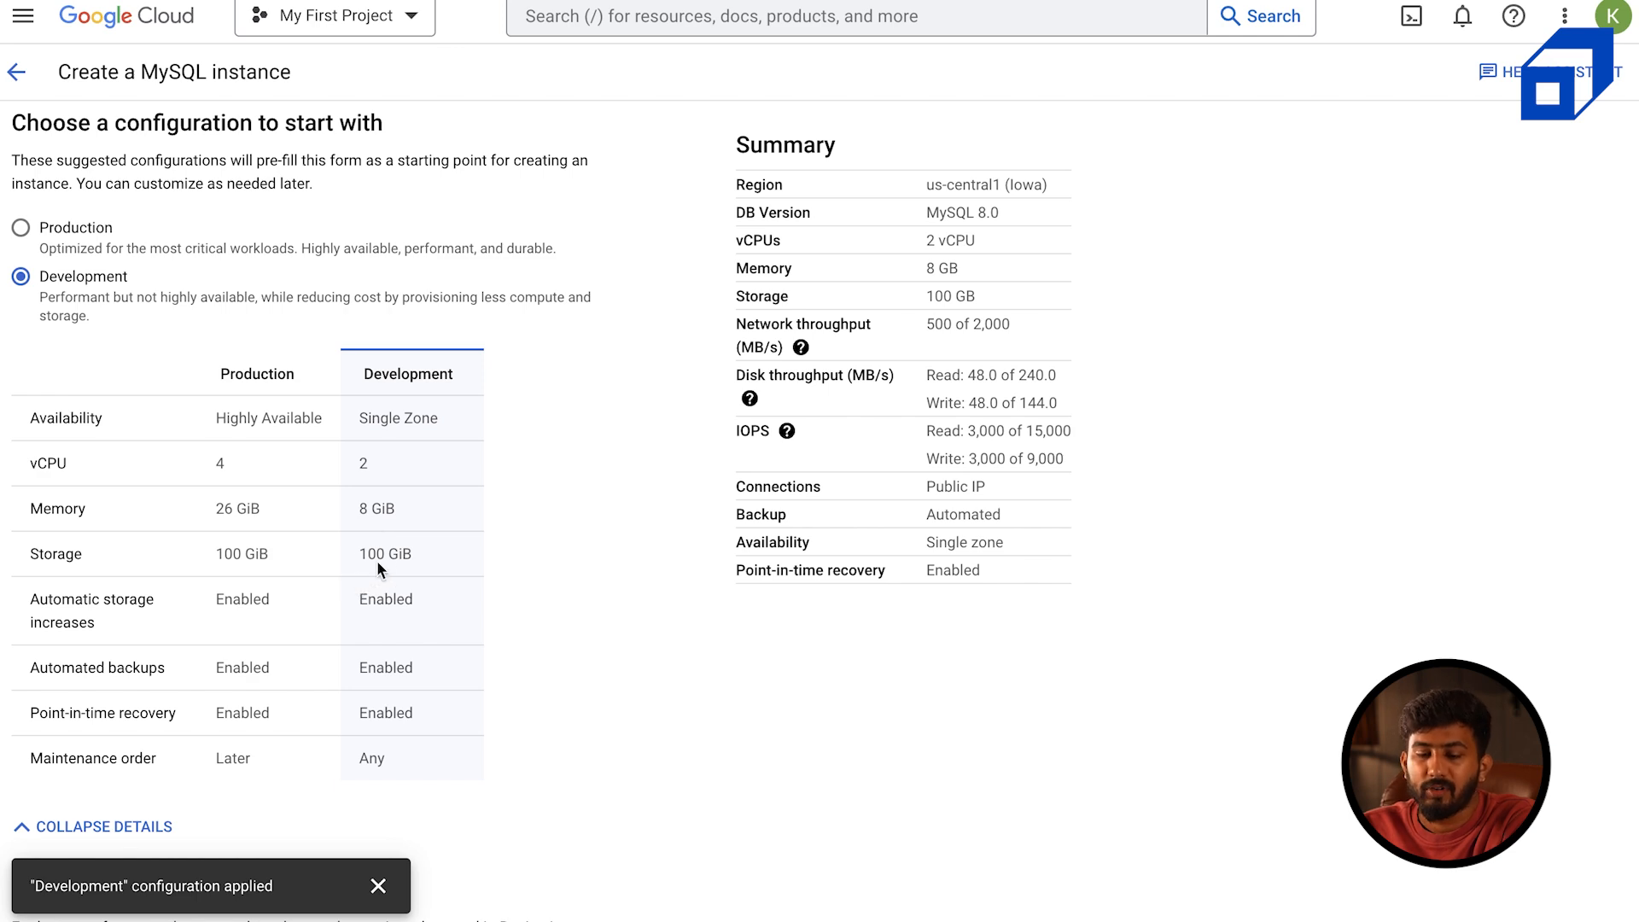
{"action": "scroll", "coordinate": [405, 609], "scroll_direction": "down", "scroll_amount": 3}
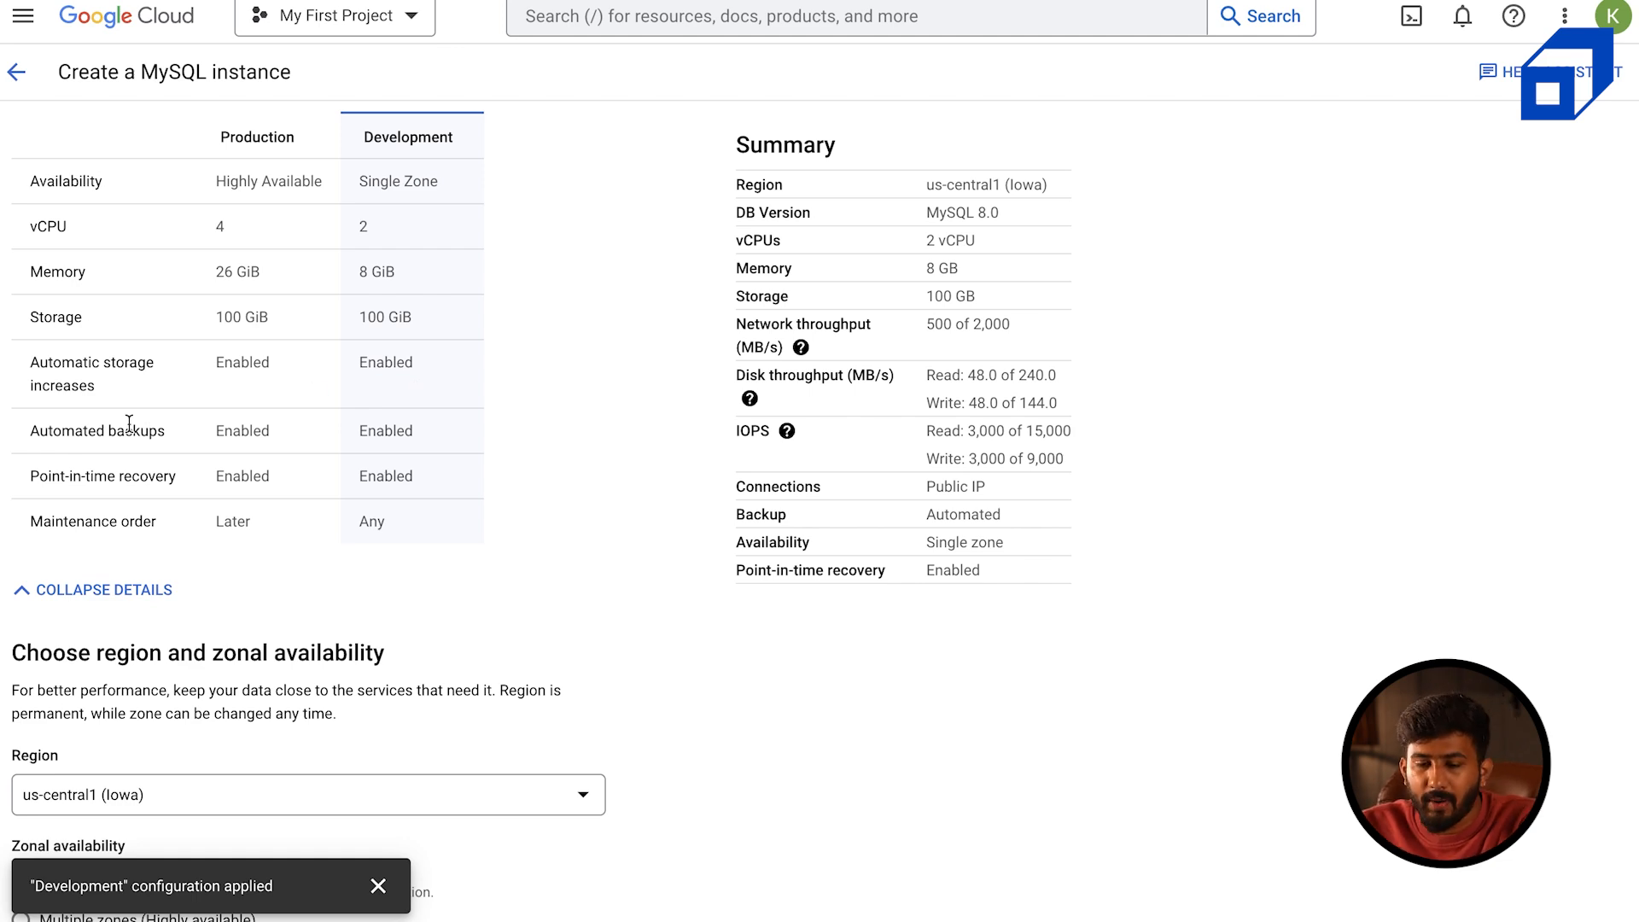
{"action": "scroll", "coordinate": [406, 428], "scroll_direction": "down", "scroll_amount": 3}
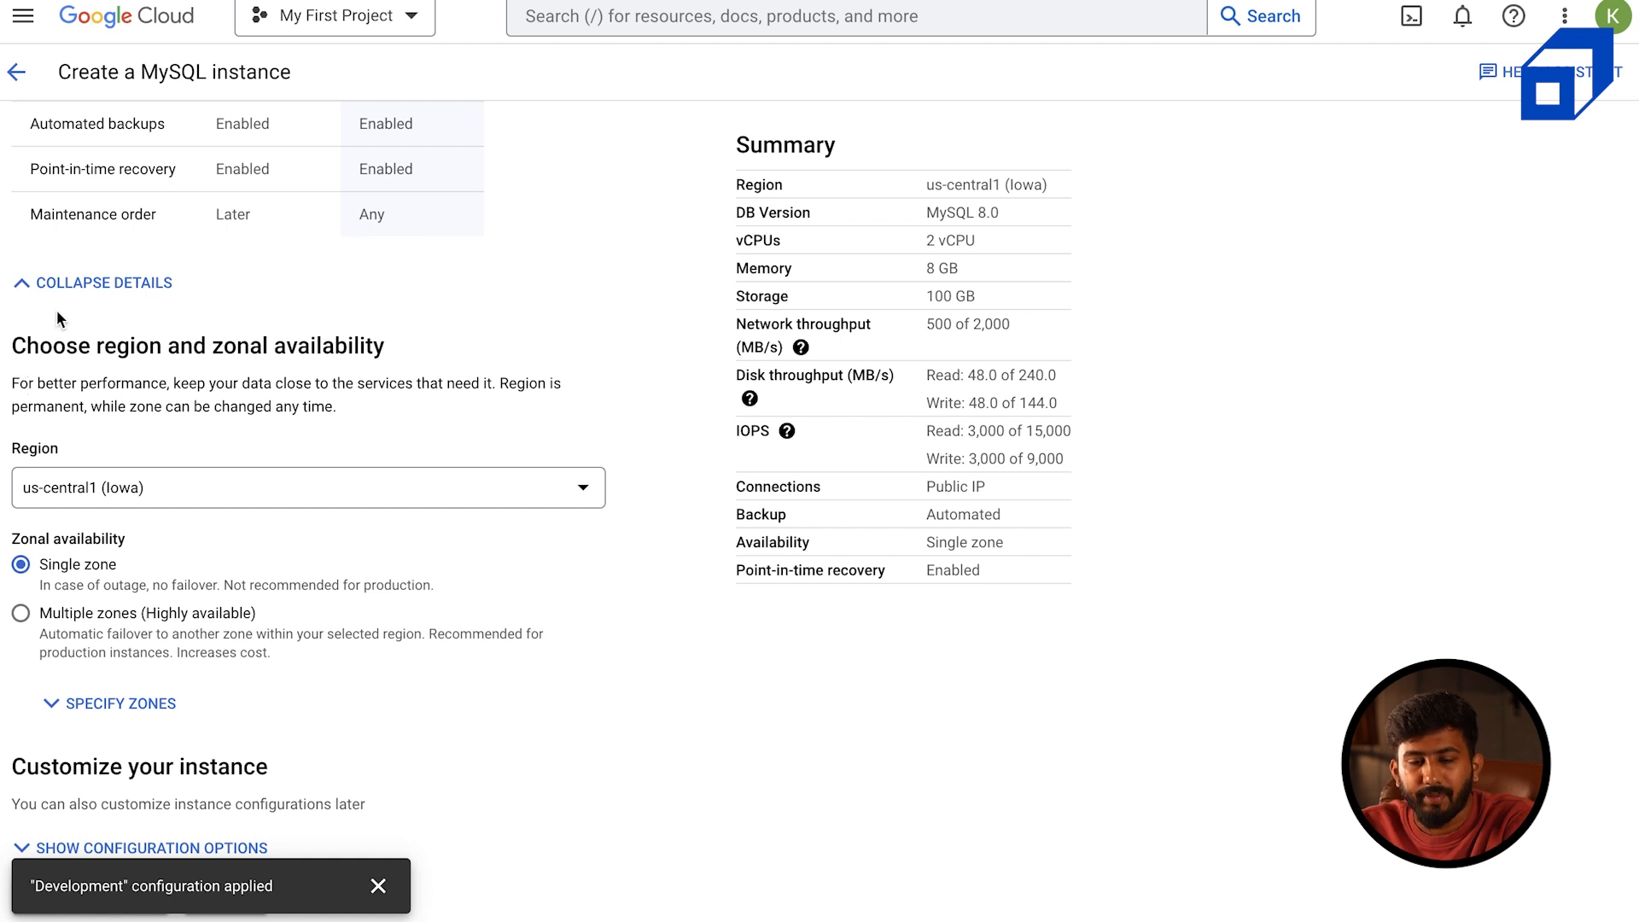
{"action": "left_click", "coordinate": [77, 288]}
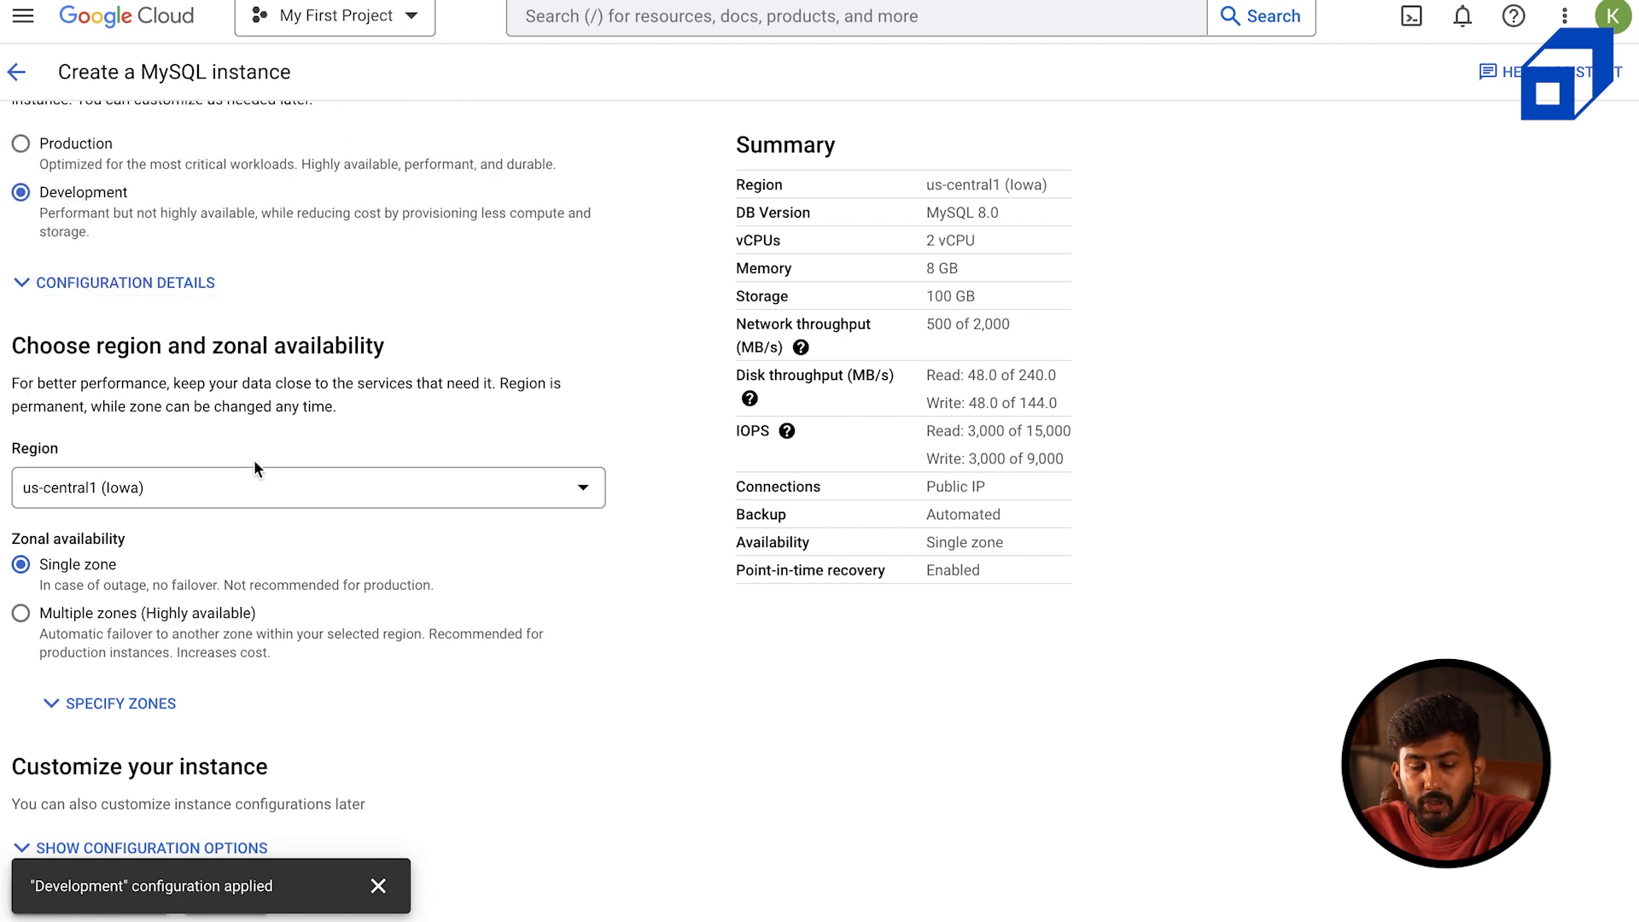
{"action": "left_click", "coordinate": [378, 886]}
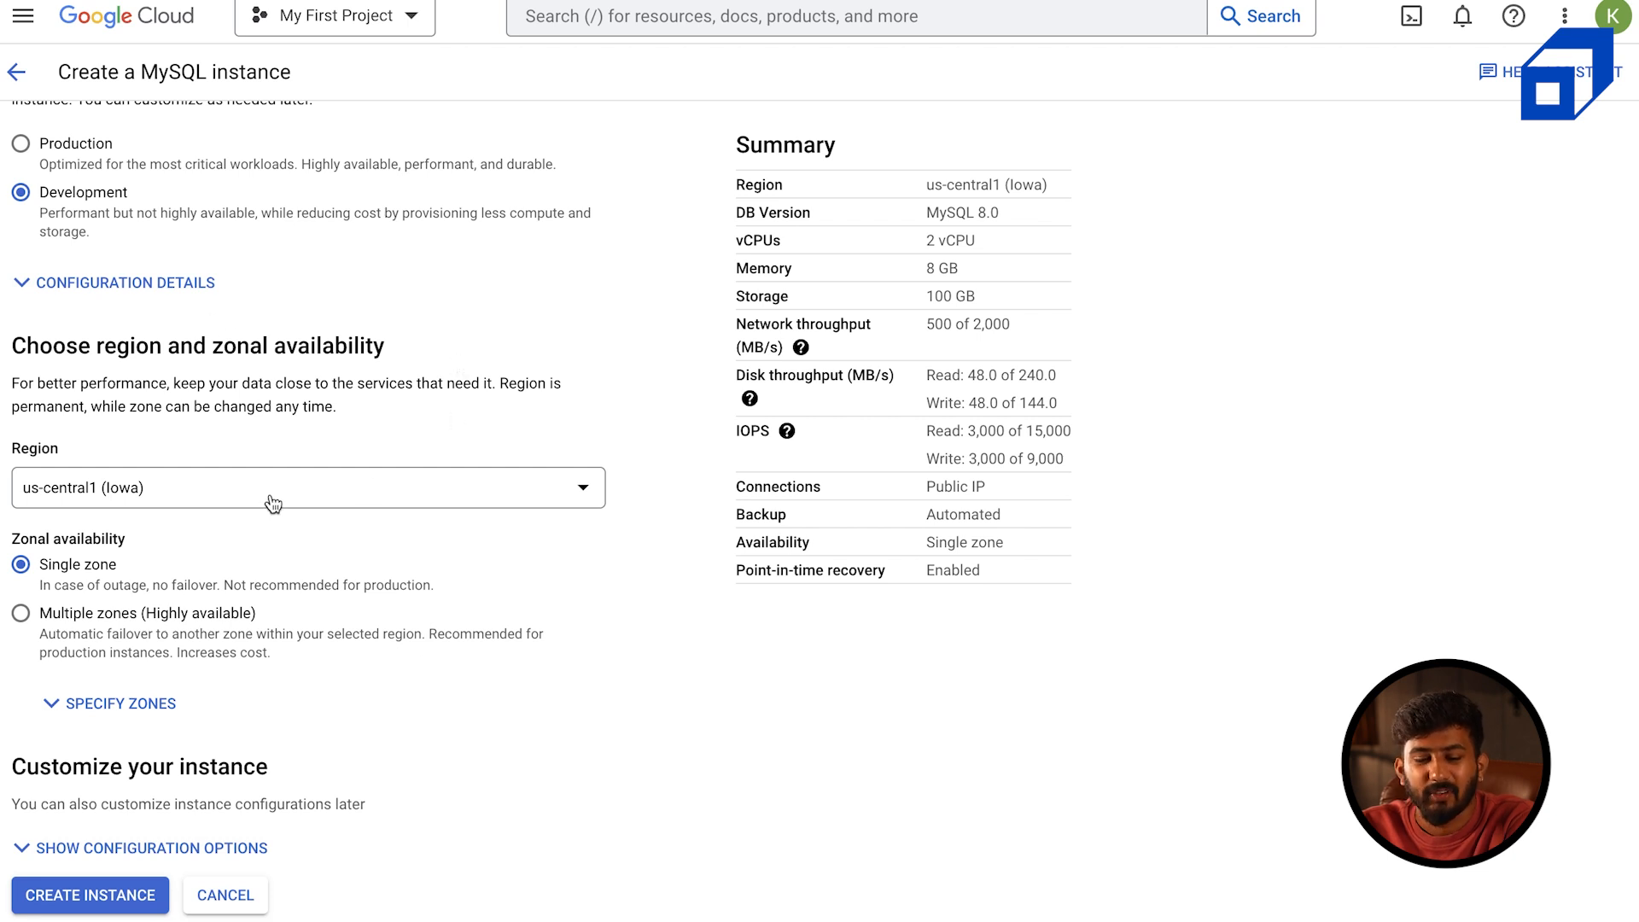
Try the Multiple zones (Highly available) option for zonal availability and switch back to Single zone
{"action": "scroll", "coordinate": [51, 612], "scroll_direction": "up", "scroll_amount": 2}
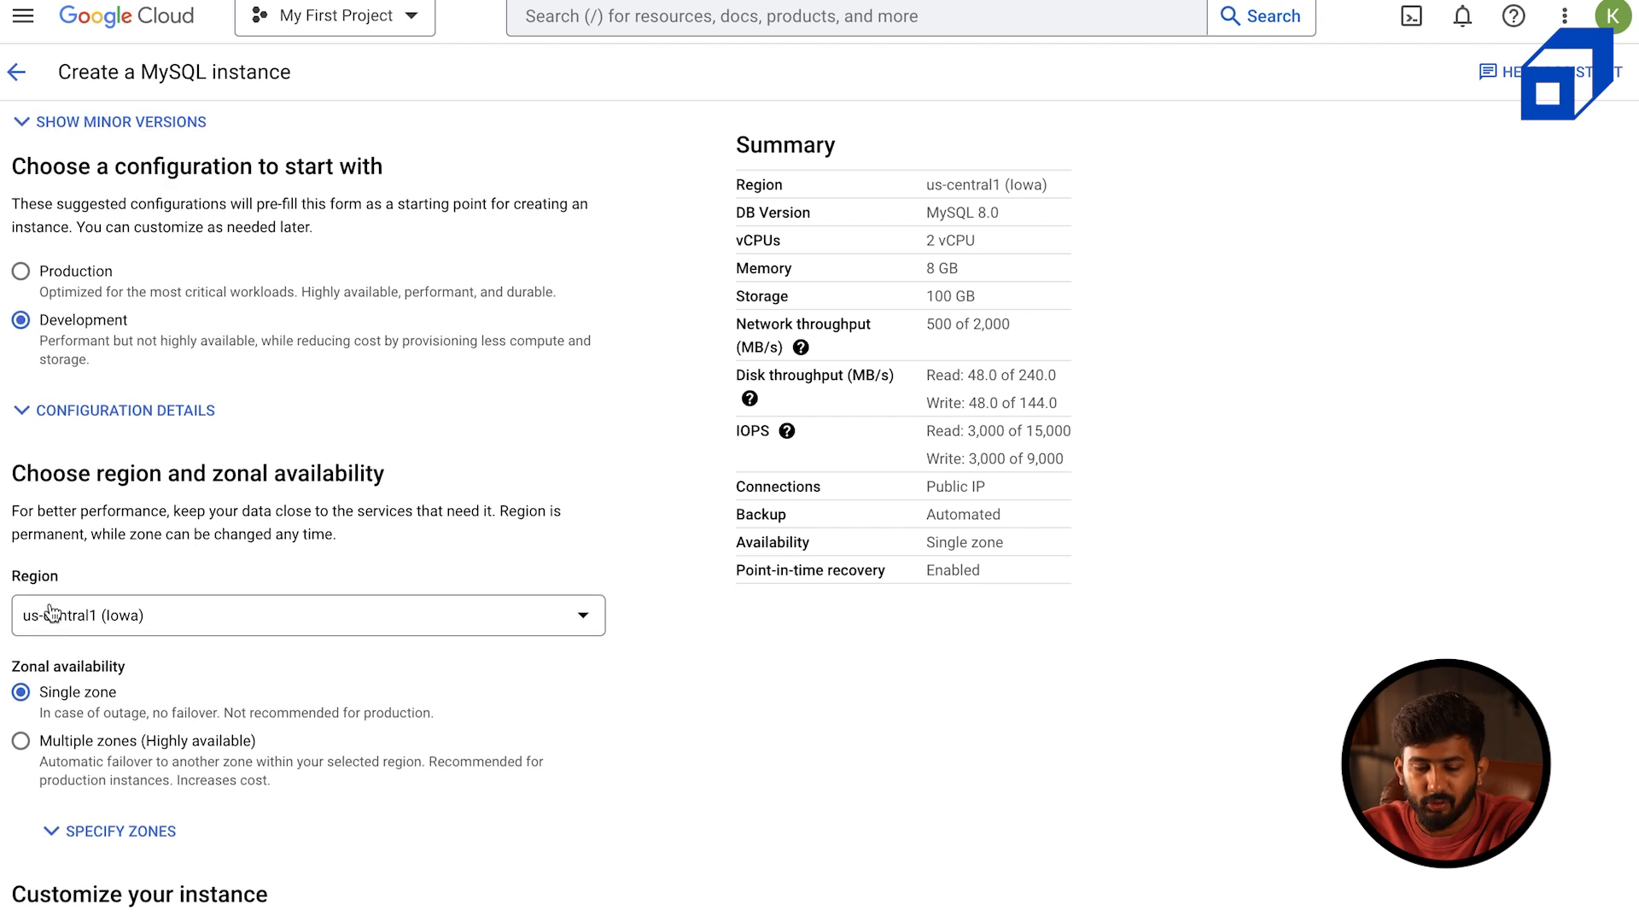
{"action": "left_click", "coordinate": [21, 740]}
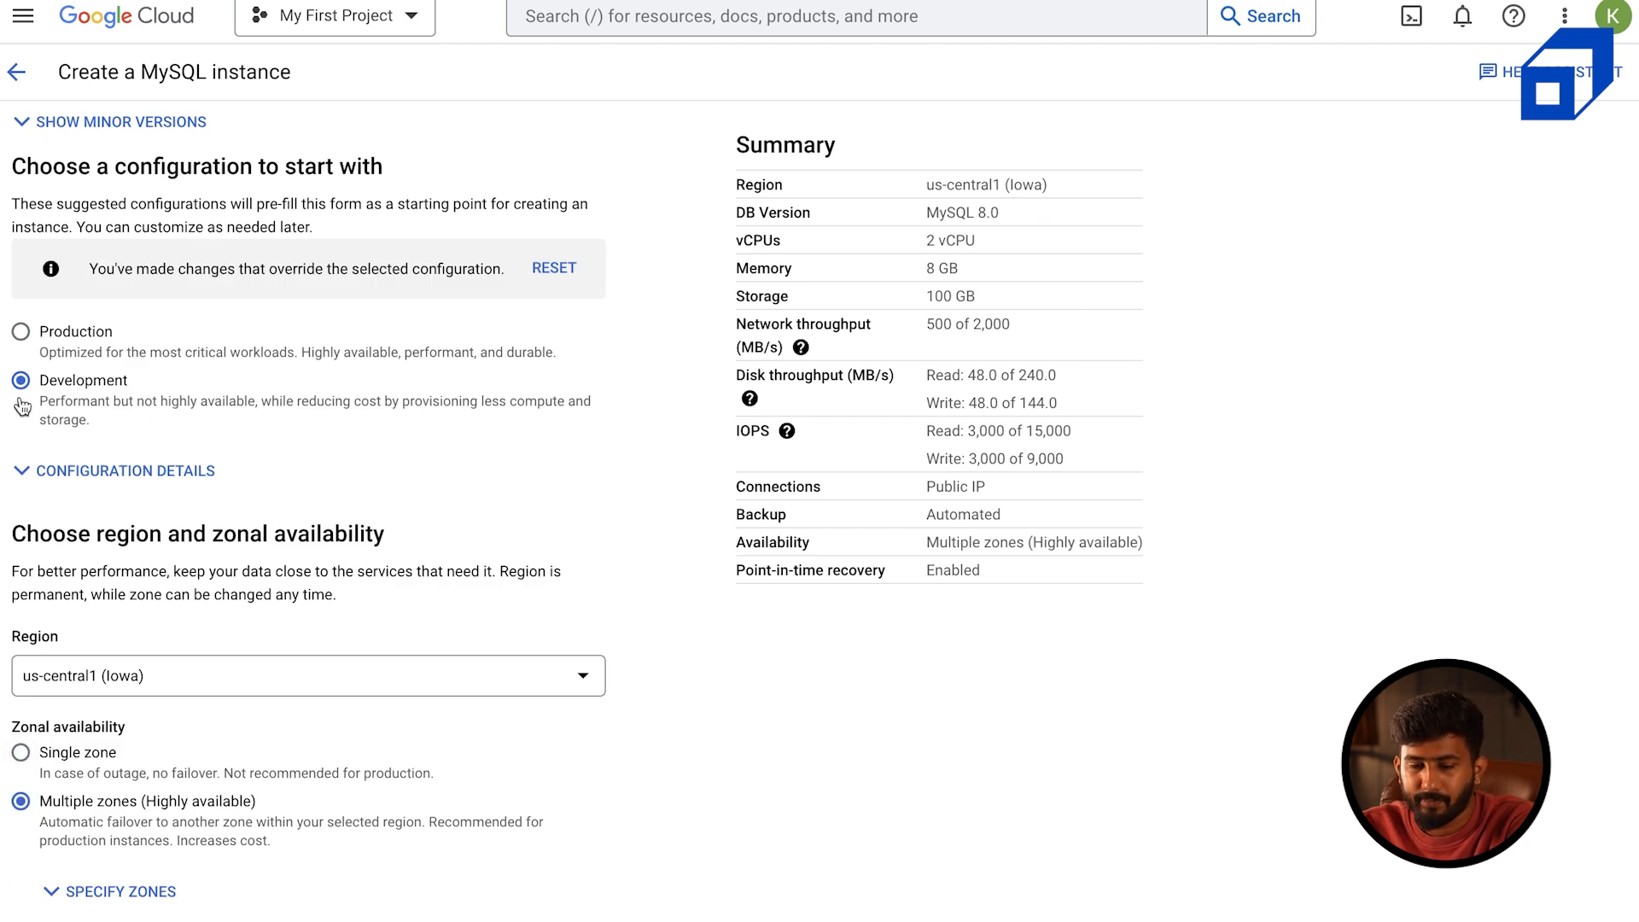
{"action": "left_click", "coordinate": [49, 755]}
Browse the available regions for the instance and keep us-central1 (Iowa) selected
{"action": "left_click", "coordinate": [329, 615]}
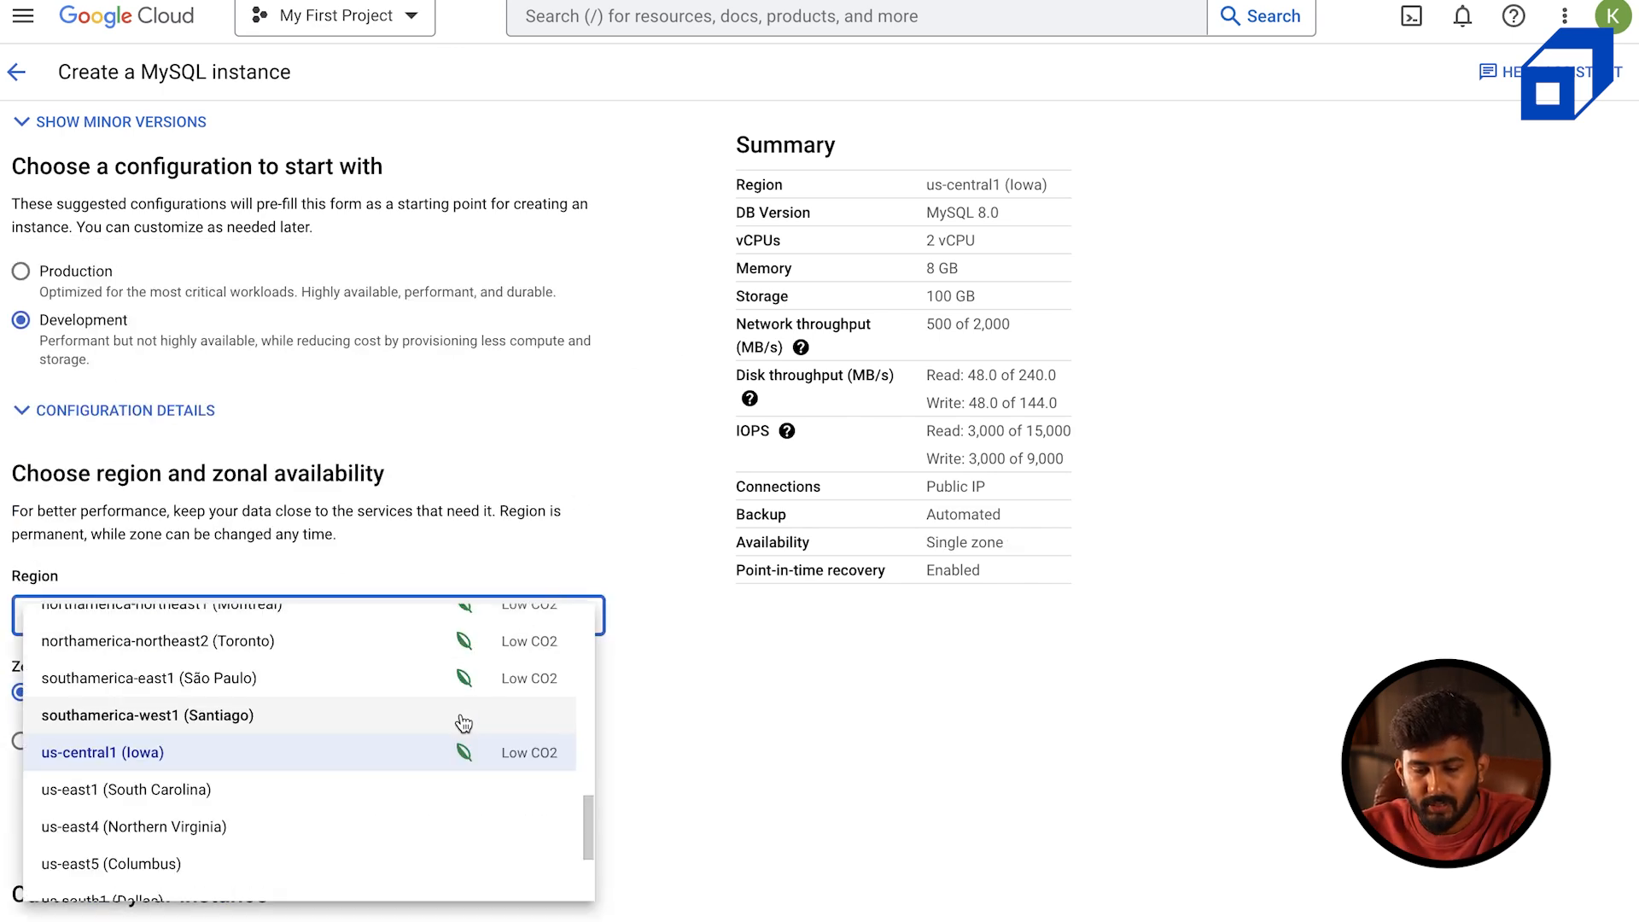
{"action": "scroll", "coordinate": [461, 717], "scroll_direction": "up", "scroll_amount": 15}
{"action": "scroll", "coordinate": [461, 724], "scroll_direction": "down", "scroll_amount": 3}
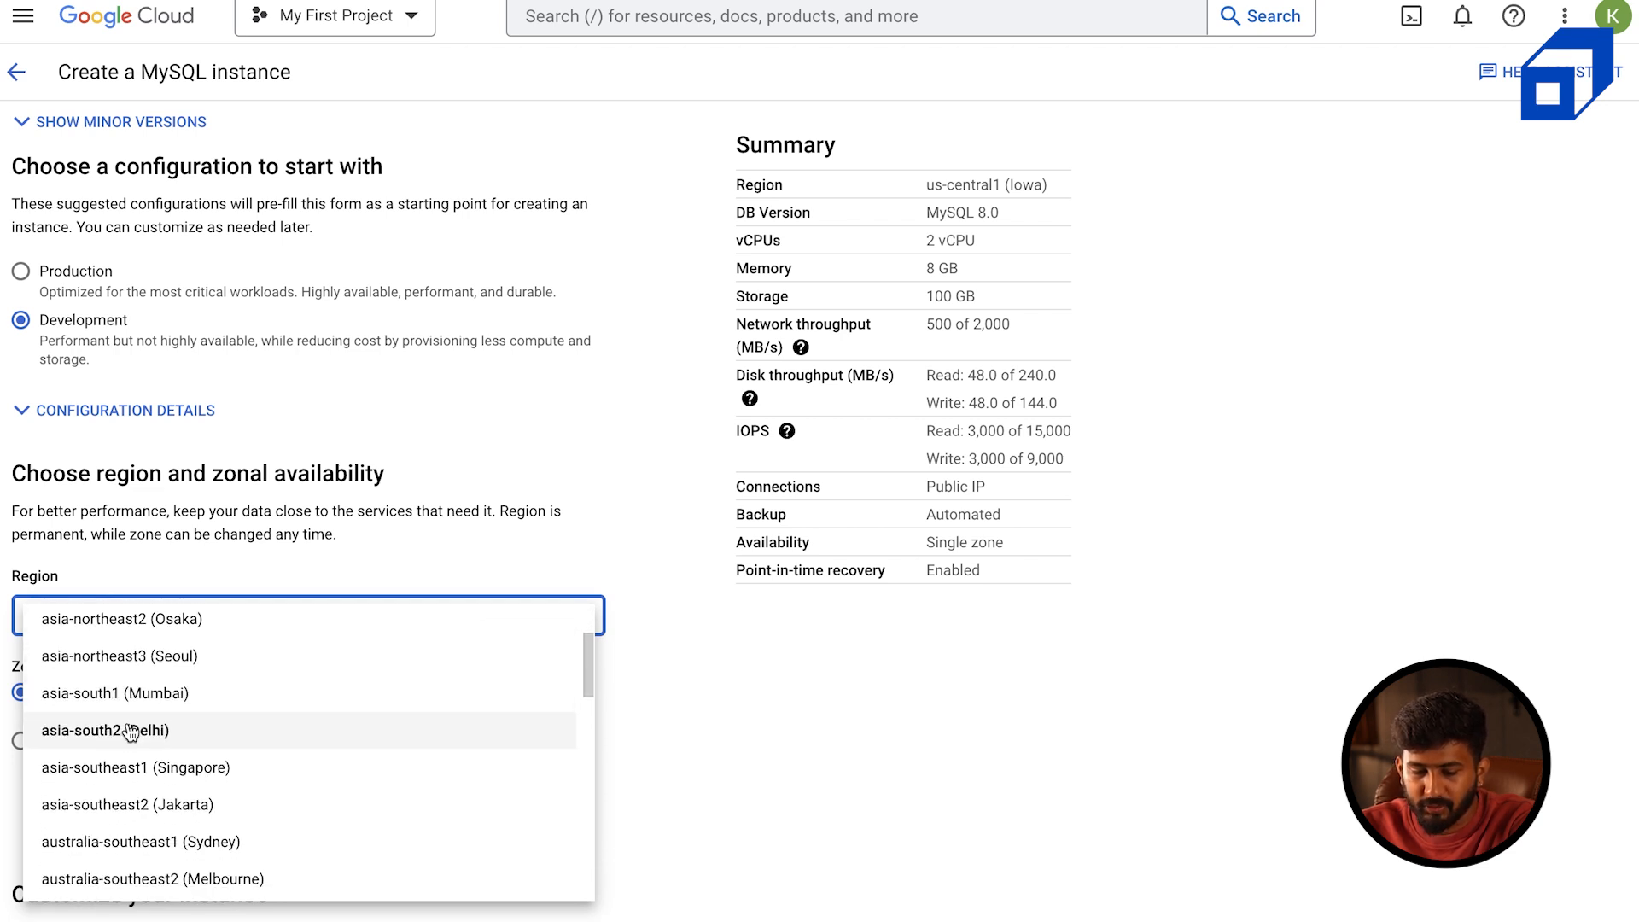
{"action": "scroll", "coordinate": [141, 742], "scroll_direction": "down", "scroll_amount": 2}
{"action": "scroll", "coordinate": [141, 748], "scroll_direction": "down", "scroll_amount": 9}
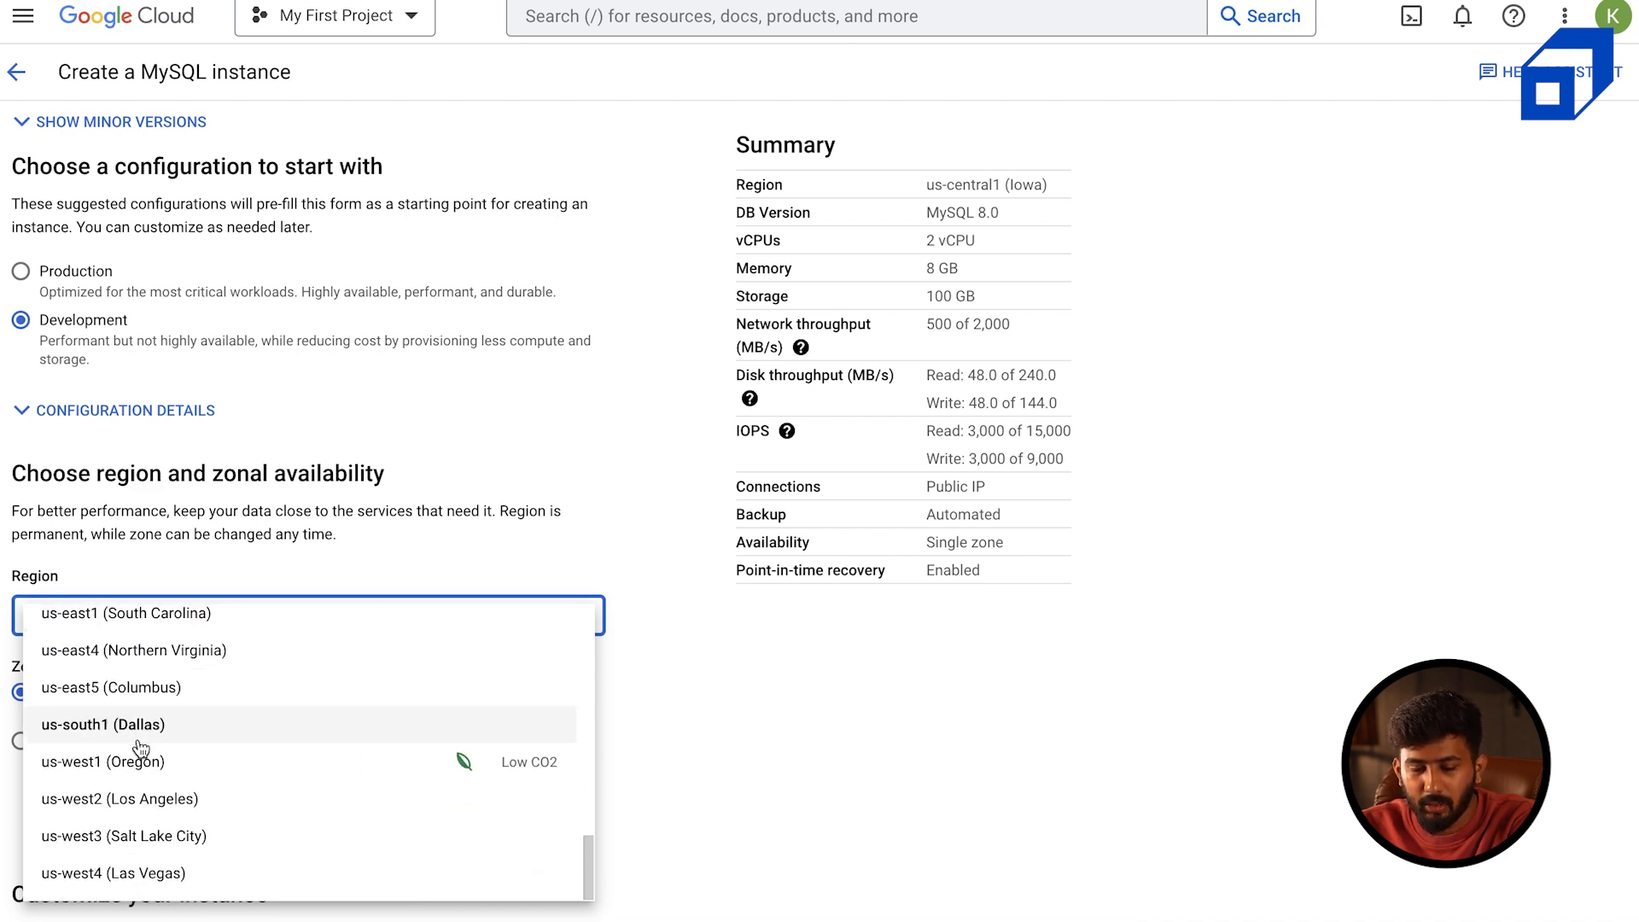
{"action": "scroll", "coordinate": [140, 748], "scroll_direction": "up", "scroll_amount": 5}
{"action": "scroll", "coordinate": [141, 748], "scroll_direction": "up", "scroll_amount": 6}
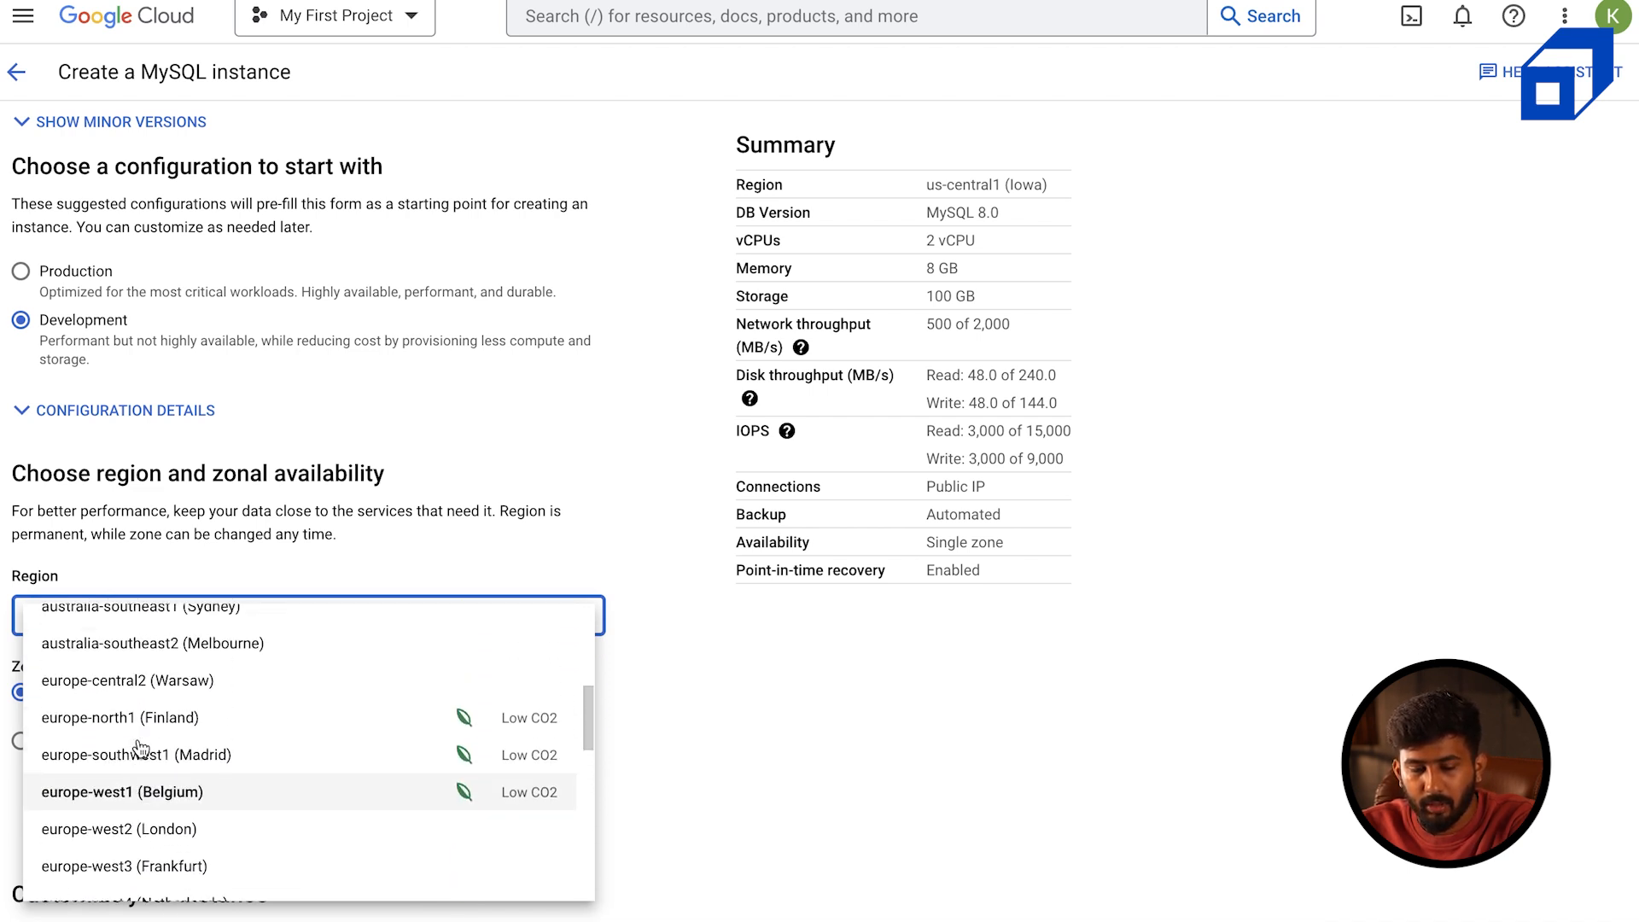
{"action": "scroll", "coordinate": [141, 748], "scroll_direction": "down", "scroll_amount": 10}
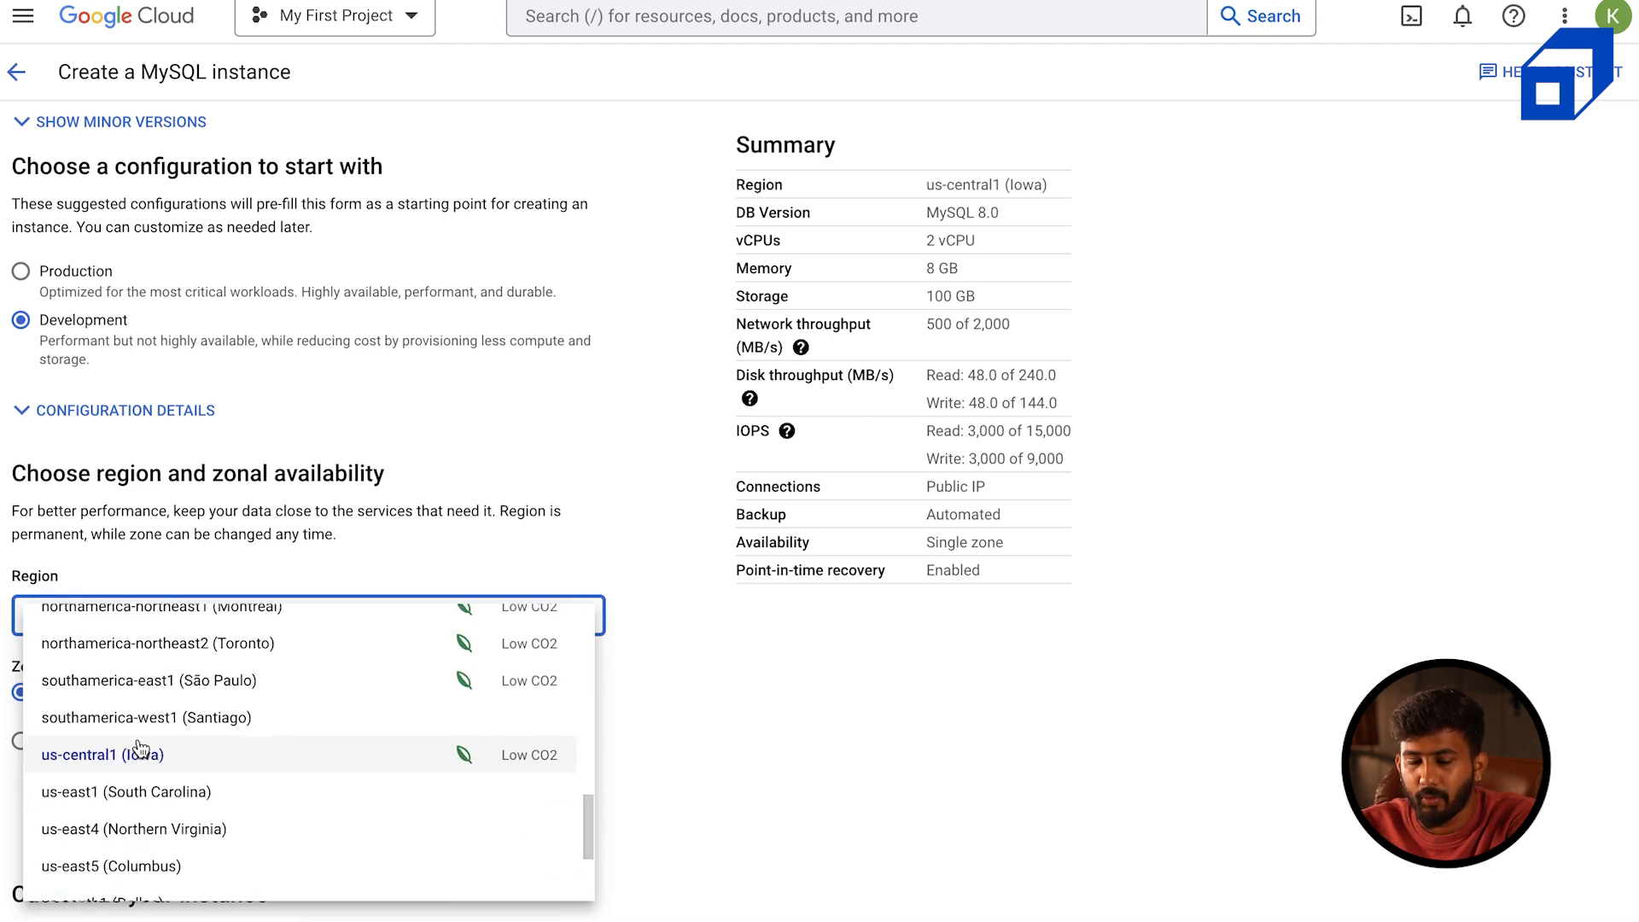
{"action": "scroll", "coordinate": [140, 749], "scroll_direction": "up", "scroll_amount": 1}
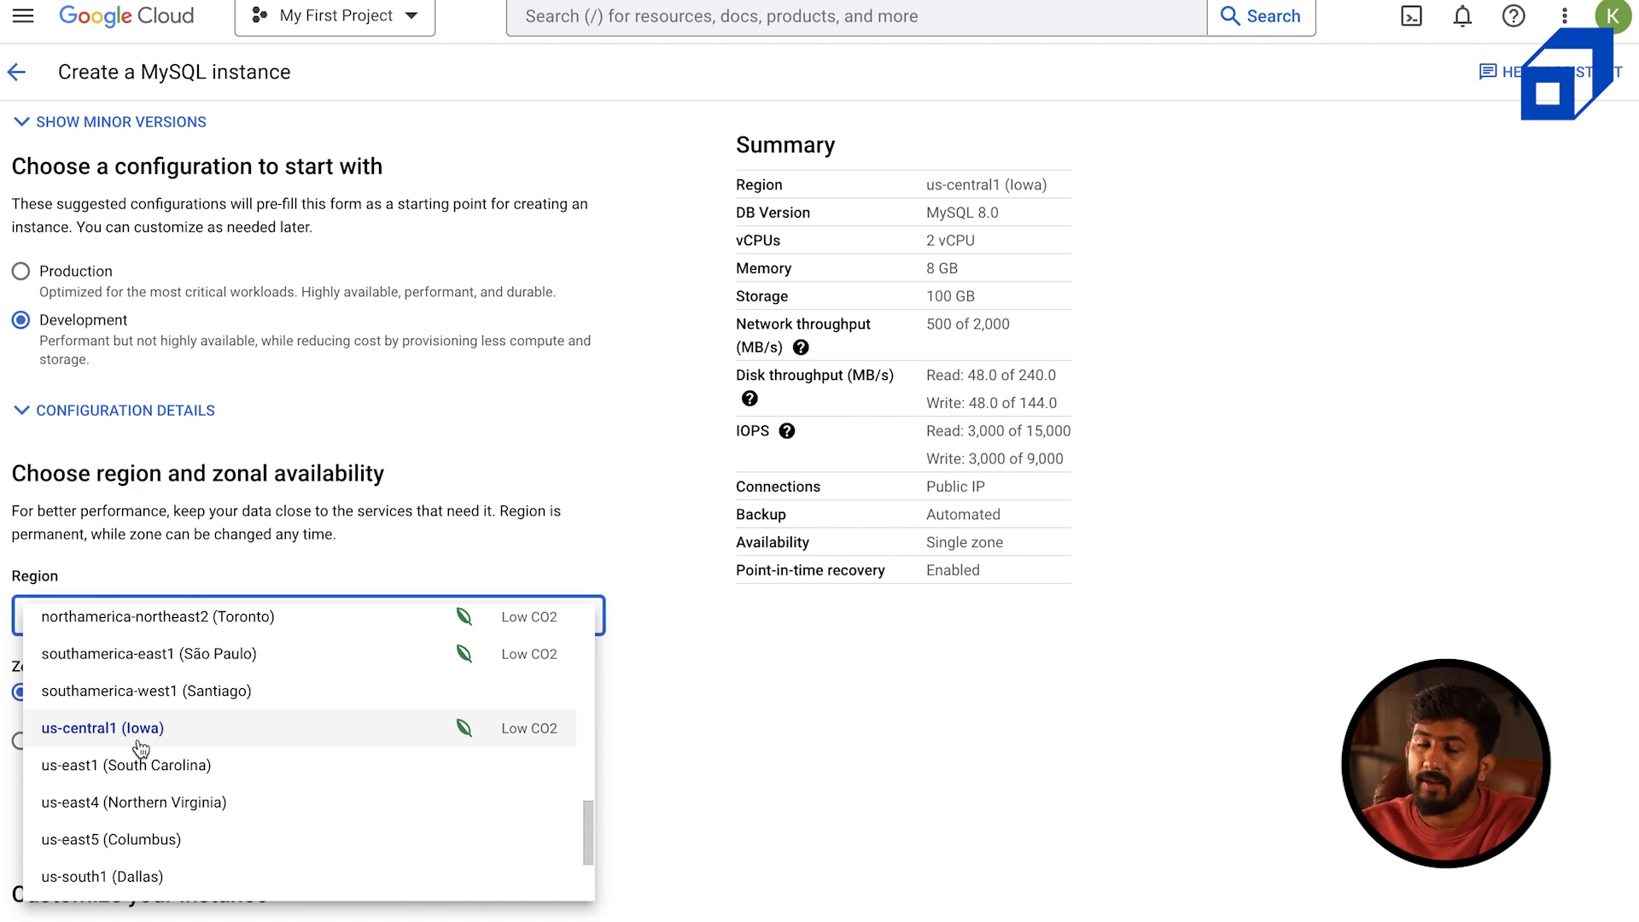
{"action": "scroll", "coordinate": [141, 749], "scroll_direction": "up", "scroll_amount": 10}
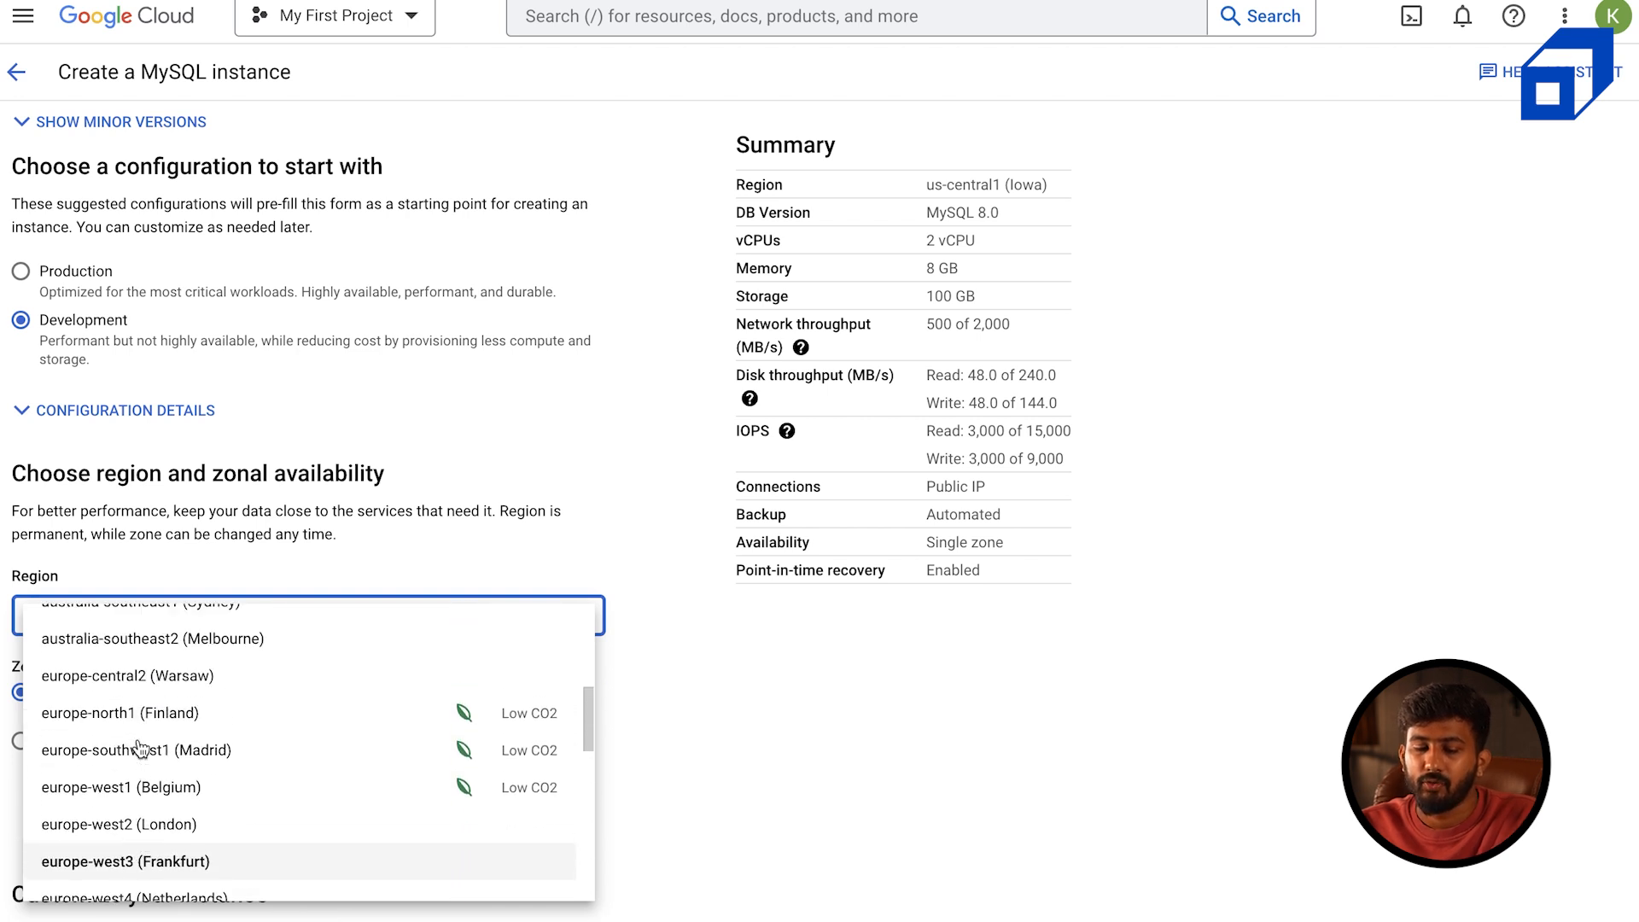
{"action": "scroll", "coordinate": [141, 749], "scroll_direction": "up", "scroll_amount": 2}
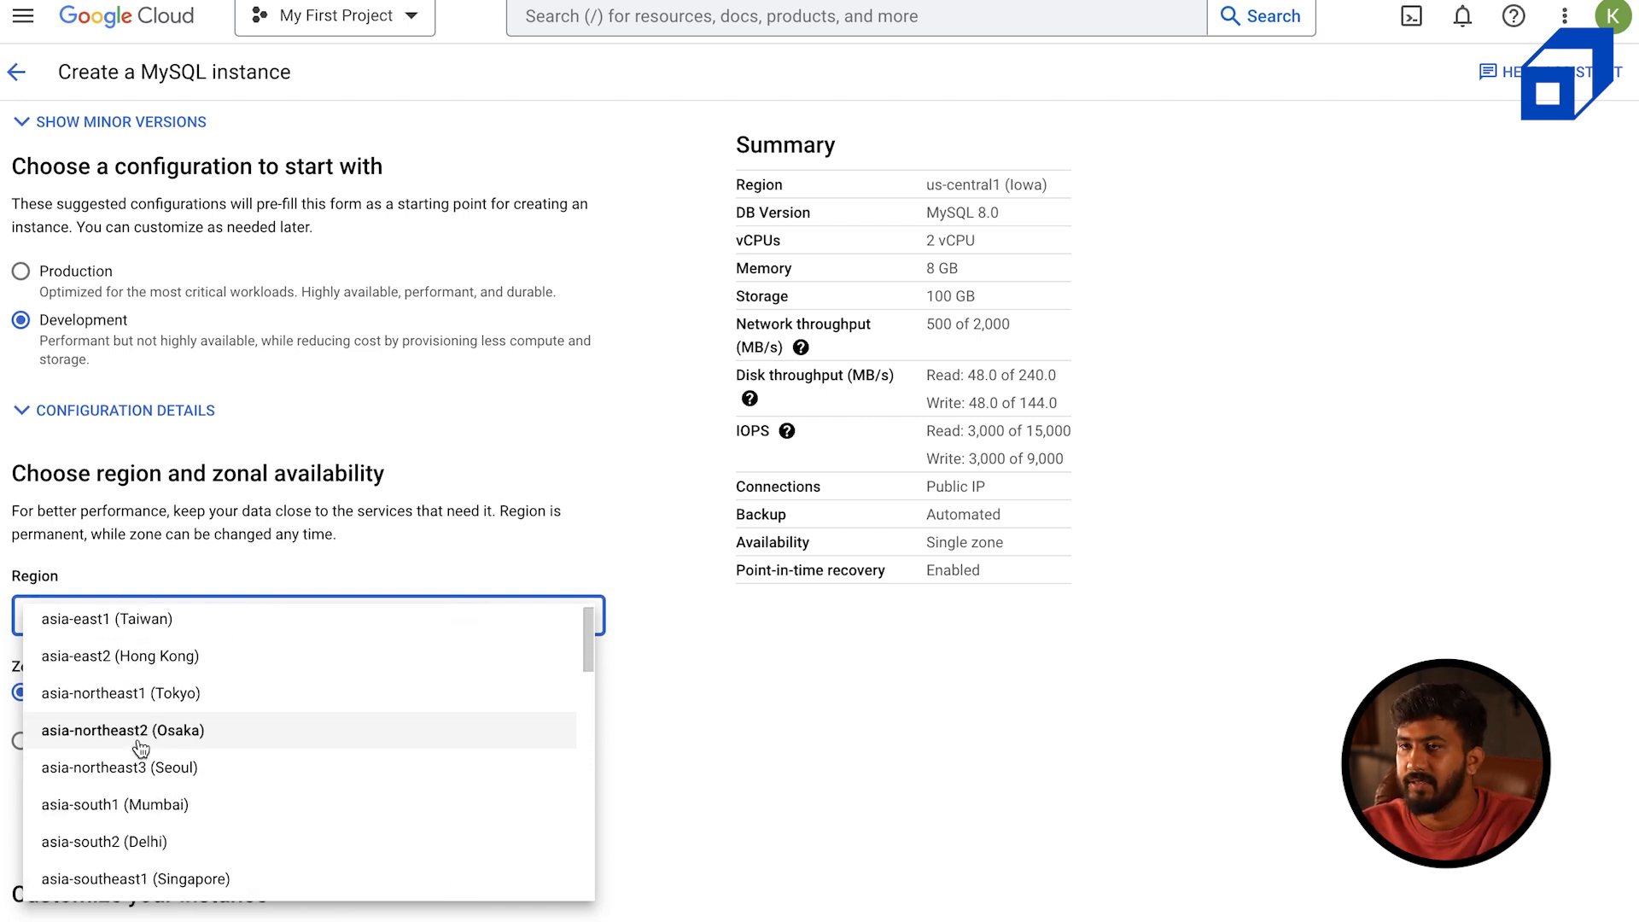
{"action": "scroll", "coordinate": [141, 749], "scroll_direction": "down", "scroll_amount": 10}
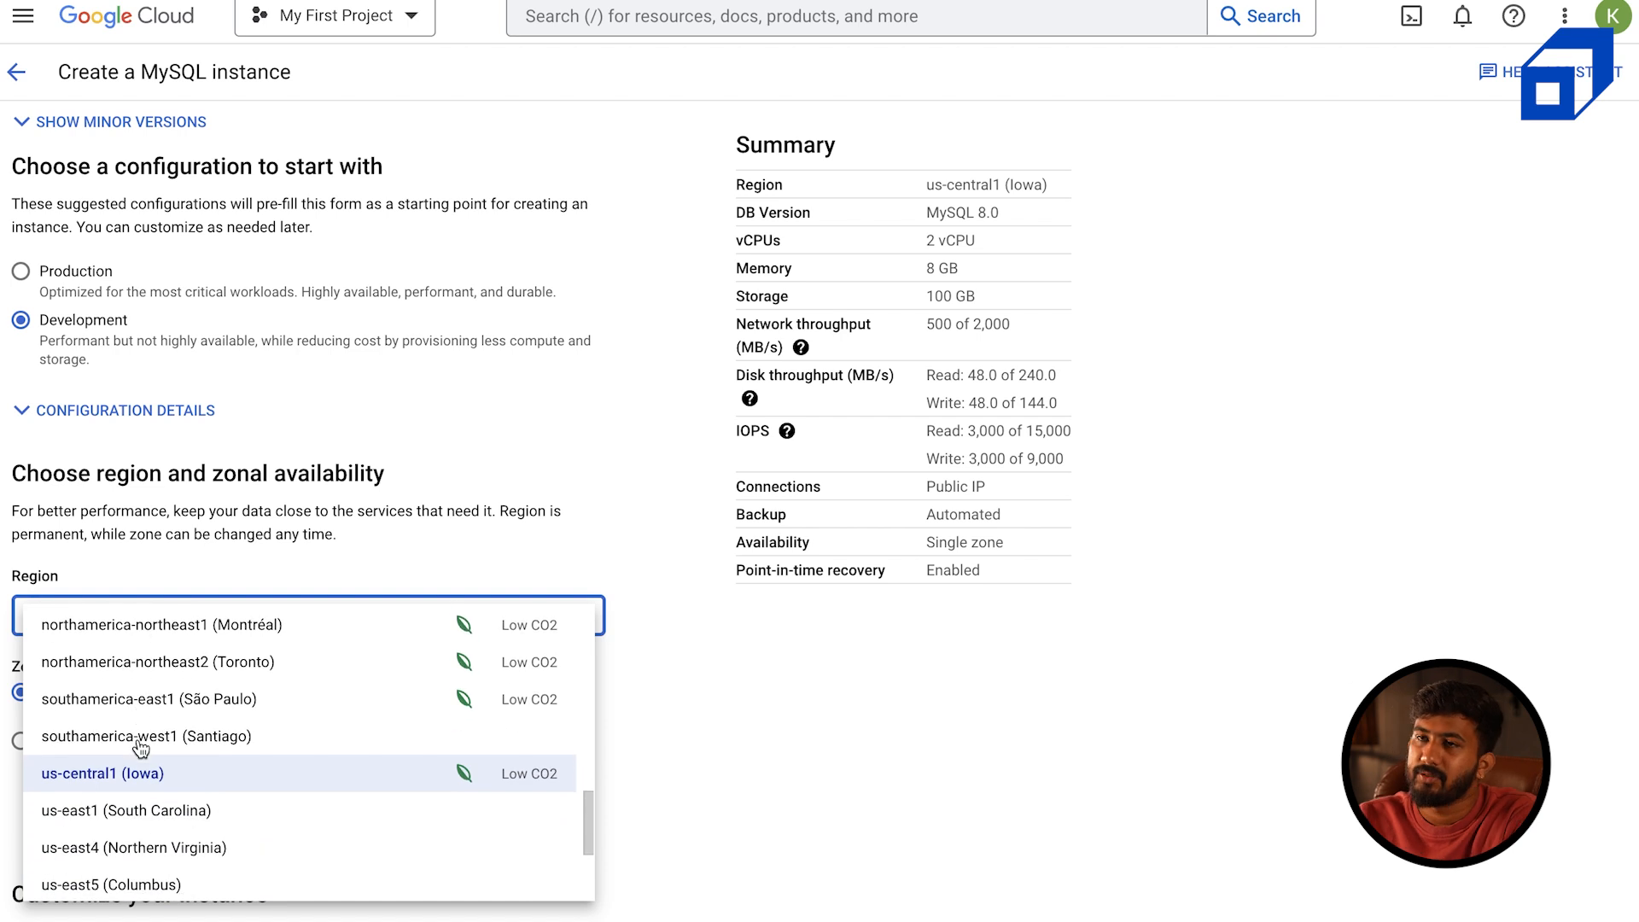
{"action": "left_click", "coordinate": [274, 772]}
{"action": "left_click", "coordinate": [278, 629]}
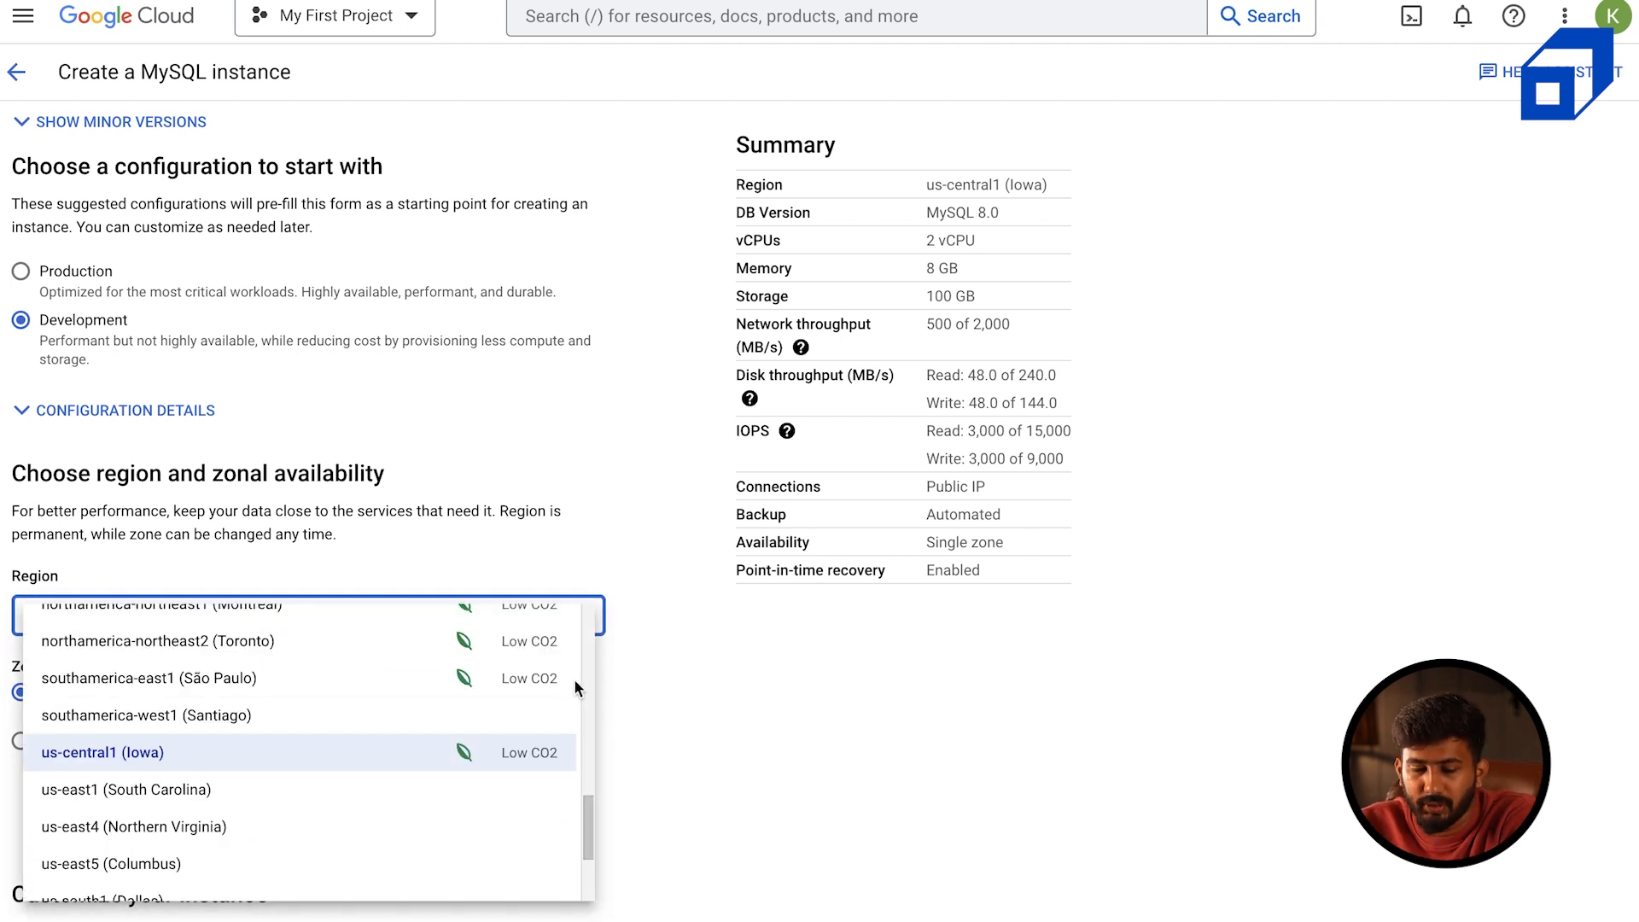
{"action": "left_click", "coordinate": [727, 662]}
Check the primary zone choices for the Single zone option, keep Any and hide the zone settings
{"action": "scroll", "coordinate": [728, 659], "scroll_direction": "down", "scroll_amount": 2}
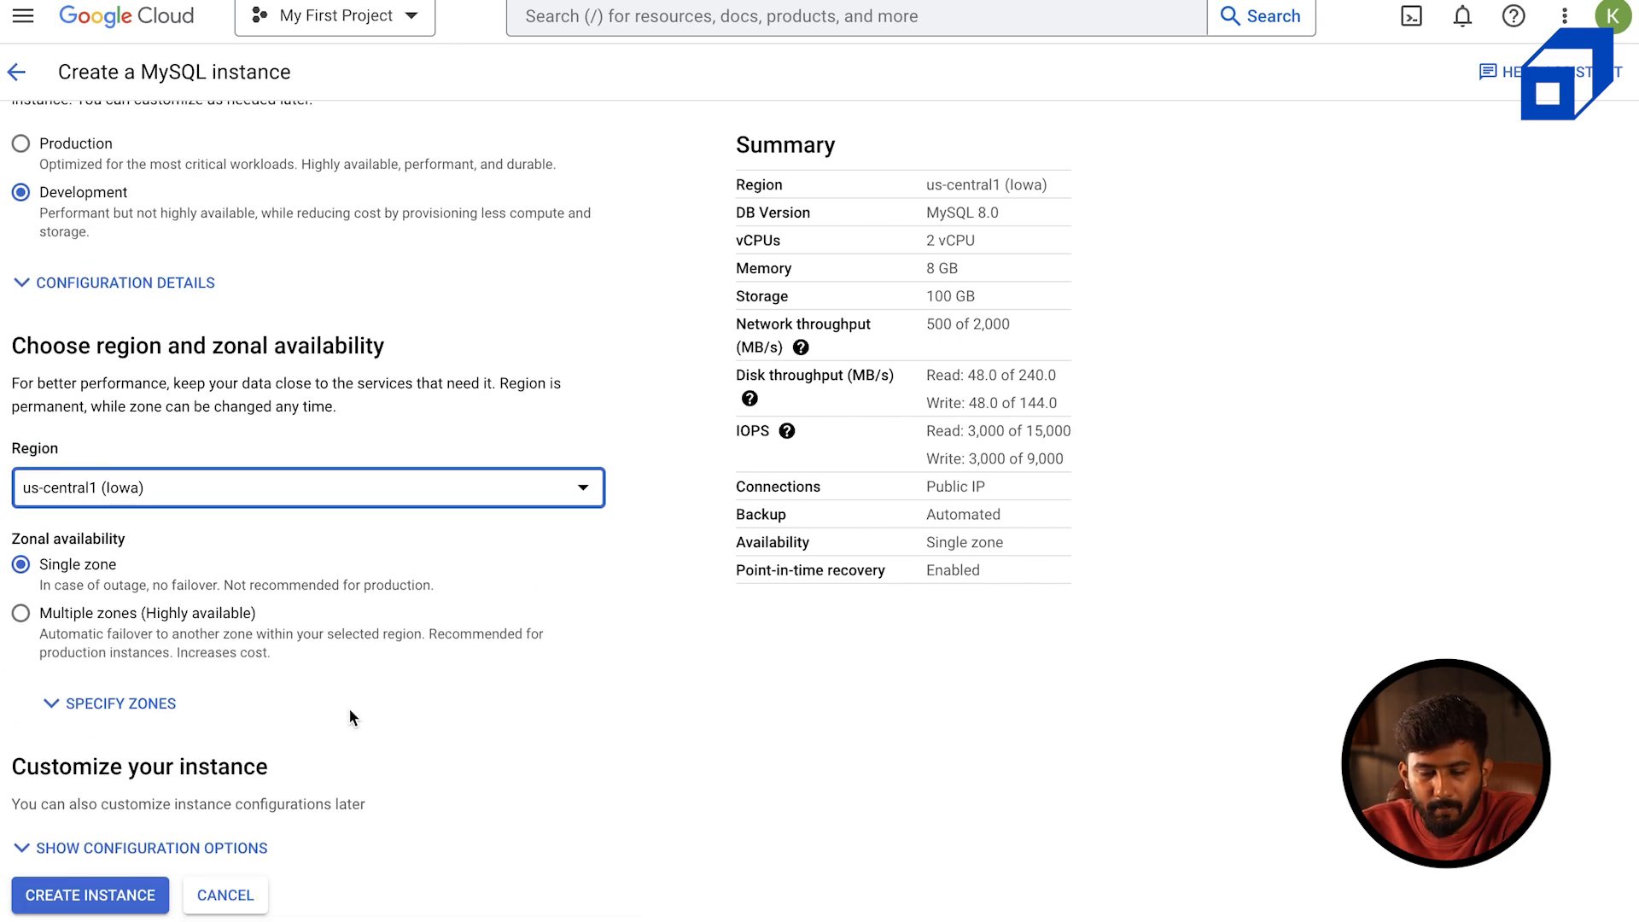
{"action": "left_click", "coordinate": [102, 703]}
{"action": "left_click", "coordinate": [115, 755]}
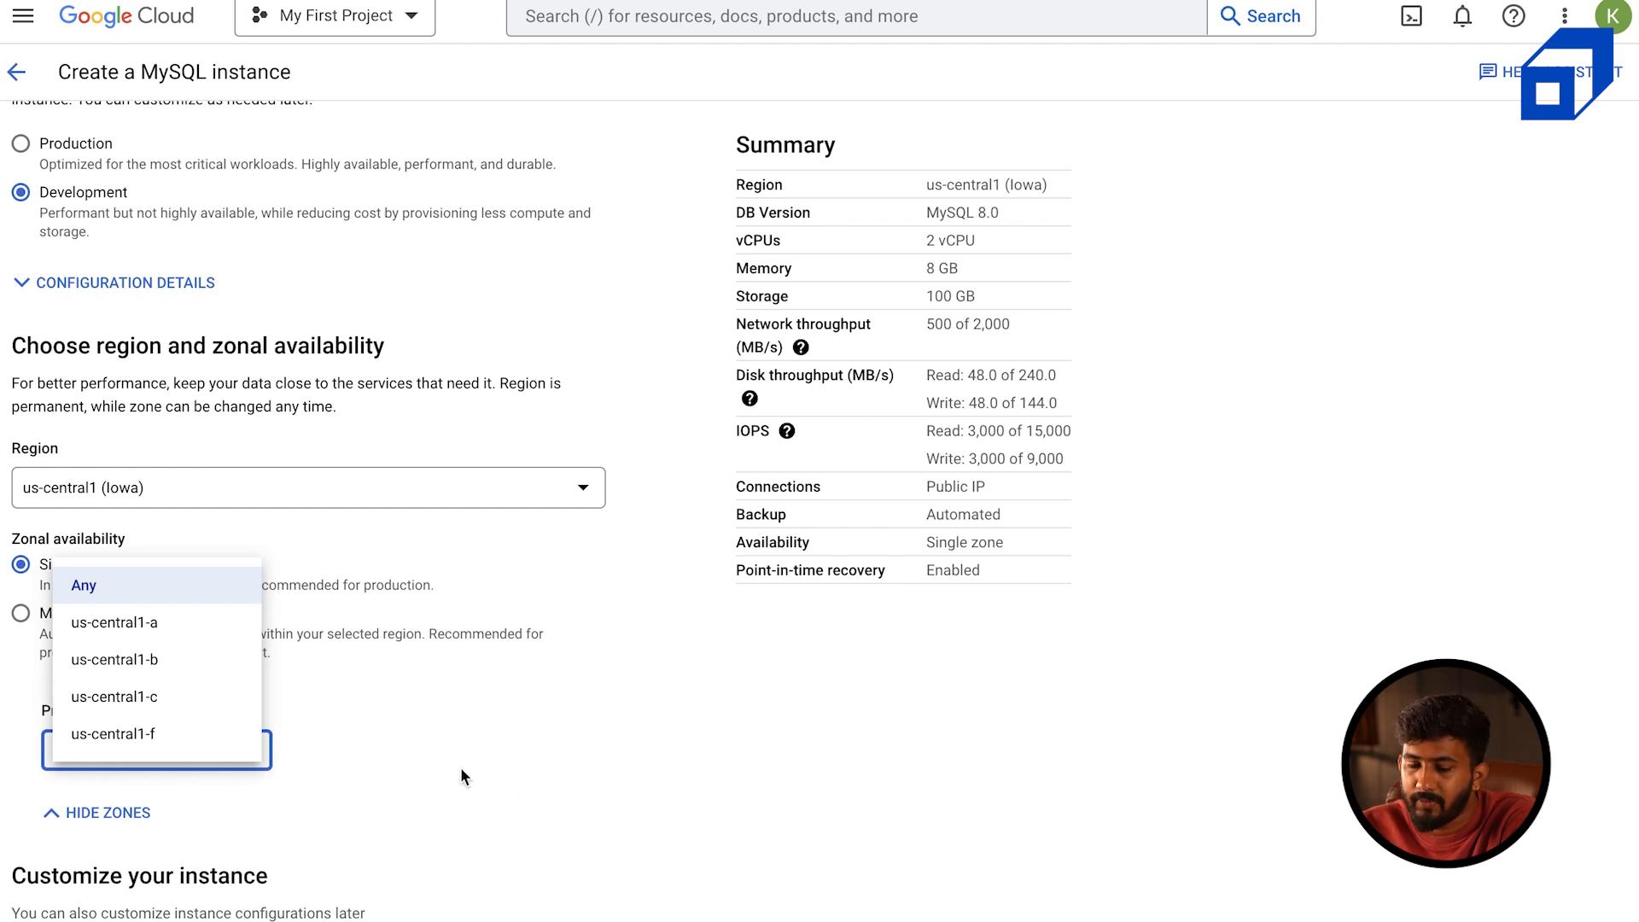
{"action": "left_click", "coordinate": [498, 751]}
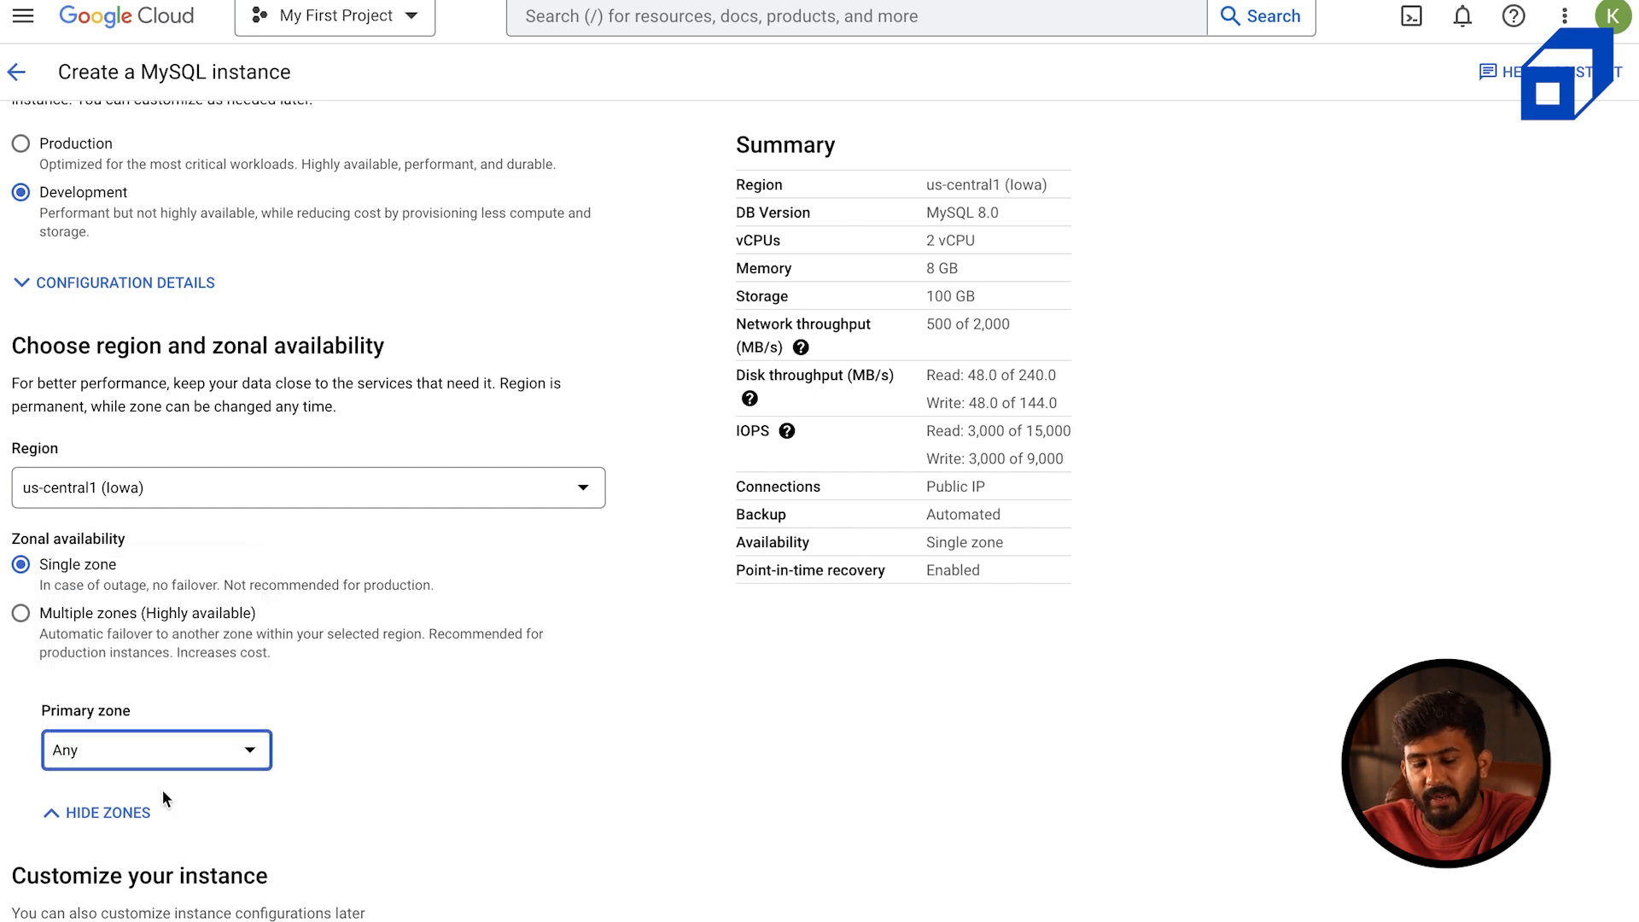
{"action": "left_click", "coordinate": [88, 813]}
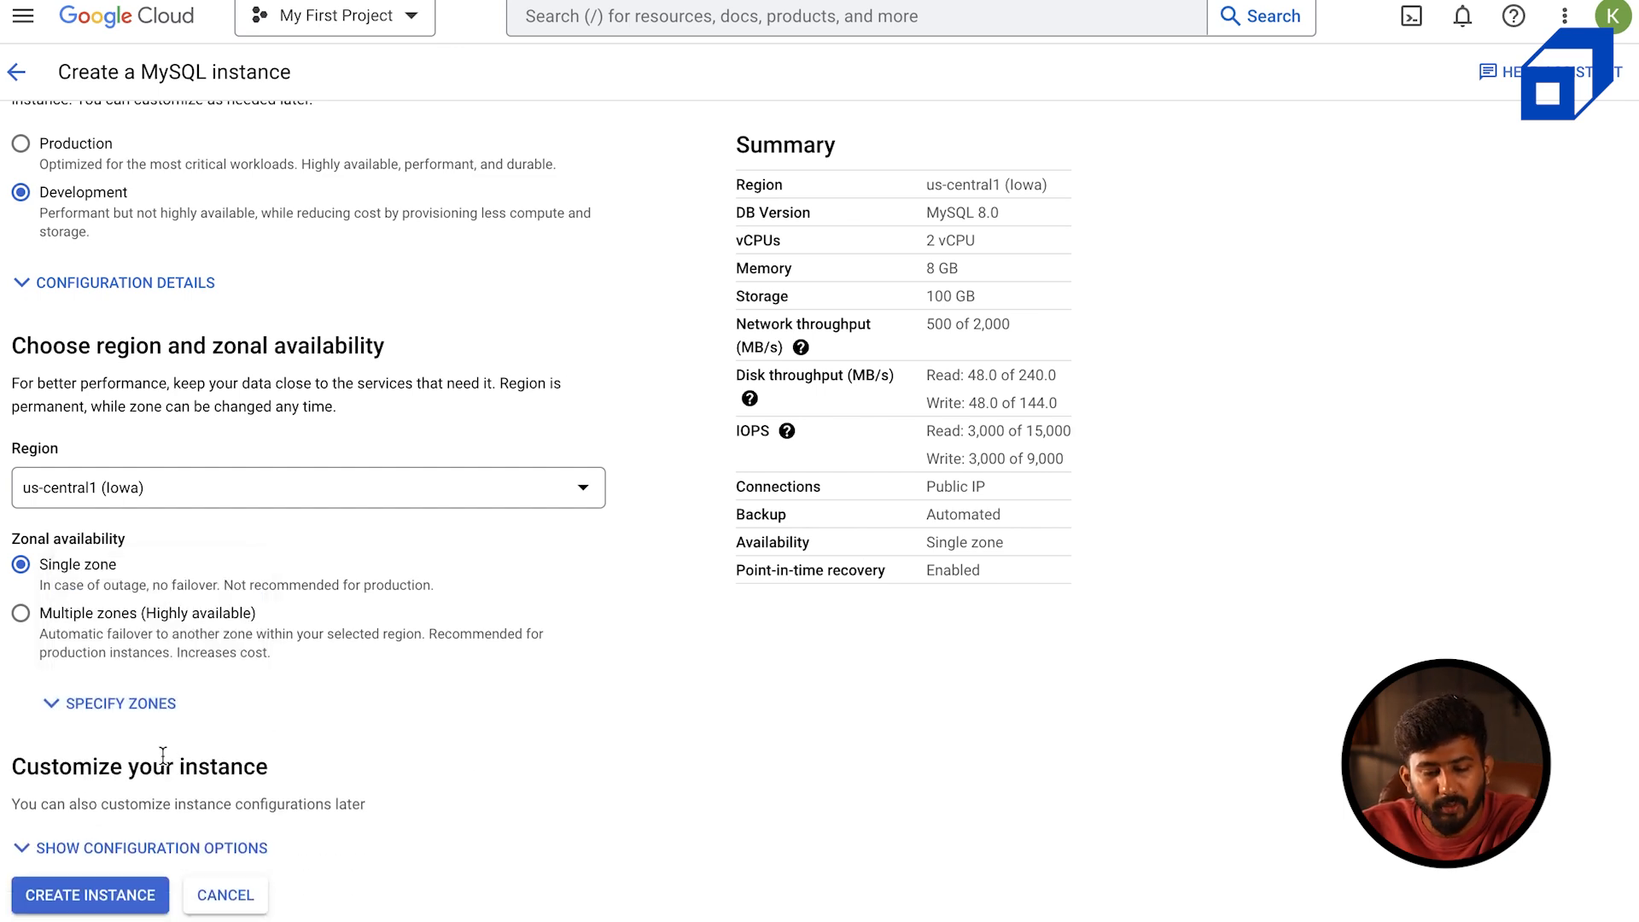
Show the instance's customization options and expand the Machine type settings
{"action": "left_click", "coordinate": [181, 848]}
{"action": "scroll", "coordinate": [485, 575], "scroll_direction": "down", "scroll_amount": 6}
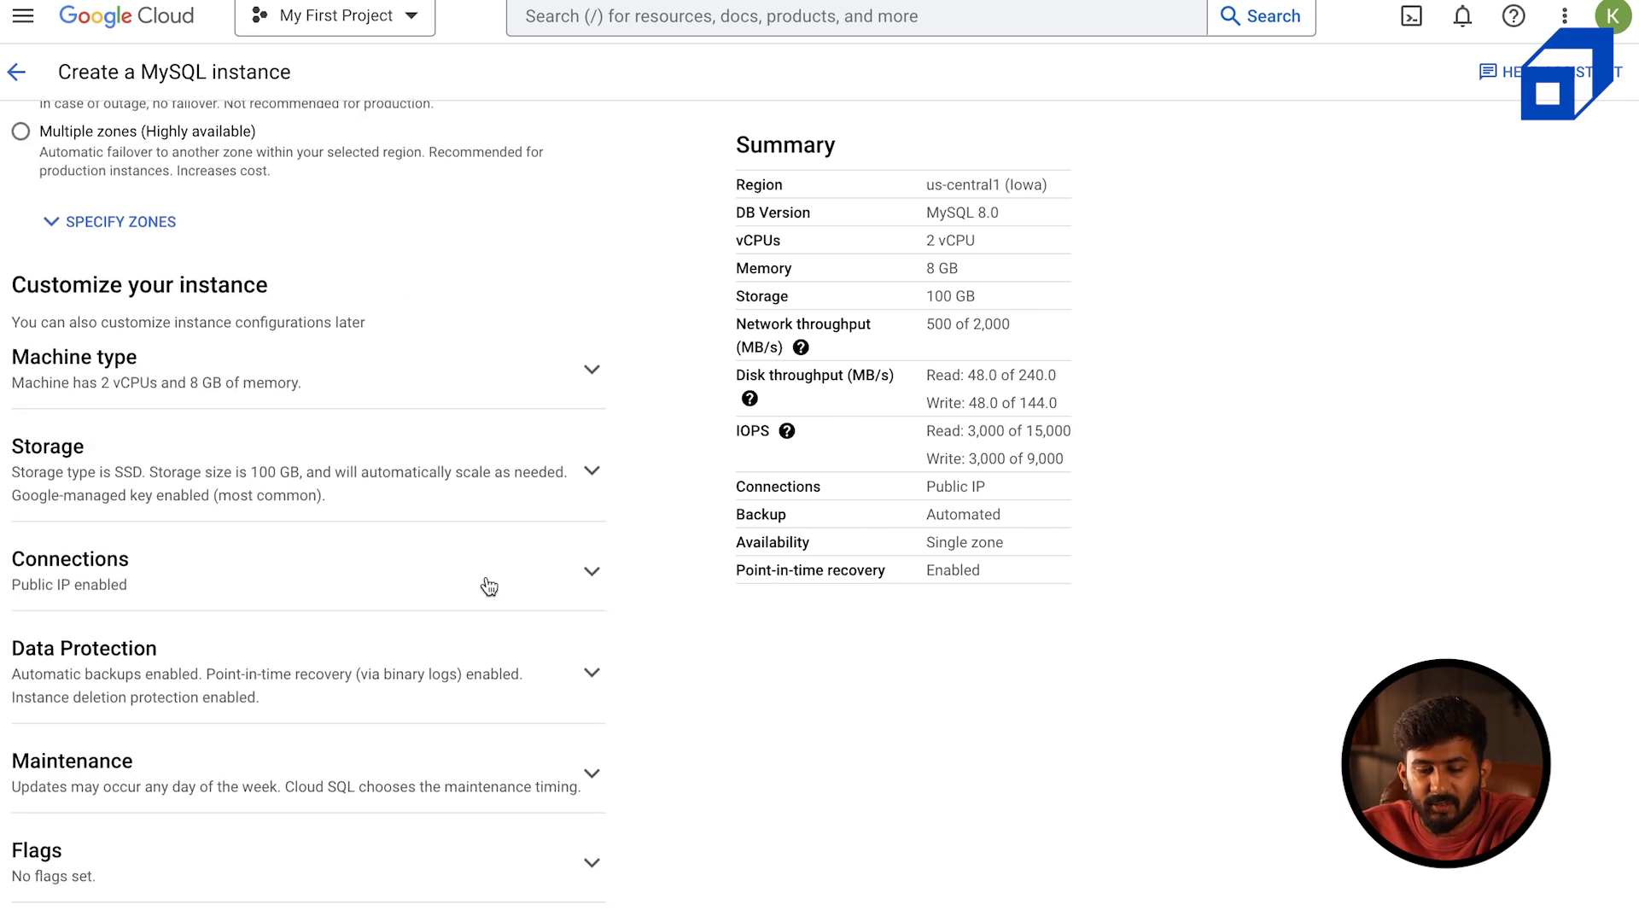
{"action": "scroll", "coordinate": [487, 586], "scroll_direction": "down", "scroll_amount": 2}
{"action": "scroll", "coordinate": [304, 200], "scroll_direction": "up", "scroll_amount": 1}
{"action": "left_click", "coordinate": [303, 213]}
Expand the configuration details and compare the vCPU, memory and storage of Production and Development
{"action": "scroll", "coordinate": [423, 210], "scroll_direction": "up", "scroll_amount": 12}
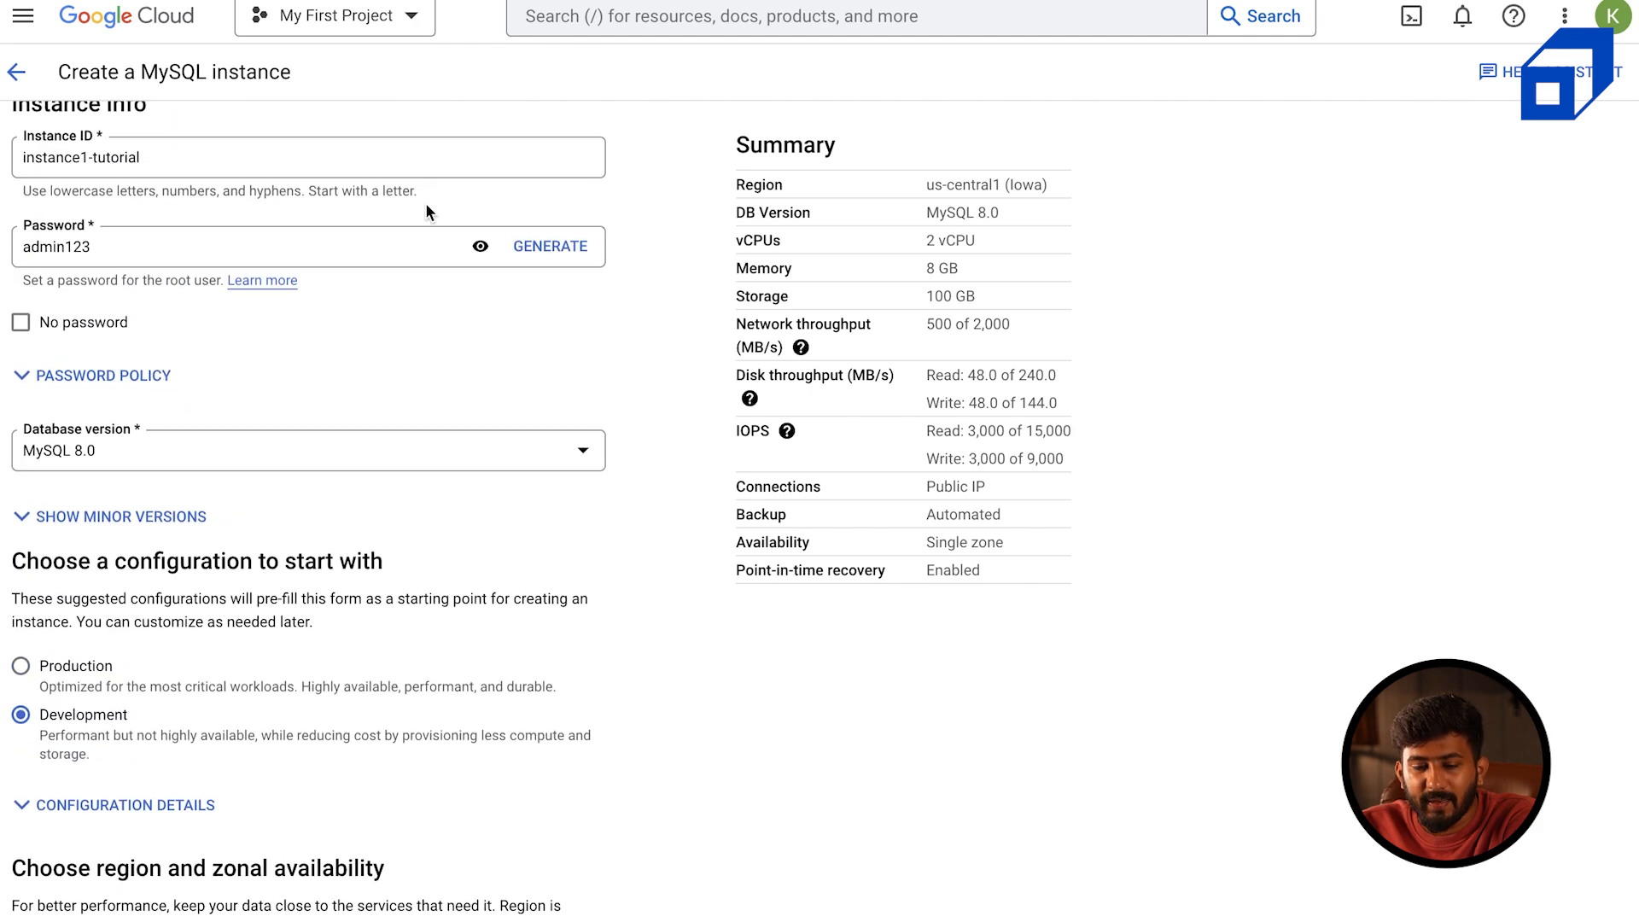
{"action": "left_click", "coordinate": [120, 846]}
{"action": "scroll", "coordinate": [394, 667], "scroll_direction": "down", "scroll_amount": 6}
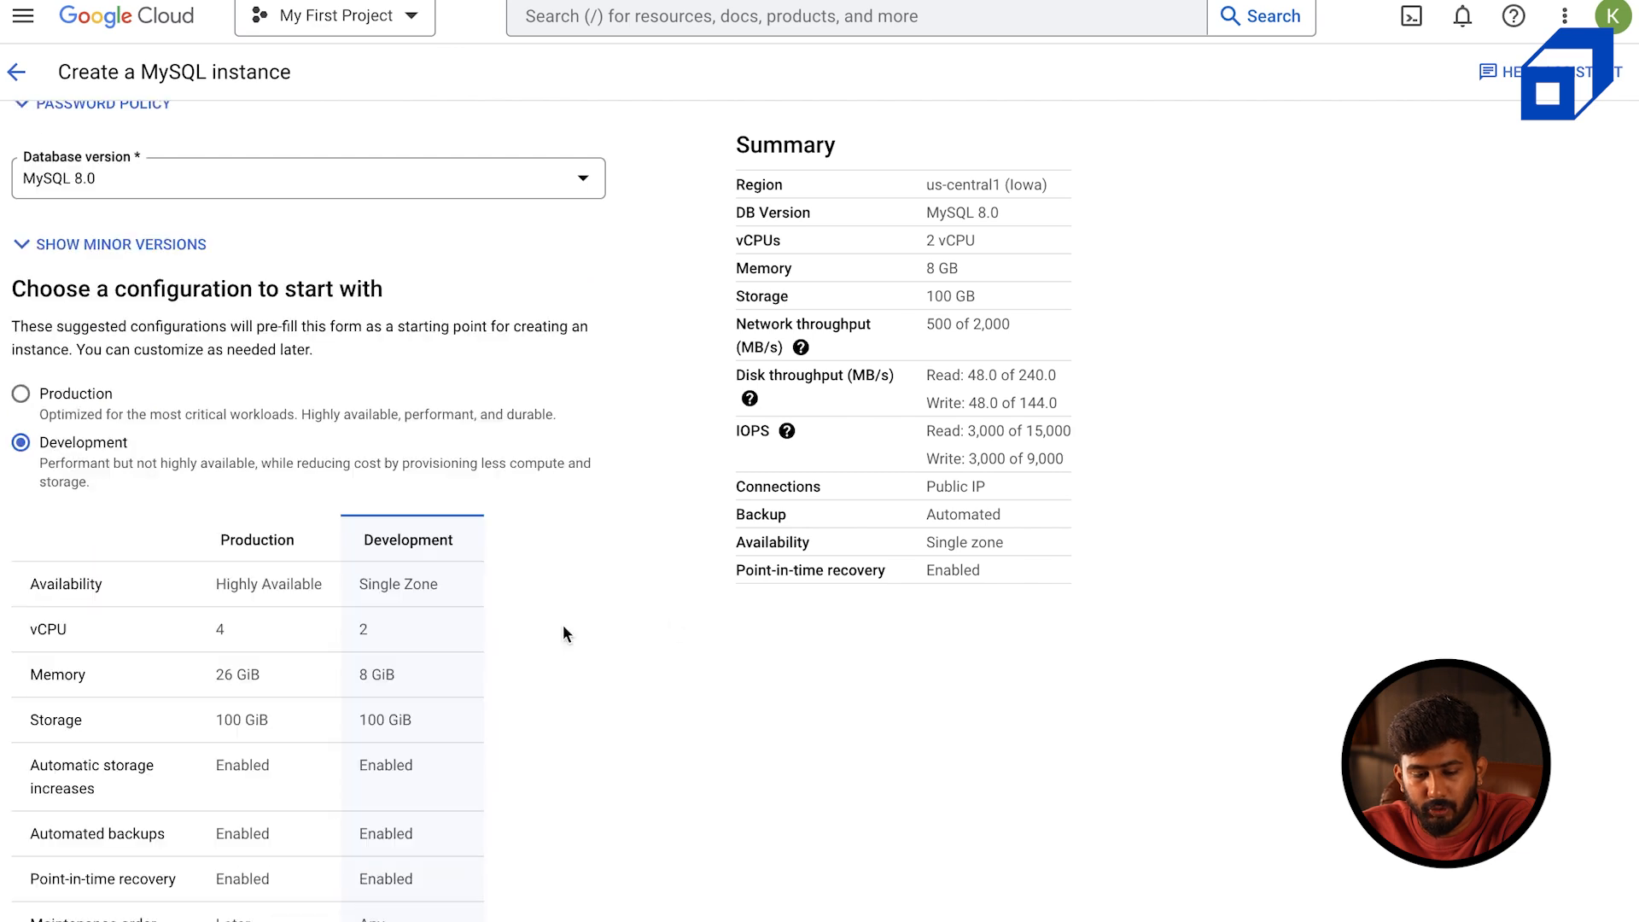
{"action": "scroll", "coordinate": [529, 388], "scroll_direction": "down", "scroll_amount": 3}
{"action": "scroll", "coordinate": [529, 388], "scroll_direction": "up", "scroll_amount": 5}
{"action": "scroll", "coordinate": [528, 388], "scroll_direction": "down", "scroll_amount": 1}
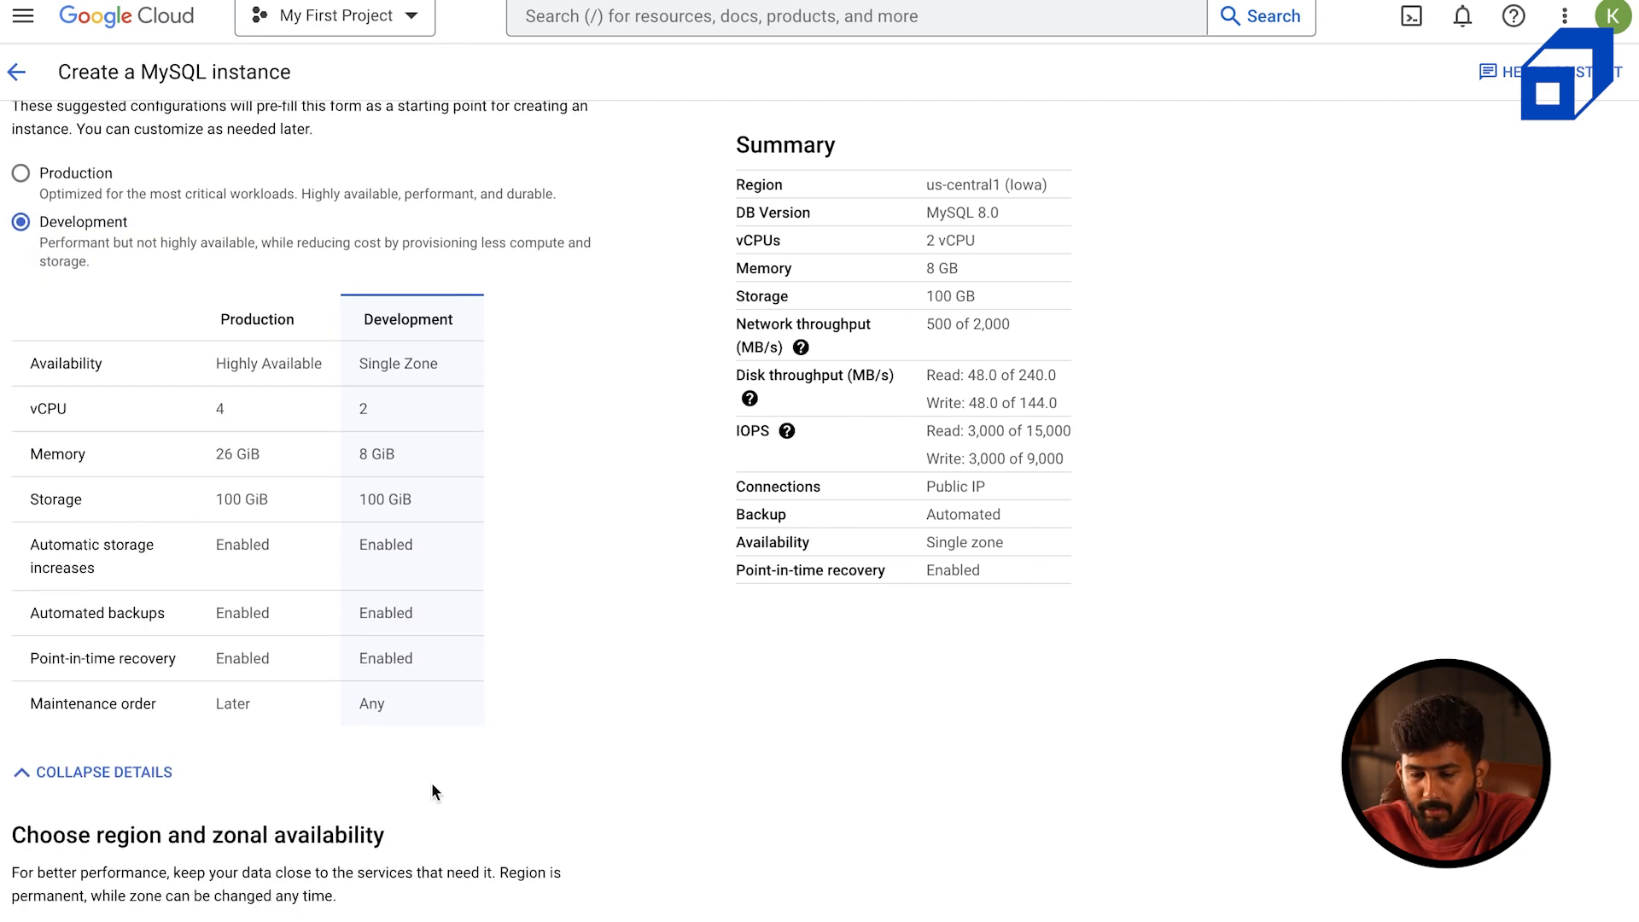
Set the machine type to Lightweight with the Custom vCPU and memory option
{"action": "scroll", "coordinate": [432, 797], "scroll_direction": "down", "scroll_amount": 12}
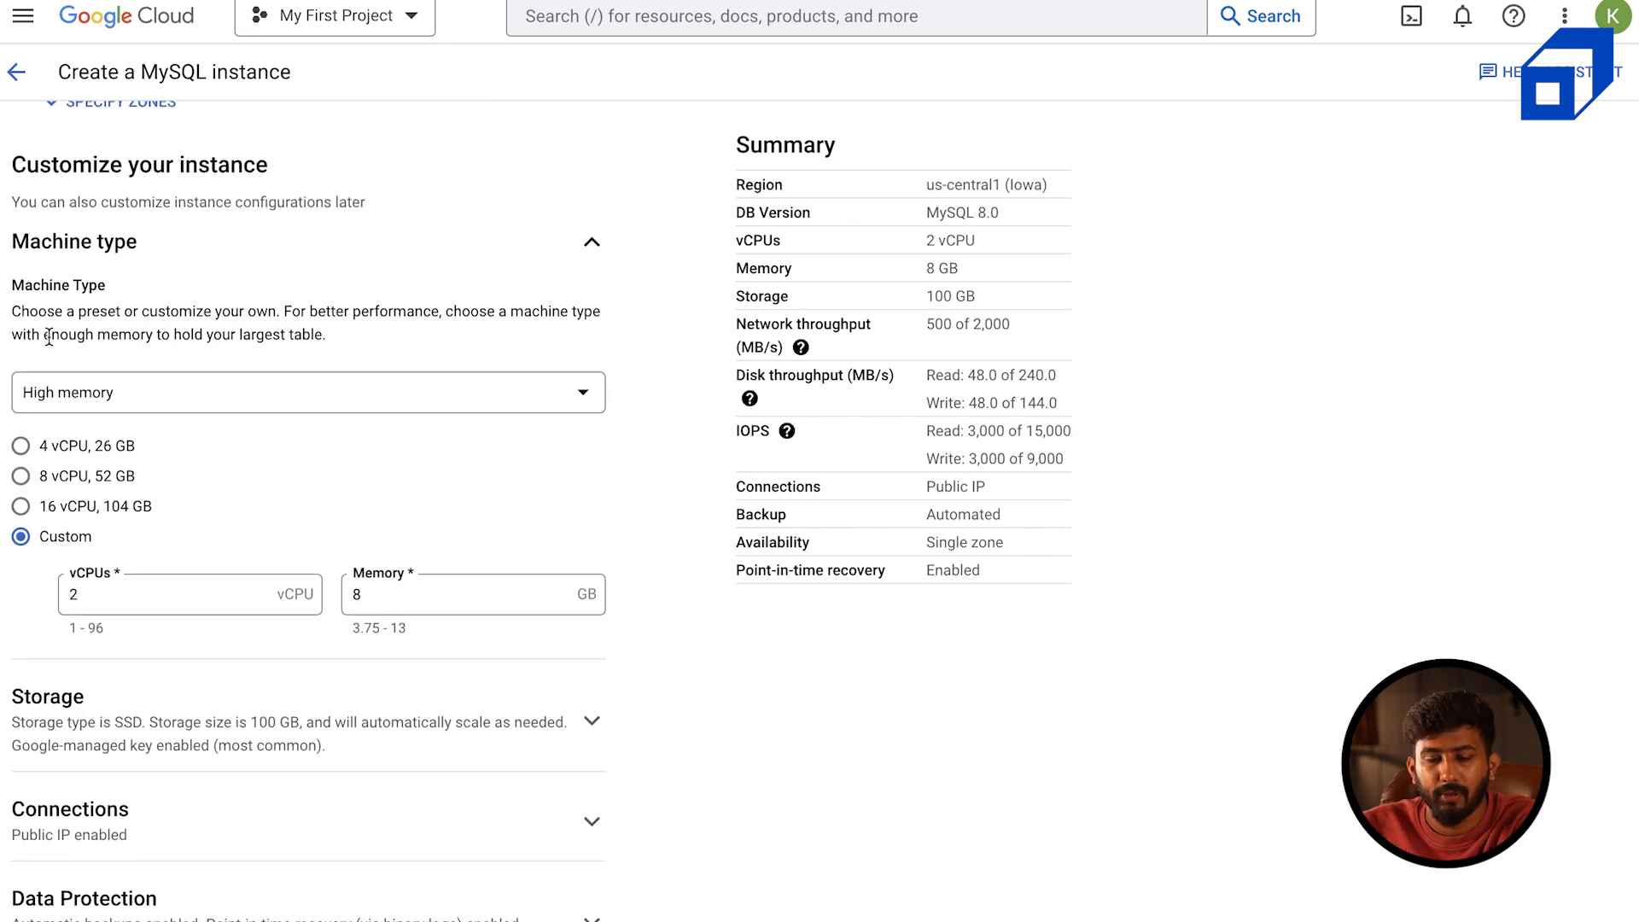
{"action": "left_click", "coordinate": [166, 409]}
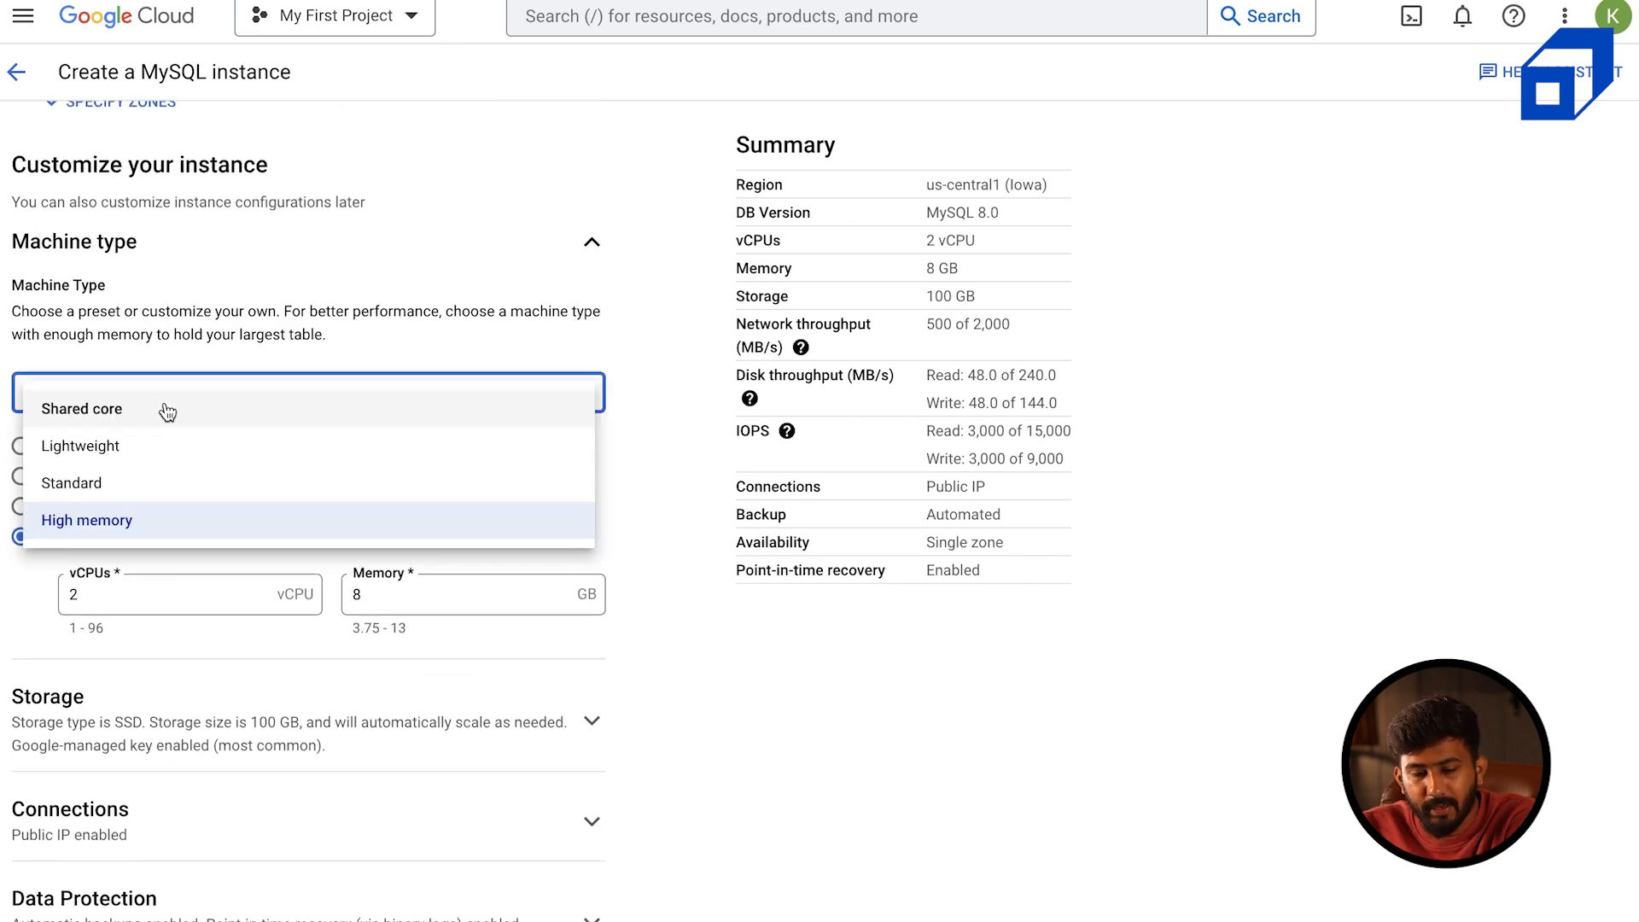
{"action": "left_click", "coordinate": [72, 448]}
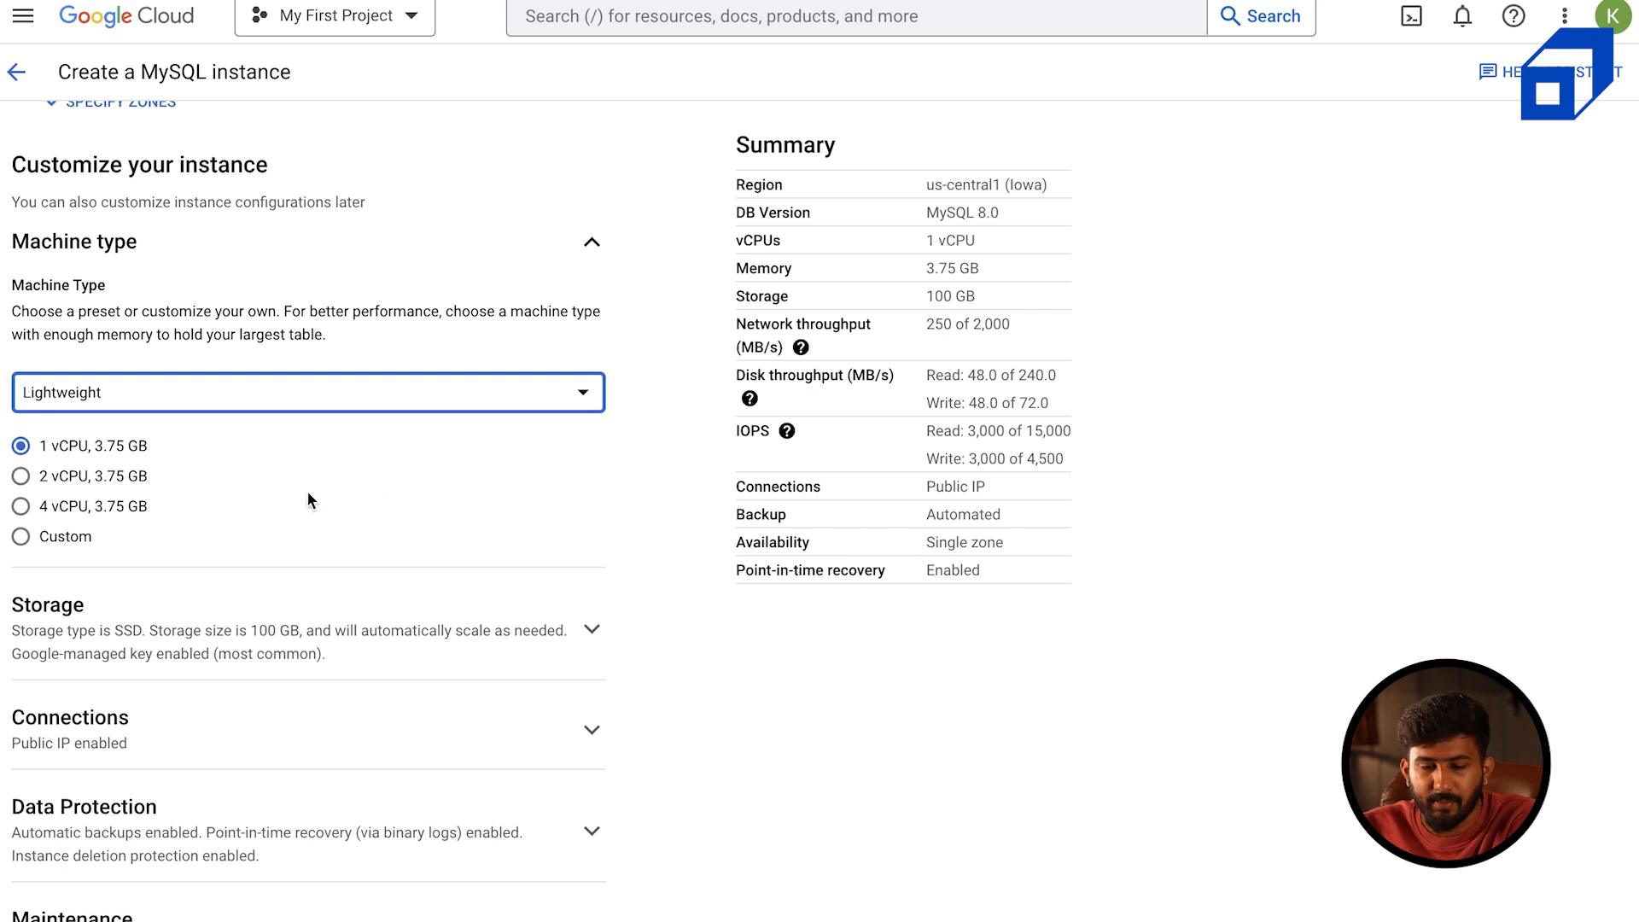
{"action": "left_click", "coordinate": [22, 537]}
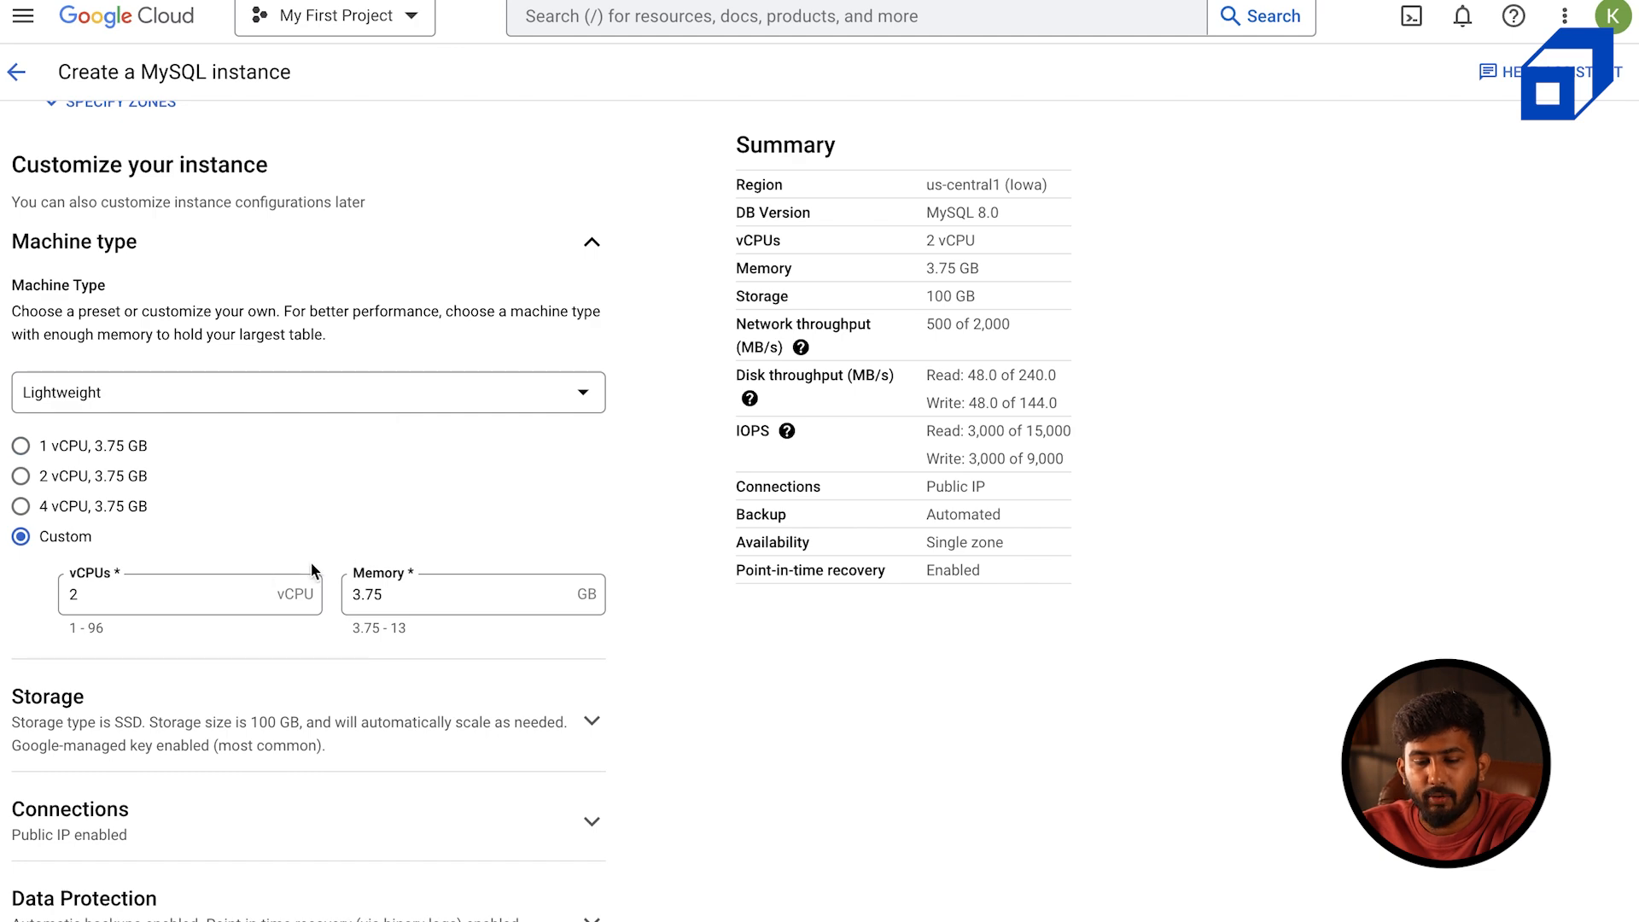
Switch the machine type to High memory and choose its Custom vCPU and memory option
{"action": "scroll", "coordinate": [497, 616], "scroll_direction": "up", "scroll_amount": 9}
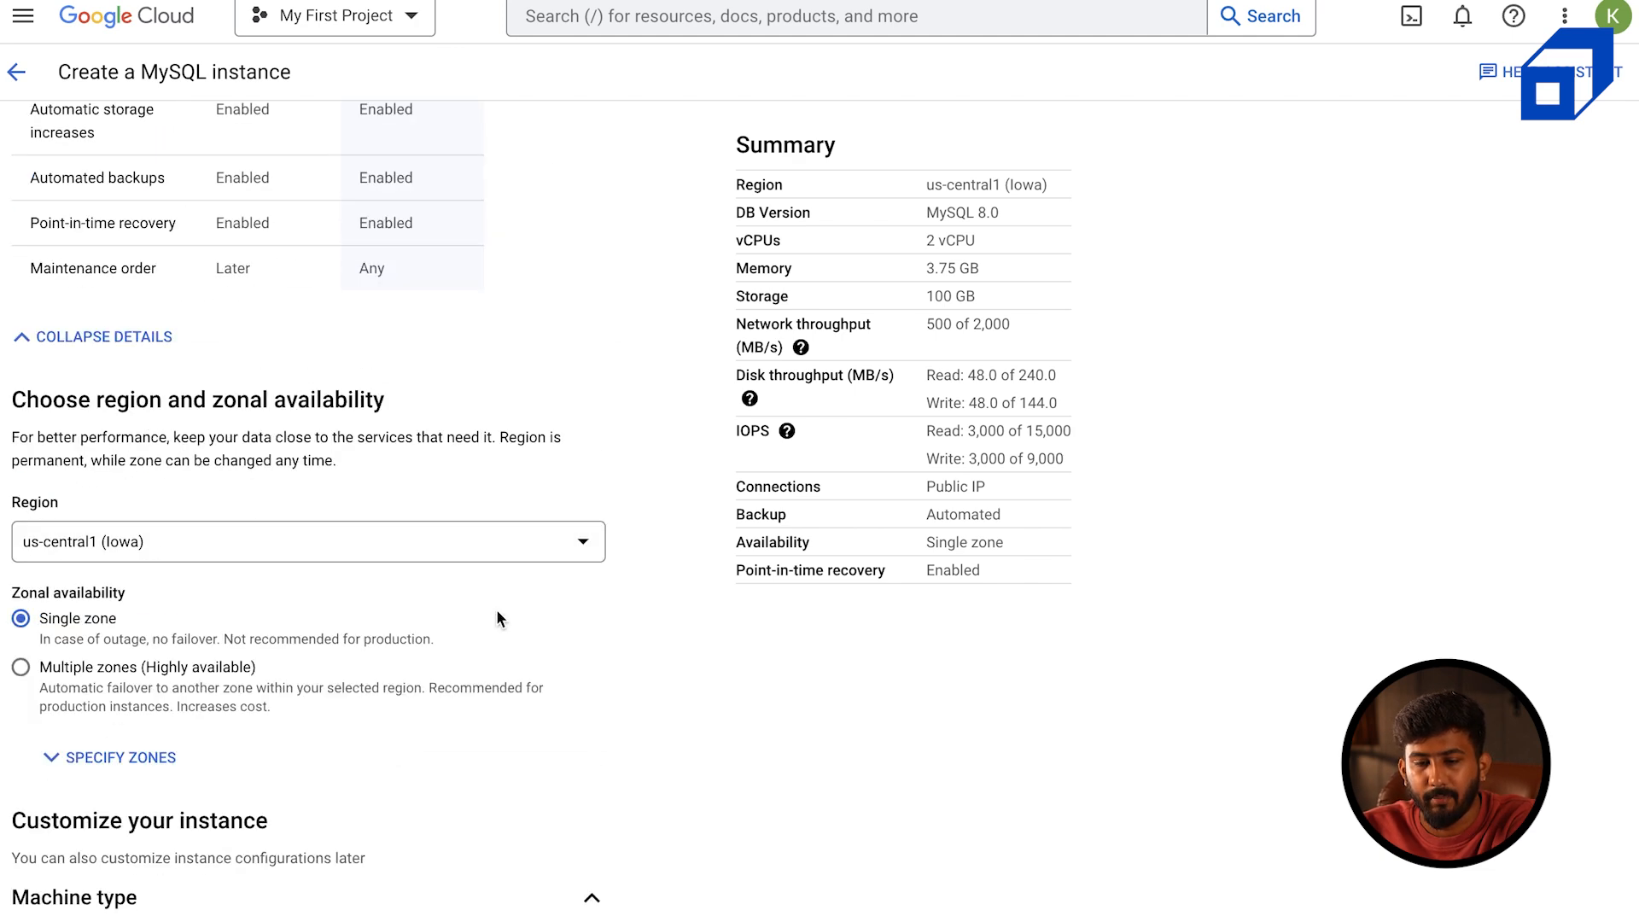
{"action": "scroll", "coordinate": [498, 617], "scroll_direction": "down", "scroll_amount": 13}
{"action": "scroll", "coordinate": [499, 620], "scroll_direction": "up", "scroll_amount": 4}
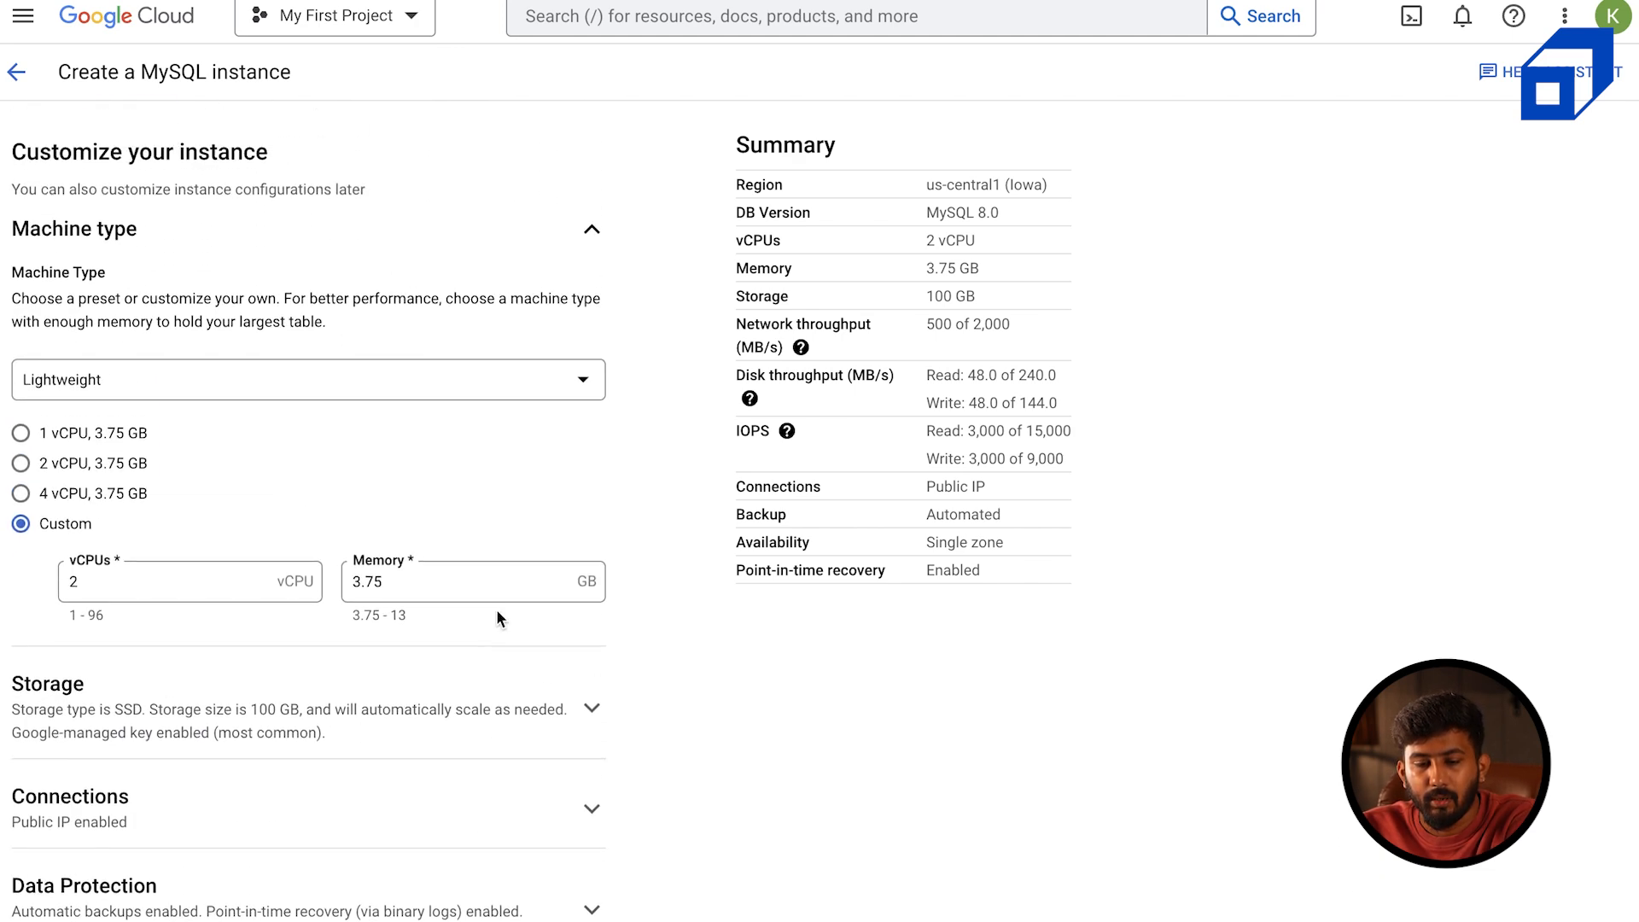
{"action": "left_click", "coordinate": [388, 393]}
{"action": "left_click", "coordinate": [174, 521]}
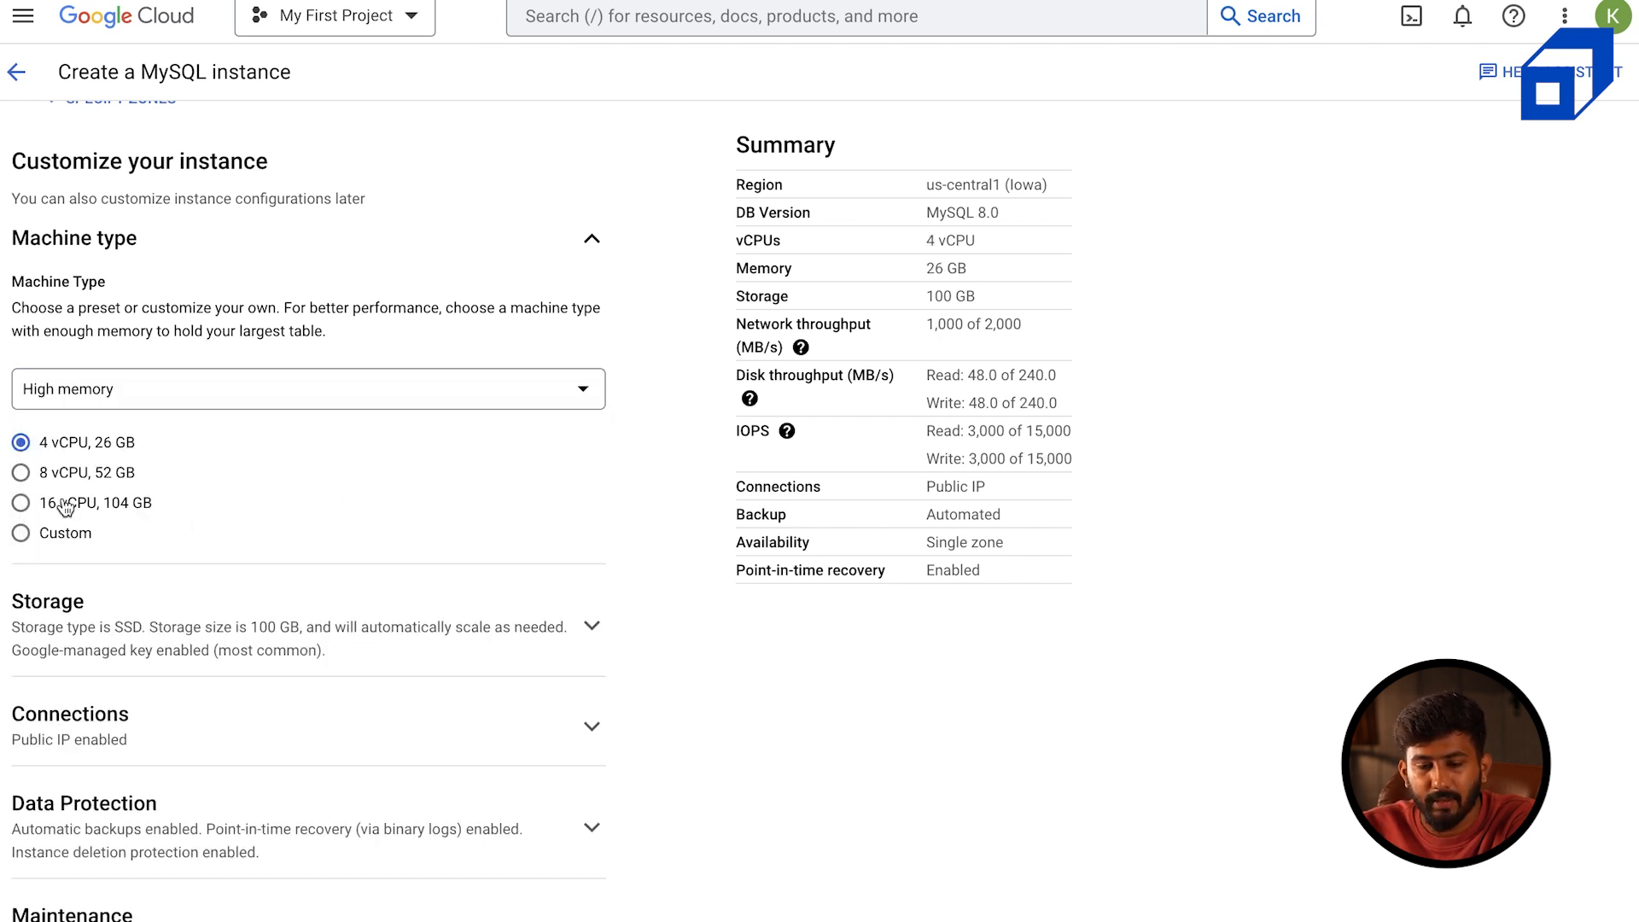
{"action": "left_click", "coordinate": [20, 533]}
{"action": "left_click_drag", "start_coordinate": [390, 591], "coordinate": [286, 588]}
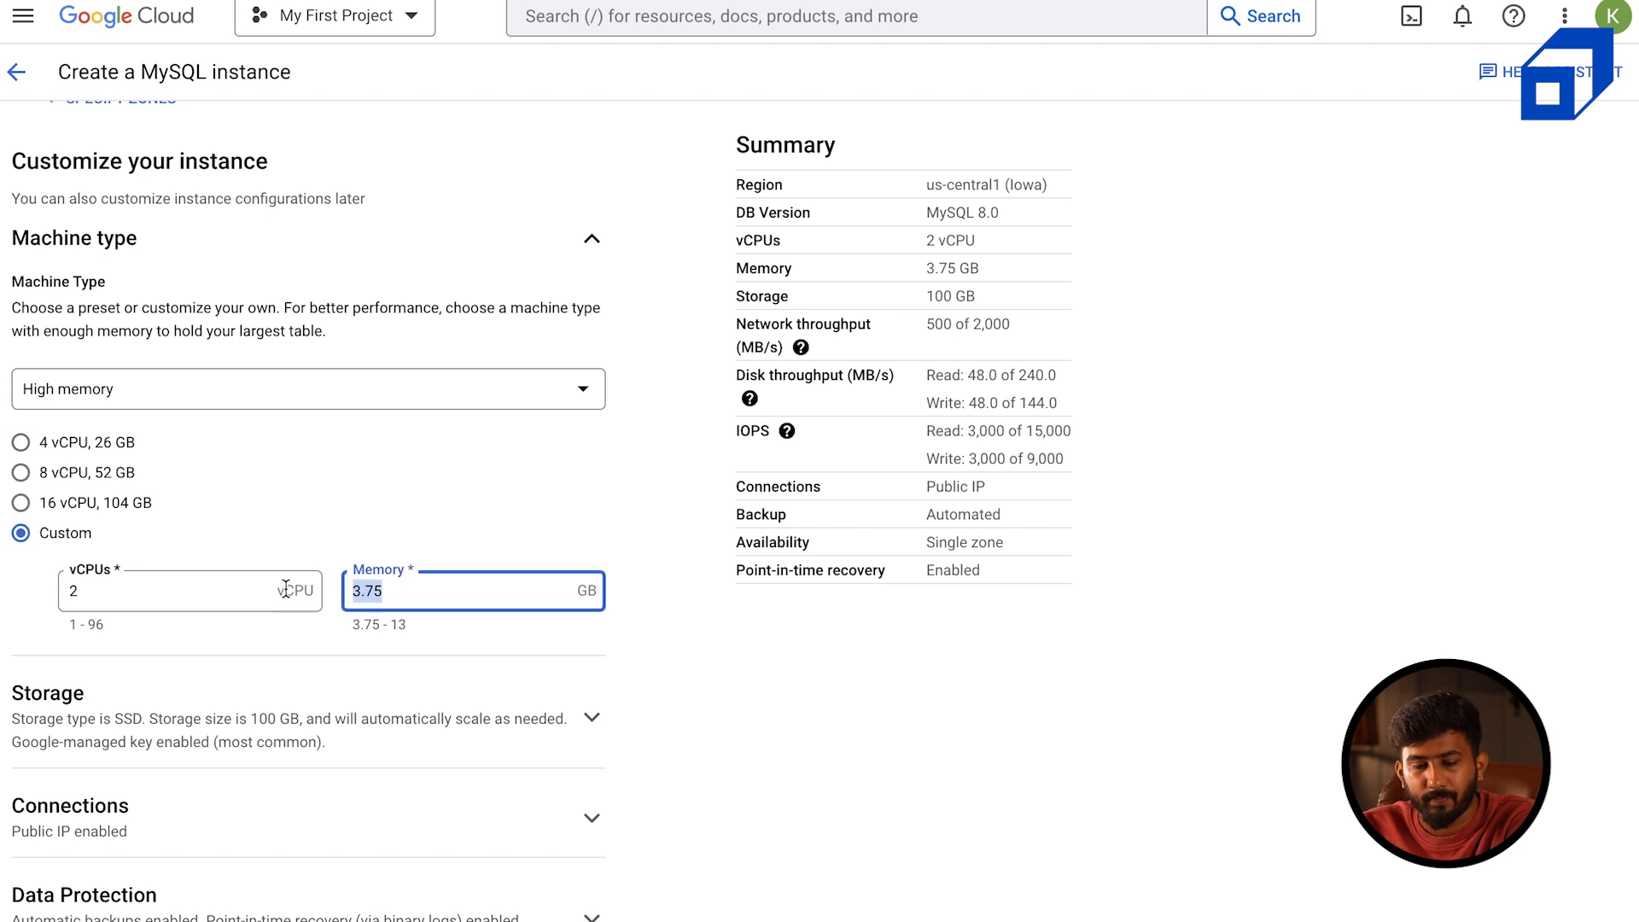
{"action": "scroll", "coordinate": [458, 480], "scroll_direction": "down", "scroll_amount": 3}
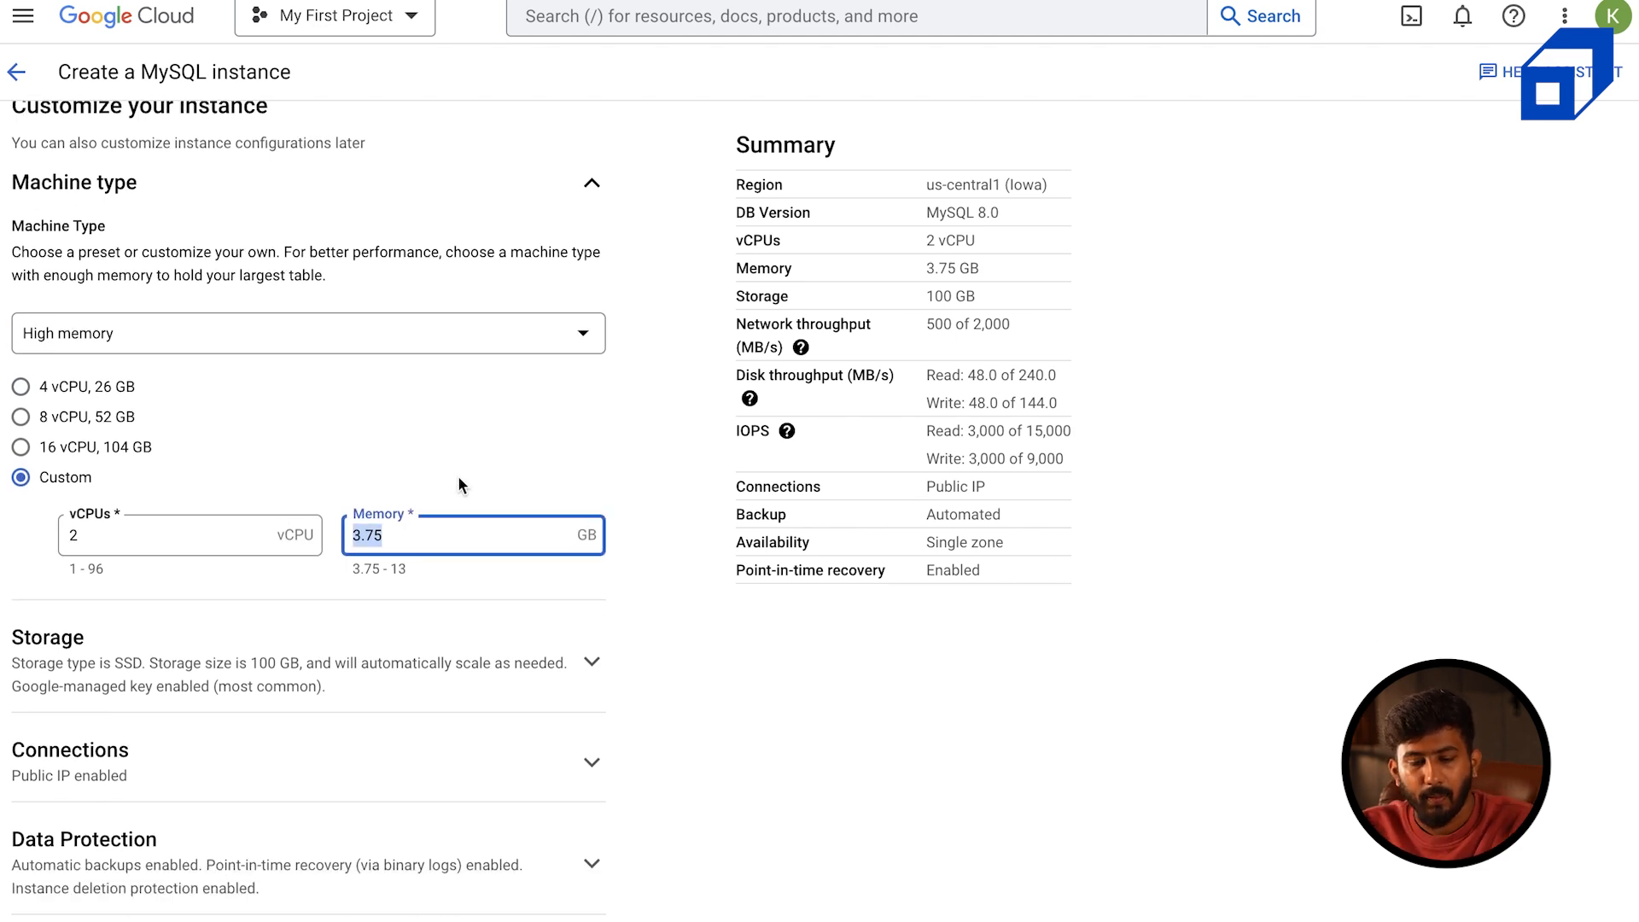
{"action": "left_click", "coordinate": [514, 315]}
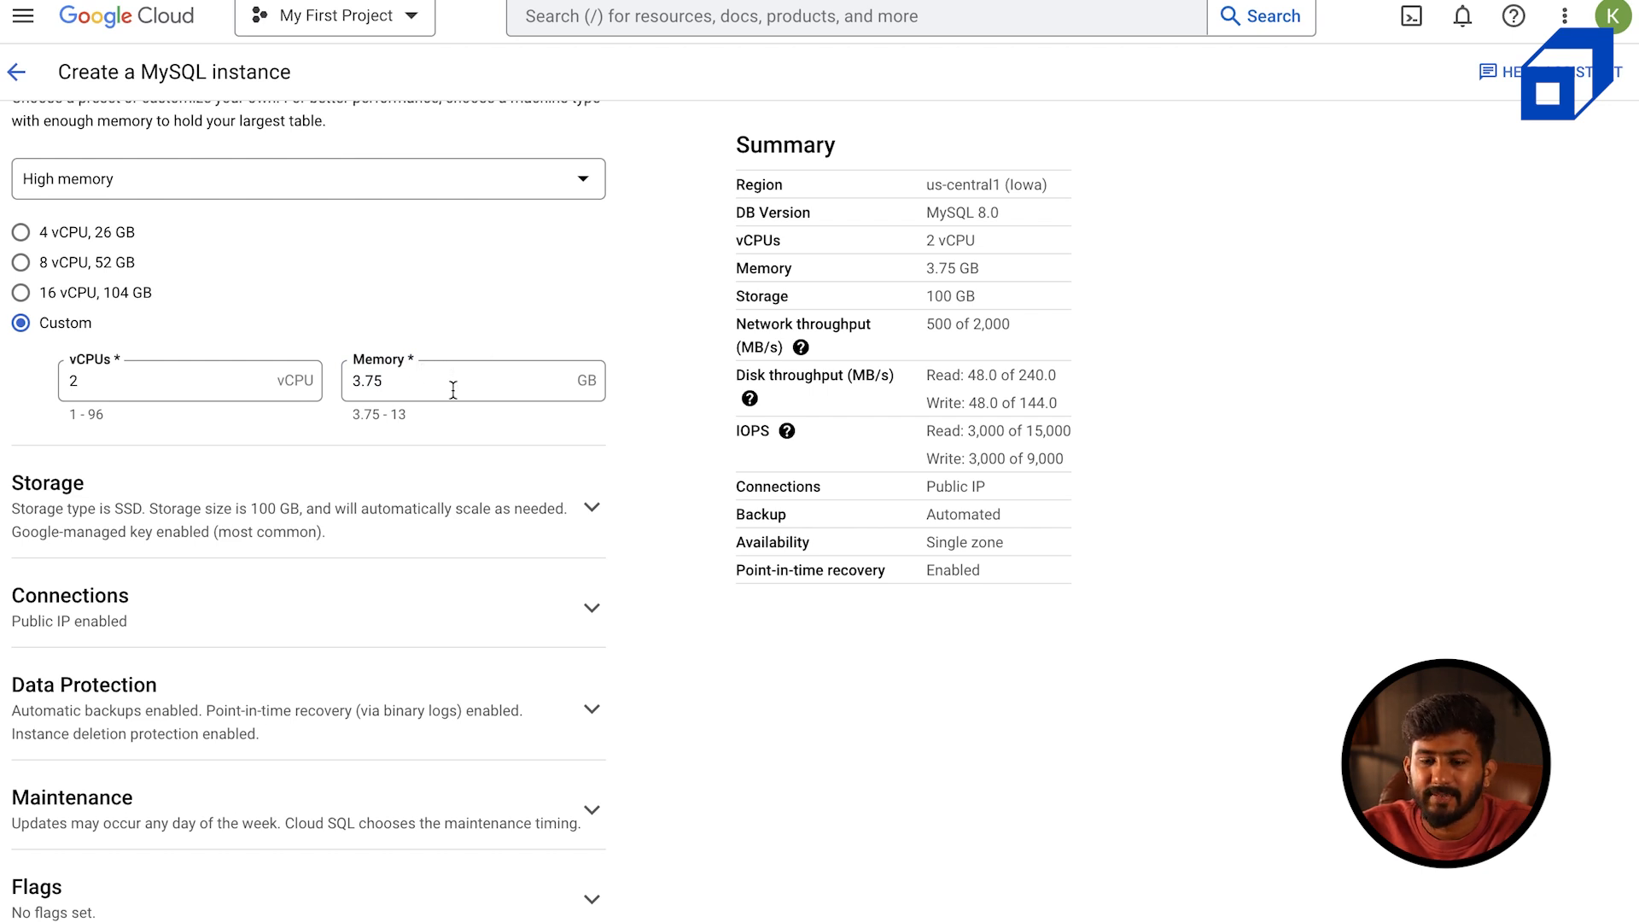
Expand the Storage settings, try the 10 GB storage capacity and switch back to 100 GB
{"action": "left_click", "coordinate": [427, 522]}
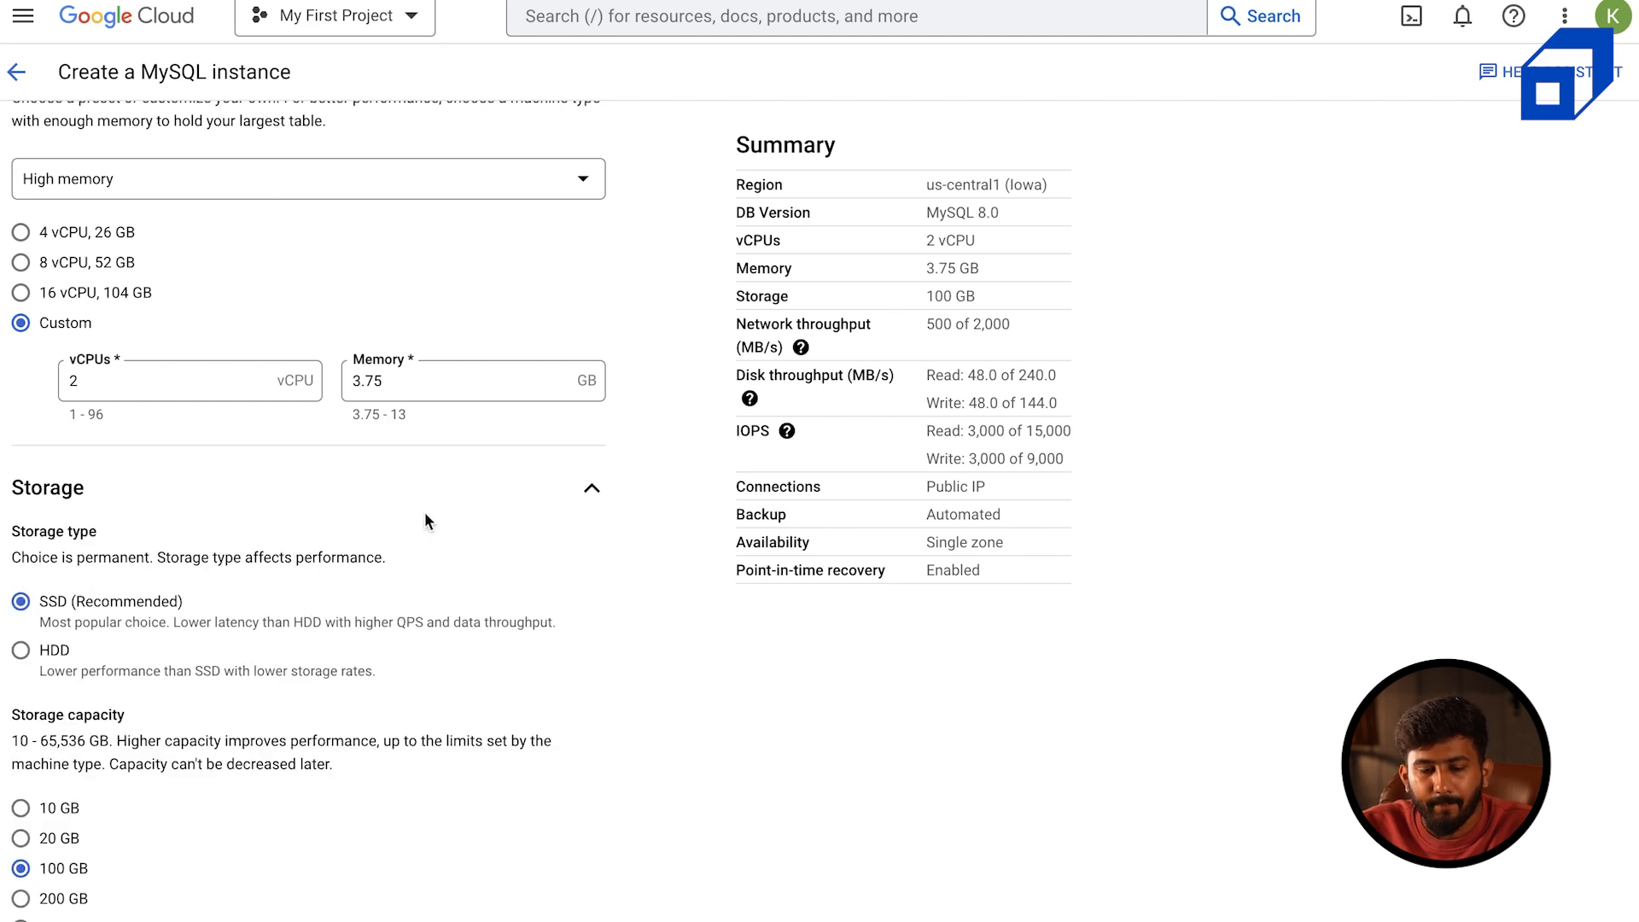
{"action": "scroll", "coordinate": [424, 510], "scroll_direction": "up", "scroll_amount": 1}
{"action": "scroll", "coordinate": [424, 511], "scroll_direction": "down", "scroll_amount": 4}
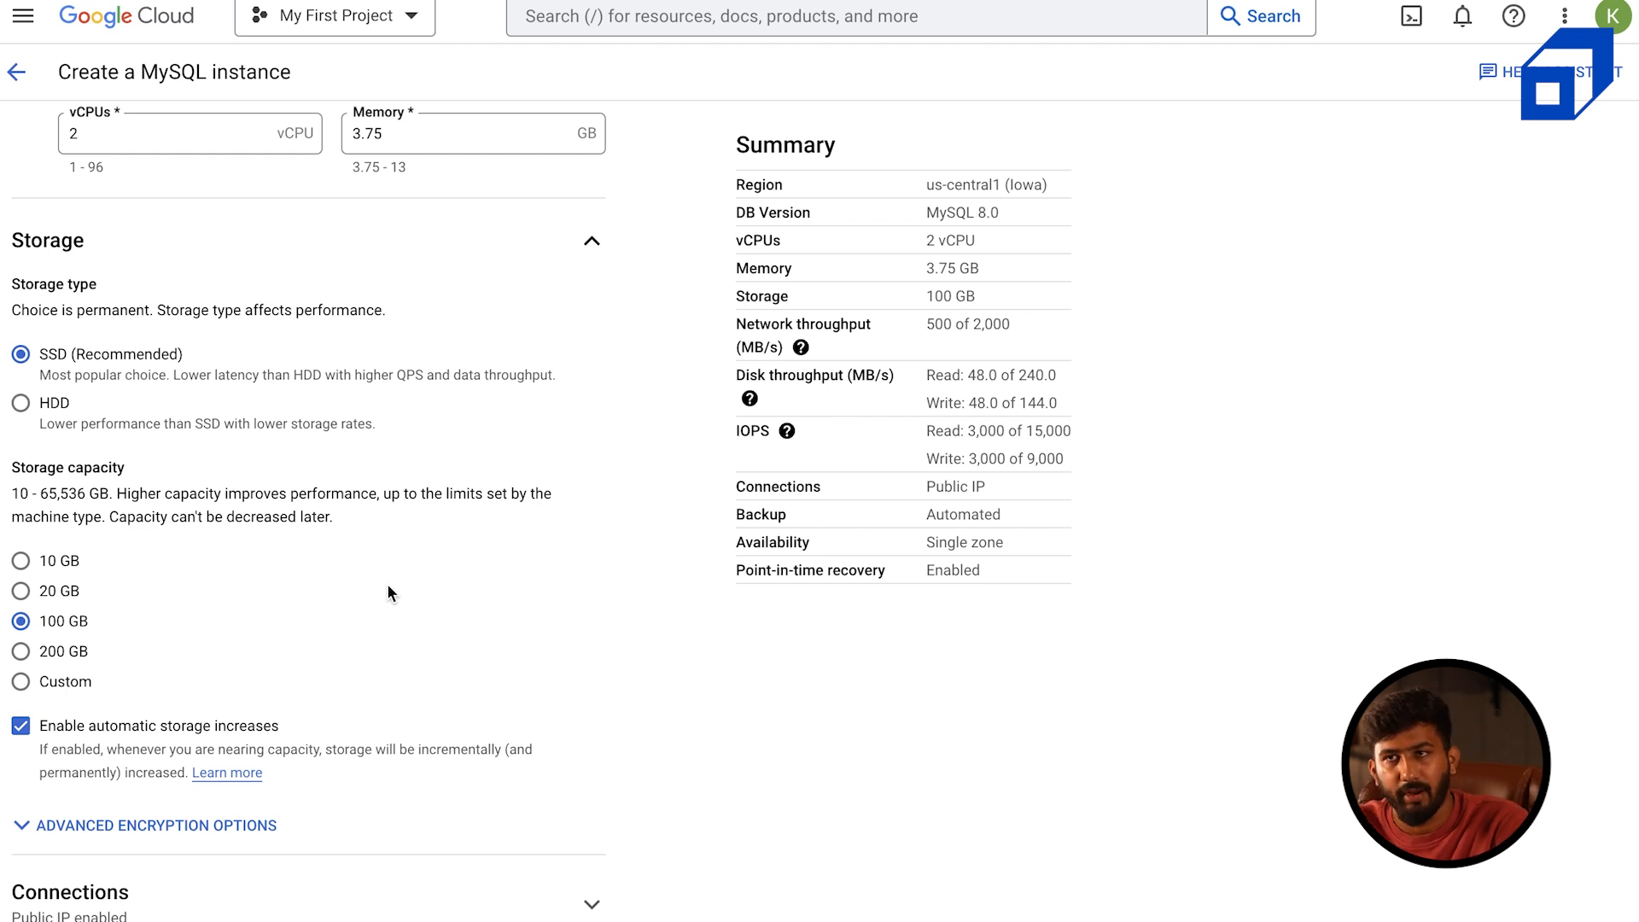
{"action": "scroll", "coordinate": [386, 582], "scroll_direction": "down", "scroll_amount": 2}
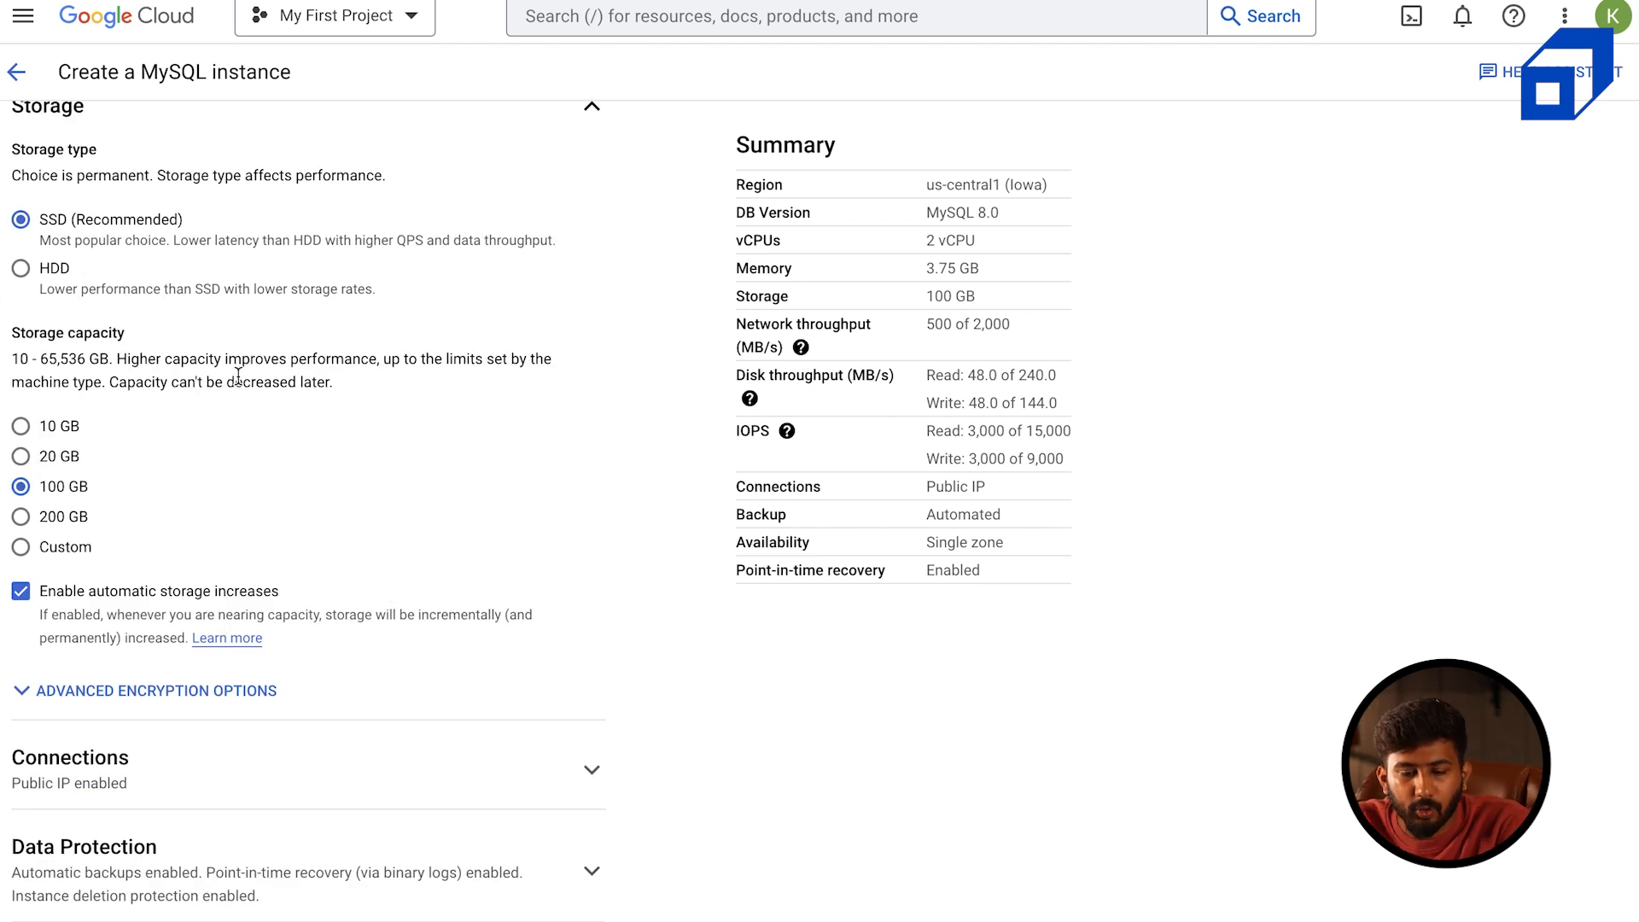
{"action": "left_click", "coordinate": [20, 426]}
{"action": "left_click", "coordinate": [21, 486]}
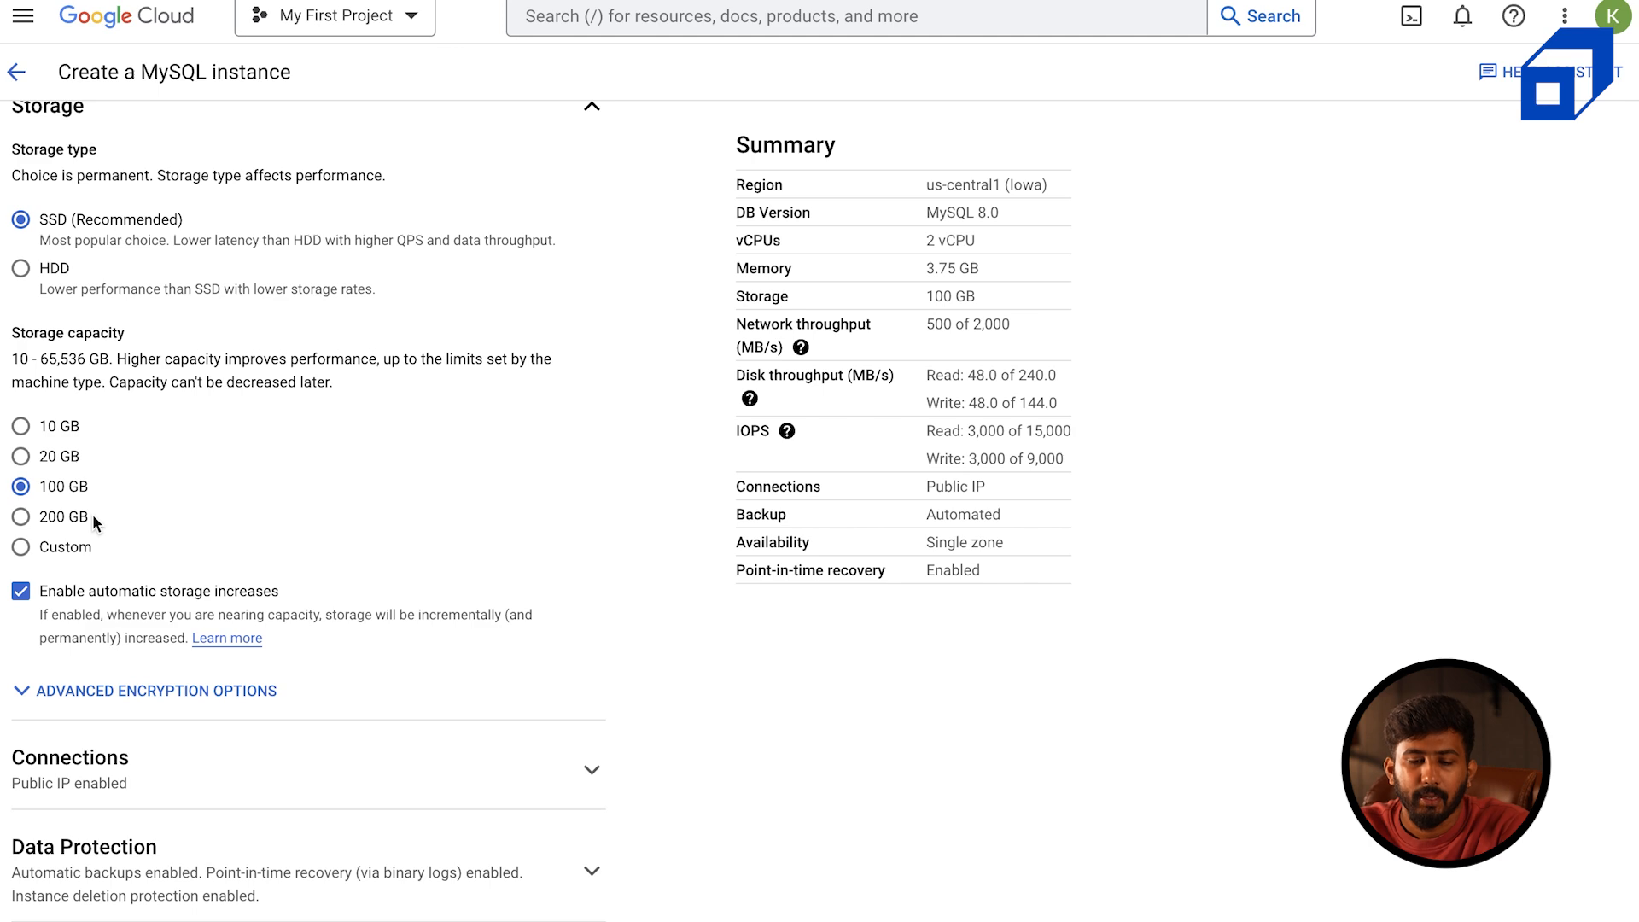
Turn automatic storage increases off and back on for the instance
{"action": "scroll", "coordinate": [99, 554], "scroll_direction": "down", "scroll_amount": 2}
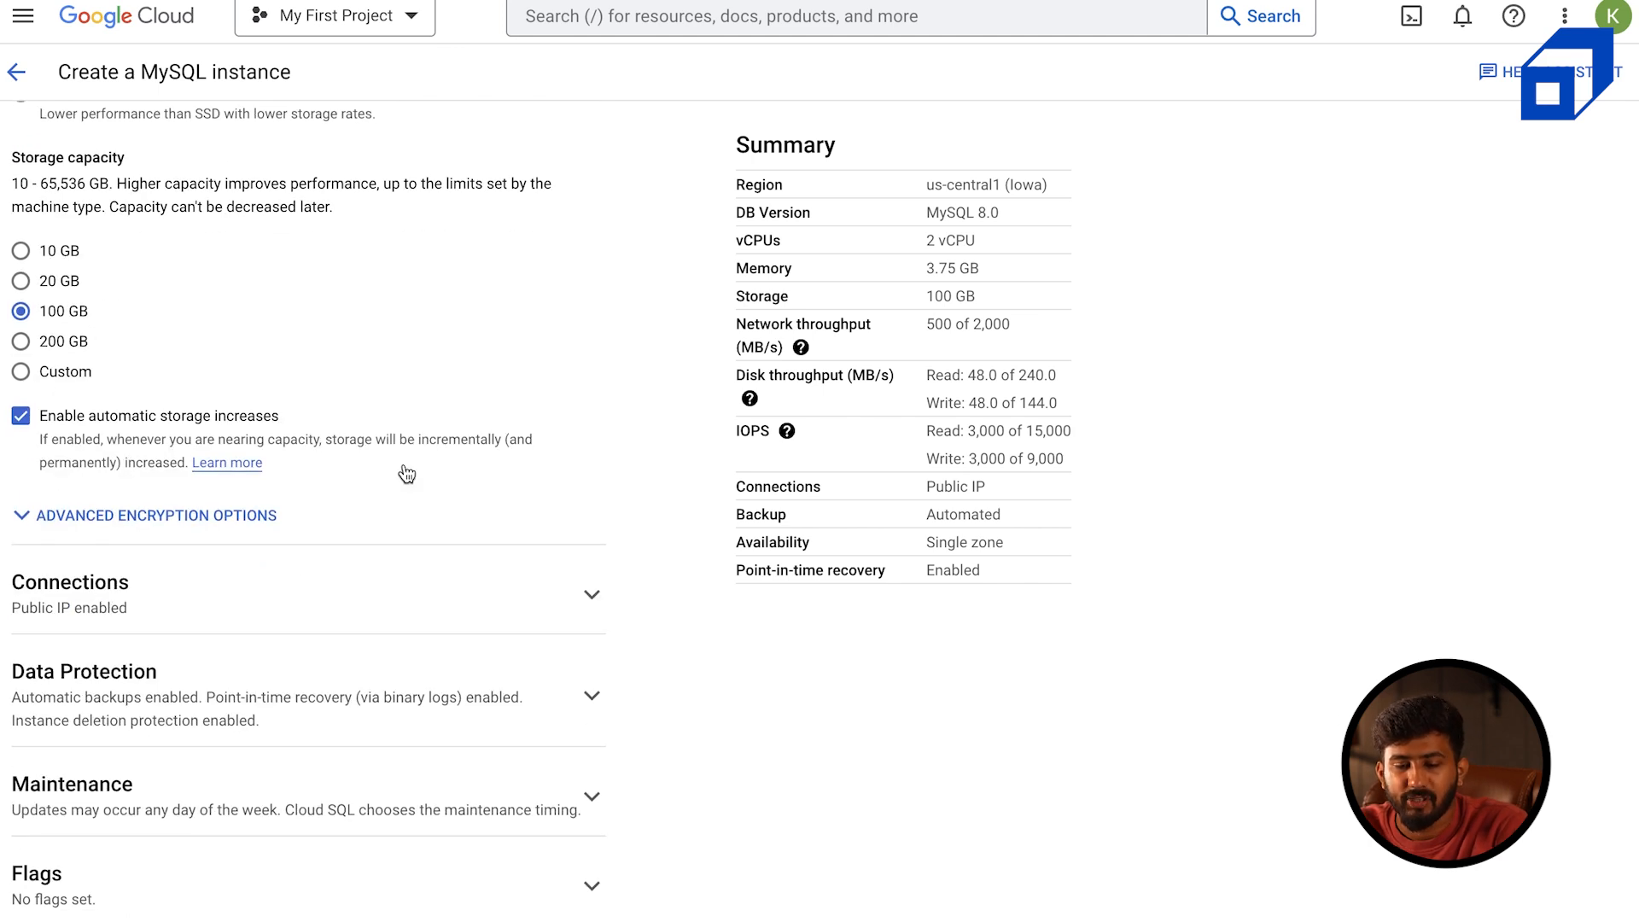
{"action": "left_click", "coordinate": [21, 419]}
{"action": "left_click", "coordinate": [22, 419]}
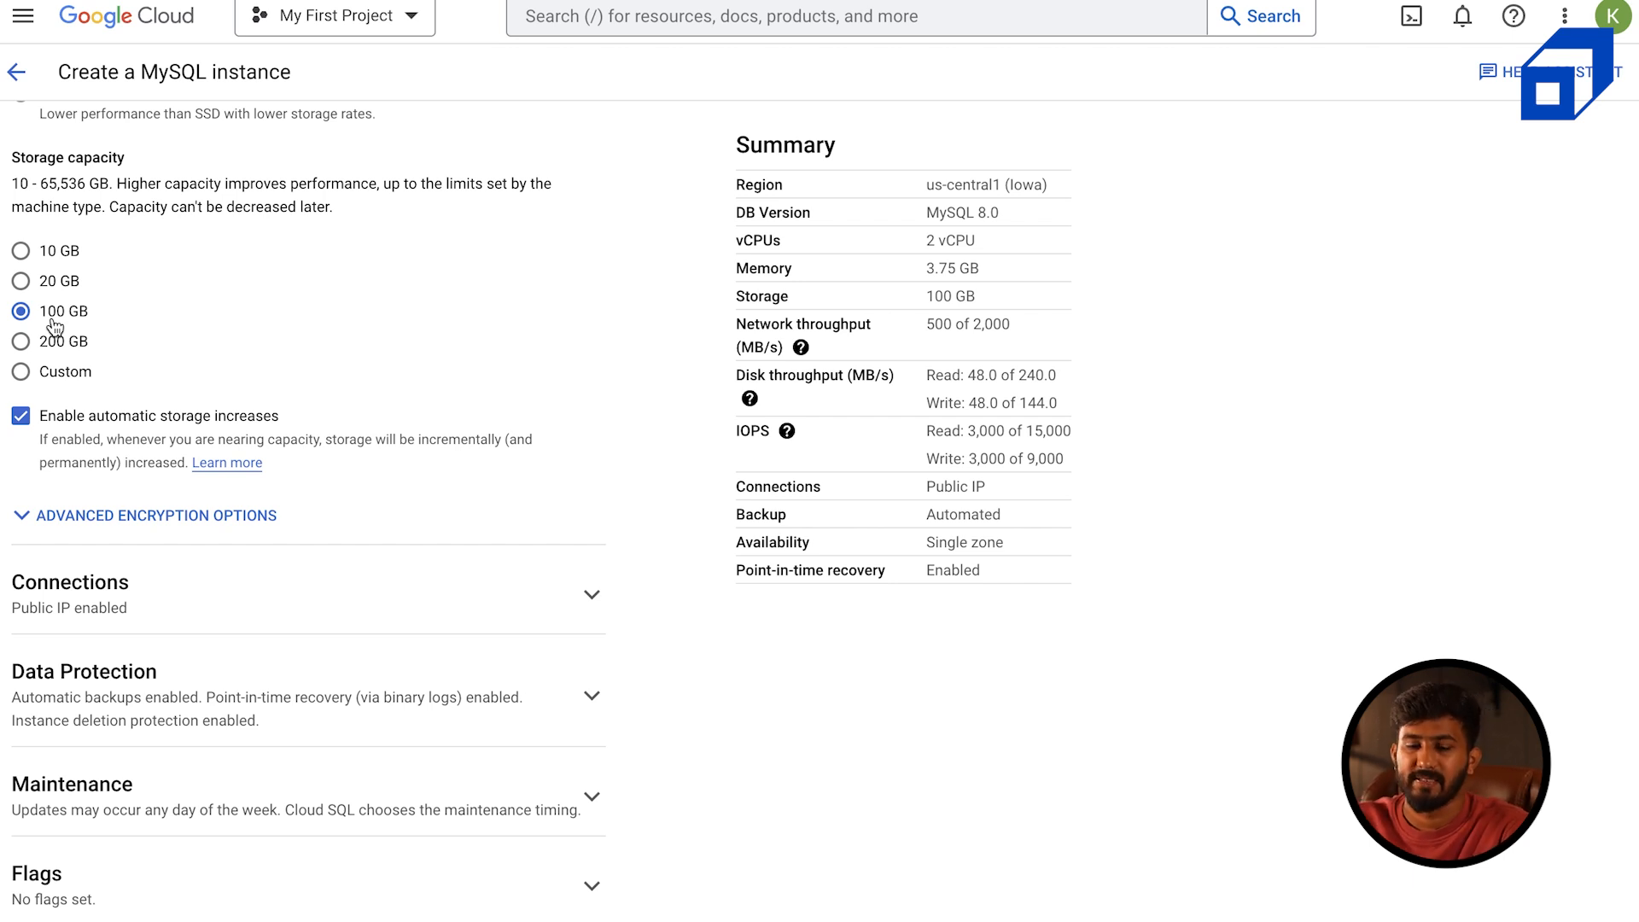
{"action": "scroll", "coordinate": [396, 307], "scroll_direction": "down", "scroll_amount": 3}
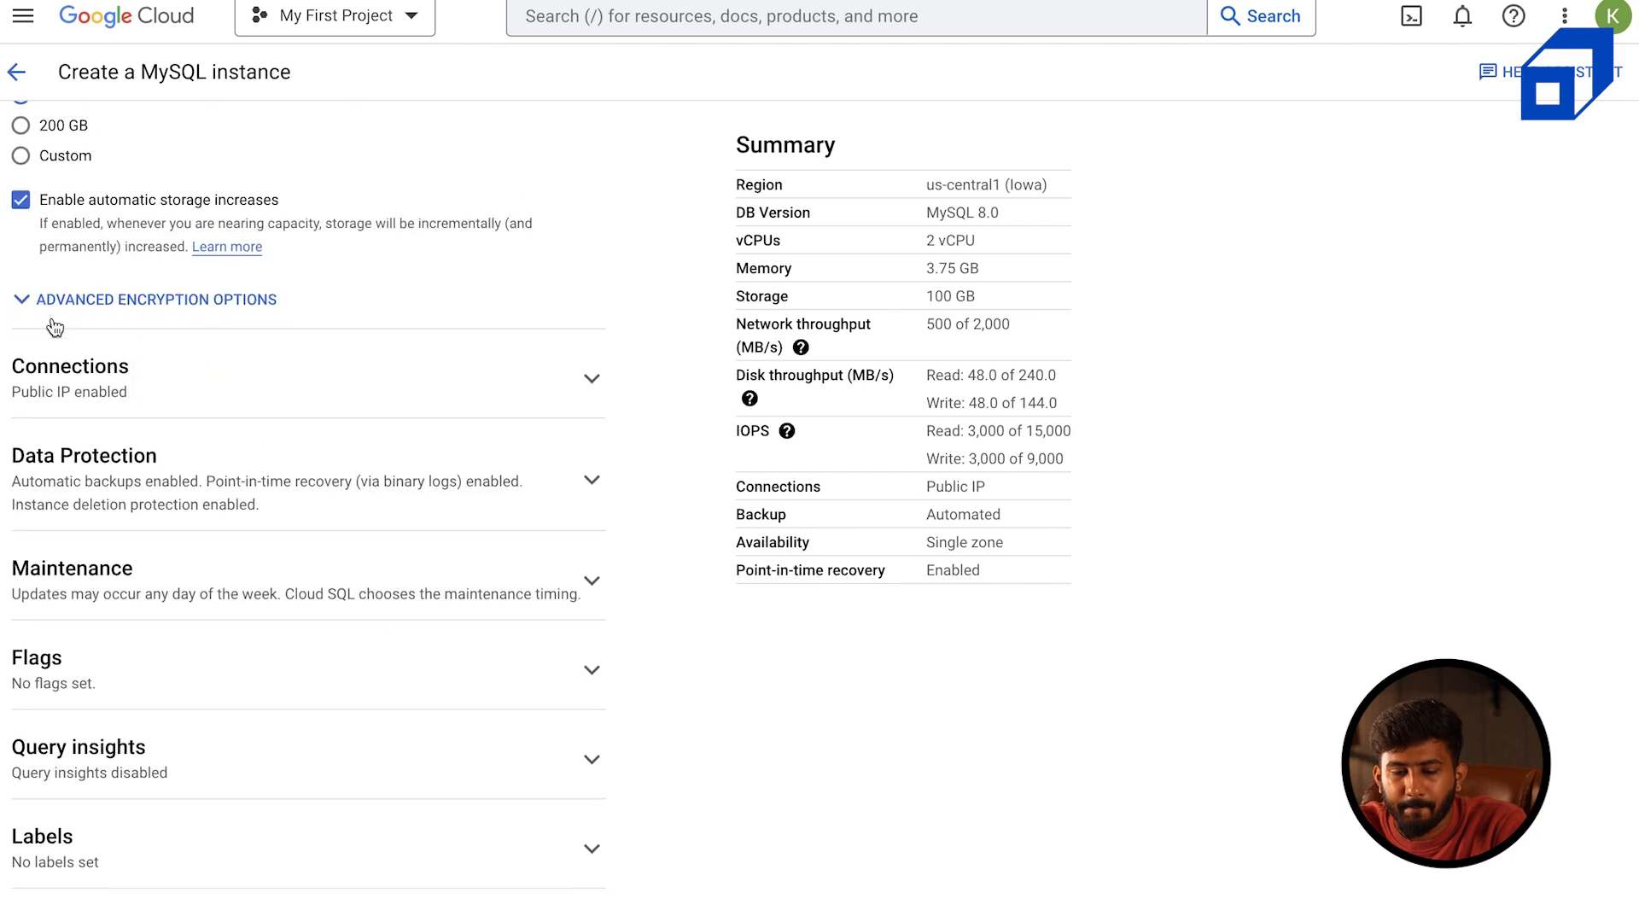
Show the advanced encryption options under Storage and expand the Connections settings
{"action": "left_click", "coordinate": [131, 297]}
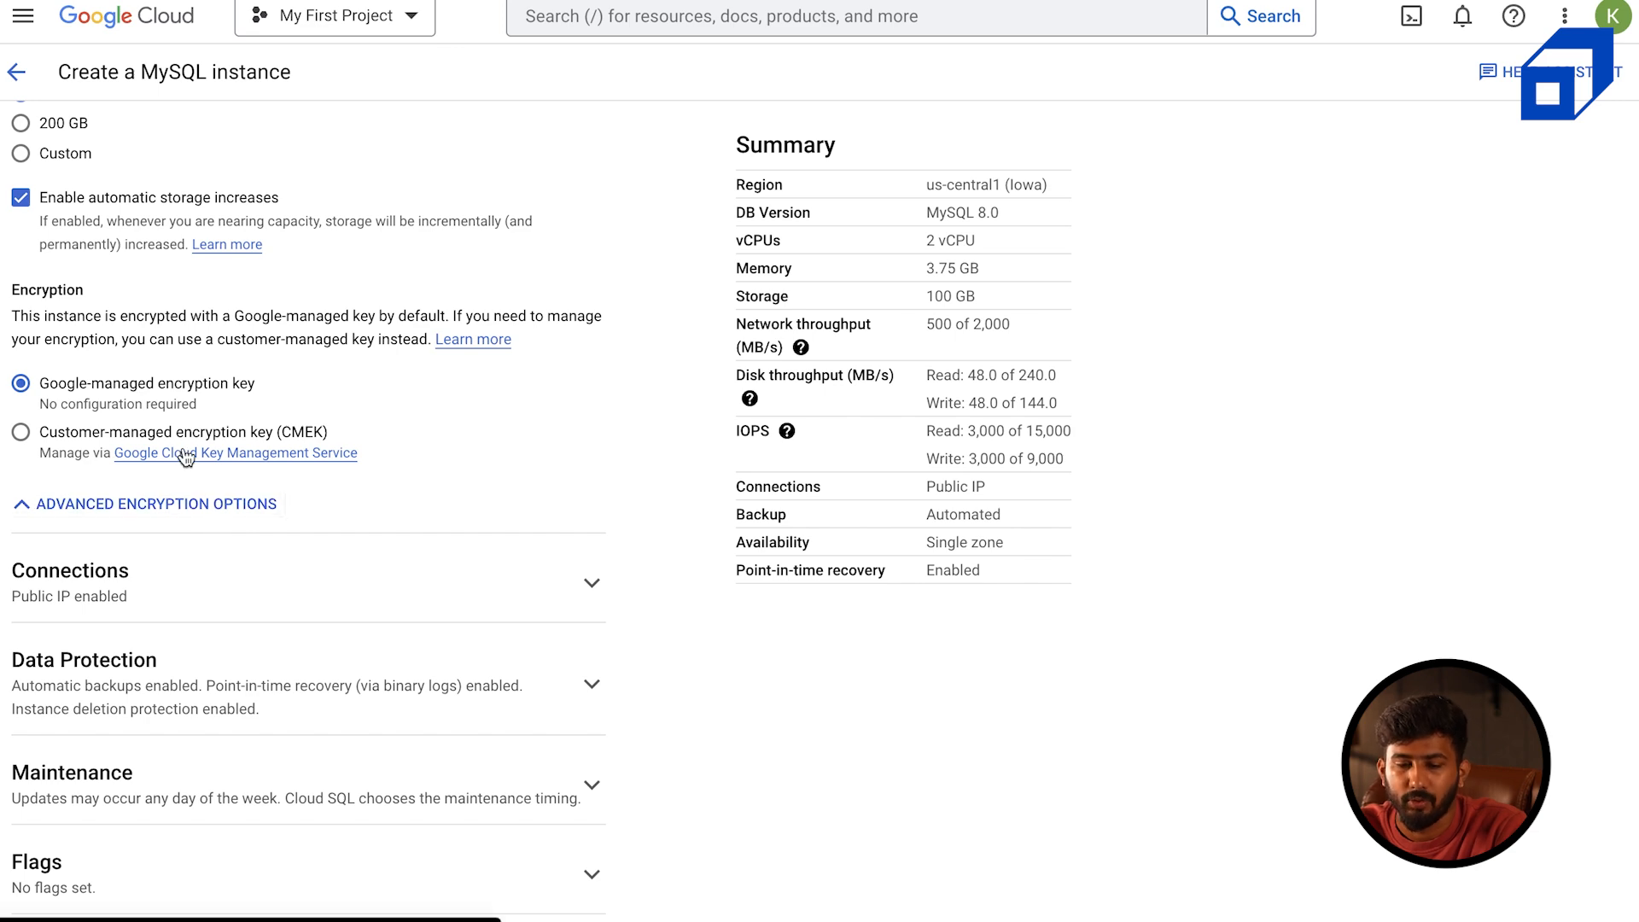
{"action": "left_click", "coordinate": [592, 583]}
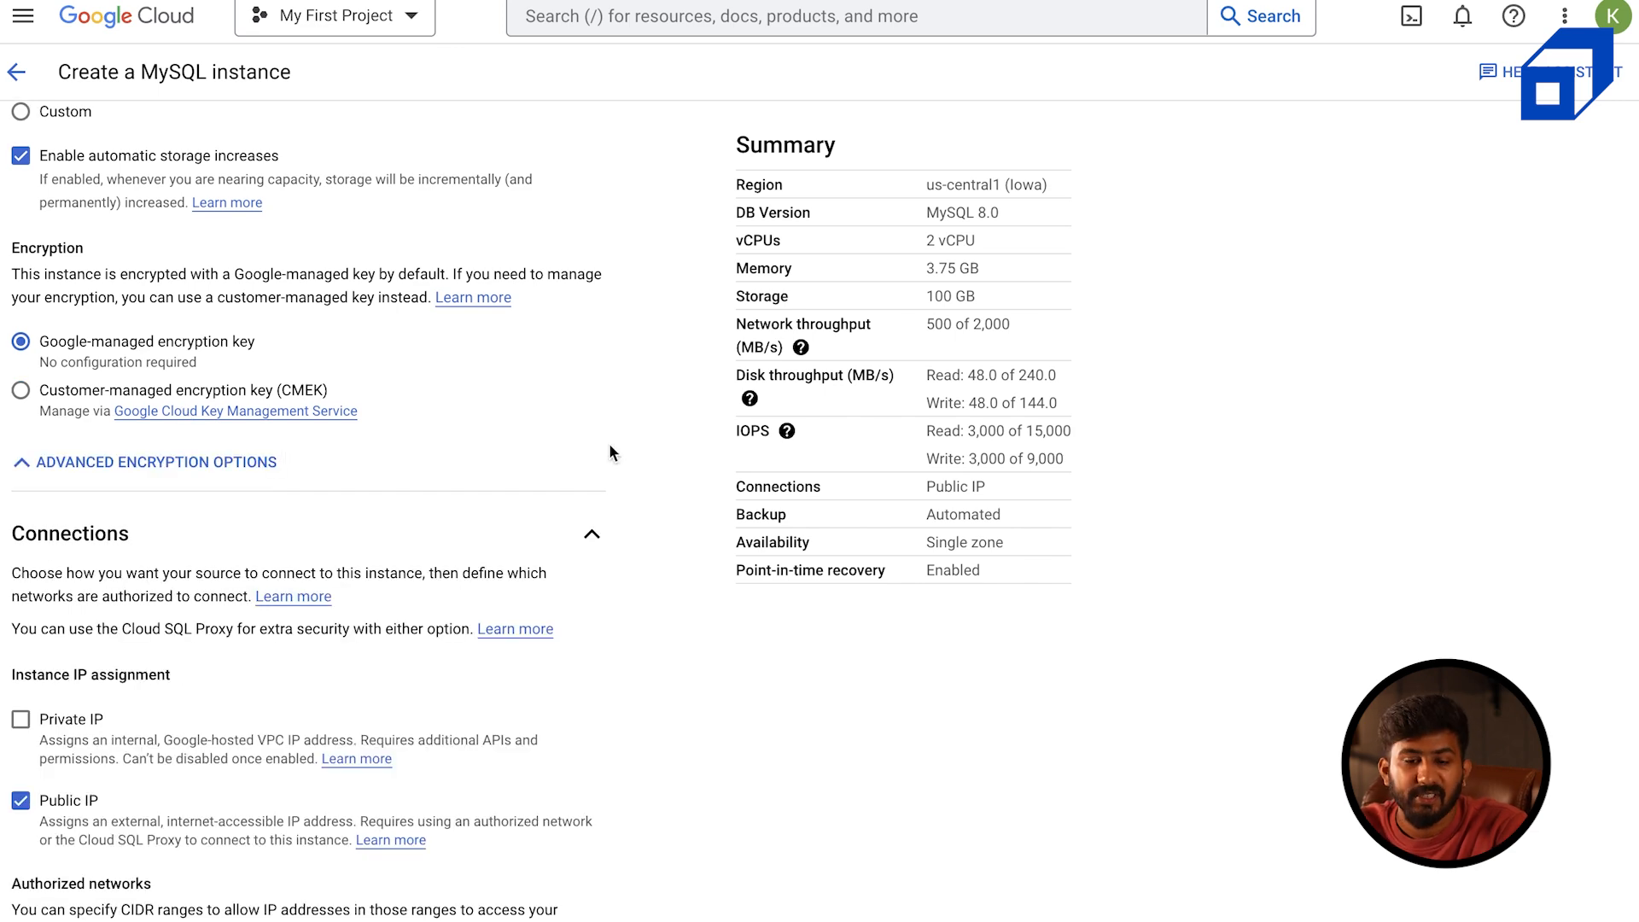
{"action": "scroll", "coordinate": [608, 446], "scroll_direction": "down", "scroll_amount": 4}
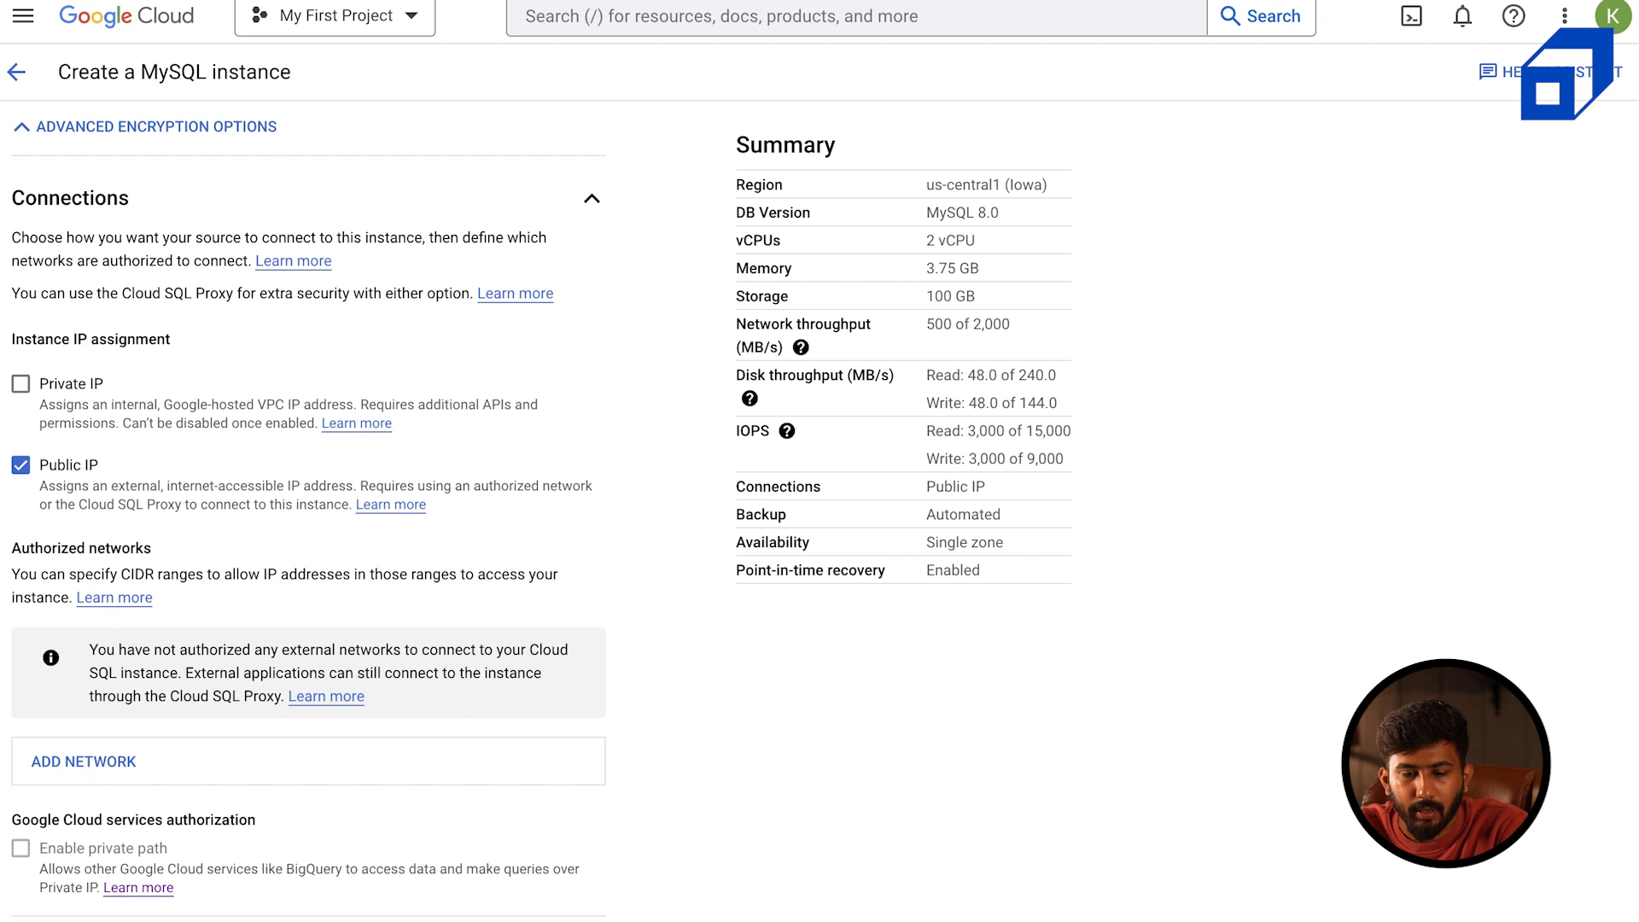
Try assigning a private IP on the default network, then turn private IP back off
{"action": "left_click", "coordinate": [19, 384]}
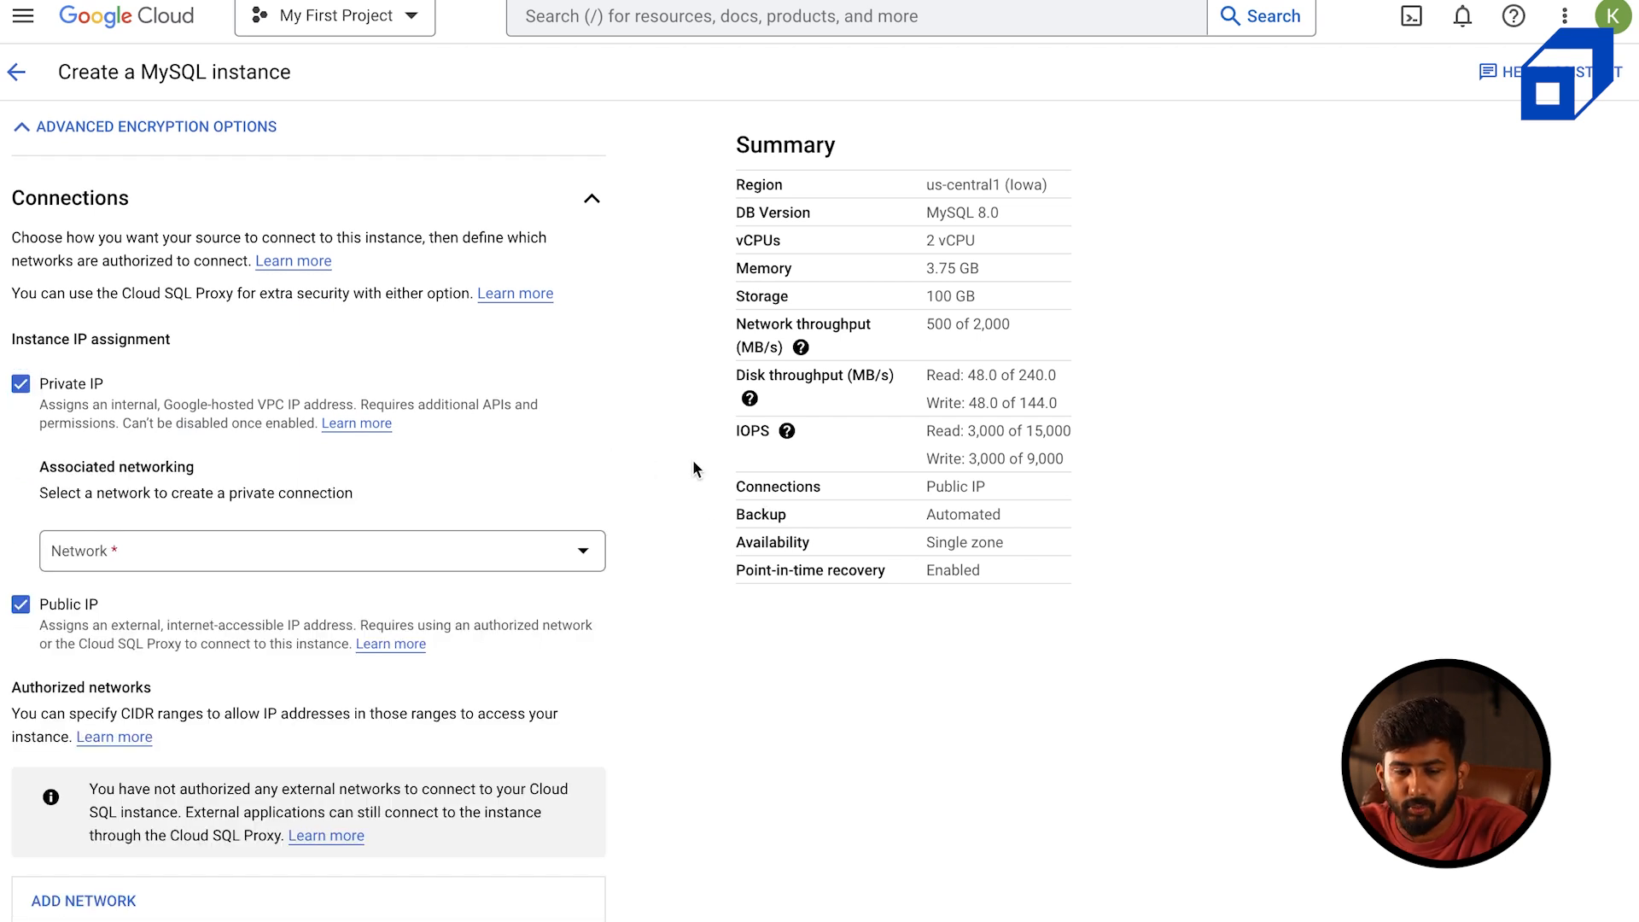
{"action": "left_click", "coordinate": [265, 550]}
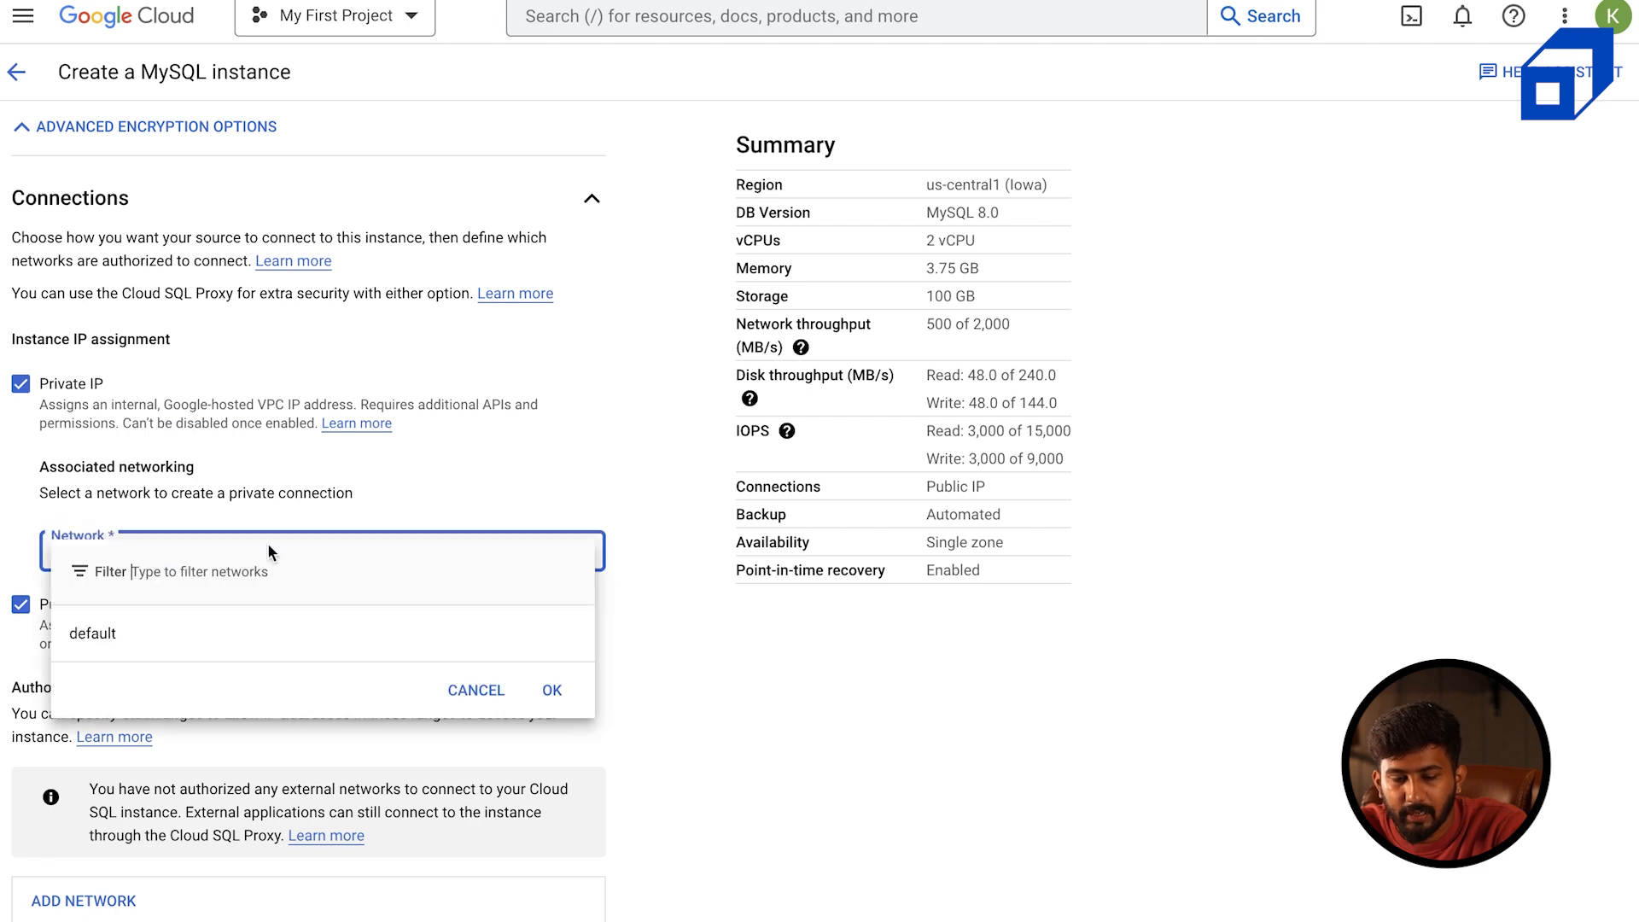
{"action": "left_click", "coordinate": [209, 627]}
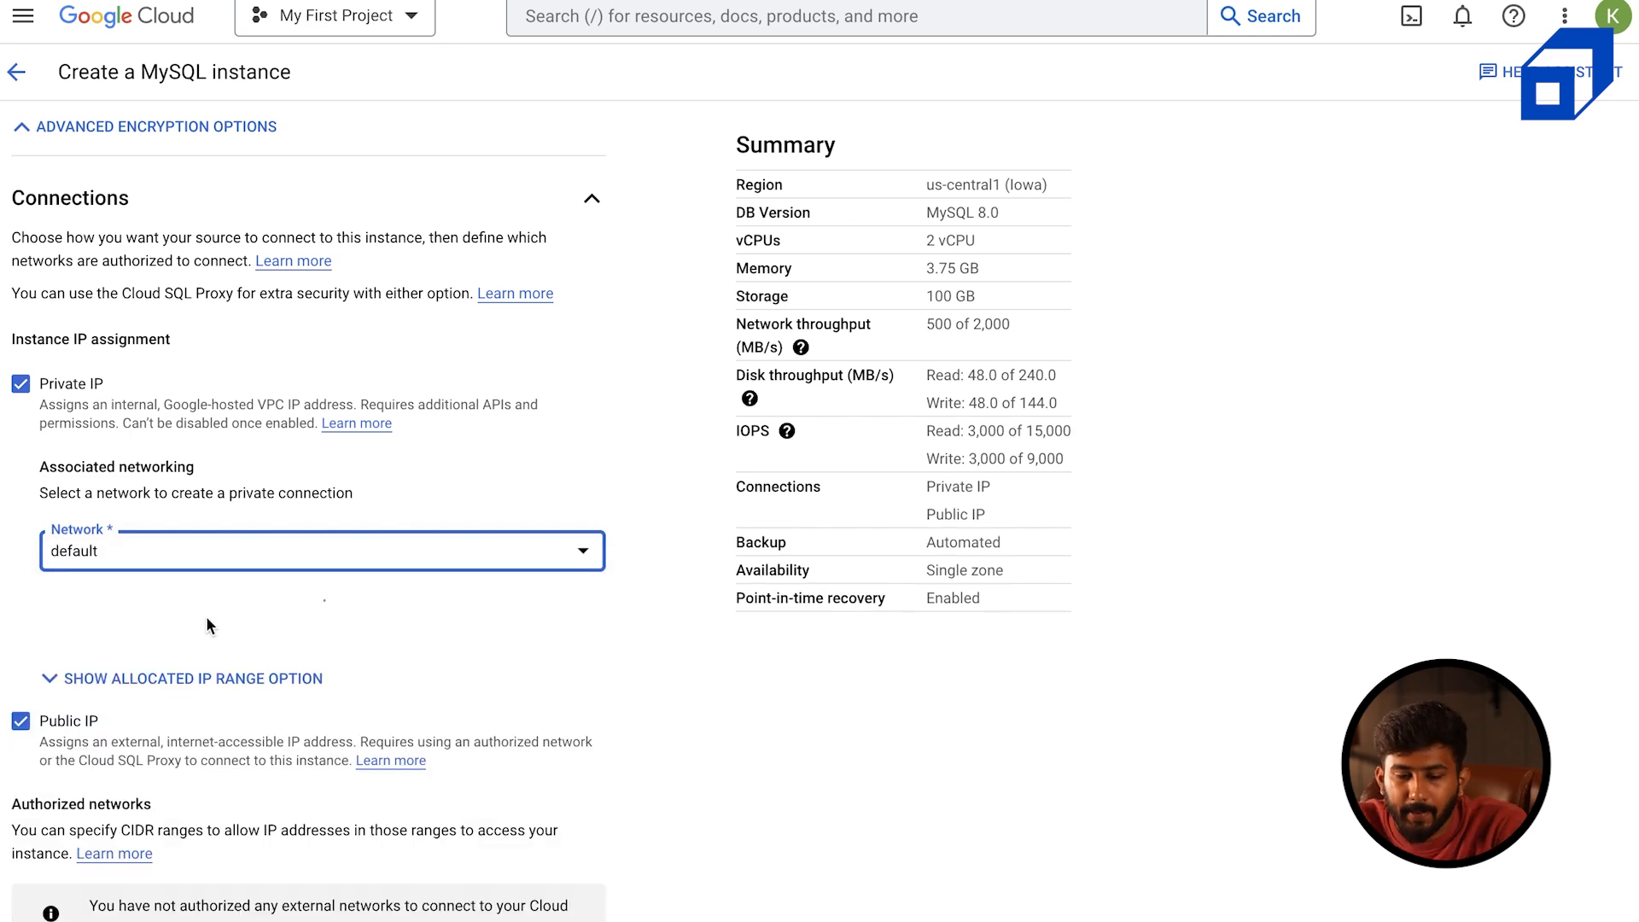
{"action": "scroll", "coordinate": [340, 632], "scroll_direction": "down", "scroll_amount": 2}
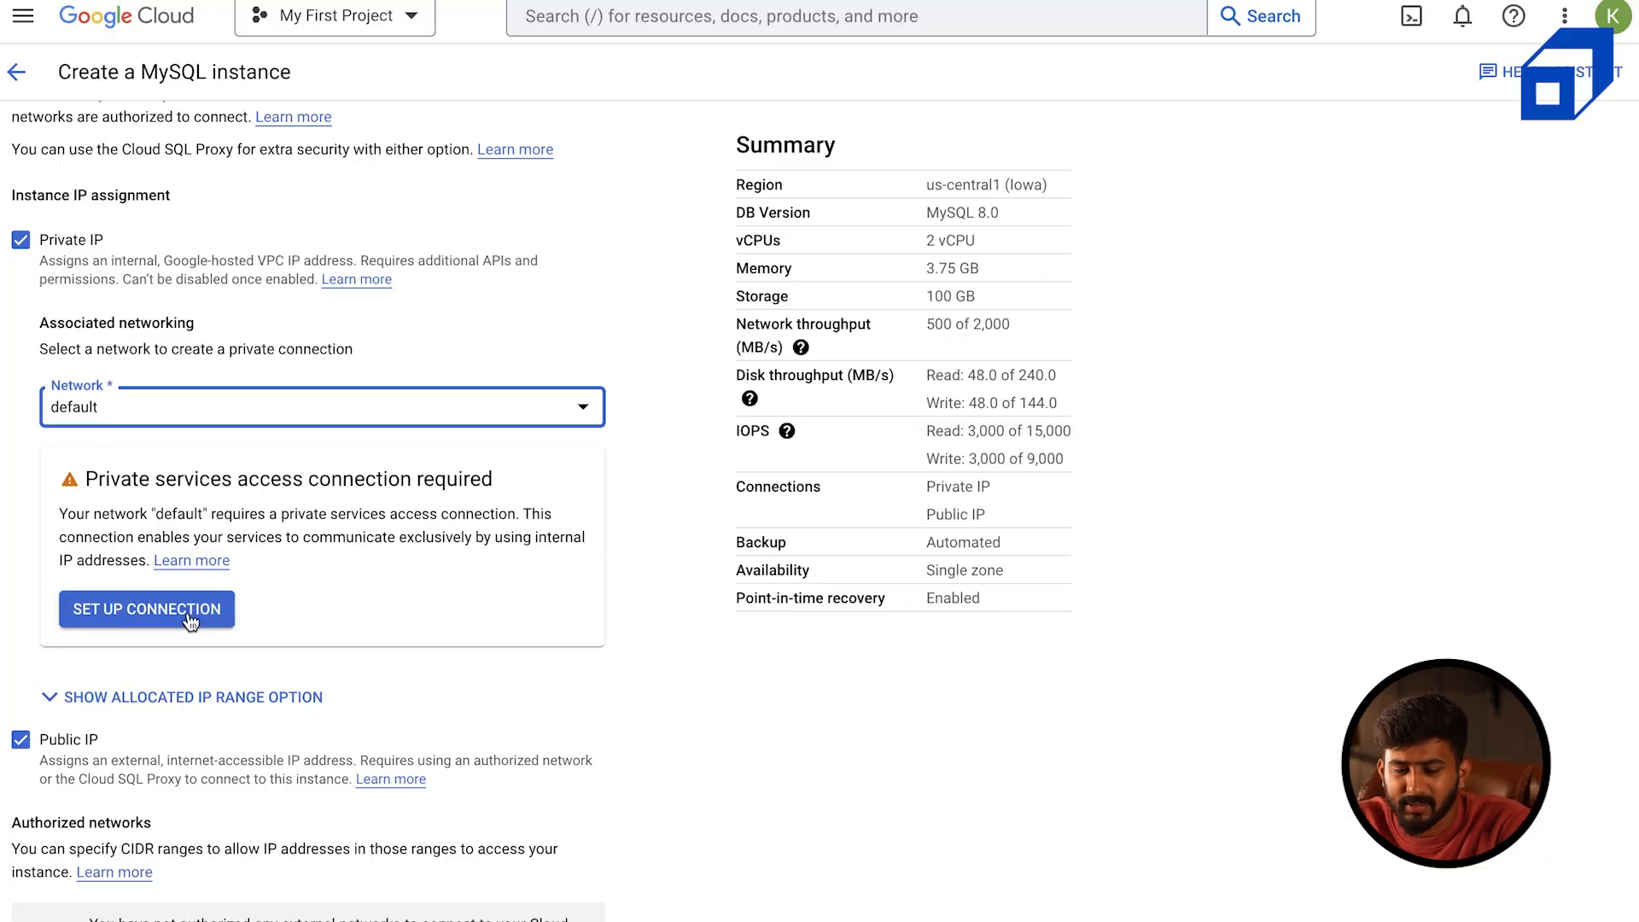
{"action": "left_click", "coordinate": [109, 707]}
{"action": "left_click", "coordinate": [19, 241]}
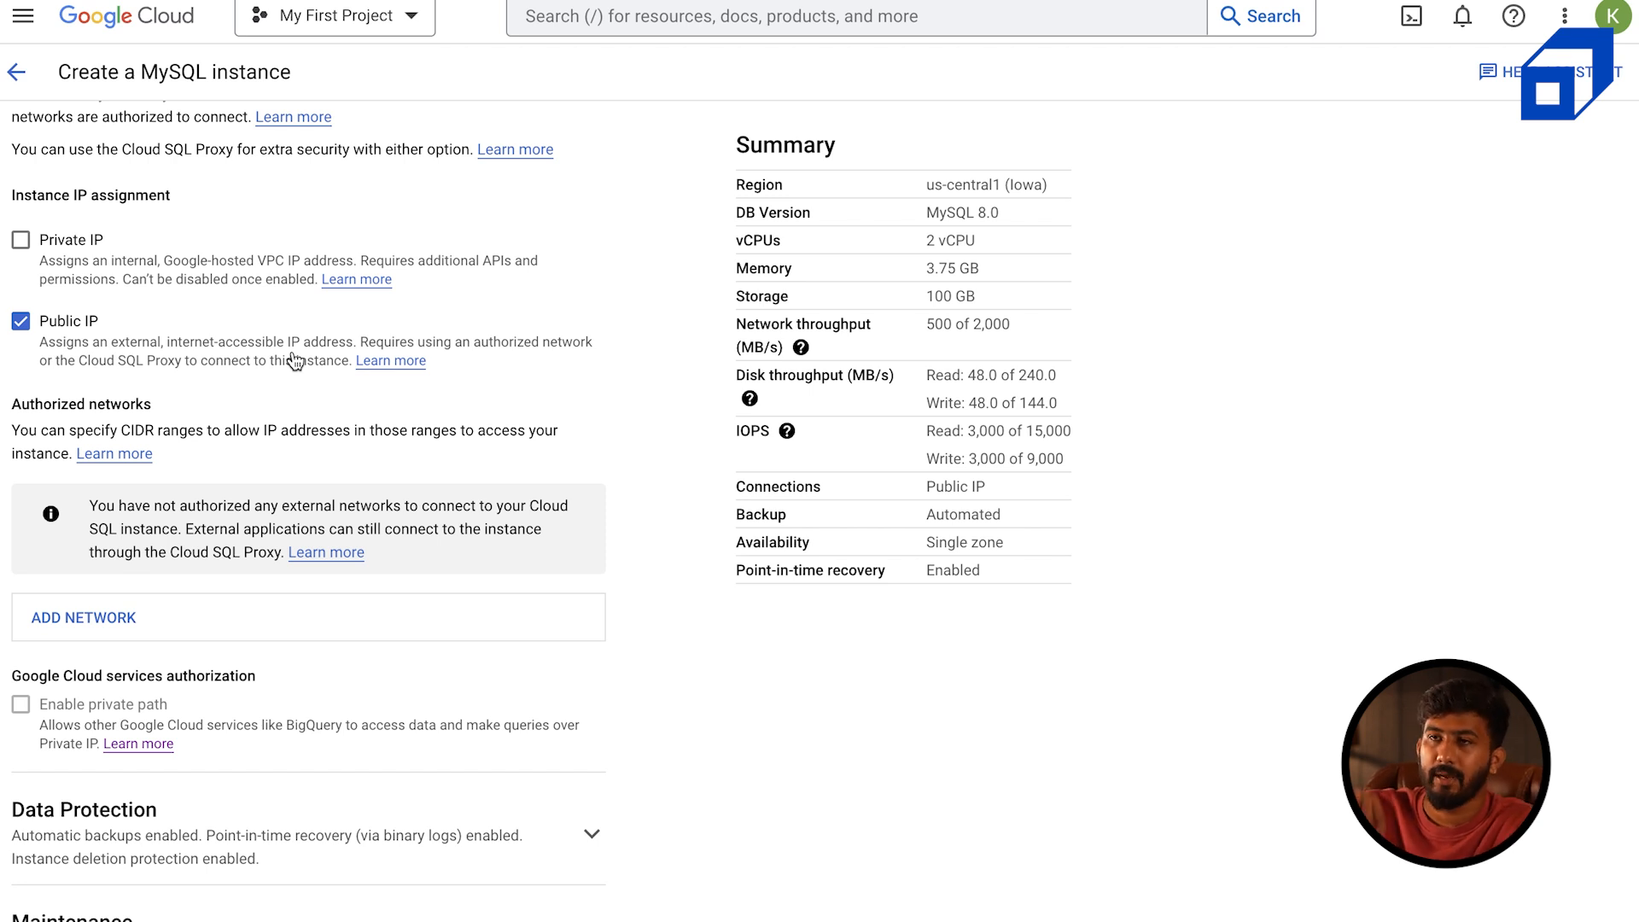
Expand the Data Protection settings, look through the available automated backup time windows, and collapse the section again
{"action": "scroll", "coordinate": [648, 452], "scroll_direction": "down", "scroll_amount": 5}
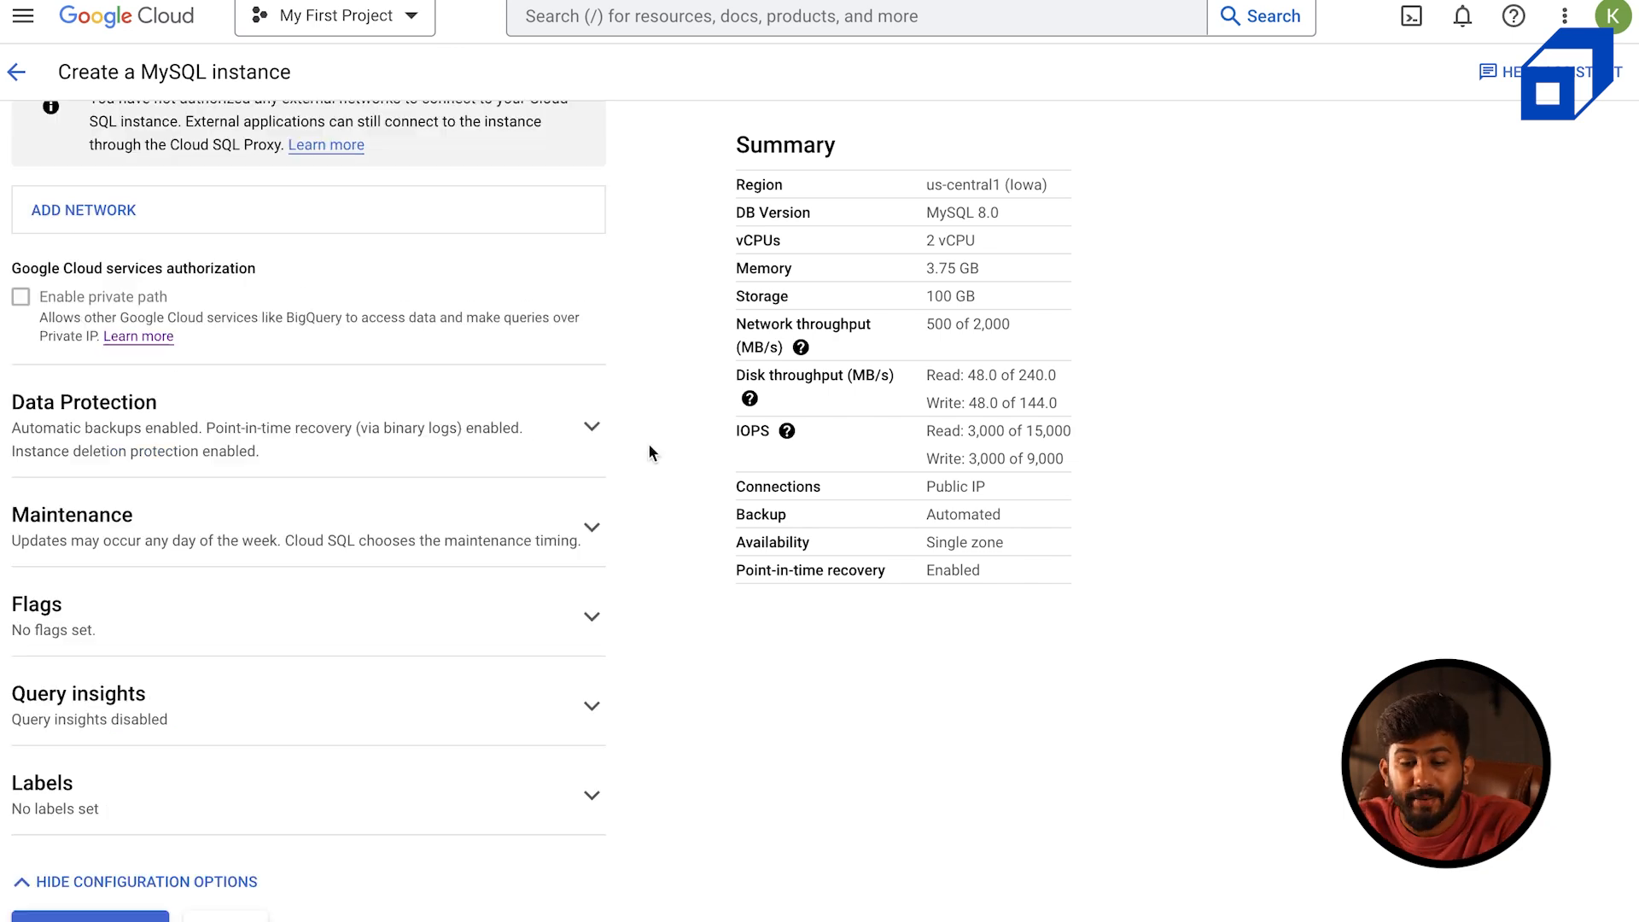
{"action": "left_click", "coordinate": [466, 389]}
{"action": "scroll", "coordinate": [408, 434], "scroll_direction": "down", "scroll_amount": 2}
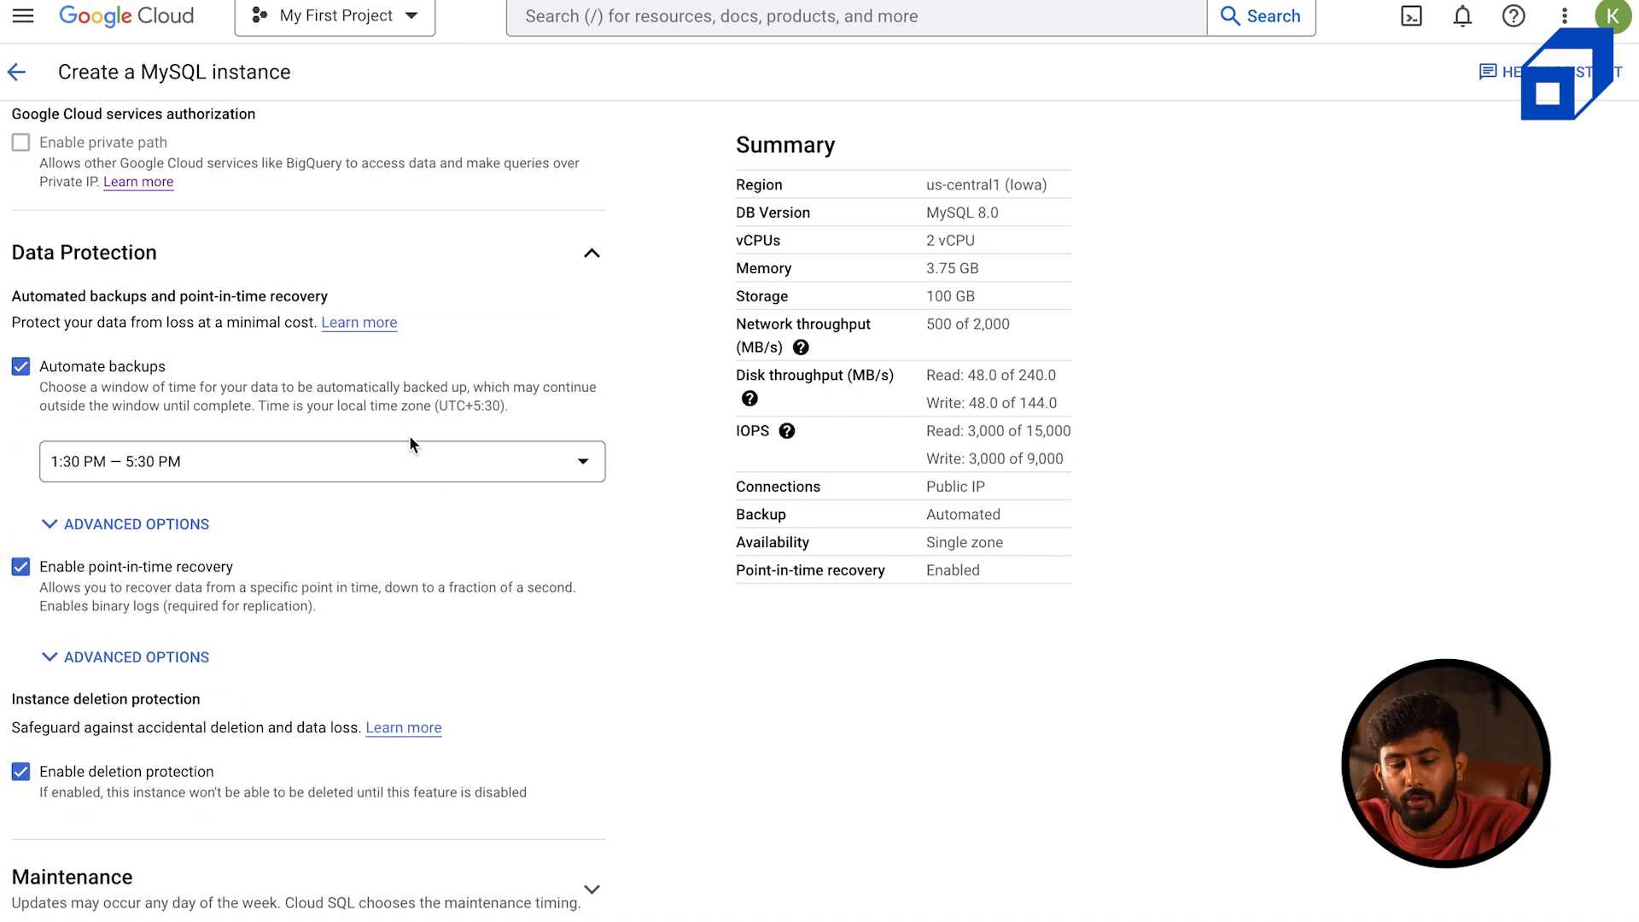
{"action": "left_click", "coordinate": [166, 454]}
{"action": "scroll", "coordinate": [298, 649], "scroll_direction": "down", "scroll_amount": 5}
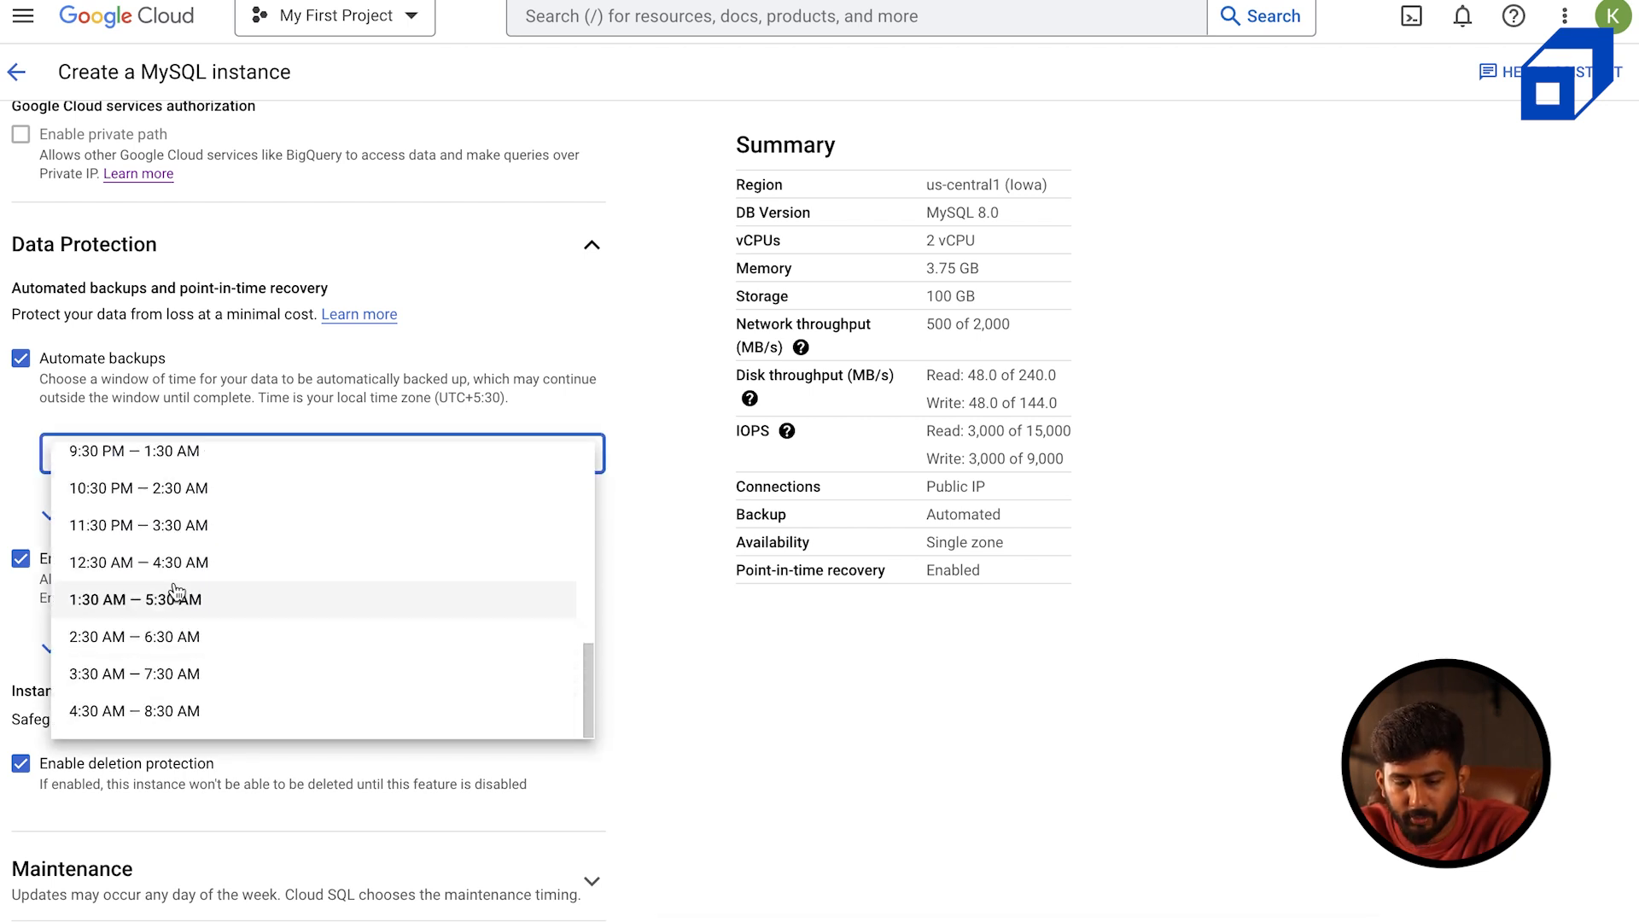
{"action": "scroll", "coordinate": [177, 591], "scroll_direction": "up", "scroll_amount": 7}
{"action": "left_click", "coordinate": [594, 316]}
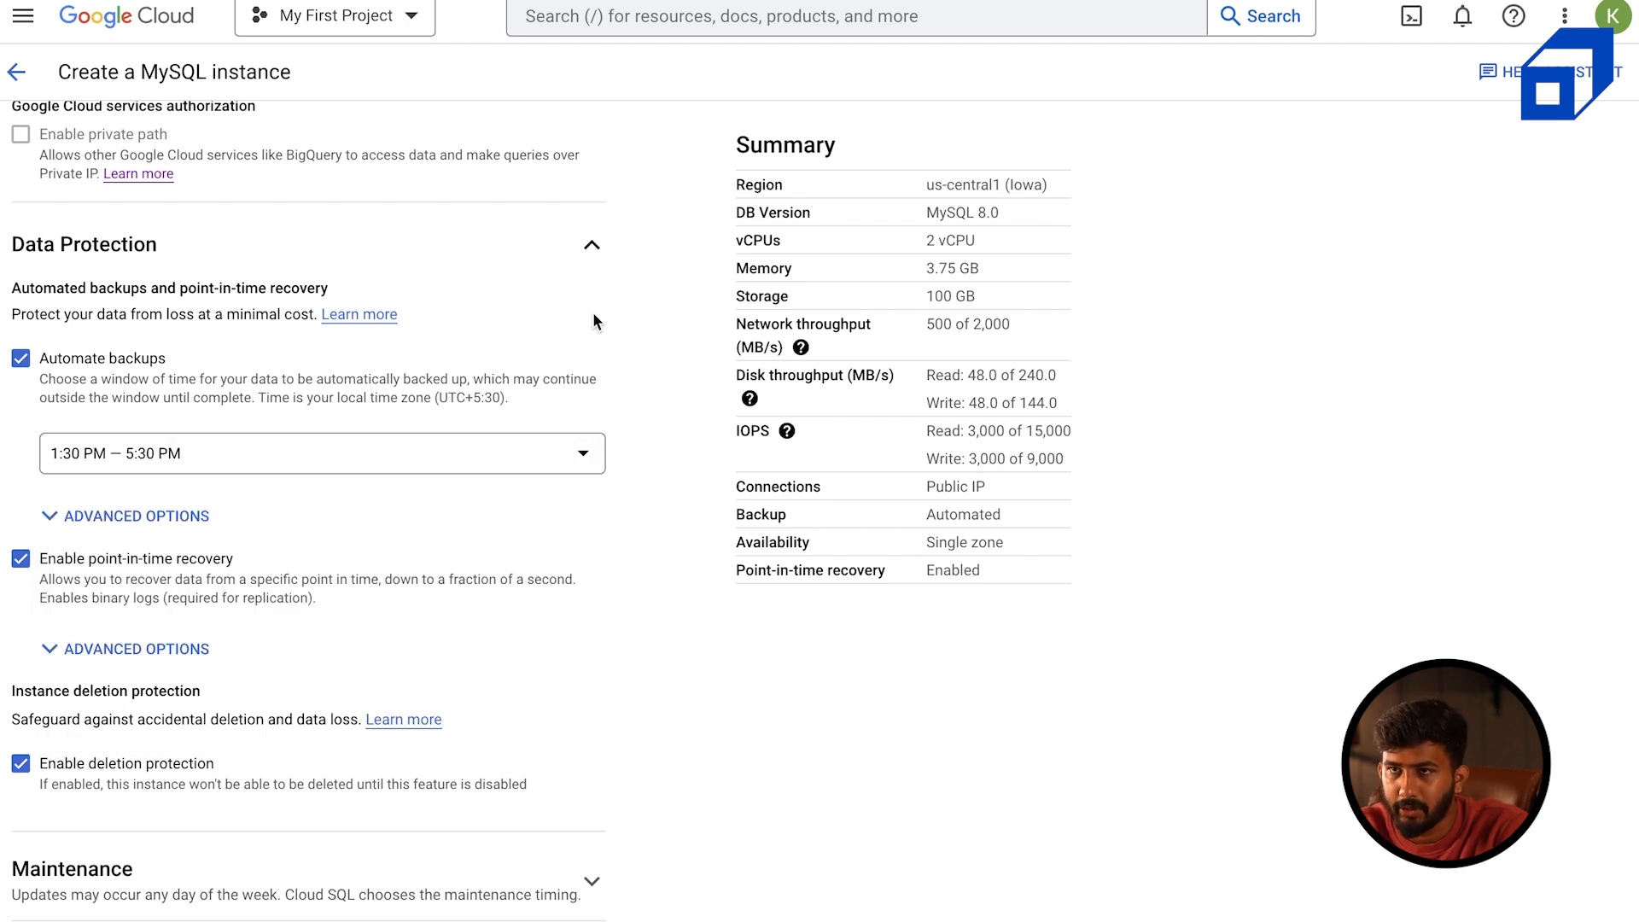
{"action": "scroll", "coordinate": [416, 606], "scroll_direction": "down", "scroll_amount": 2}
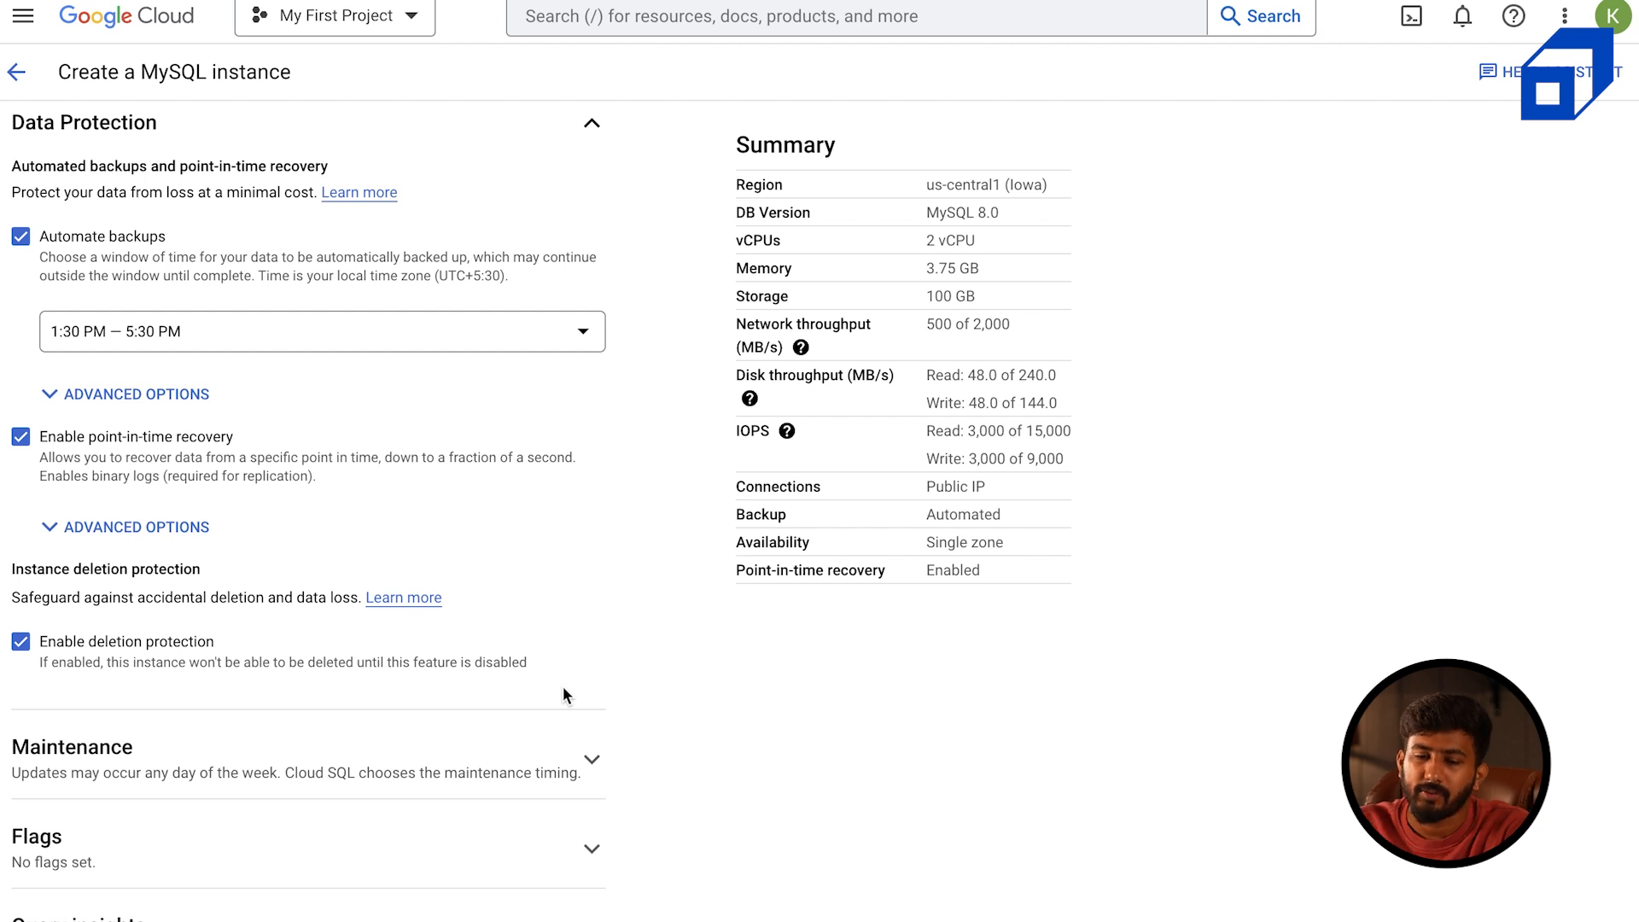
{"action": "left_click", "coordinate": [584, 137]}
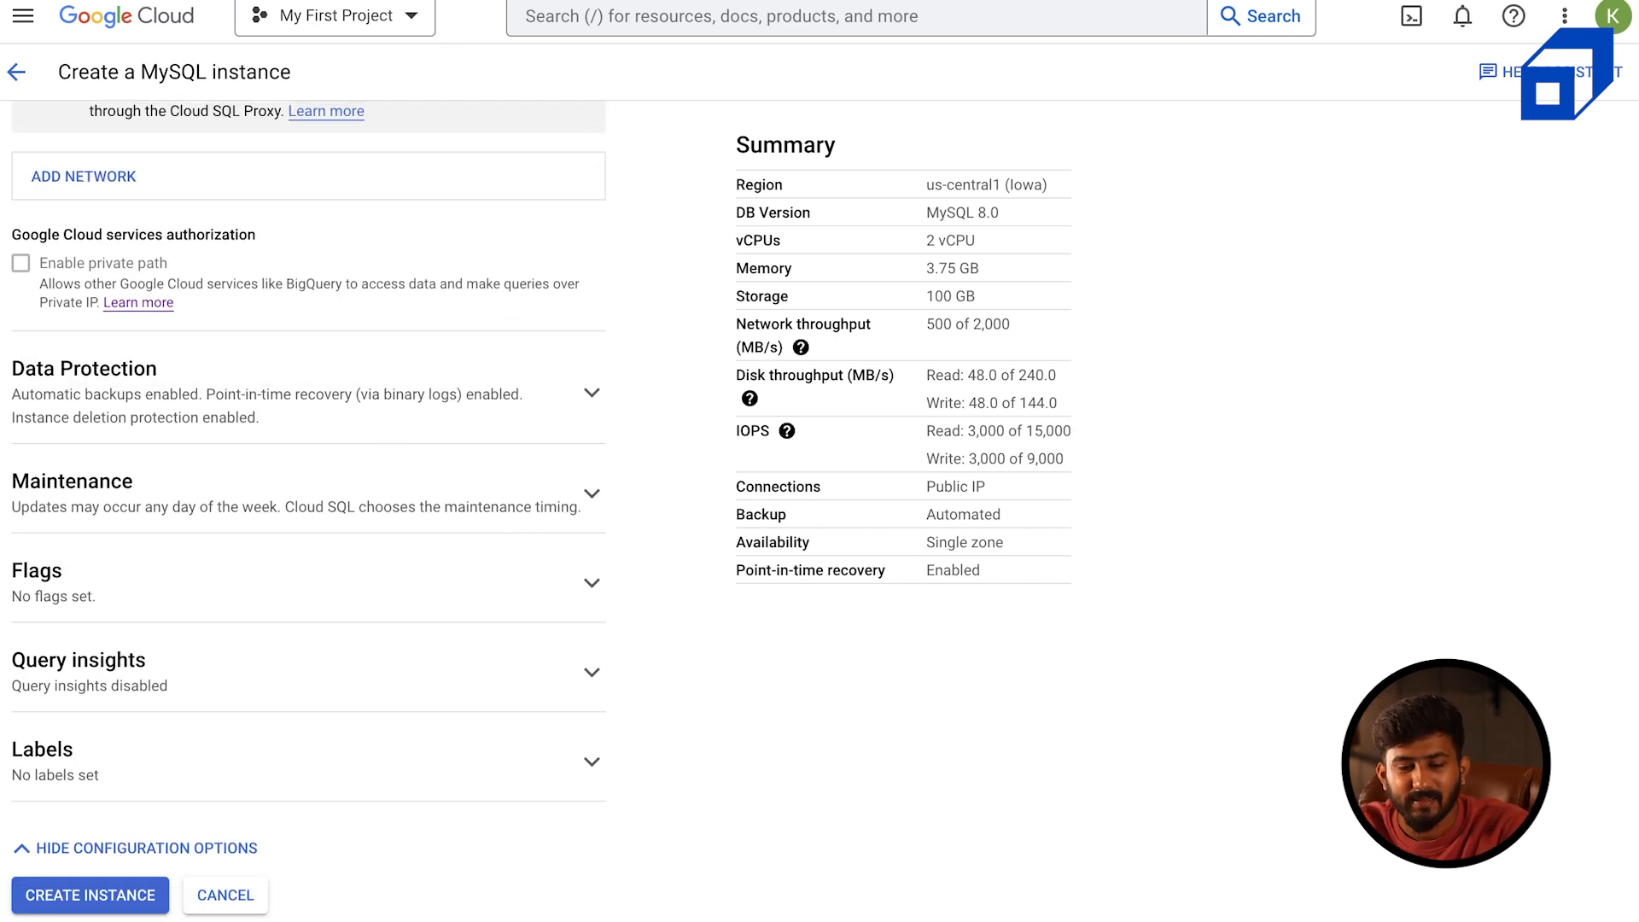
Set the instance's maintenance window to Sunday, 3:30 AM – 4:30 AM
{"action": "left_click", "coordinate": [270, 484]}
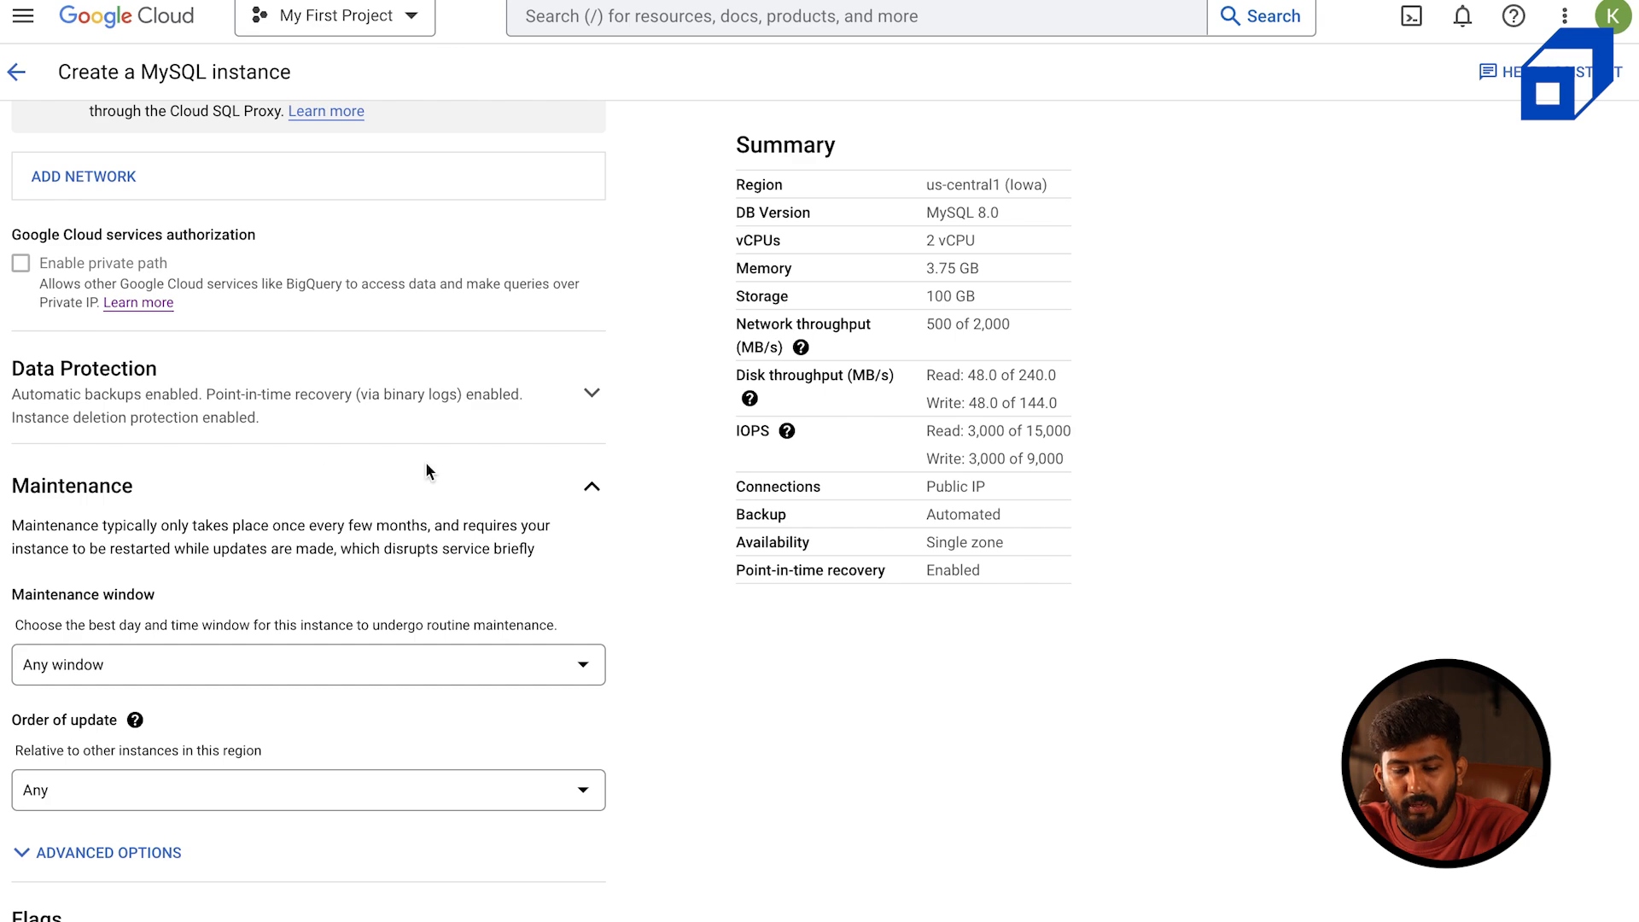
{"action": "scroll", "coordinate": [425, 461], "scroll_direction": "down", "scroll_amount": 4}
{"action": "left_click", "coordinate": [262, 321]}
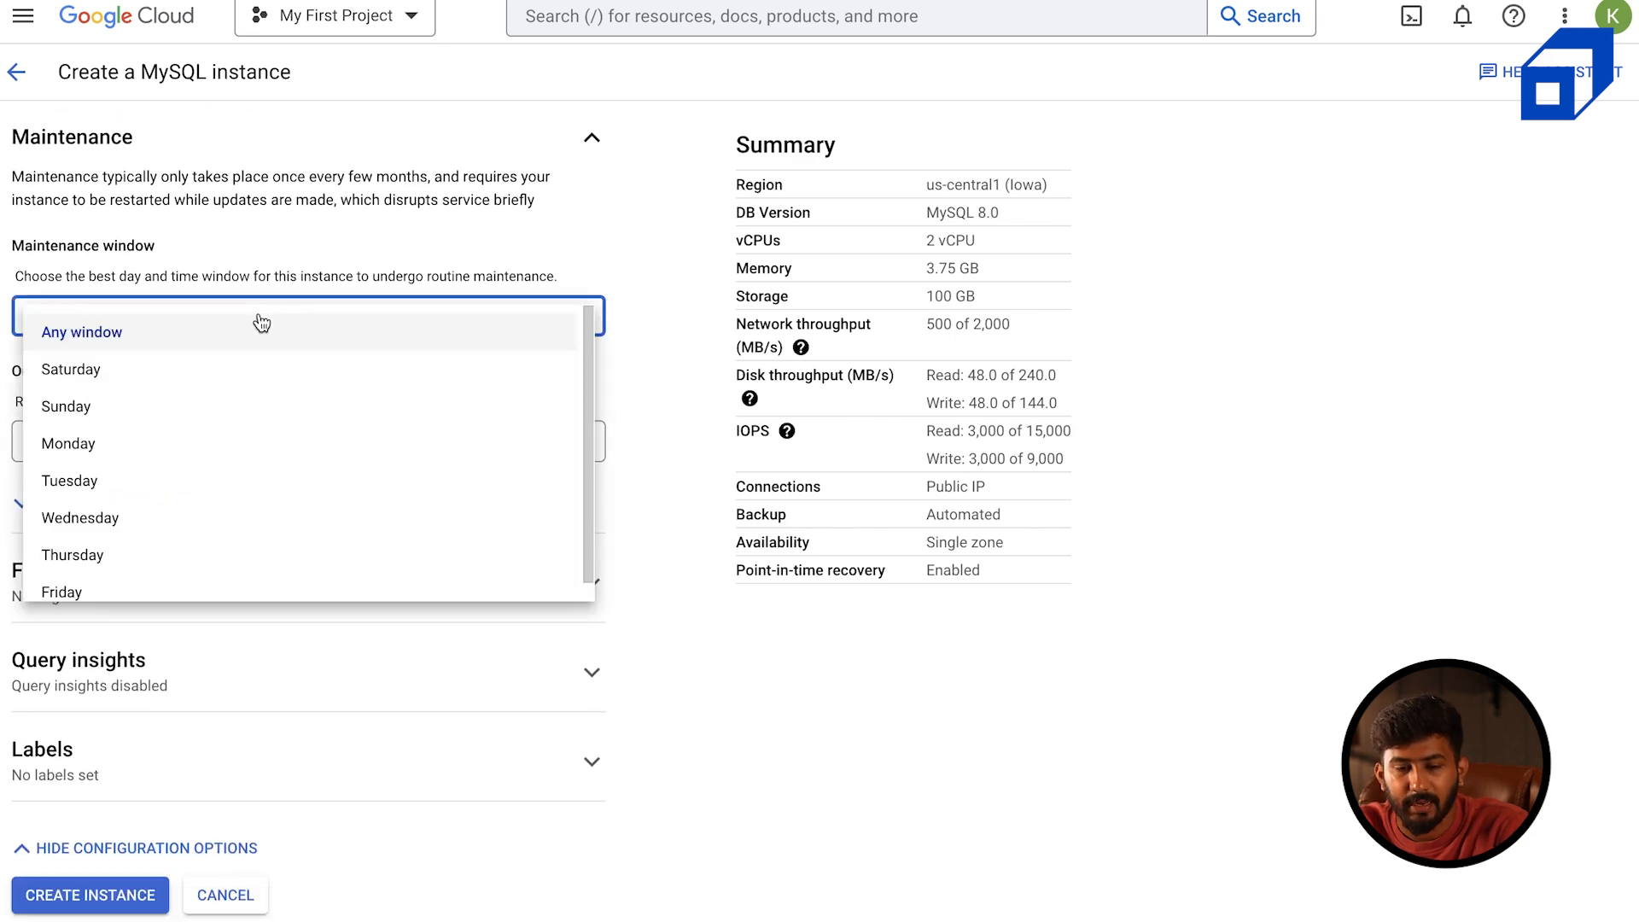
{"action": "left_click", "coordinate": [110, 406]}
{"action": "left_click", "coordinate": [164, 388]}
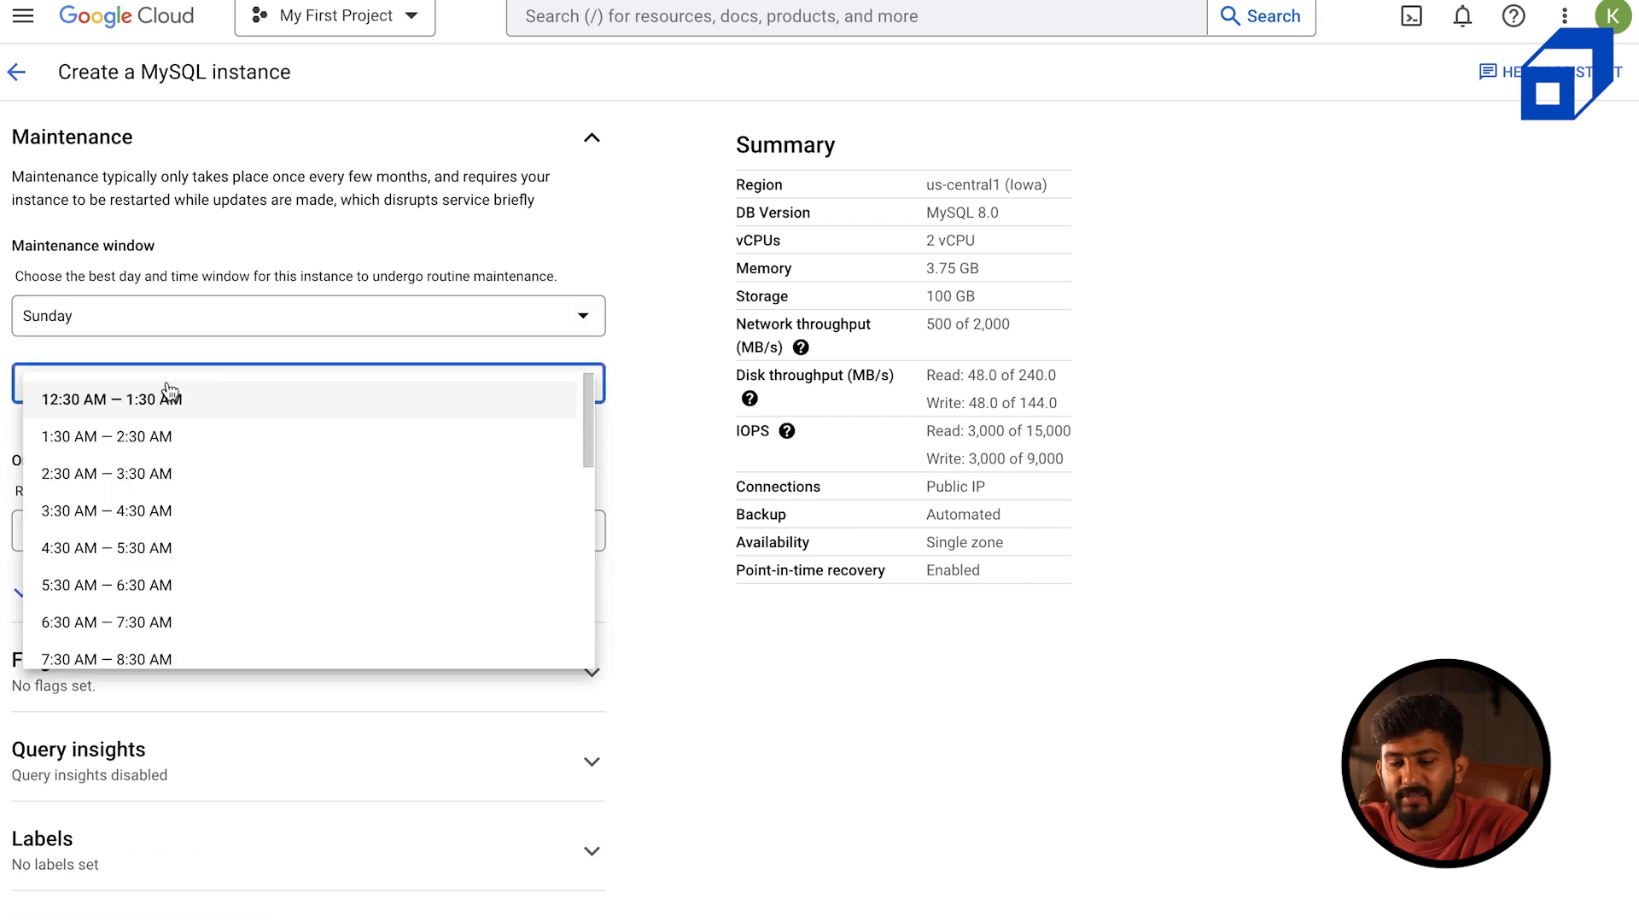
{"action": "left_click", "coordinate": [150, 511]}
{"action": "left_click", "coordinate": [431, 469]}
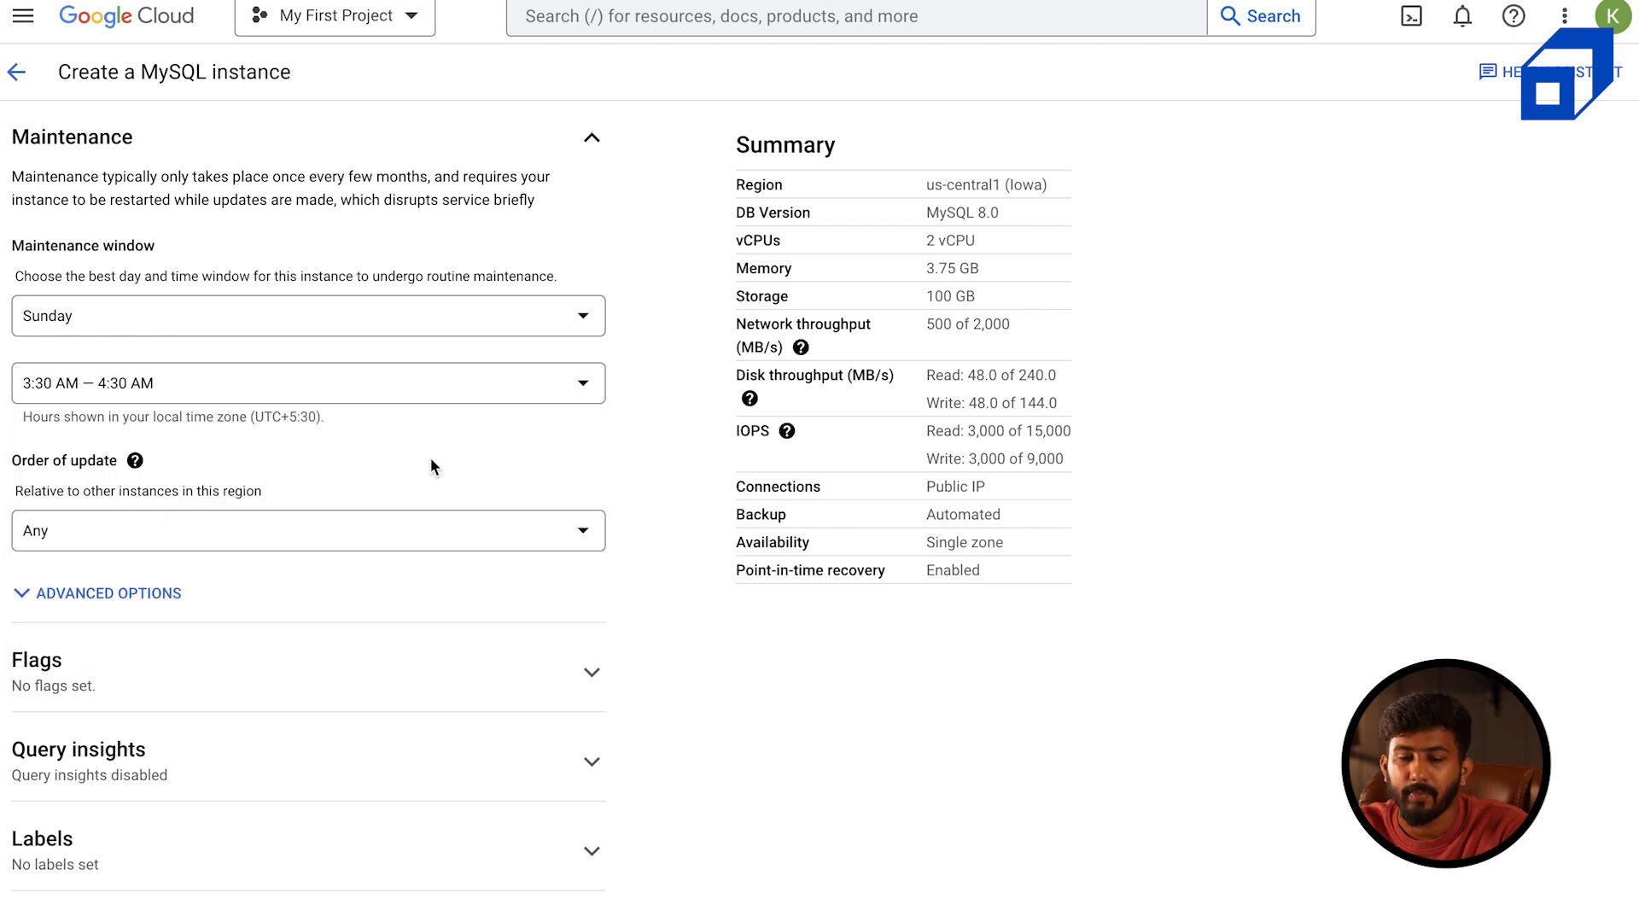
Check the order of update choices and show the advanced maintenance options for the deny maintenance period
{"action": "left_click", "coordinate": [330, 515]}
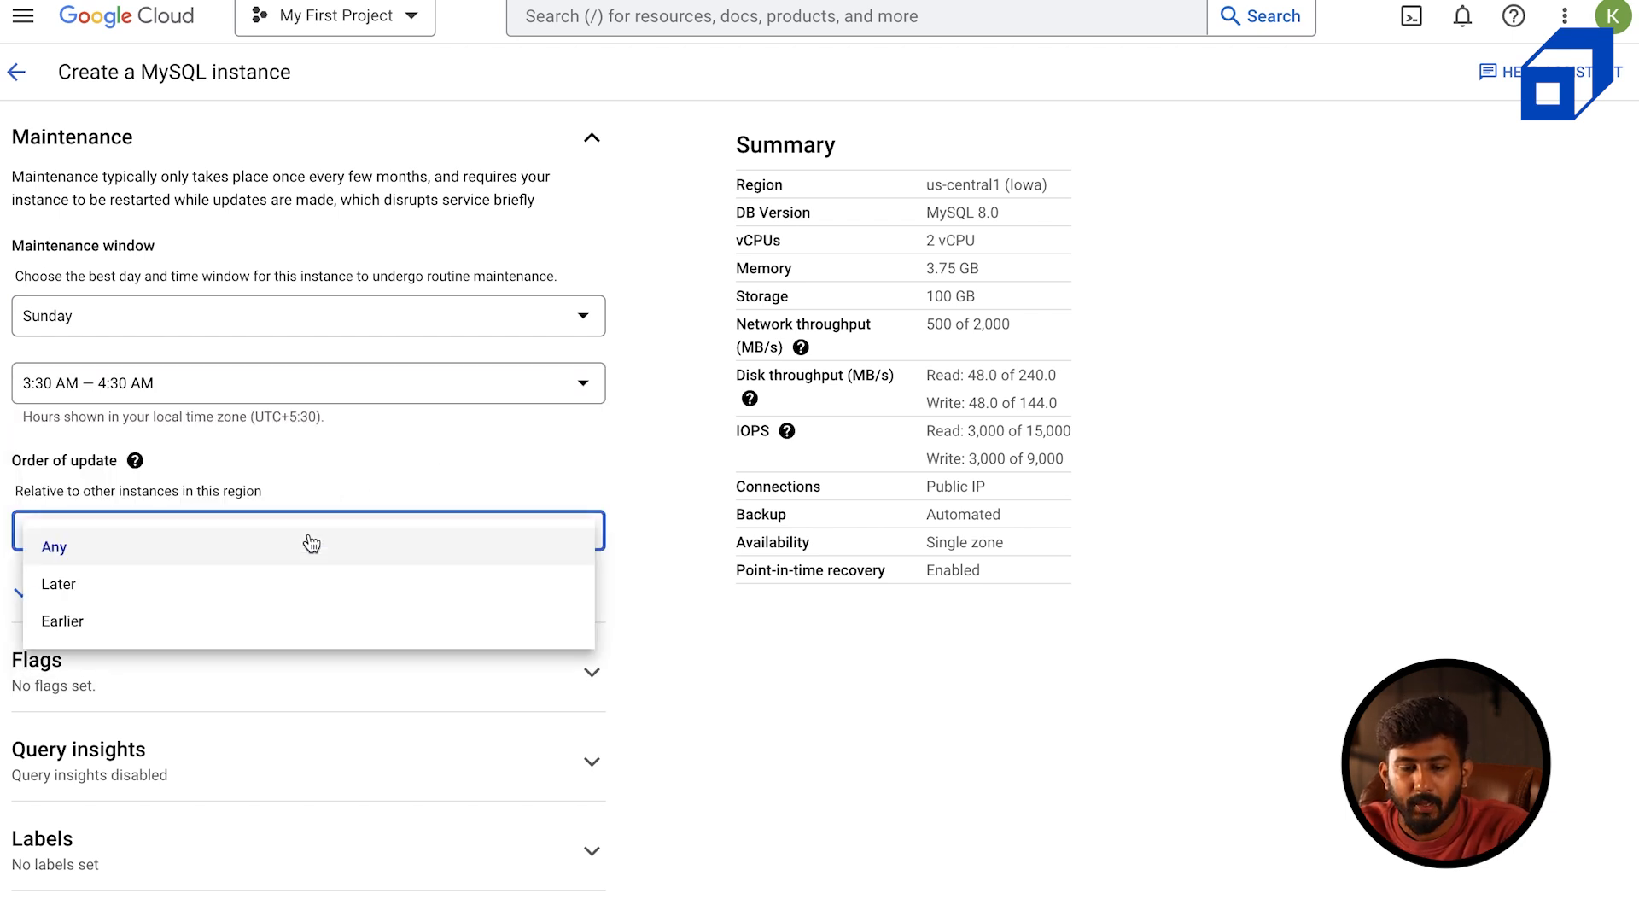
{"action": "left_click", "coordinate": [372, 457]}
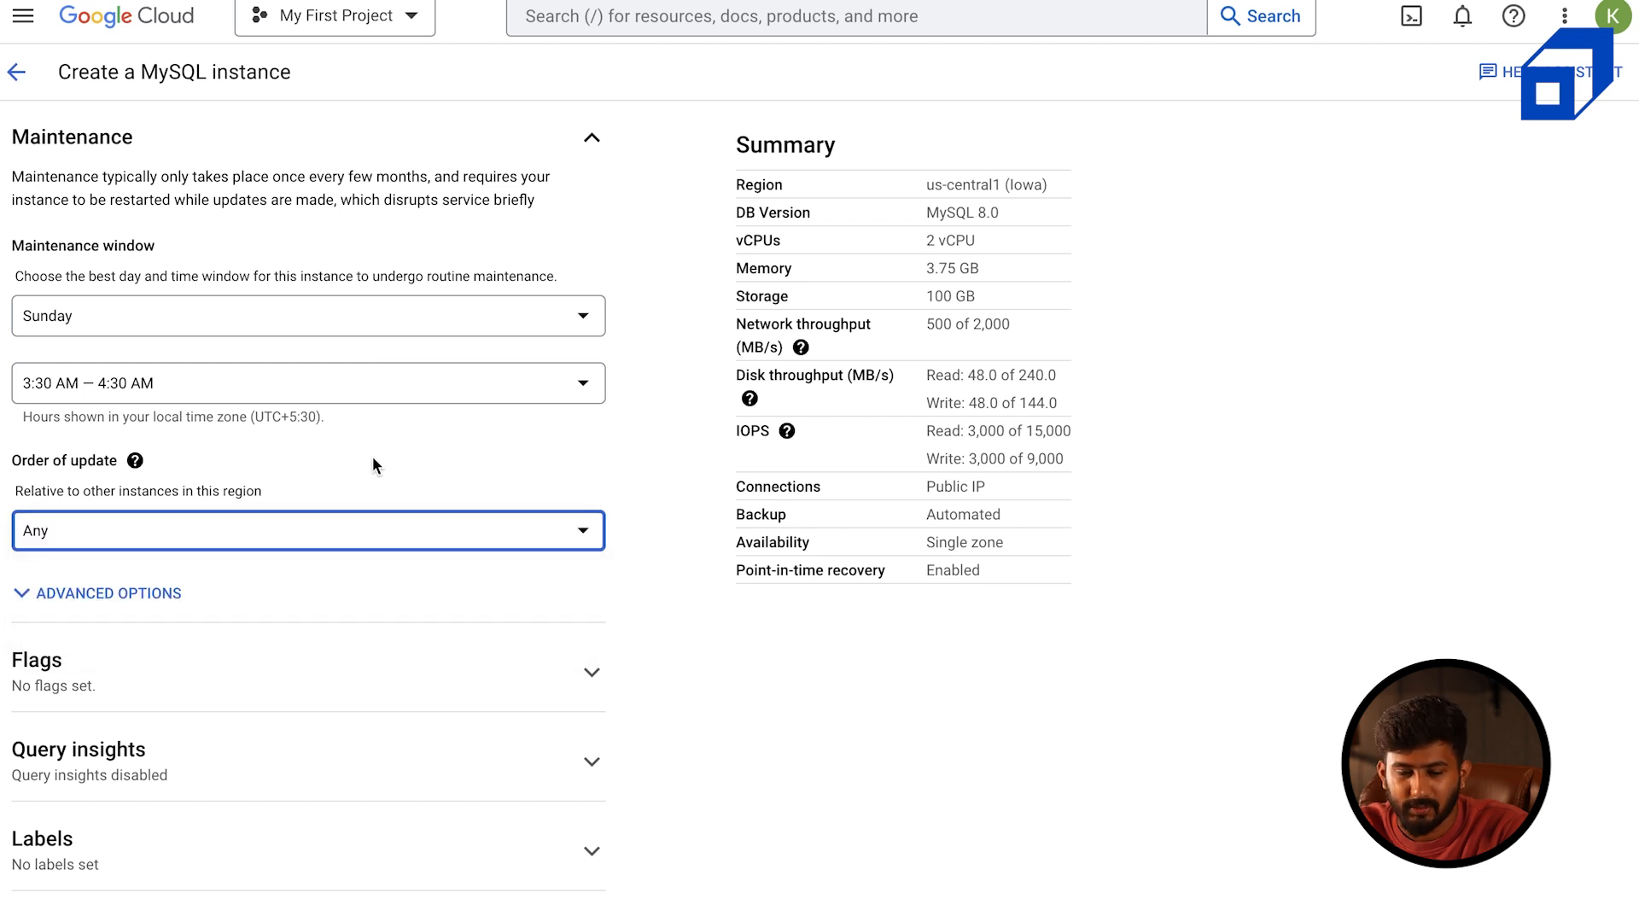
{"action": "scroll", "coordinate": [458, 503], "scroll_direction": "down", "scroll_amount": 1}
{"action": "left_click", "coordinate": [235, 500]}
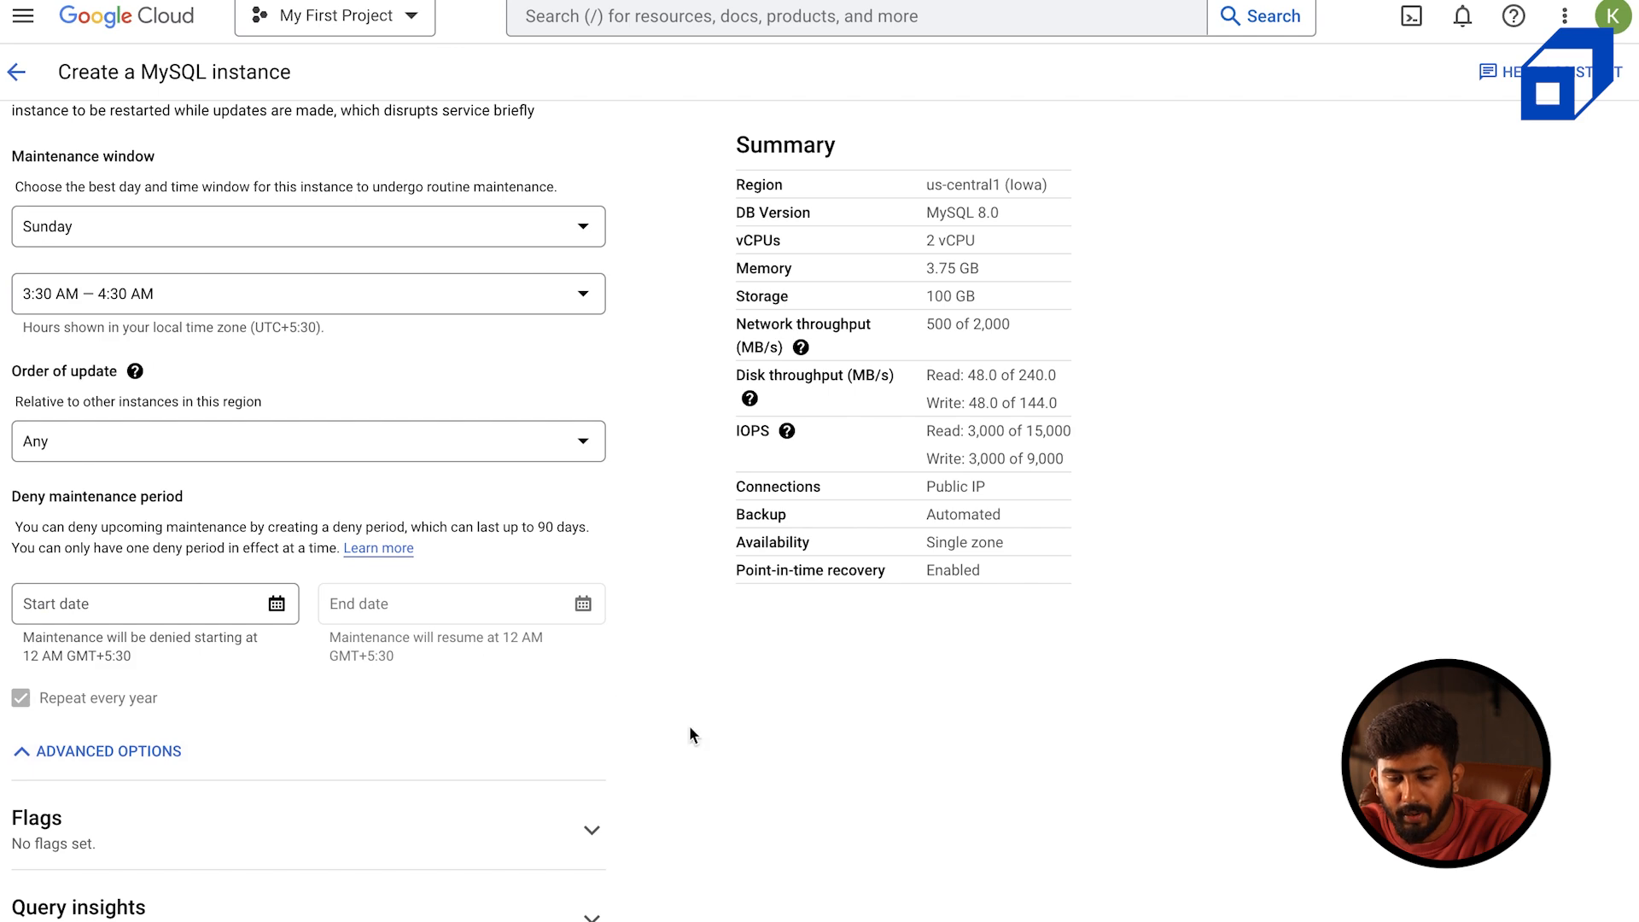
{"action": "scroll", "coordinate": [689, 728], "scroll_direction": "down", "scroll_amount": 3}
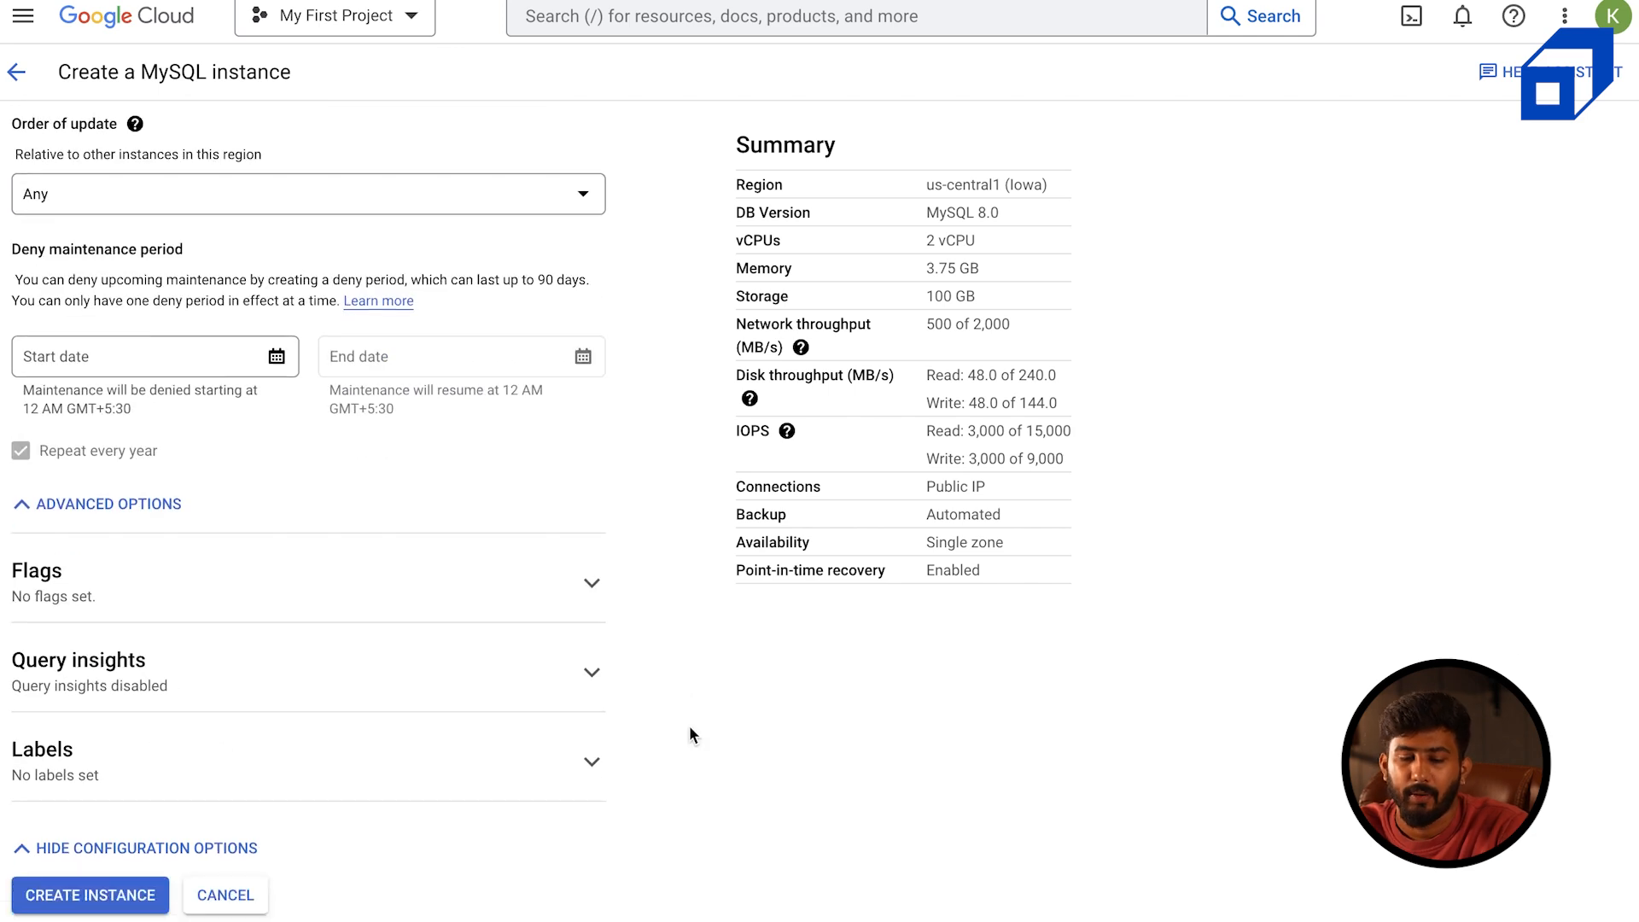
Examine the Flags and Query insights settings, collapsing each section after viewing it
{"action": "left_click", "coordinate": [416, 600]}
{"action": "left_click", "coordinate": [415, 599]}
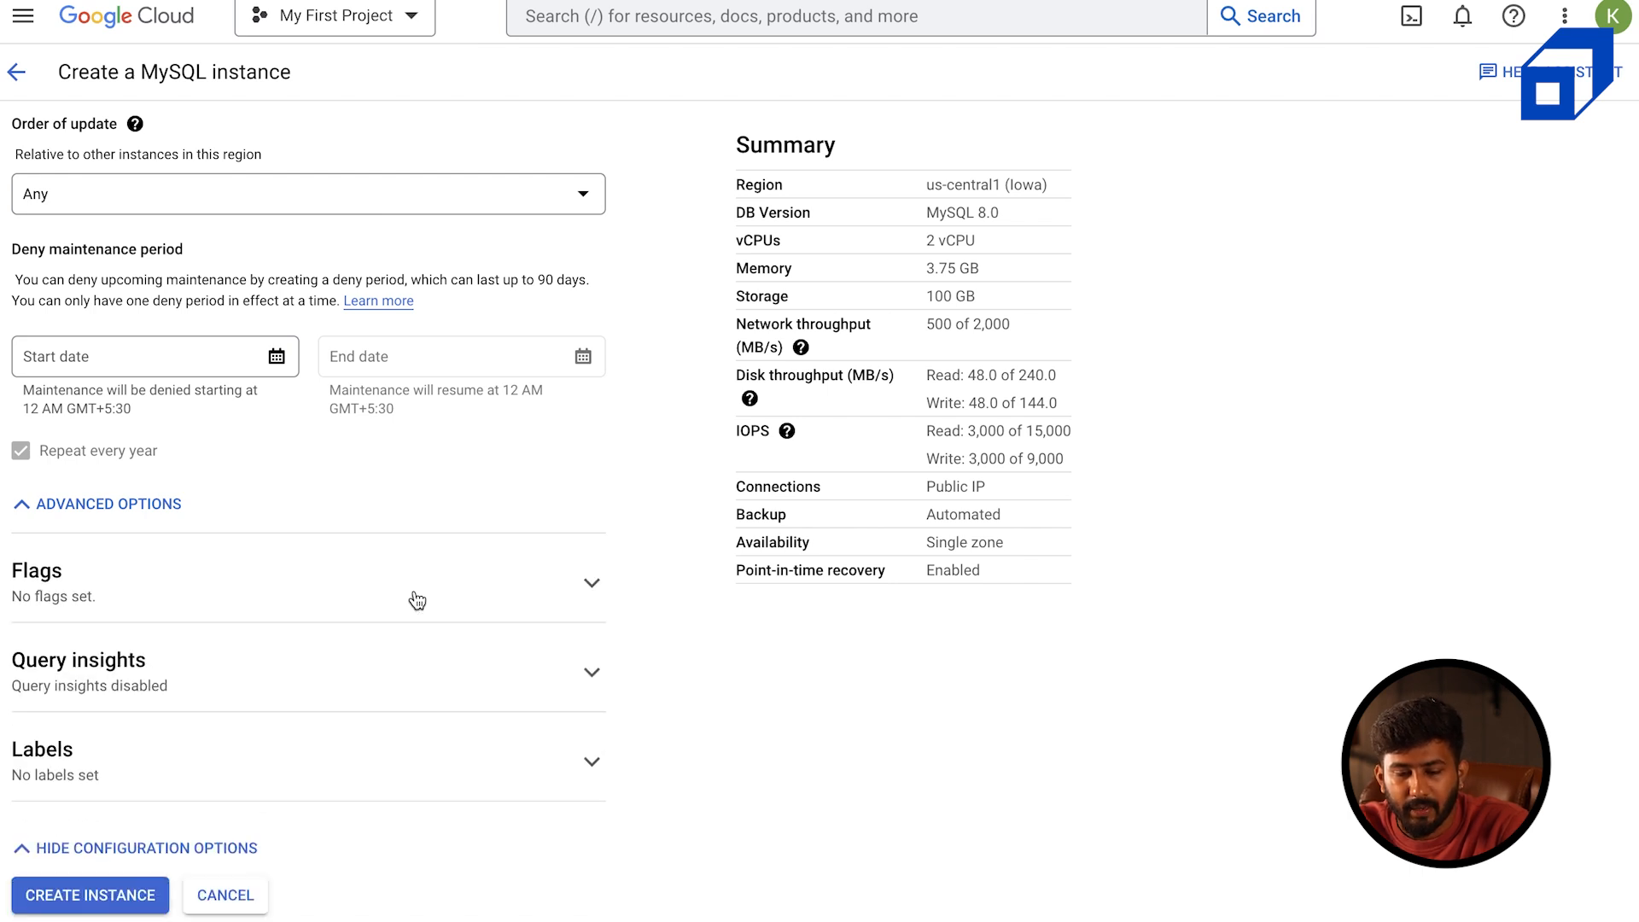
{"action": "left_click", "coordinate": [257, 608]}
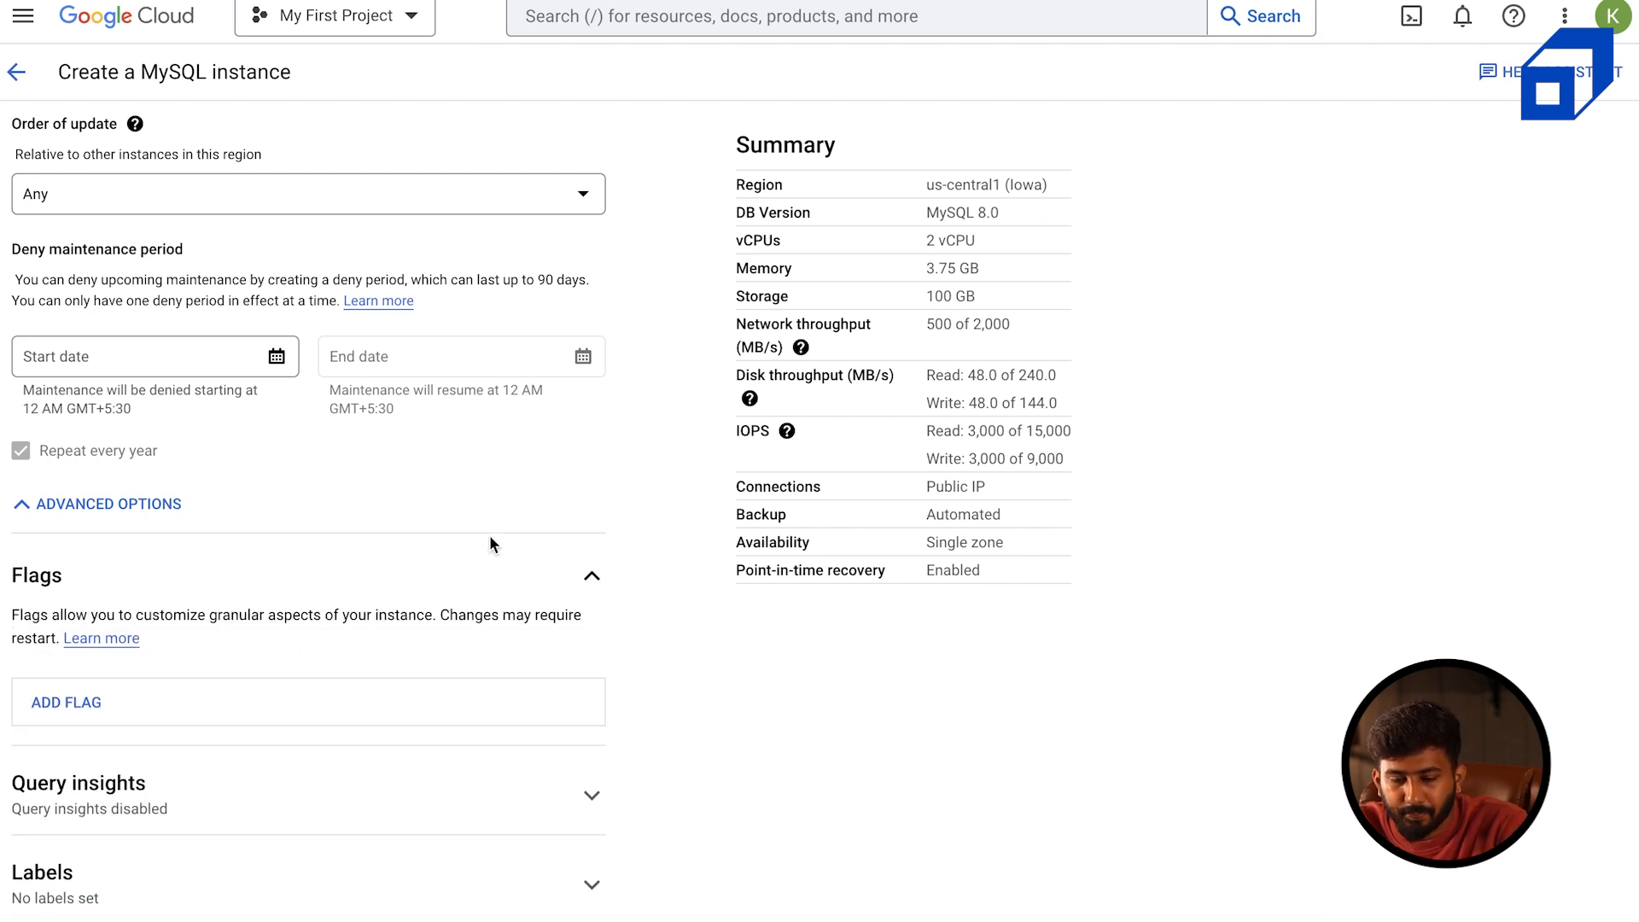
{"action": "left_click", "coordinate": [458, 577]}
{"action": "left_click", "coordinate": [333, 680]}
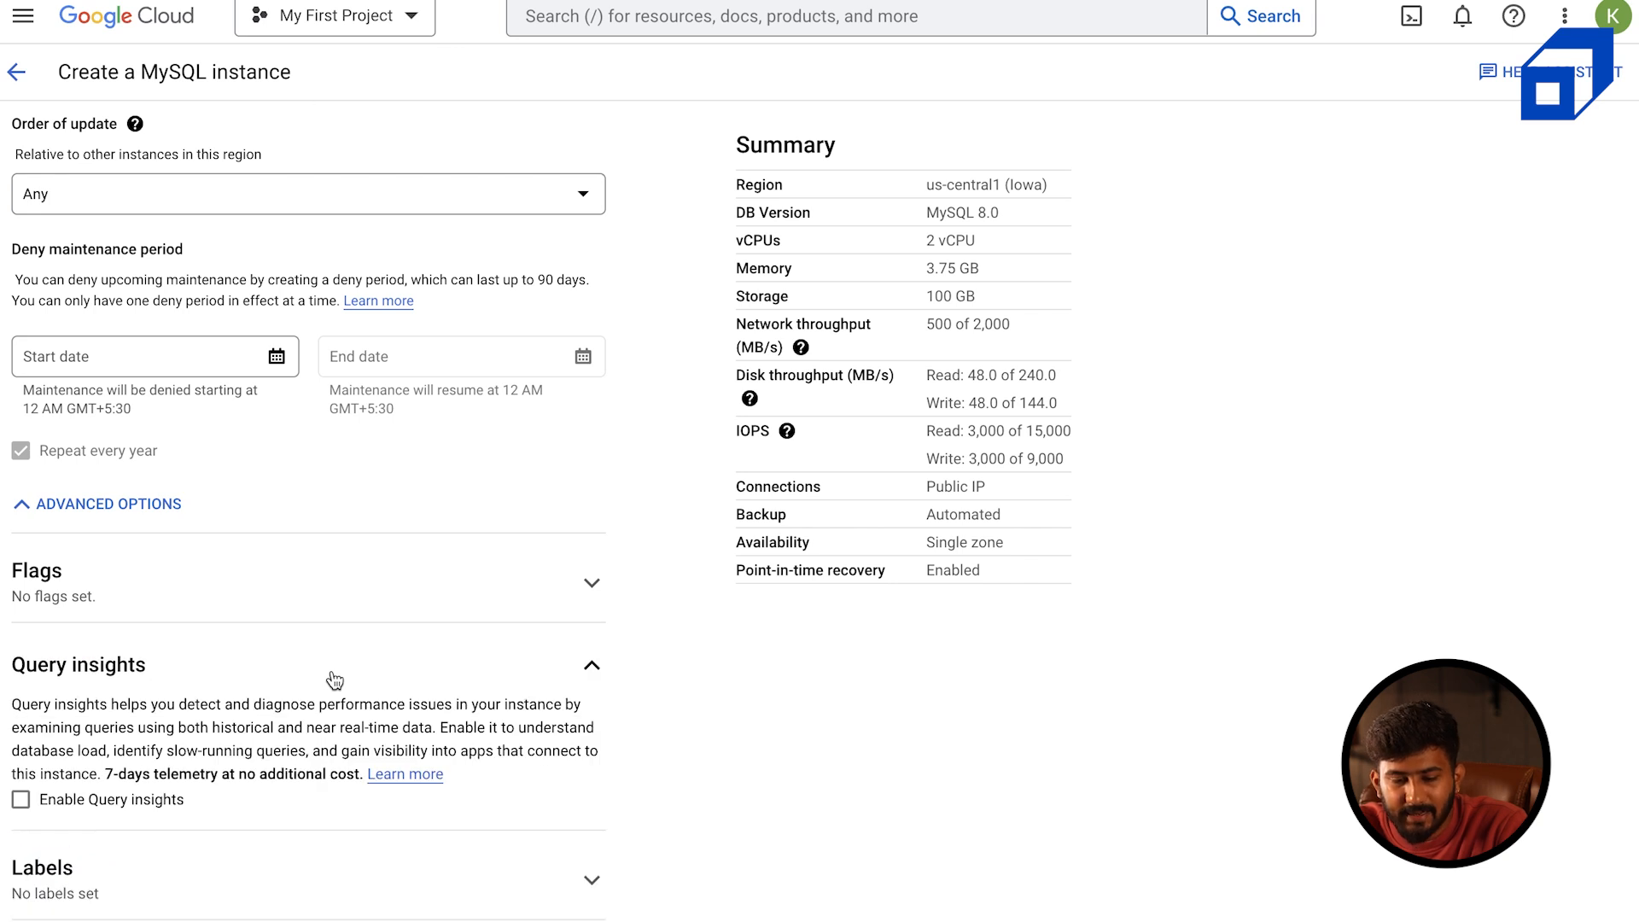
{"action": "scroll", "coordinate": [334, 680], "scroll_direction": "down", "scroll_amount": 2}
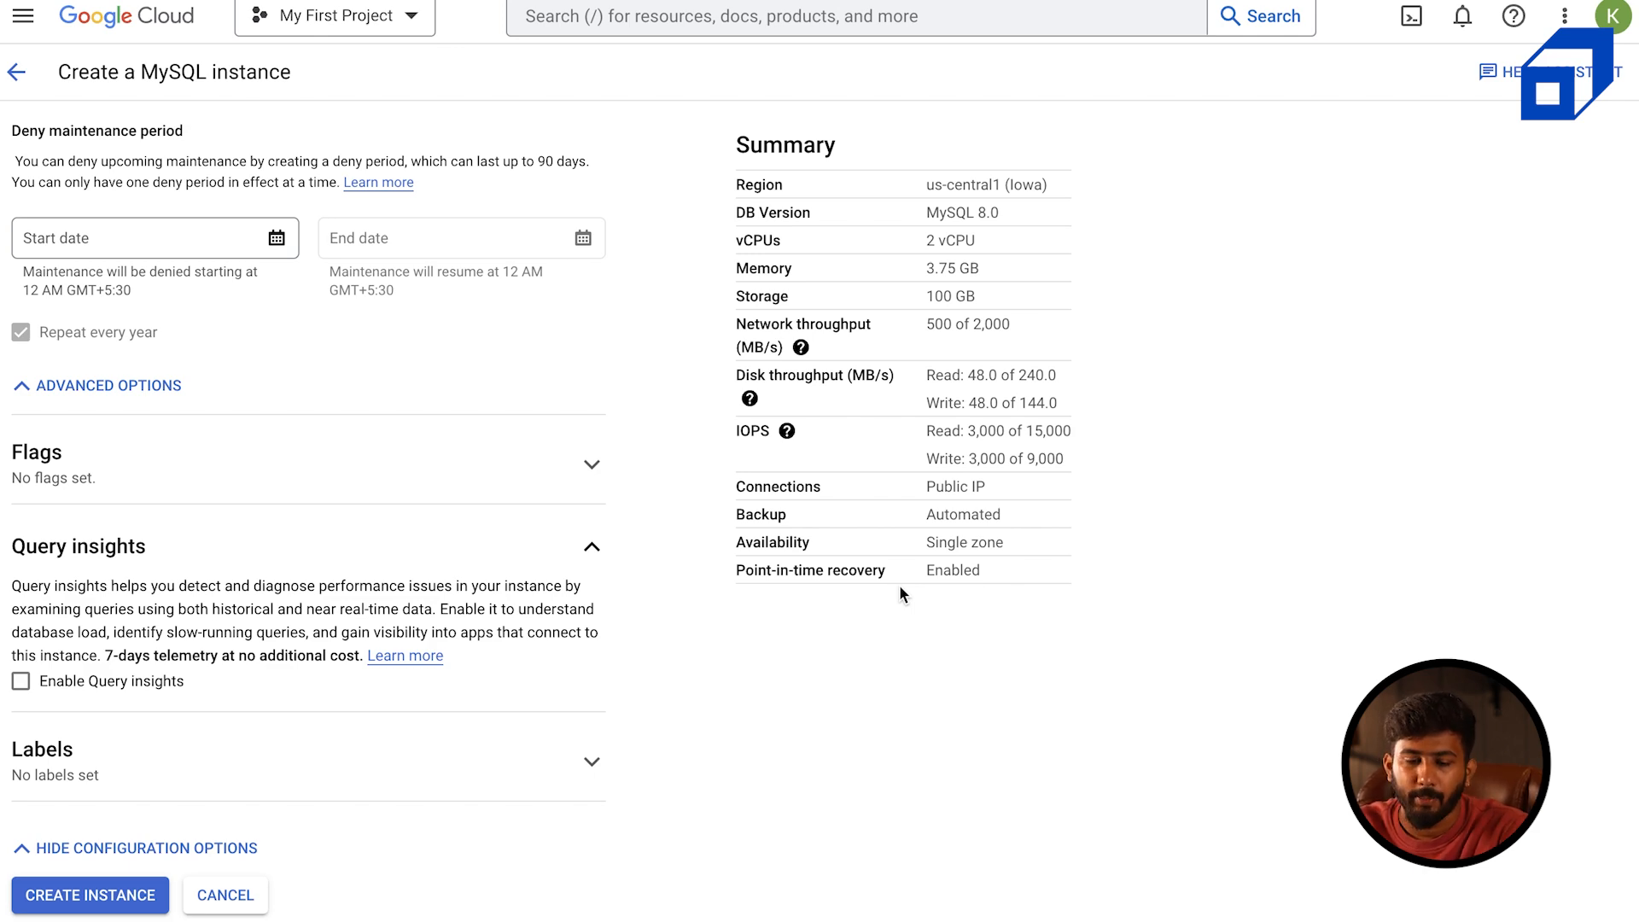
{"action": "left_click", "coordinate": [566, 544]}
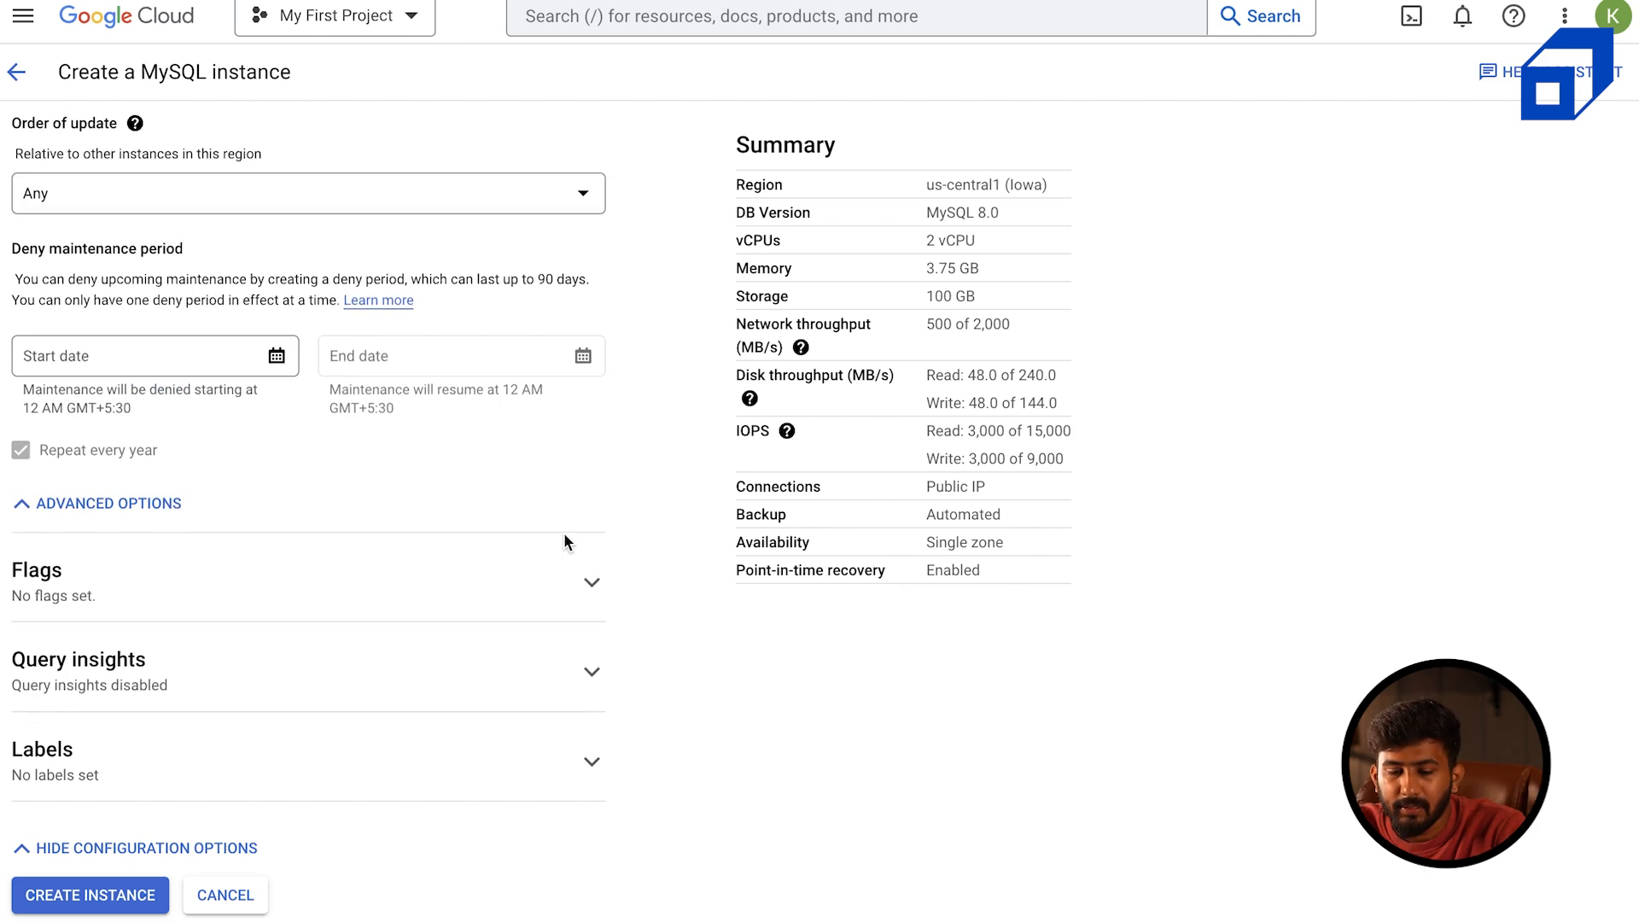
Examine the Labels settings, collapse them, and look back over the instance configuration
{"action": "left_click", "coordinate": [330, 789]}
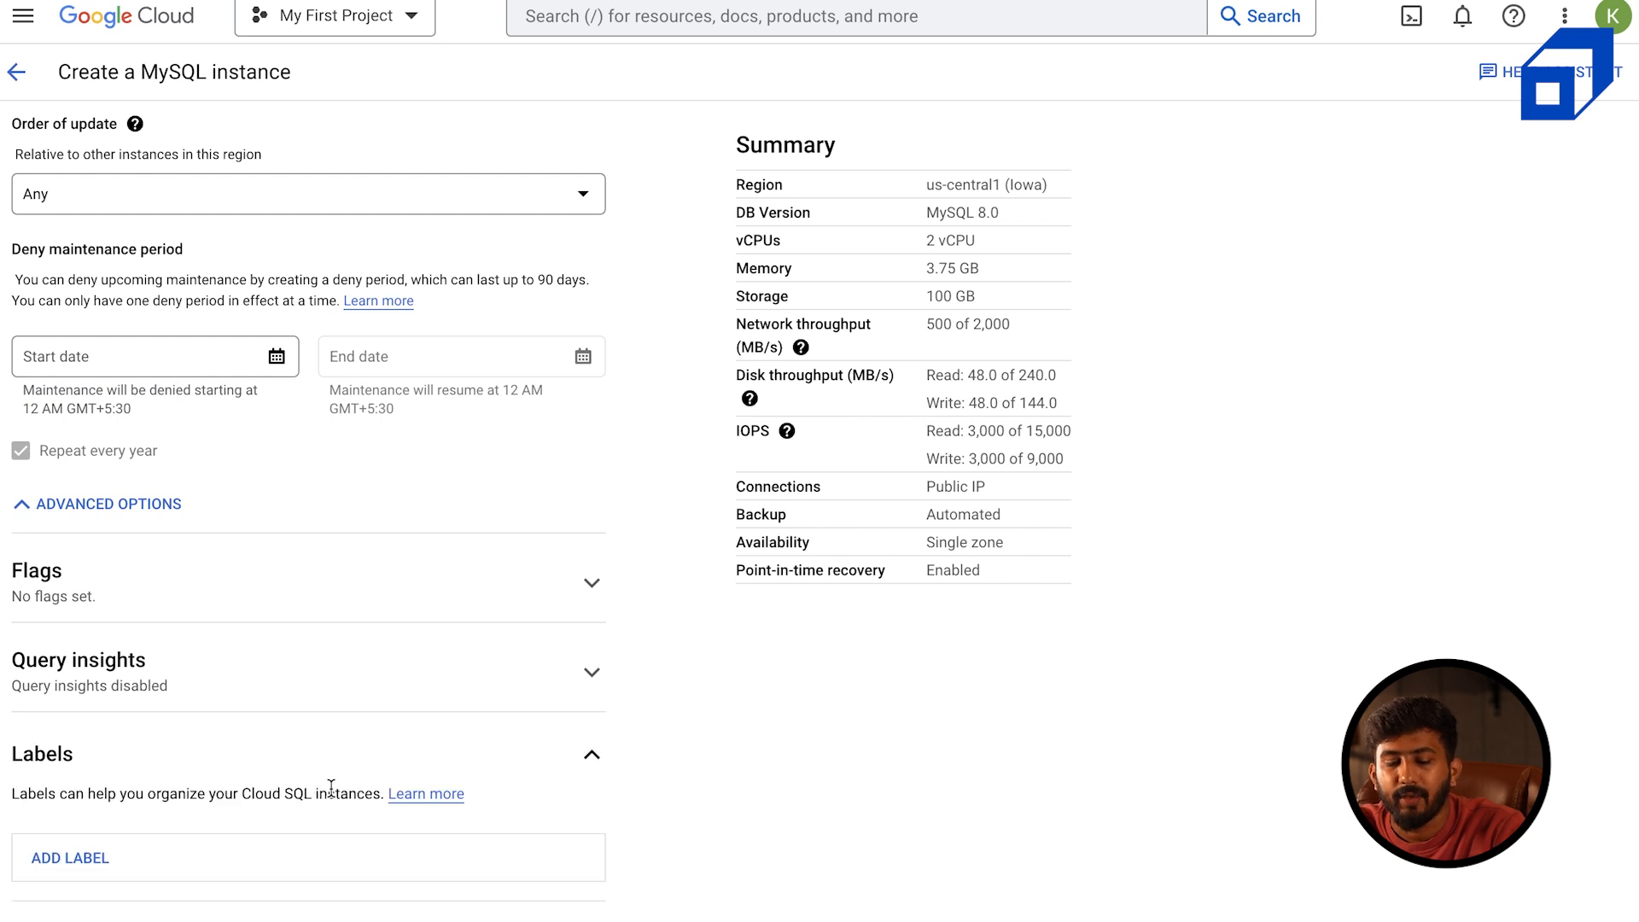
{"action": "scroll", "coordinate": [344, 771], "scroll_direction": "down", "scroll_amount": 1}
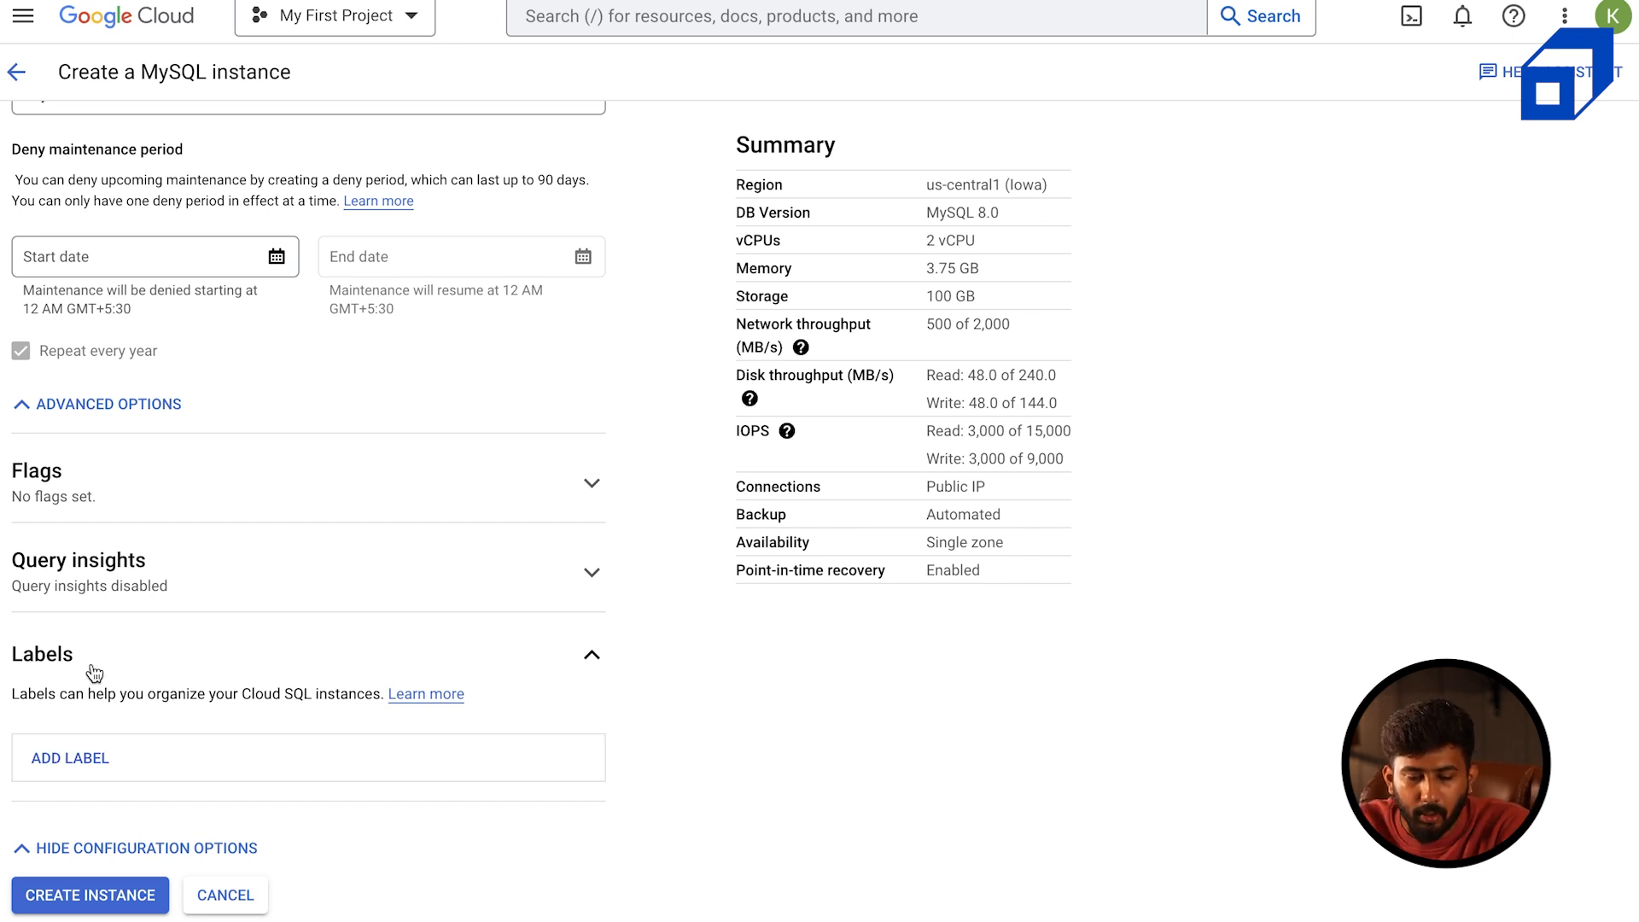
{"action": "left_click", "coordinate": [585, 664]}
{"action": "scroll", "coordinate": [554, 330], "scroll_direction": "up", "scroll_amount": 15}
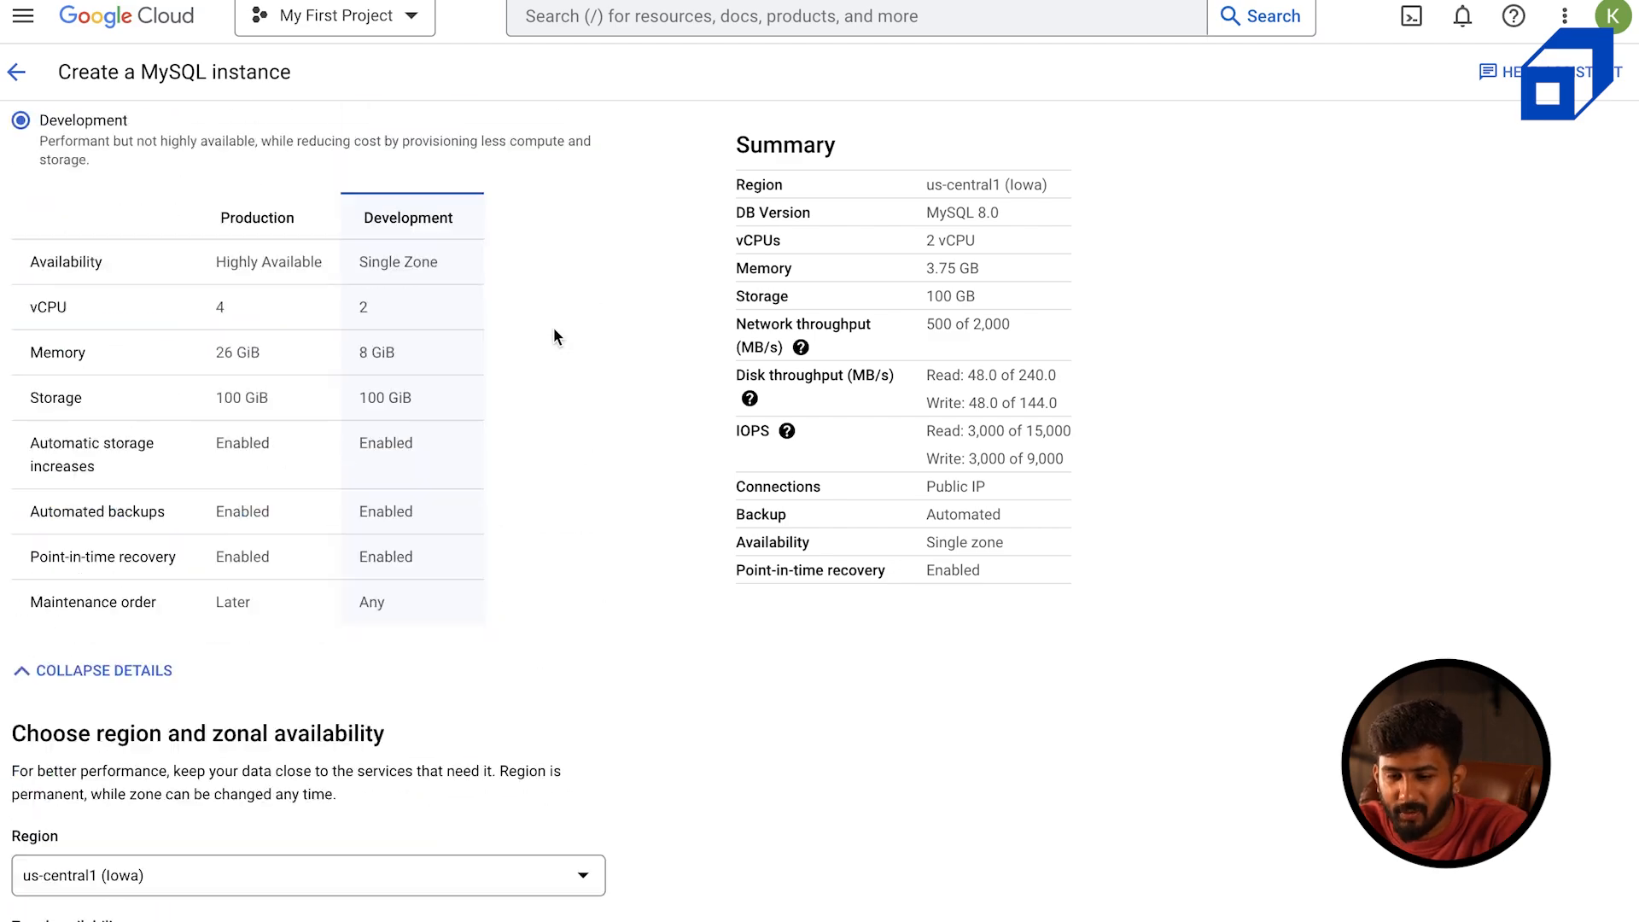
{"action": "scroll", "coordinate": [553, 335], "scroll_direction": "down", "scroll_amount": 15}
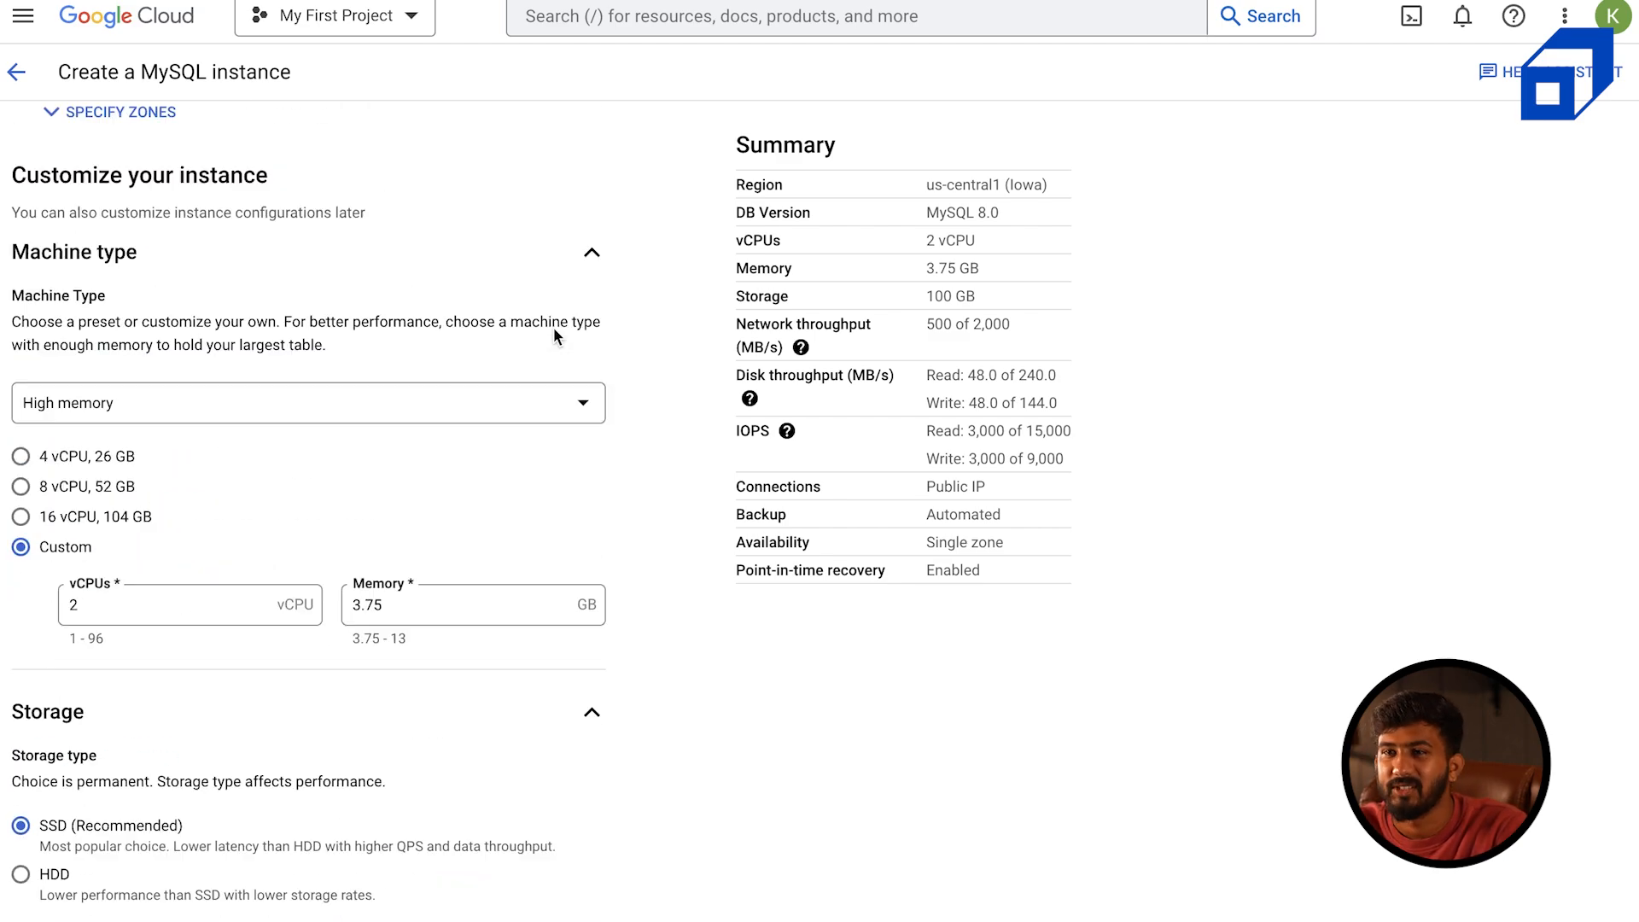
Create the MySQL instance with the chosen configuration and dismiss the browser's offer to save the password
{"action": "left_click", "coordinate": [89, 894]}
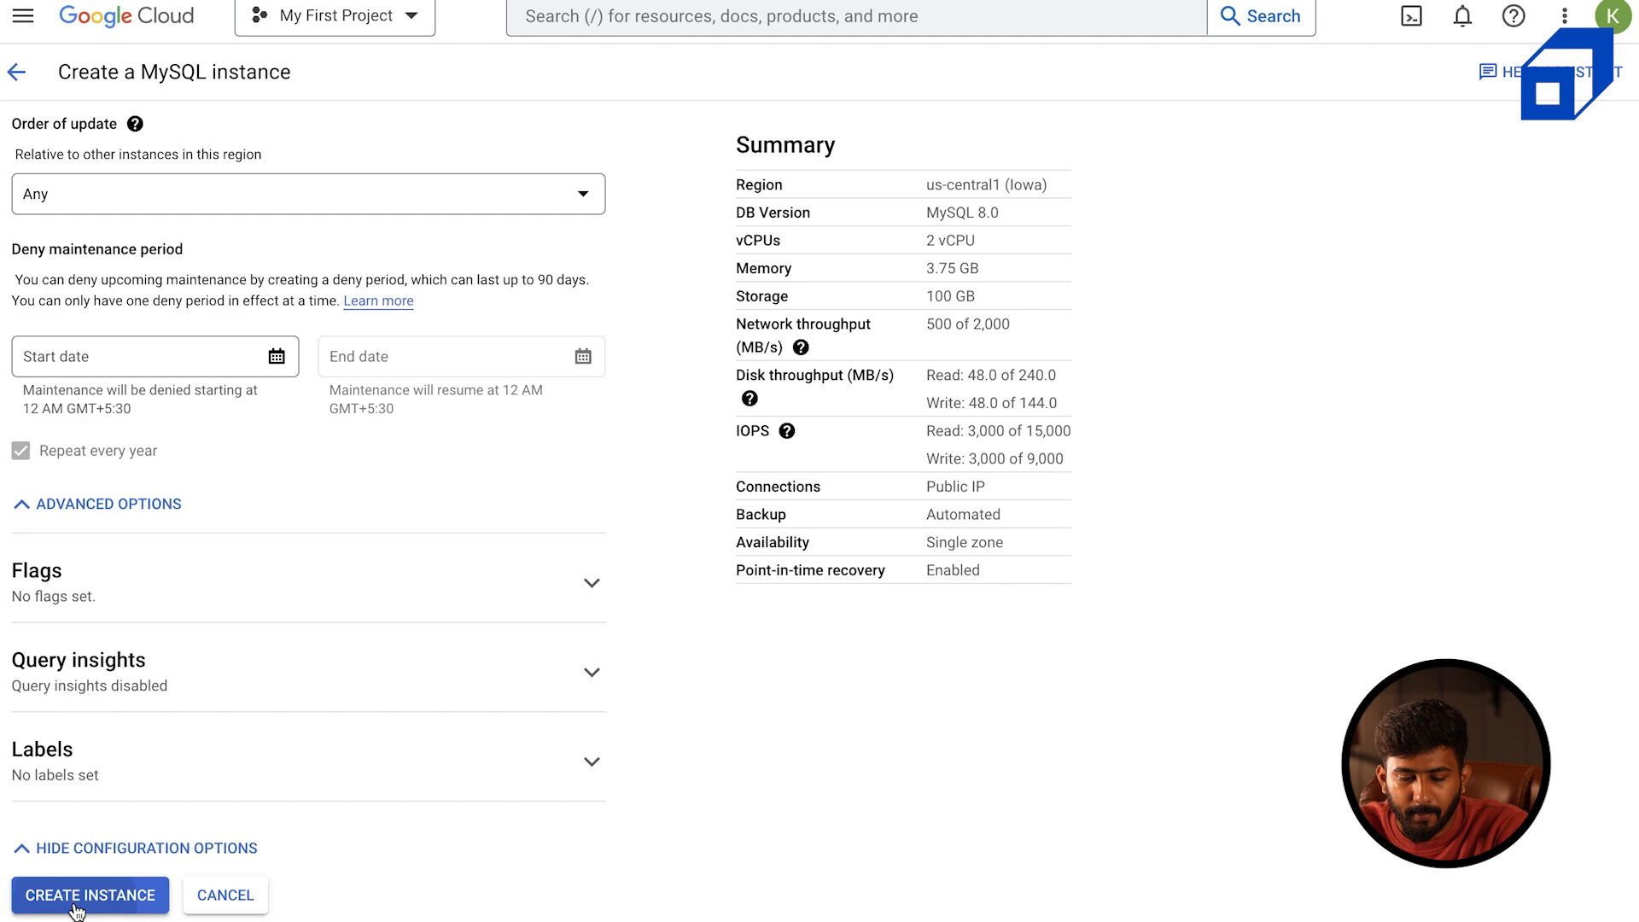
{"action": "left_click", "coordinate": [374, 898]}
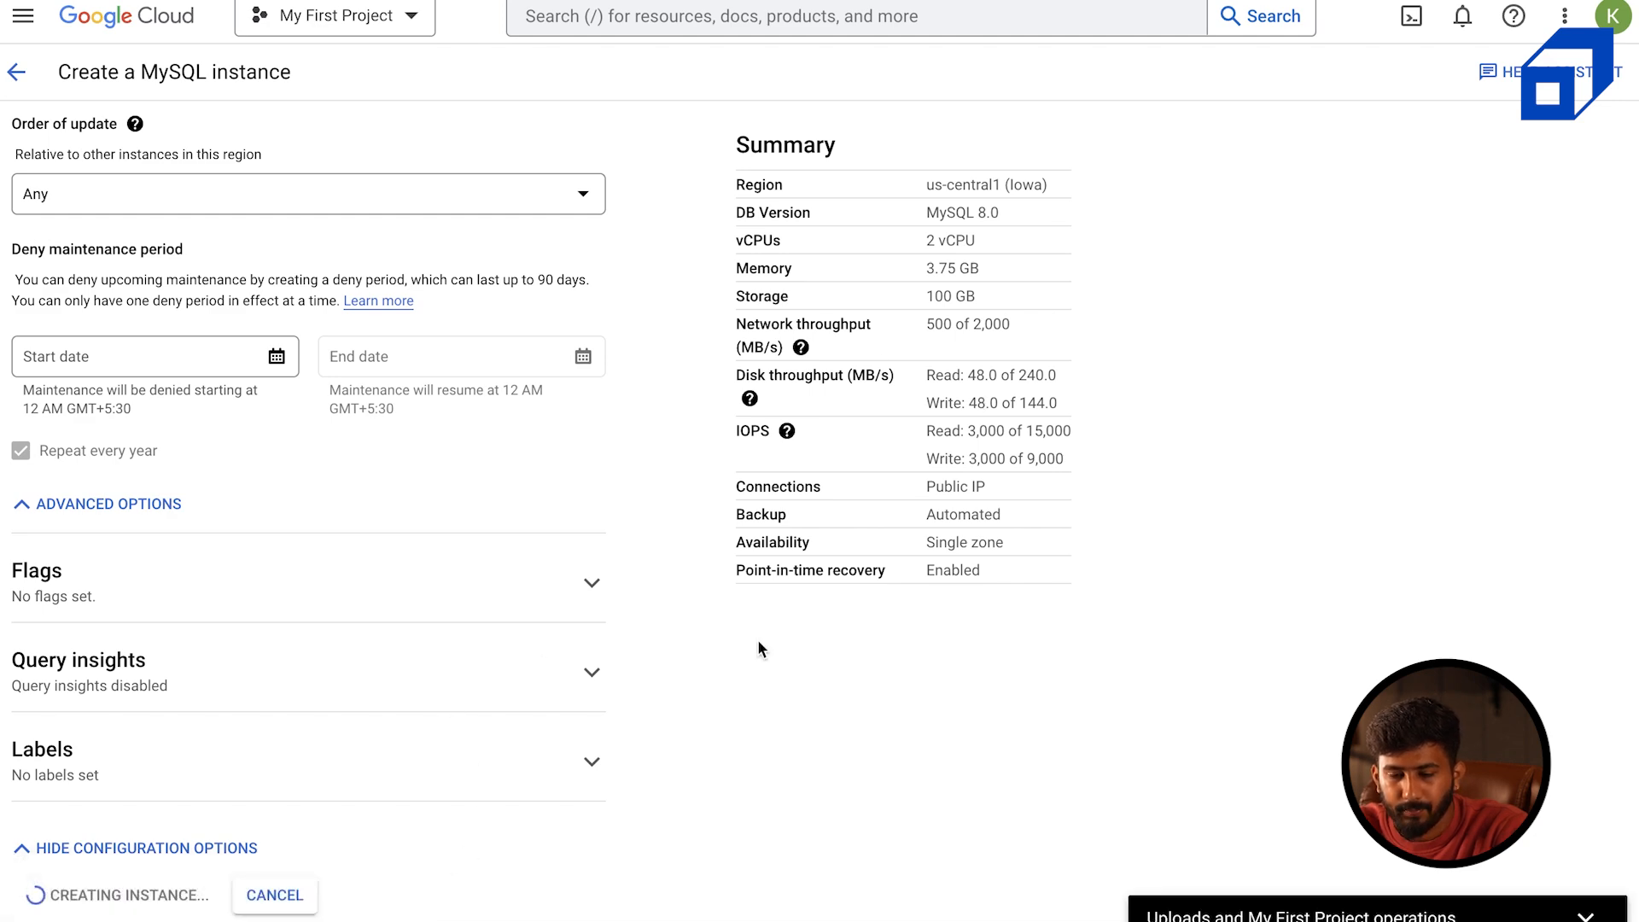
{"action": "scroll", "coordinate": [648, 502], "scroll_direction": "up", "scroll_amount": 10}
{"action": "scroll", "coordinate": [647, 506], "scroll_direction": "up", "scroll_amount": 10}
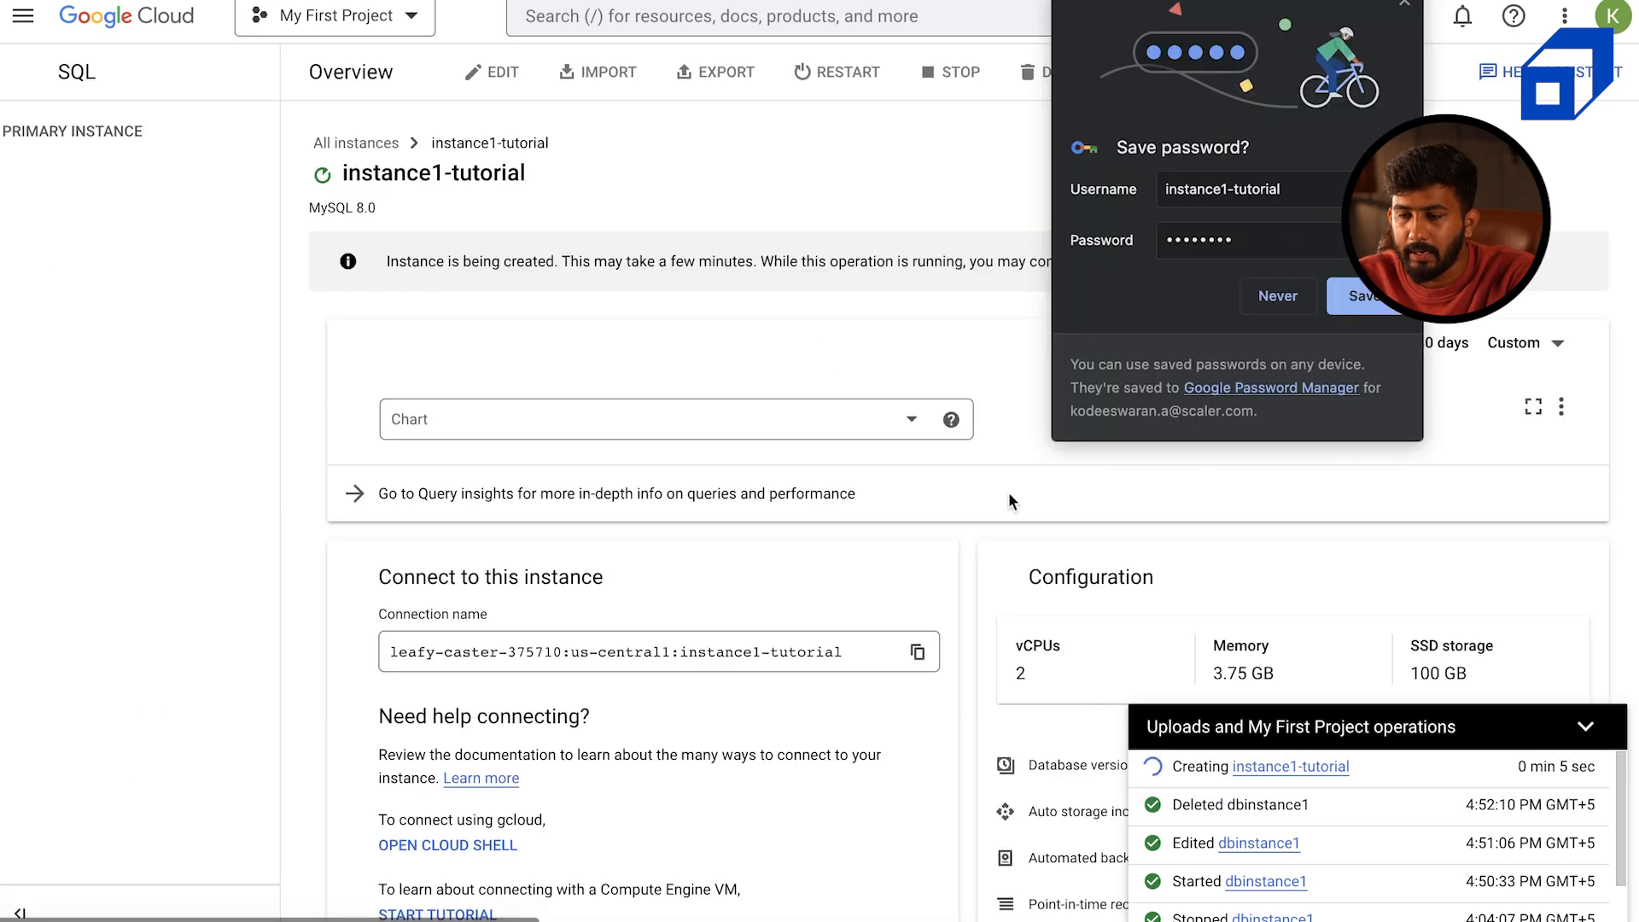
{"action": "left_click", "coordinate": [1404, 3]}
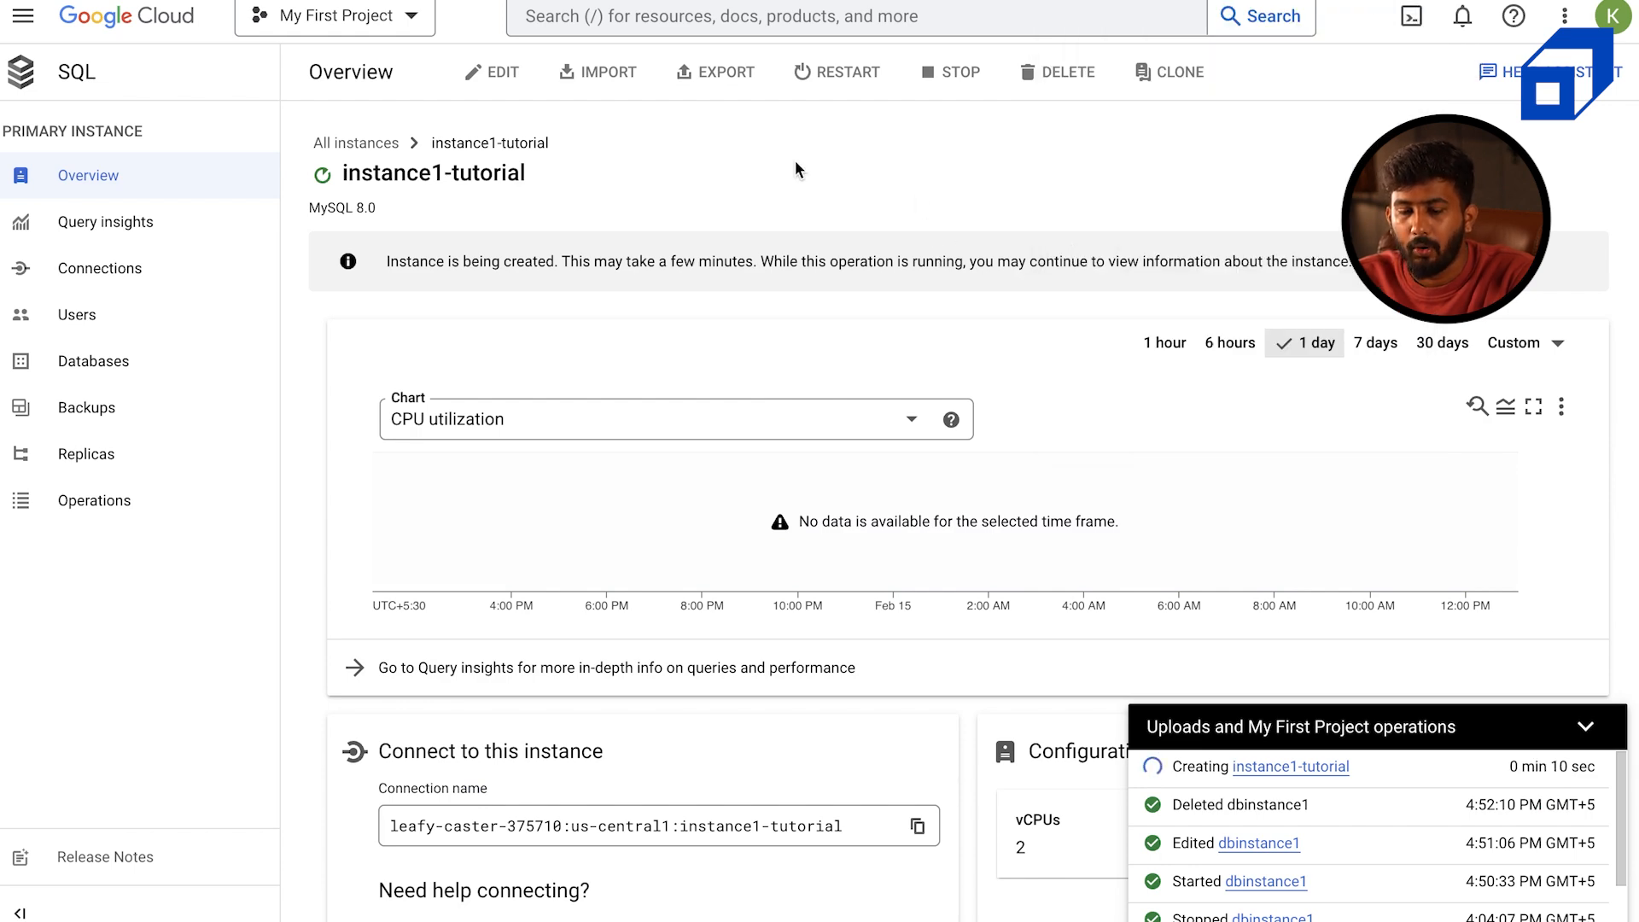
Review the connection details, configuration summary, and operations and logs on the overview of the instance being created
{"action": "scroll", "coordinate": [795, 167], "scroll_direction": "down", "scroll_amount": 10}
{"action": "scroll", "coordinate": [796, 167], "scroll_direction": "up", "scroll_amount": 4}
{"action": "scroll", "coordinate": [796, 167], "scroll_direction": "up", "scroll_amount": 1}
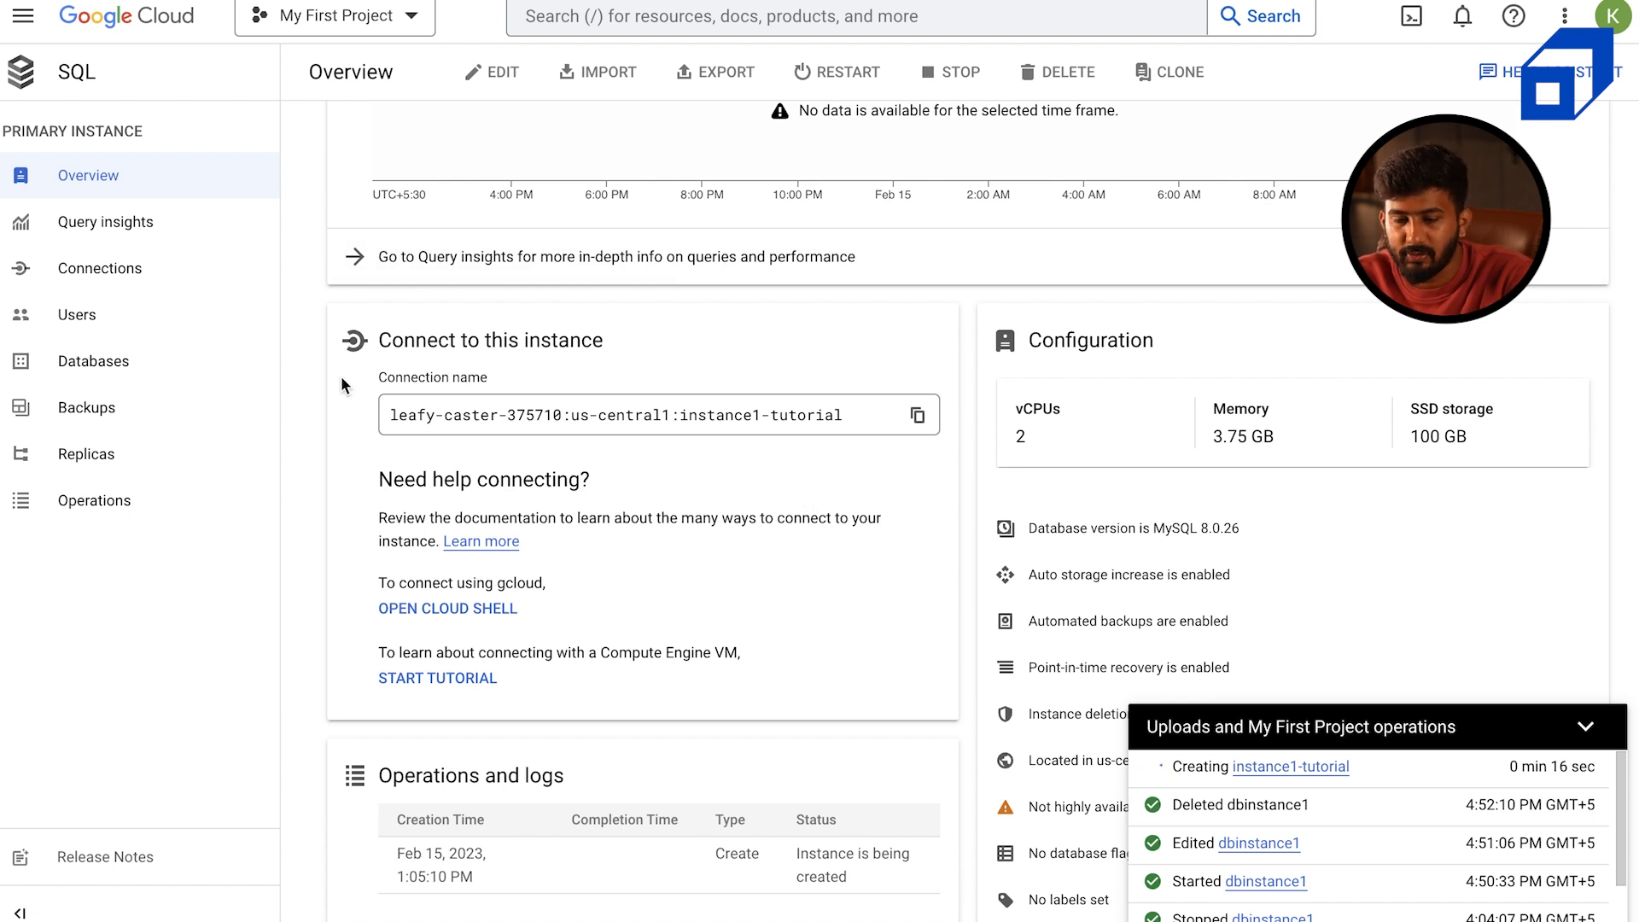
{"action": "scroll", "coordinate": [794, 414], "scroll_direction": "down", "scroll_amount": 4}
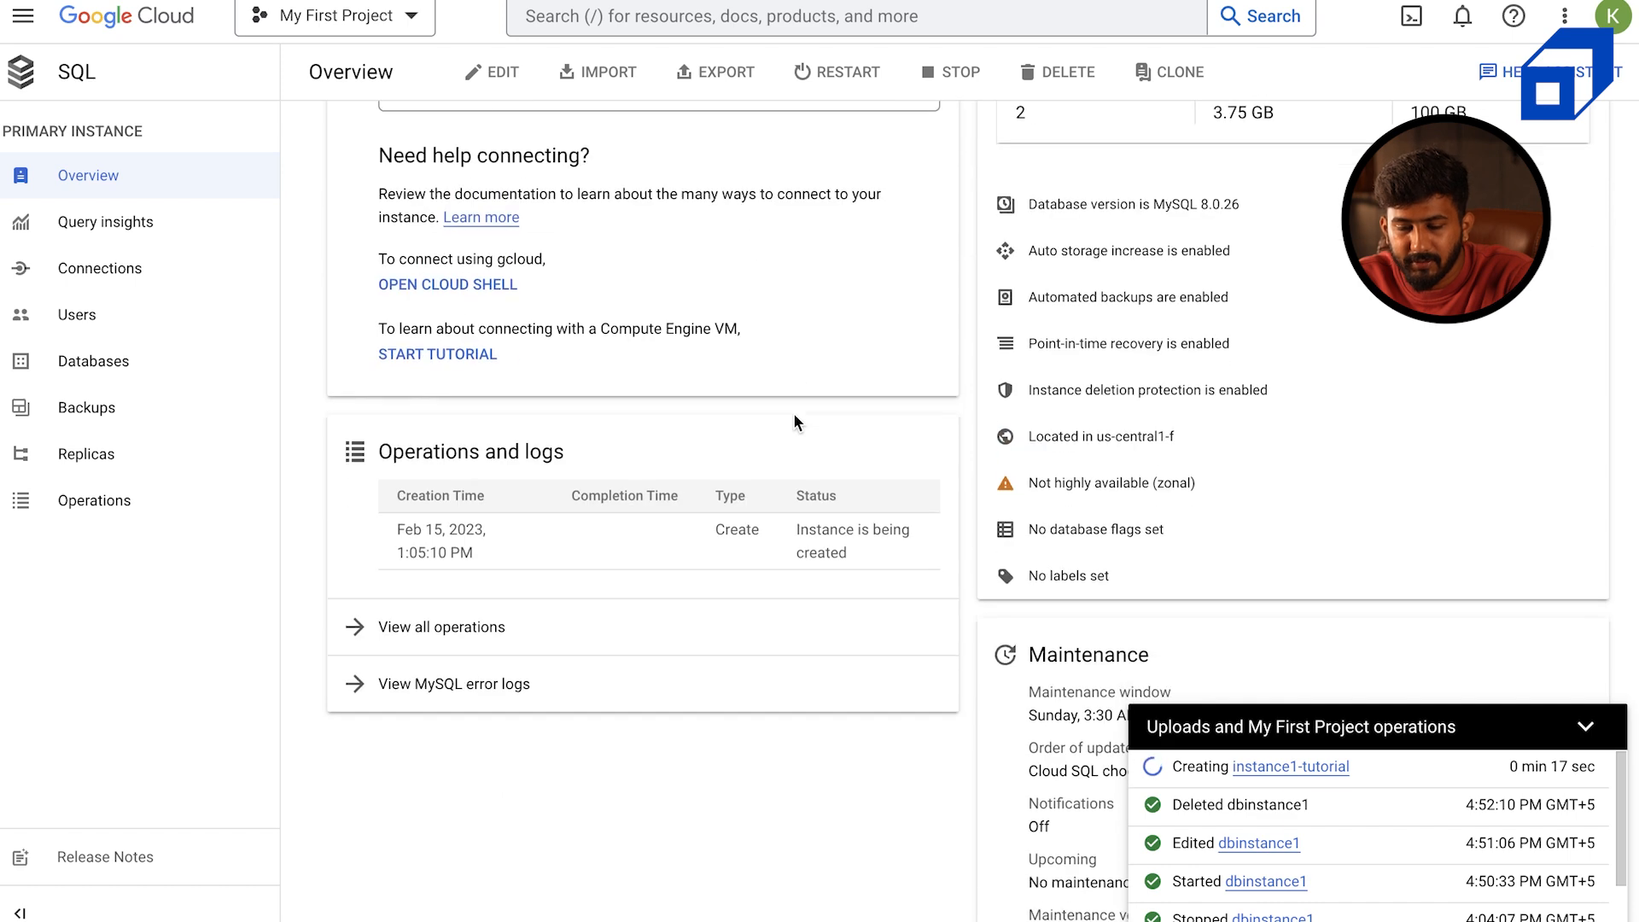
{"action": "scroll", "coordinate": [794, 421], "scroll_direction": "up", "scroll_amount": 9}
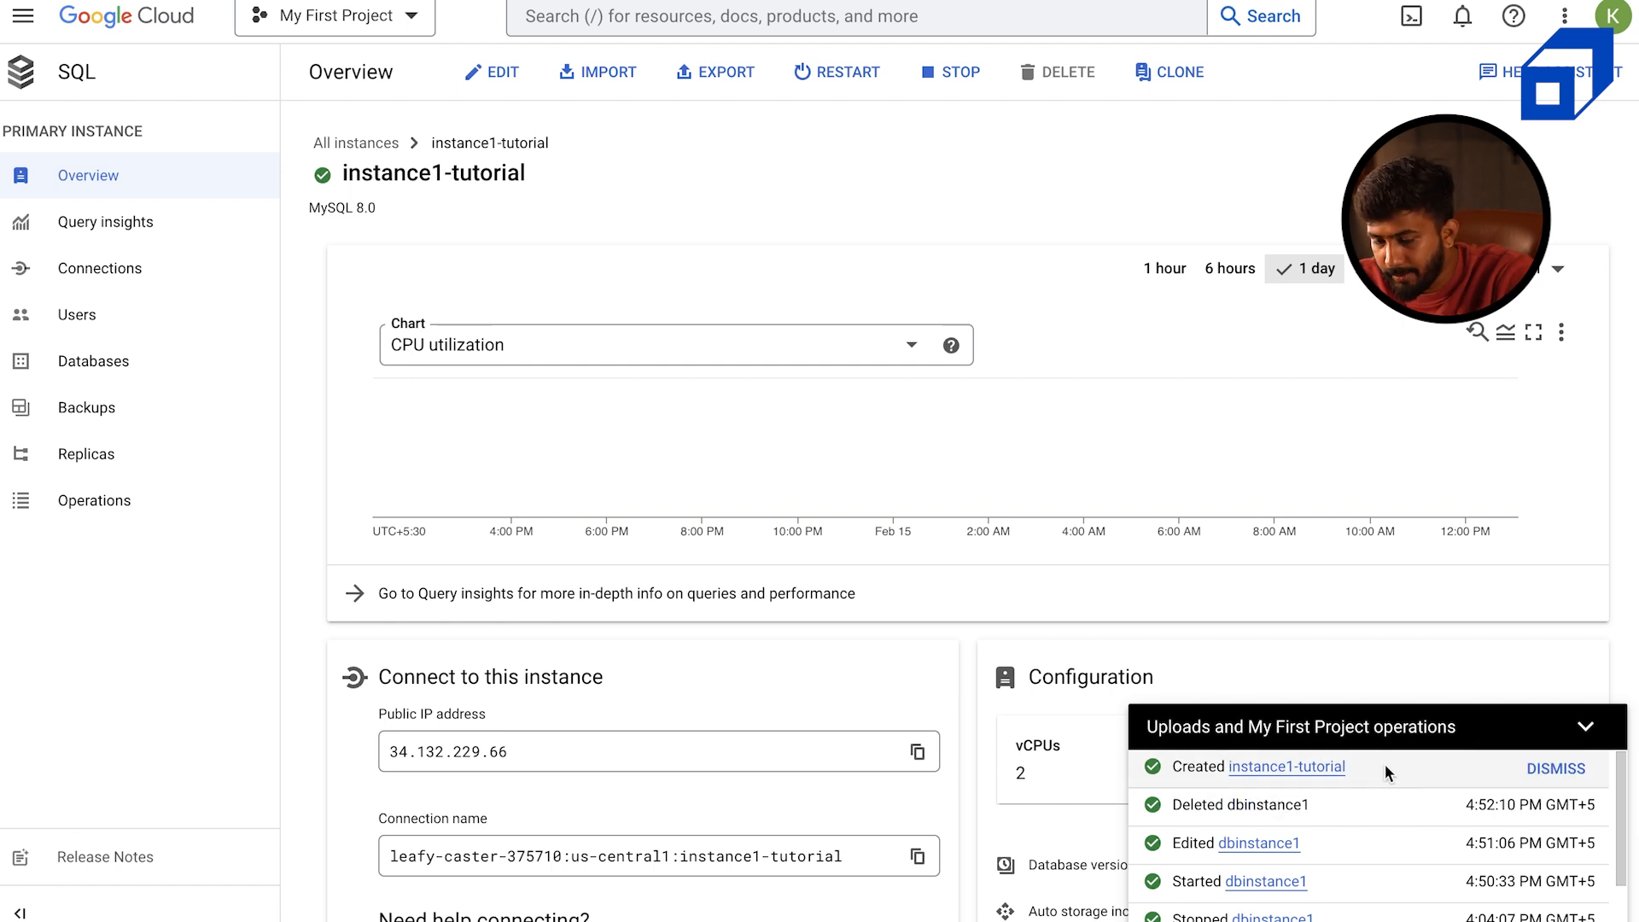
Check the status of instance1-tutorial, its public IP address and its connection name
{"action": "mouse_move", "coordinate": [323, 179]}
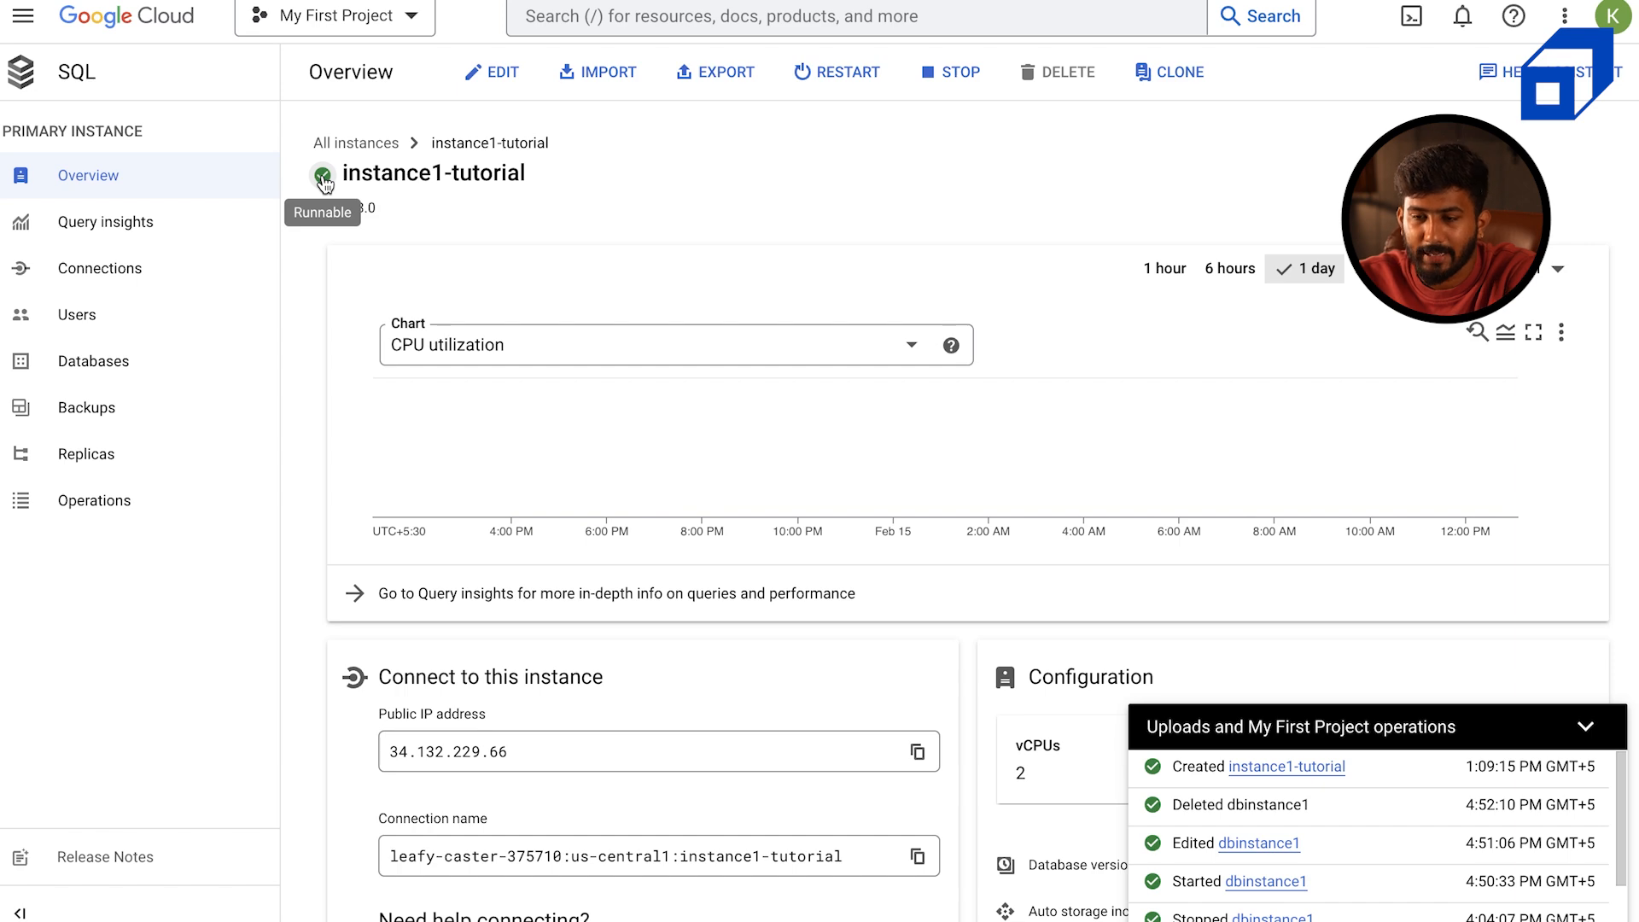
{"action": "scroll", "coordinate": [985, 509], "scroll_direction": "down", "scroll_amount": 2}
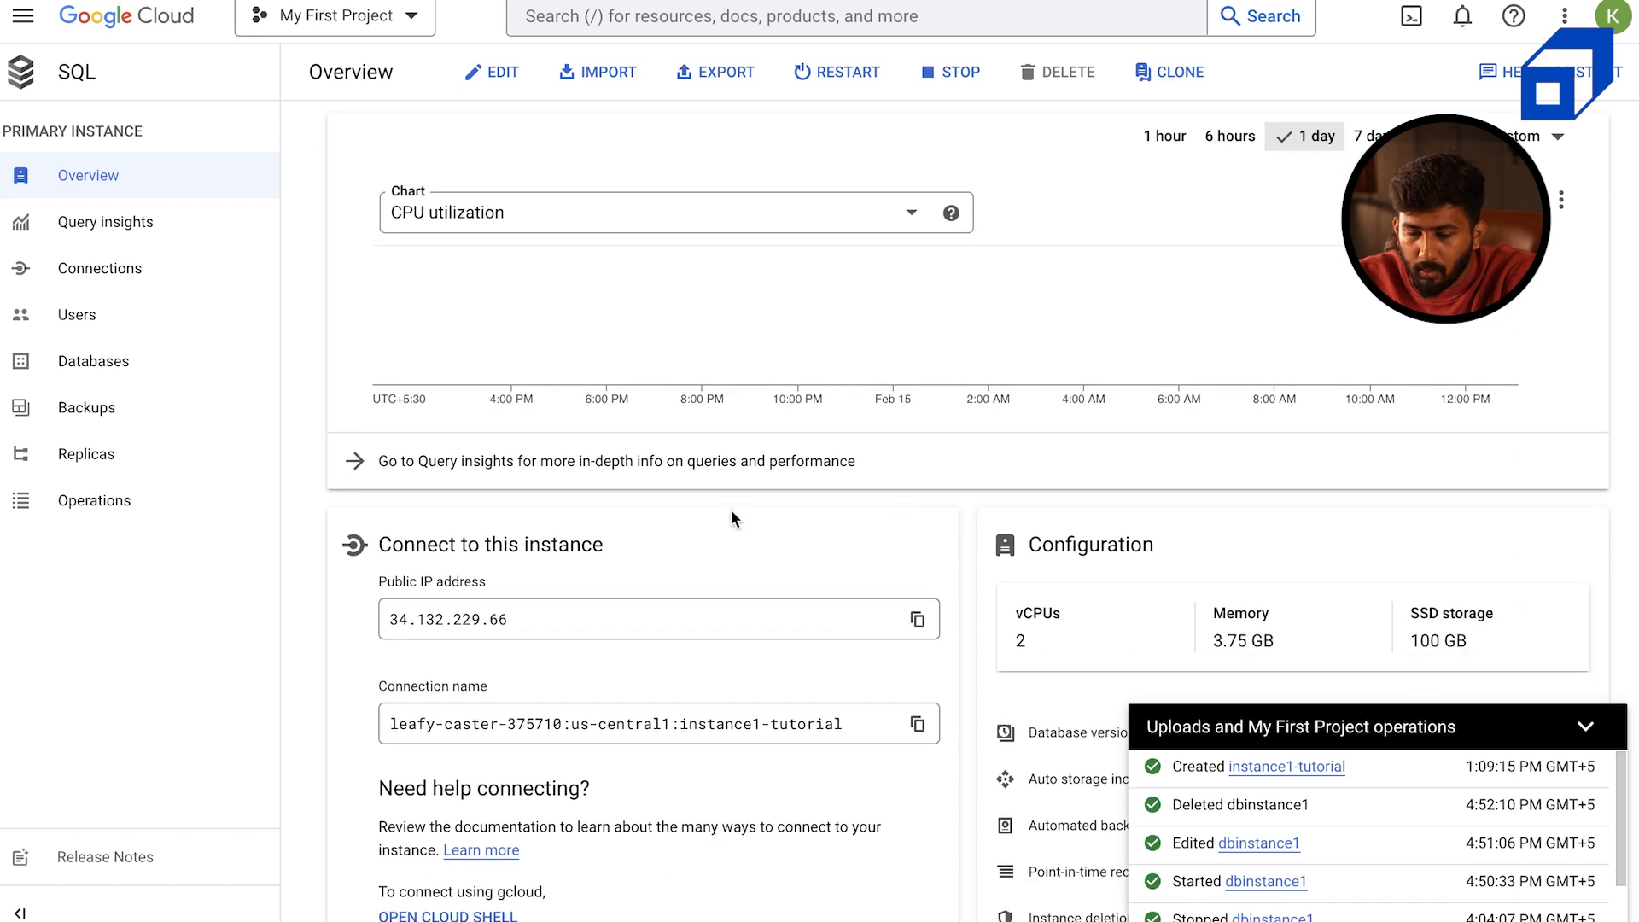
{"action": "scroll", "coordinate": [795, 507], "scroll_direction": "down", "scroll_amount": 2}
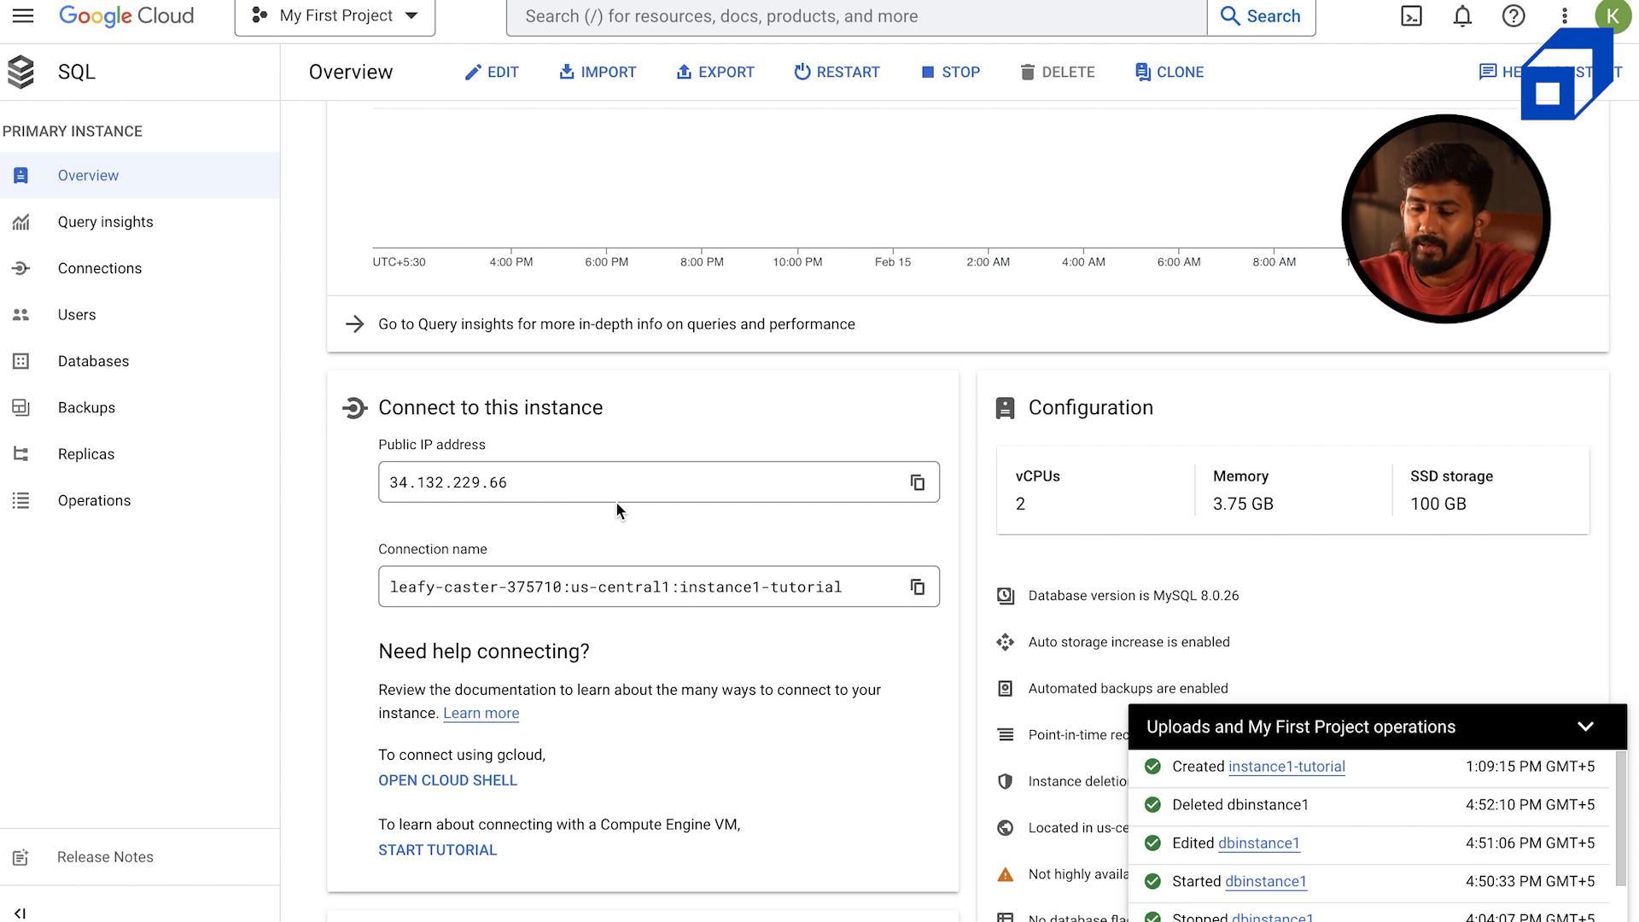
{"action": "scroll", "coordinate": [617, 500], "scroll_direction": "down", "scroll_amount": 4}
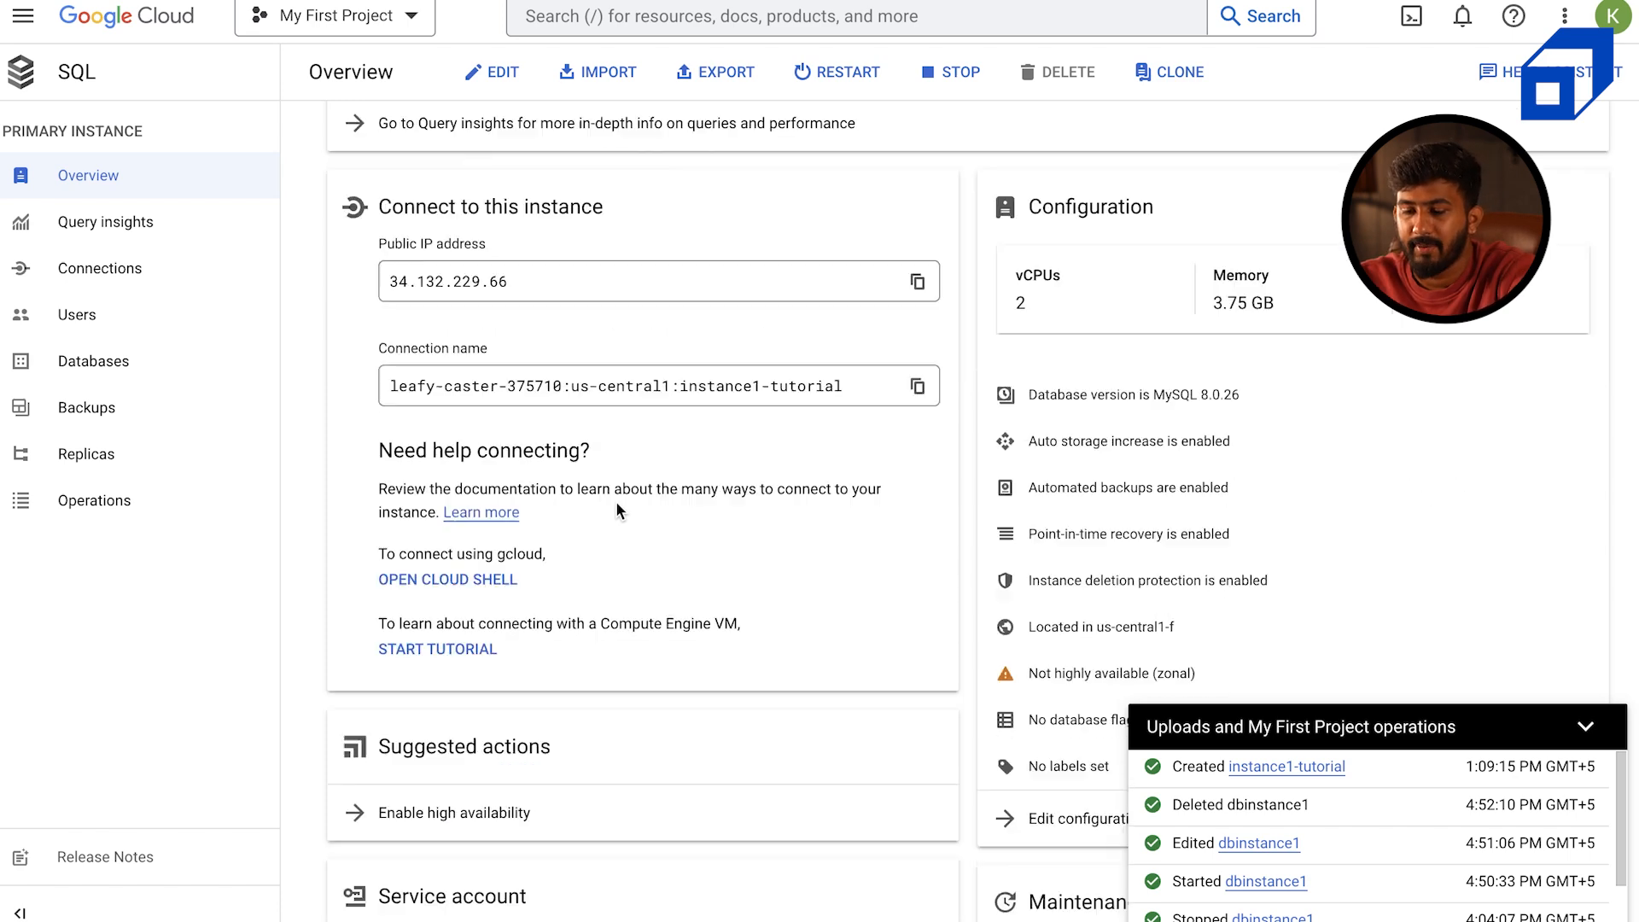
Collapse the project operations list and examine the instance's configuration, suggested actions and maintenance details
{"action": "left_click", "coordinate": [1585, 727]}
{"action": "scroll", "coordinate": [1334, 374], "scroll_direction": "up", "scroll_amount": 2}
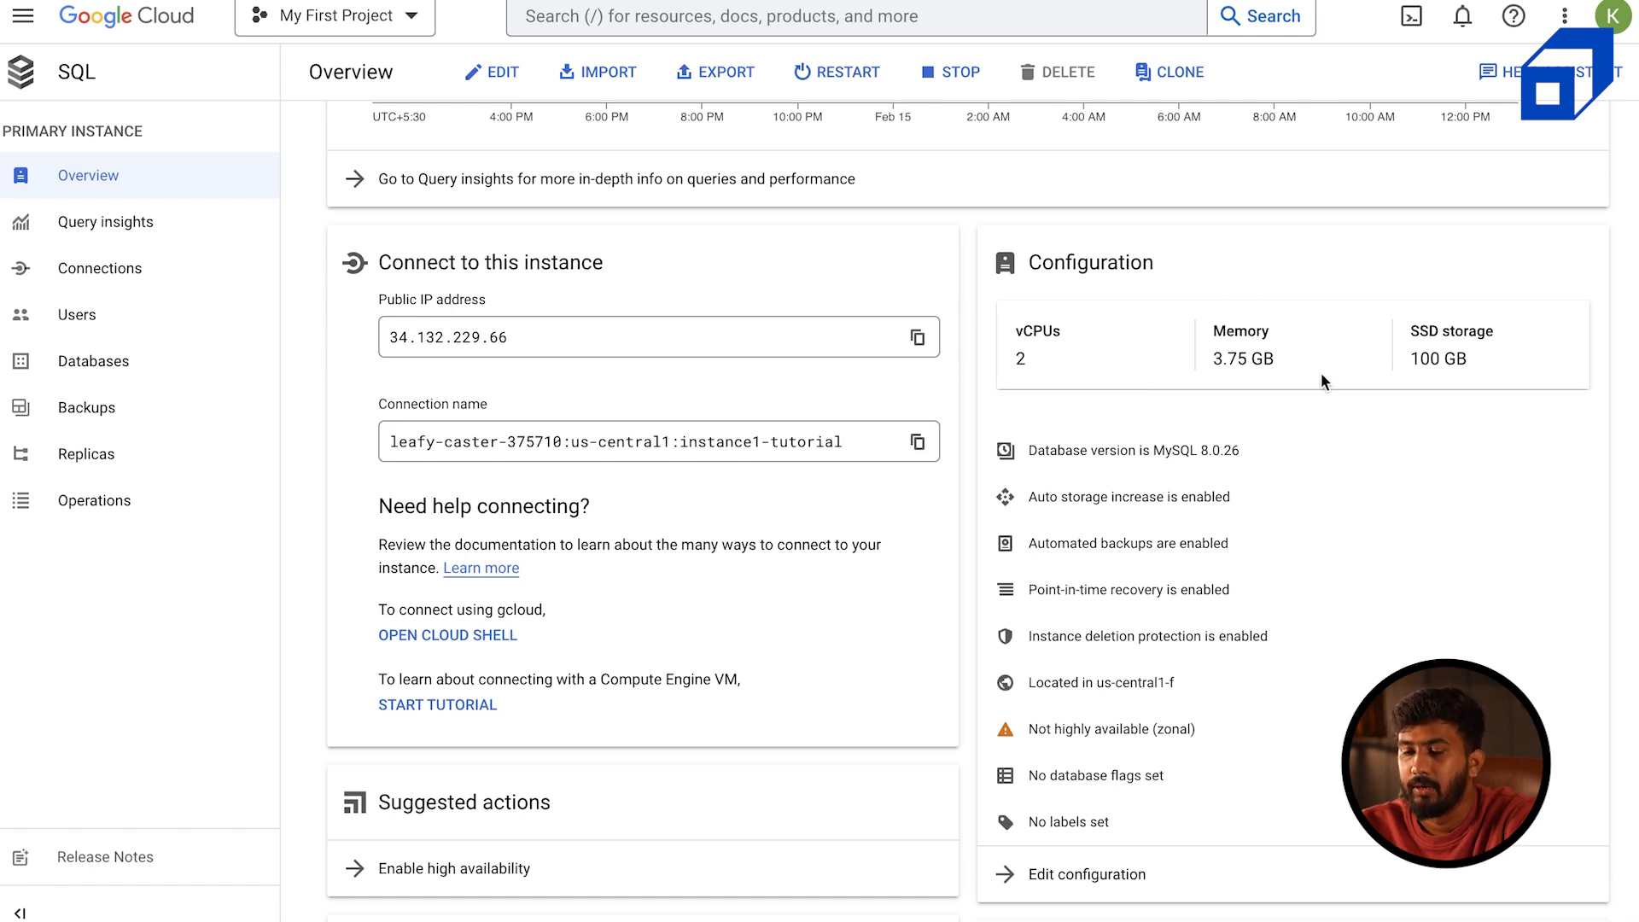
{"action": "scroll", "coordinate": [1350, 365], "scroll_direction": "down", "scroll_amount": 1}
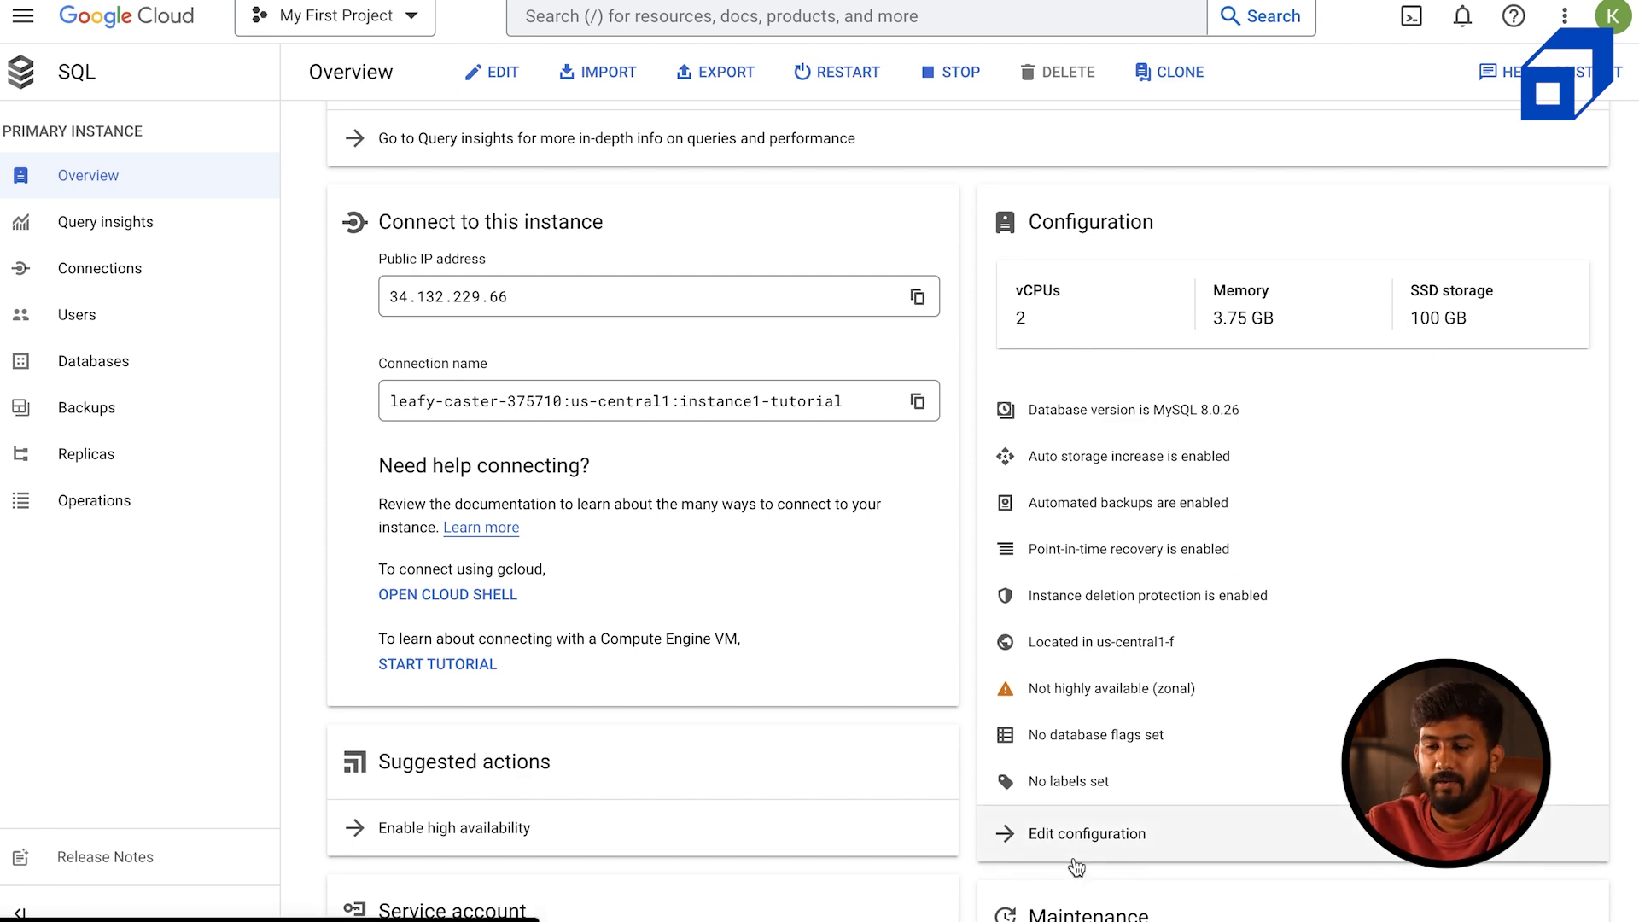
{"action": "scroll", "coordinate": [1076, 866], "scroll_direction": "down", "scroll_amount": 5}
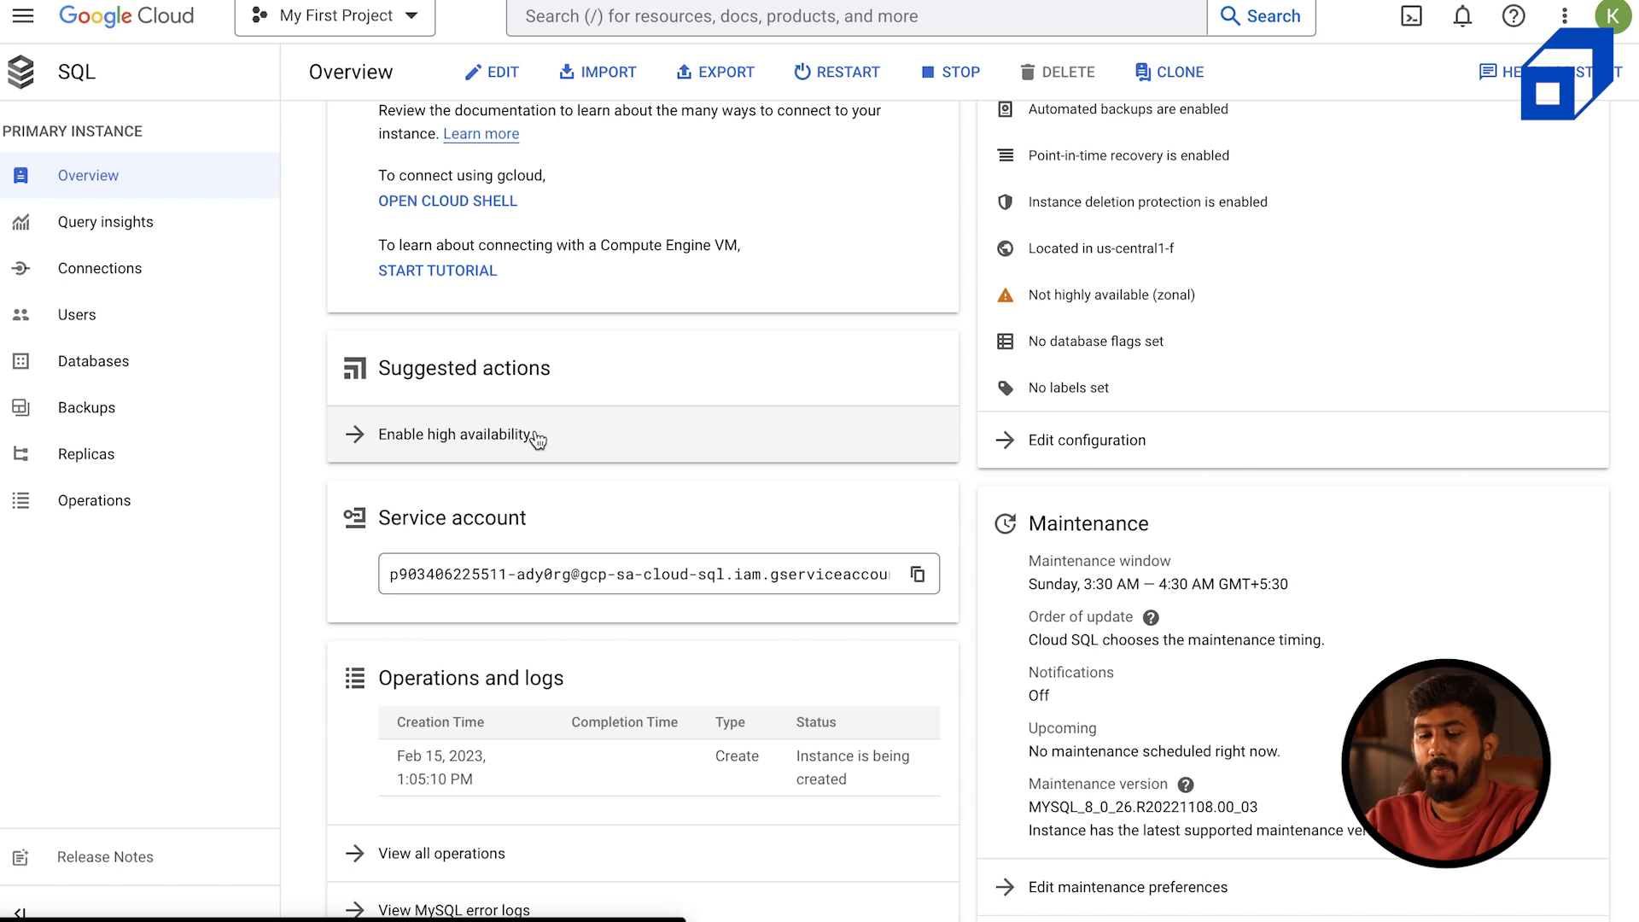
{"action": "scroll", "coordinate": [538, 439], "scroll_direction": "down", "scroll_amount": 1}
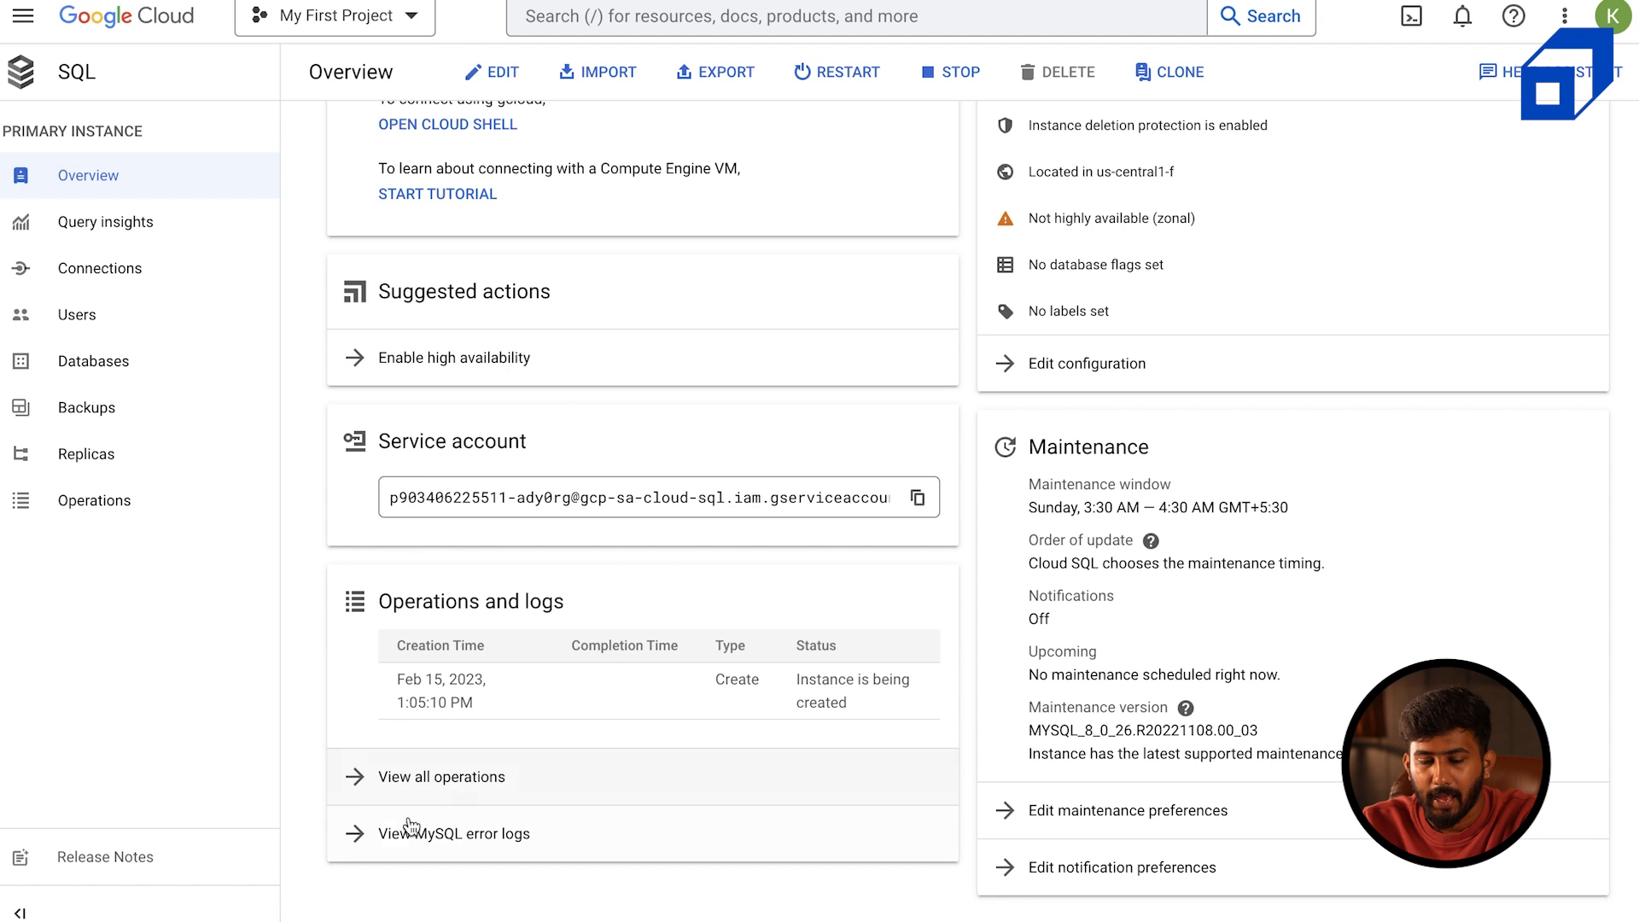
View the full operations log of instance1-tutorial and return to the instance overview
{"action": "left_click", "coordinate": [384, 779]}
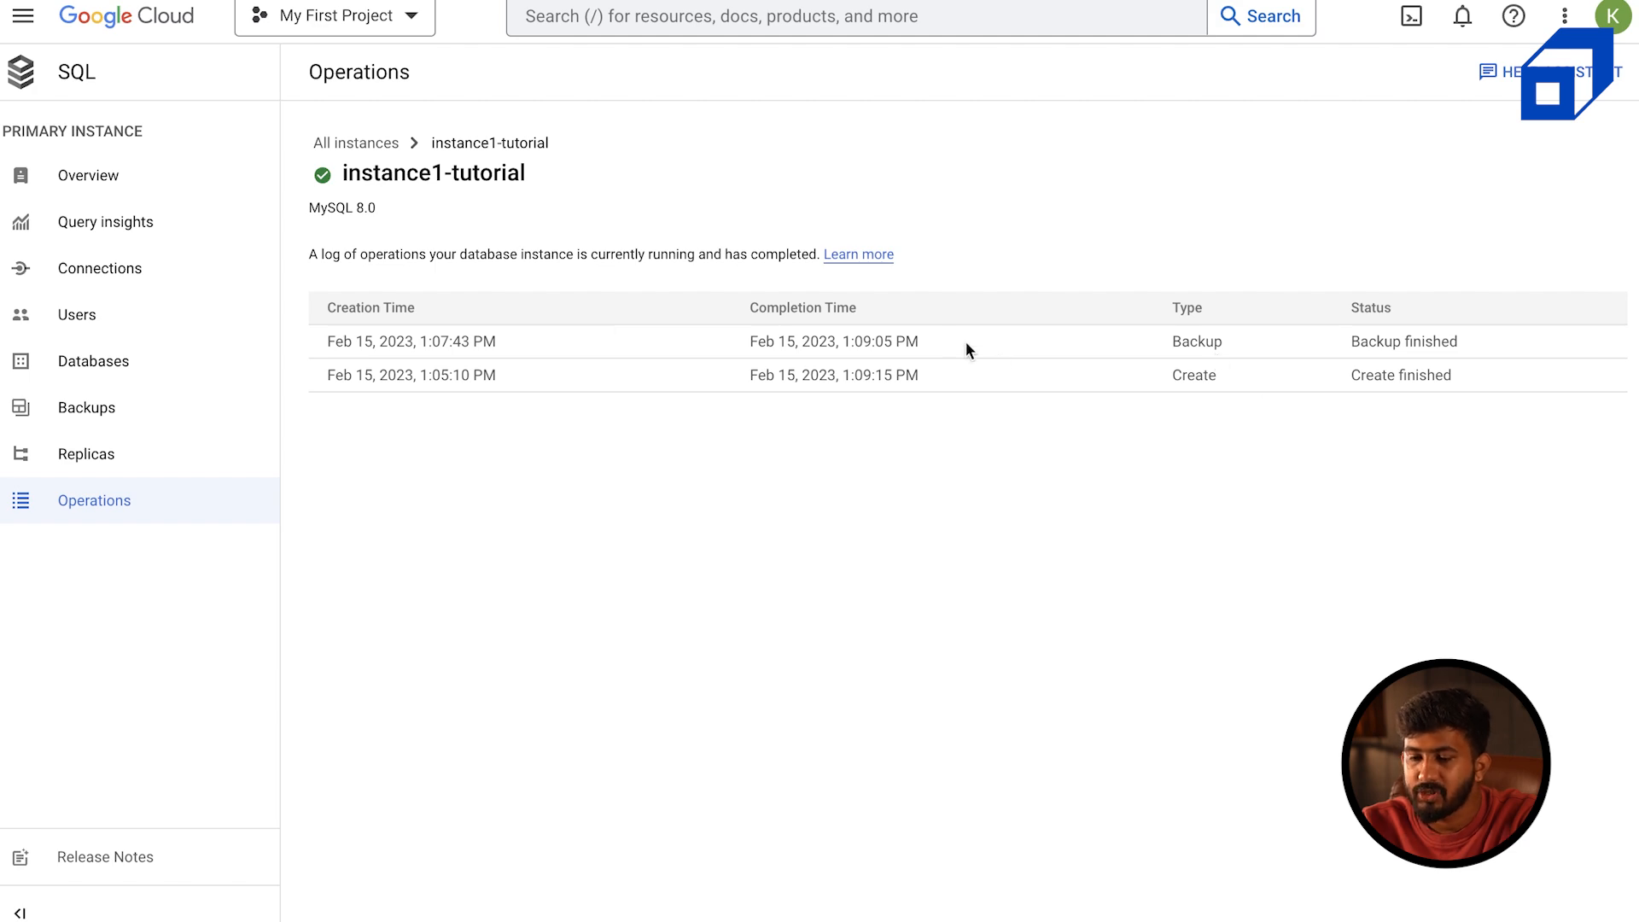
{"action": "left_click", "coordinate": [77, 449]}
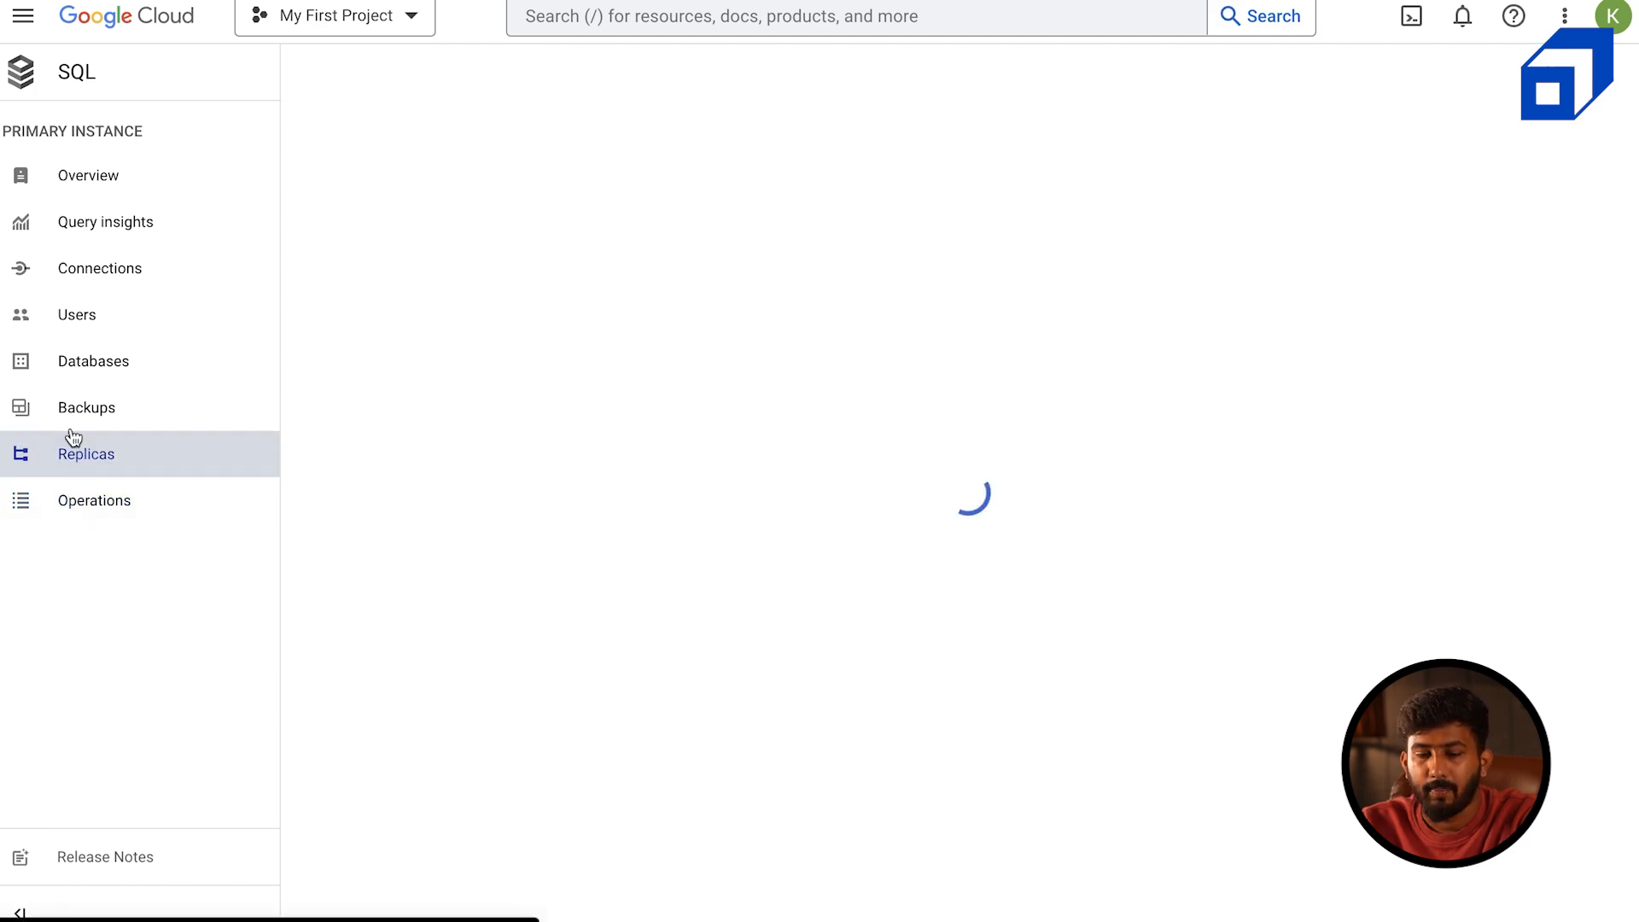
{"action": "left_click", "coordinate": [132, 182]}
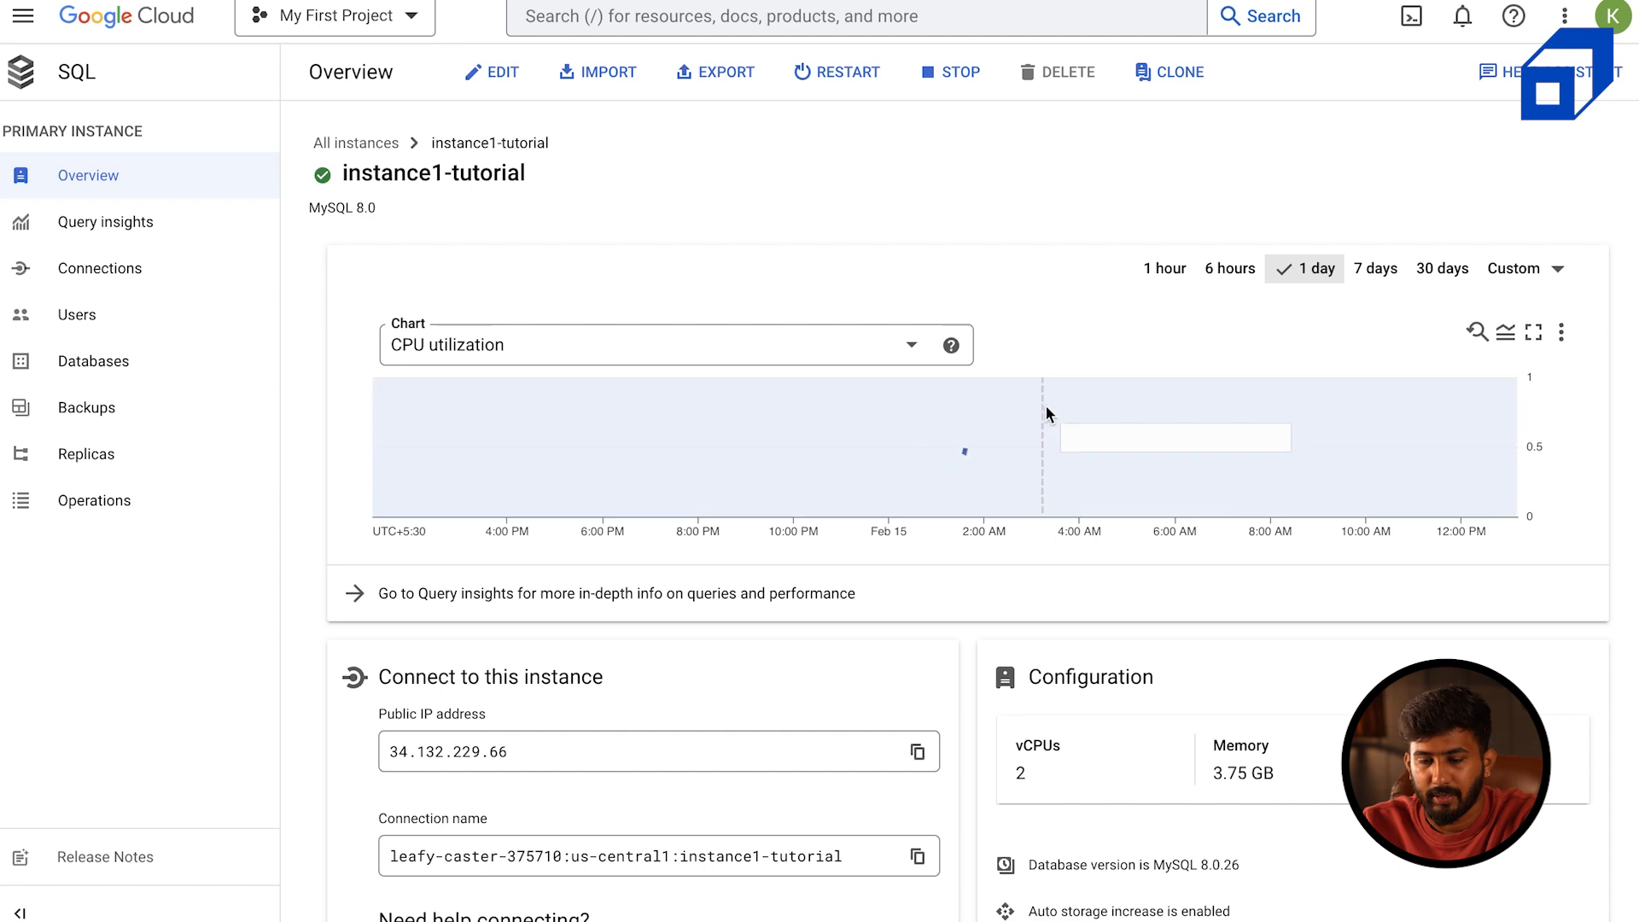
Look through the overview again, including the updated operations and logs, and go back to the monitoring chart
{"action": "scroll", "coordinate": [877, 642], "scroll_direction": "down", "scroll_amount": 3}
{"action": "scroll", "coordinate": [878, 642], "scroll_direction": "down", "scroll_amount": 2}
{"action": "scroll", "coordinate": [878, 642], "scroll_direction": "up", "scroll_amount": 5}
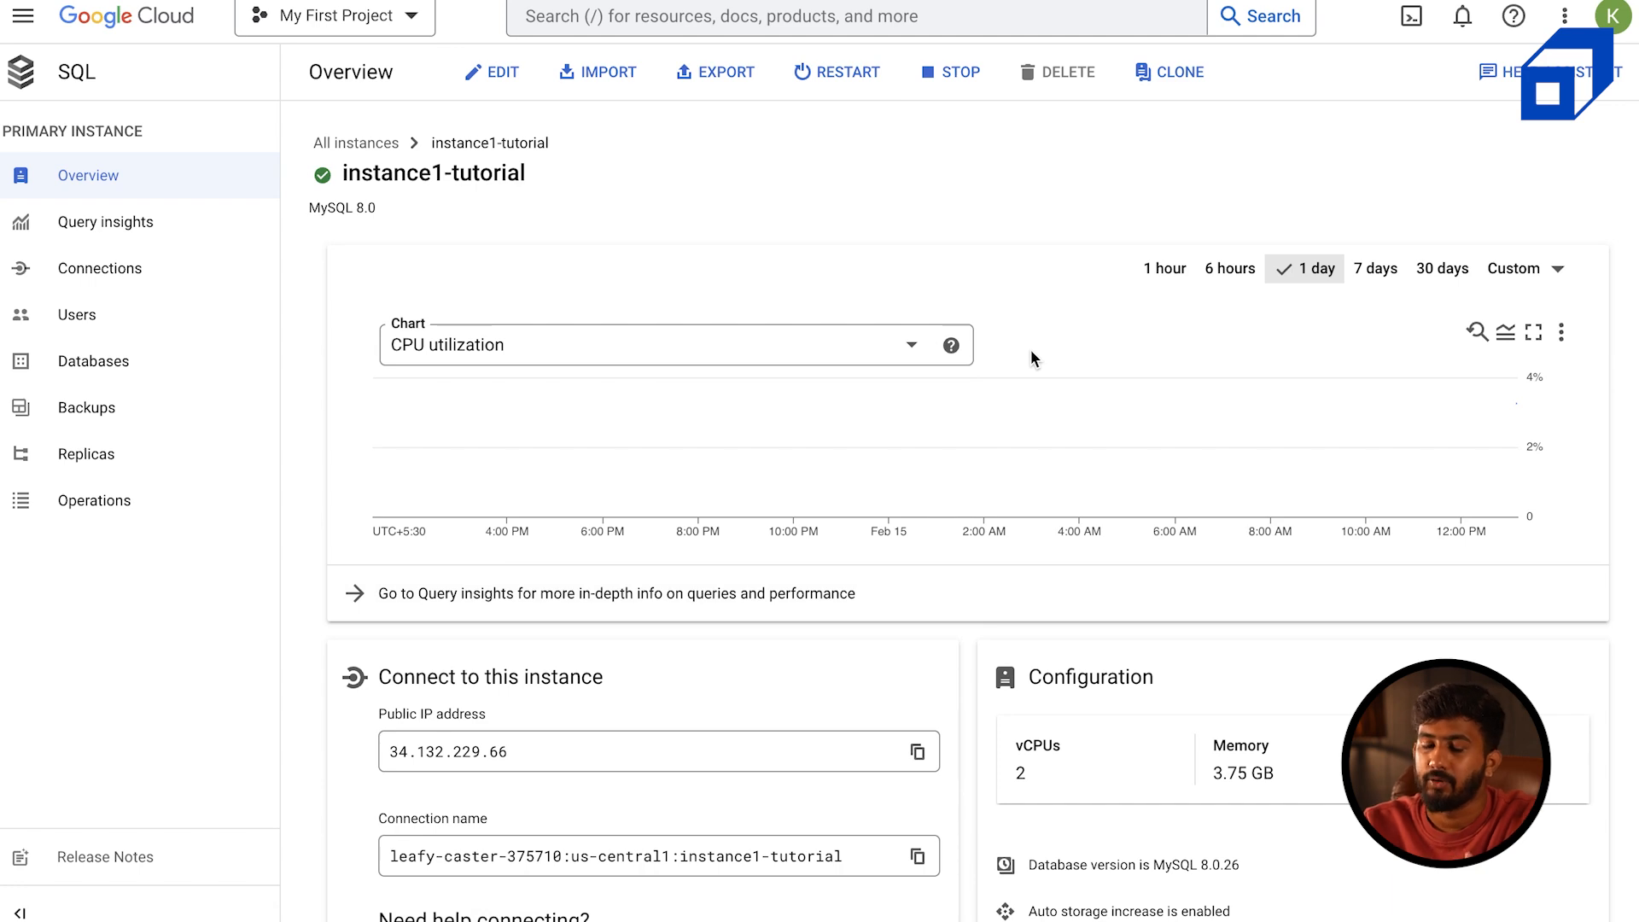
{"action": "scroll", "coordinate": [1031, 359], "scroll_direction": "down", "scroll_amount": 10}
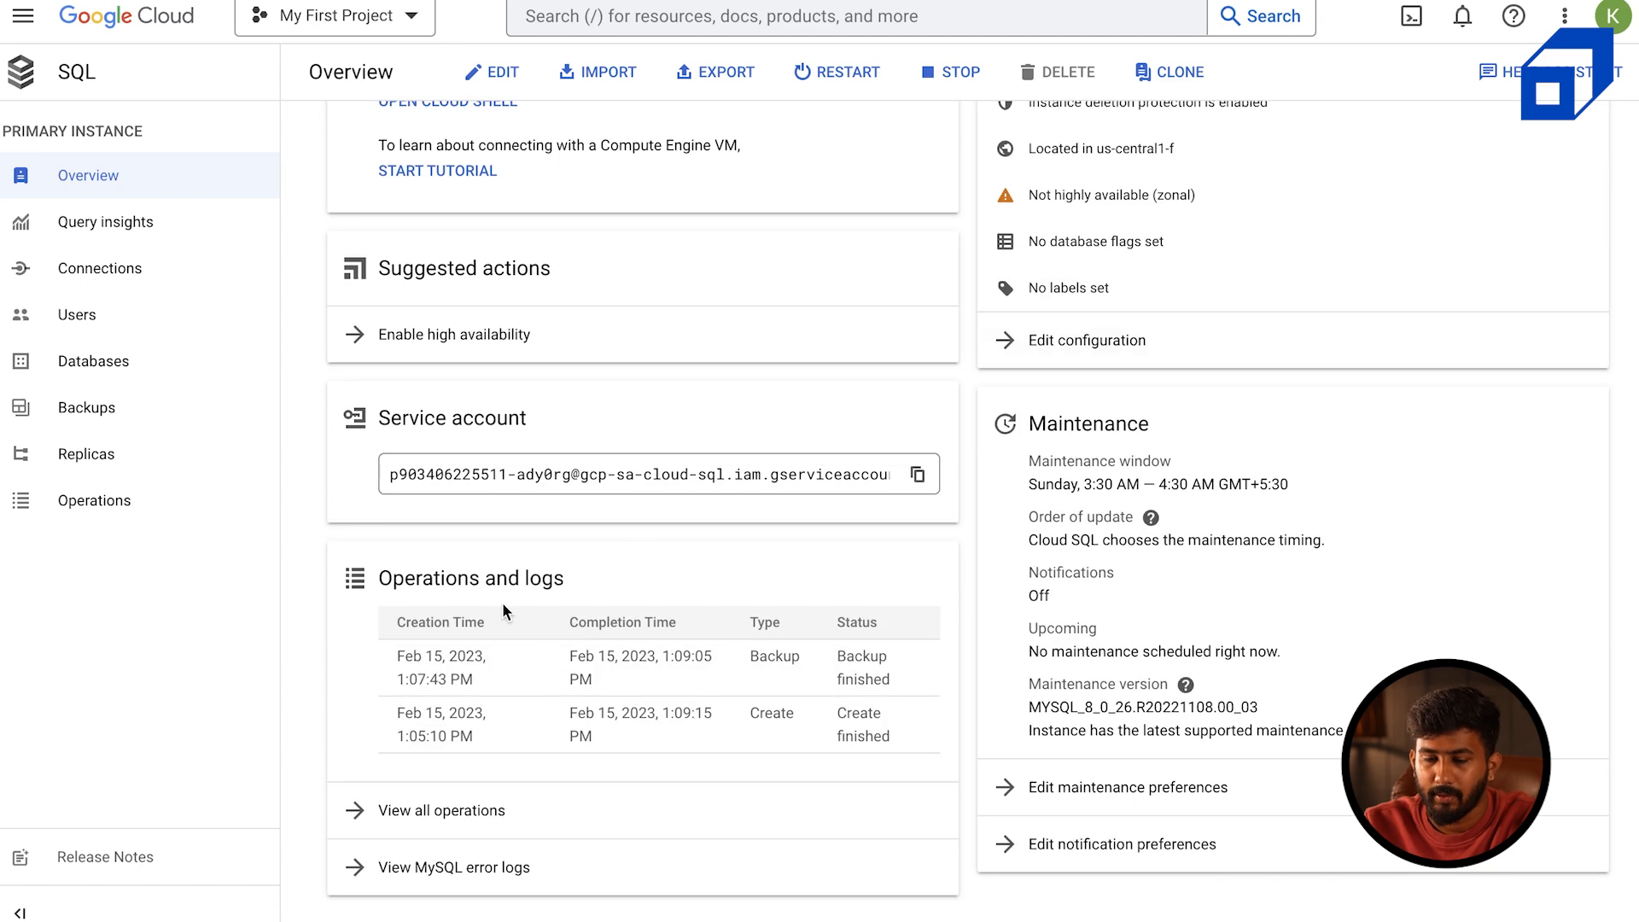
{"action": "scroll", "coordinate": [910, 682], "scroll_direction": "up", "scroll_amount": 10}
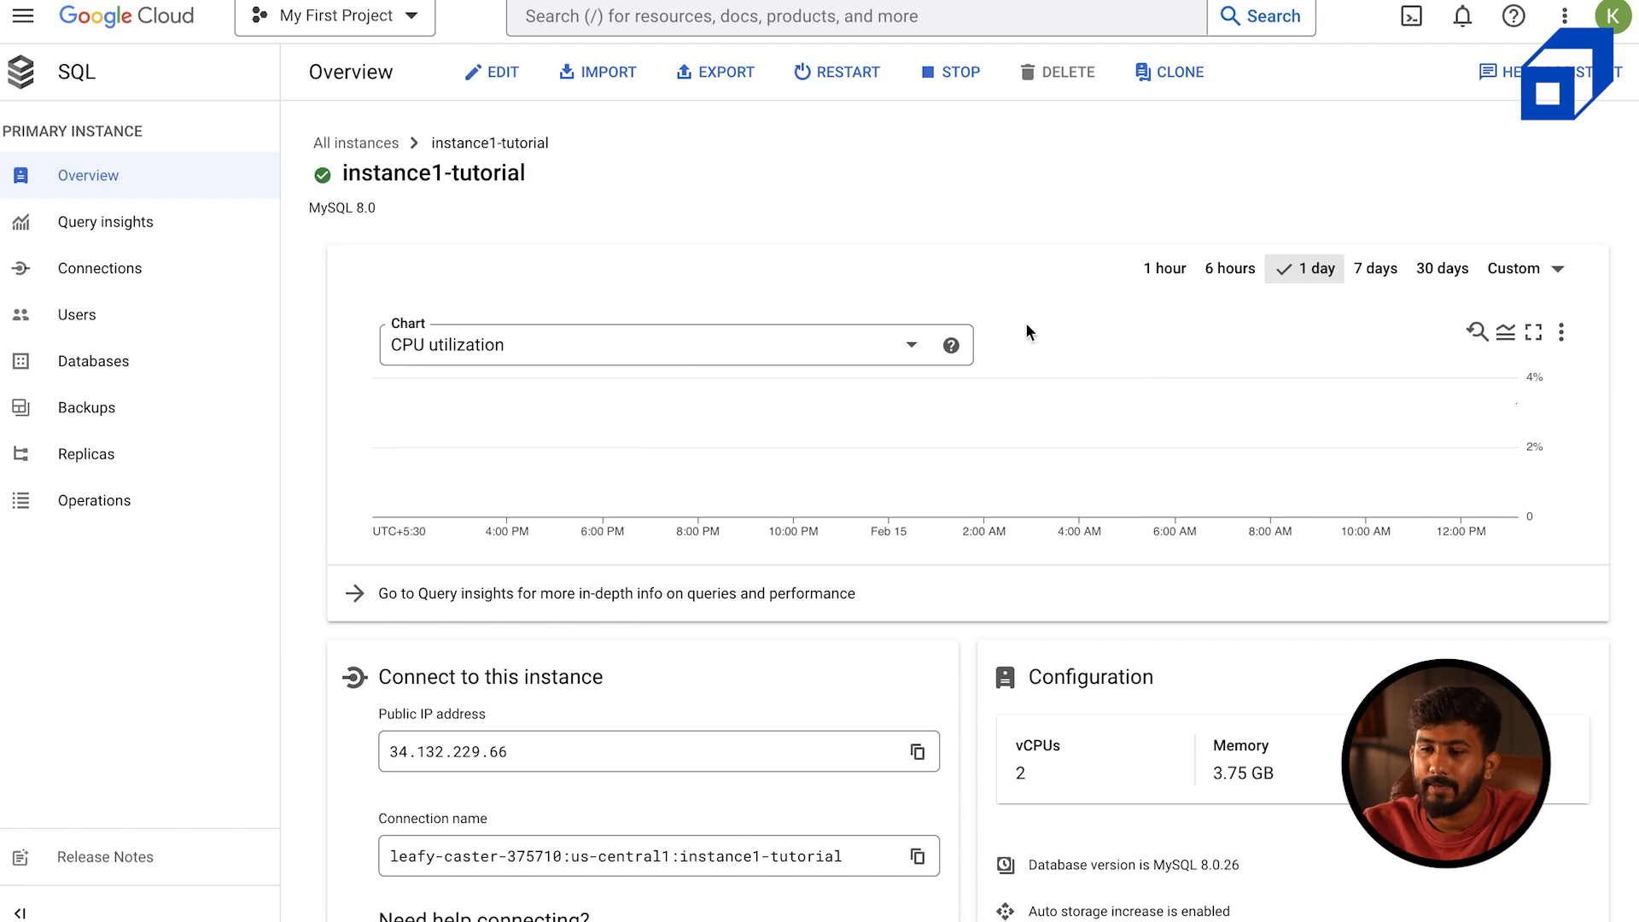
Show the Active connections metric in the overview chart, followed by the MySQL queries metric
{"action": "left_click", "coordinate": [676, 344]}
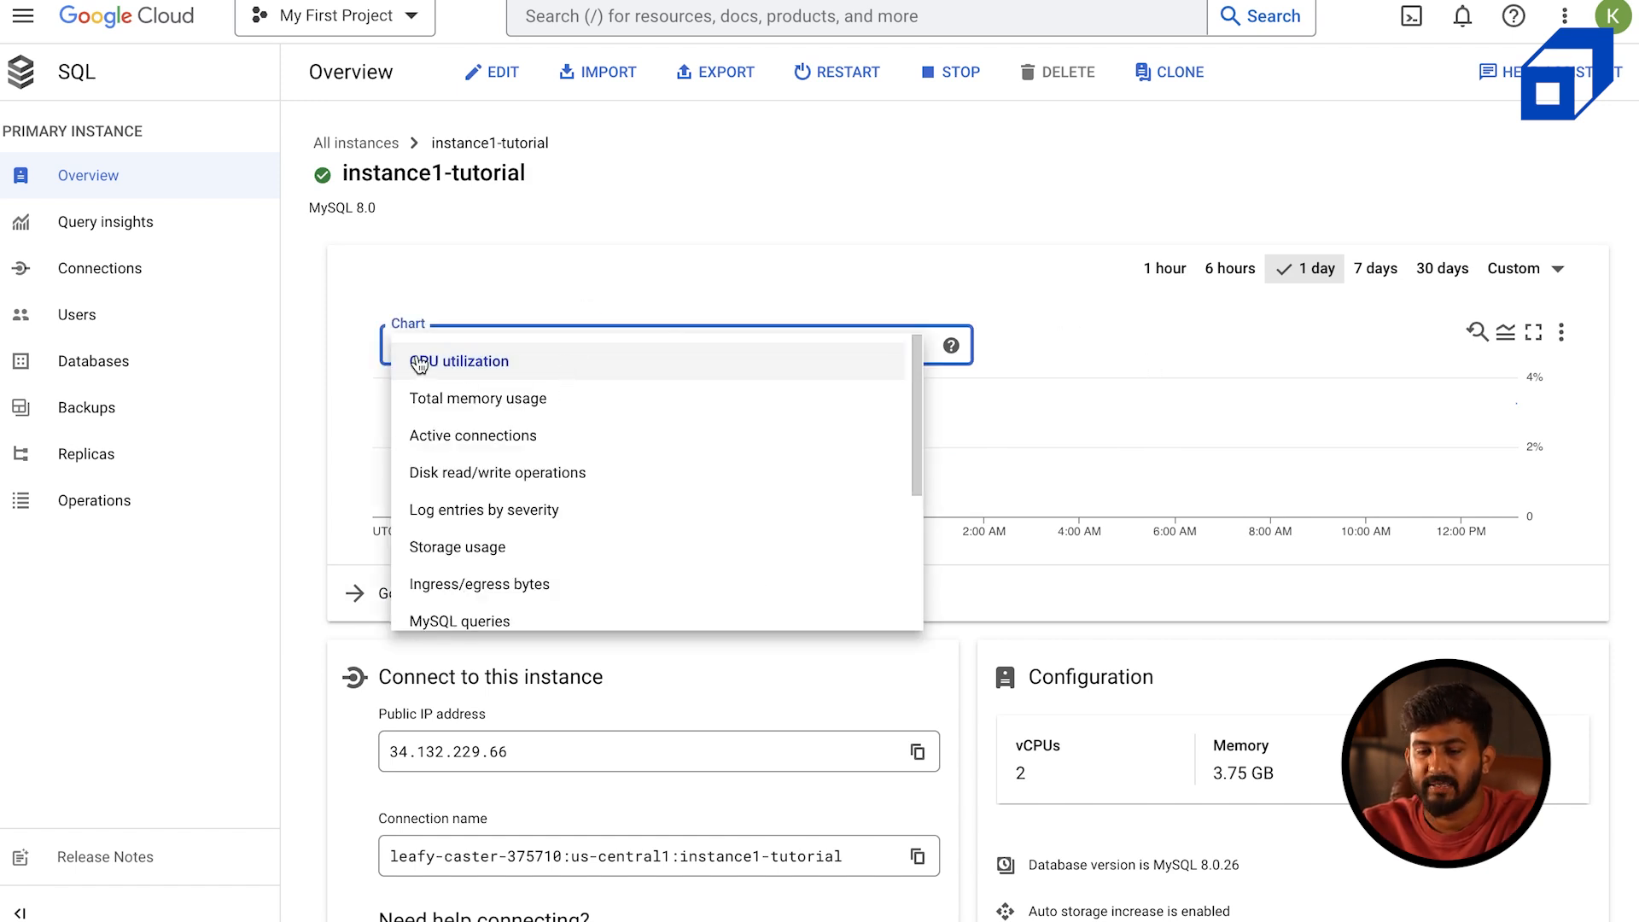
{"action": "scroll", "coordinate": [619, 388], "scroll_direction": "down", "scroll_amount": 1}
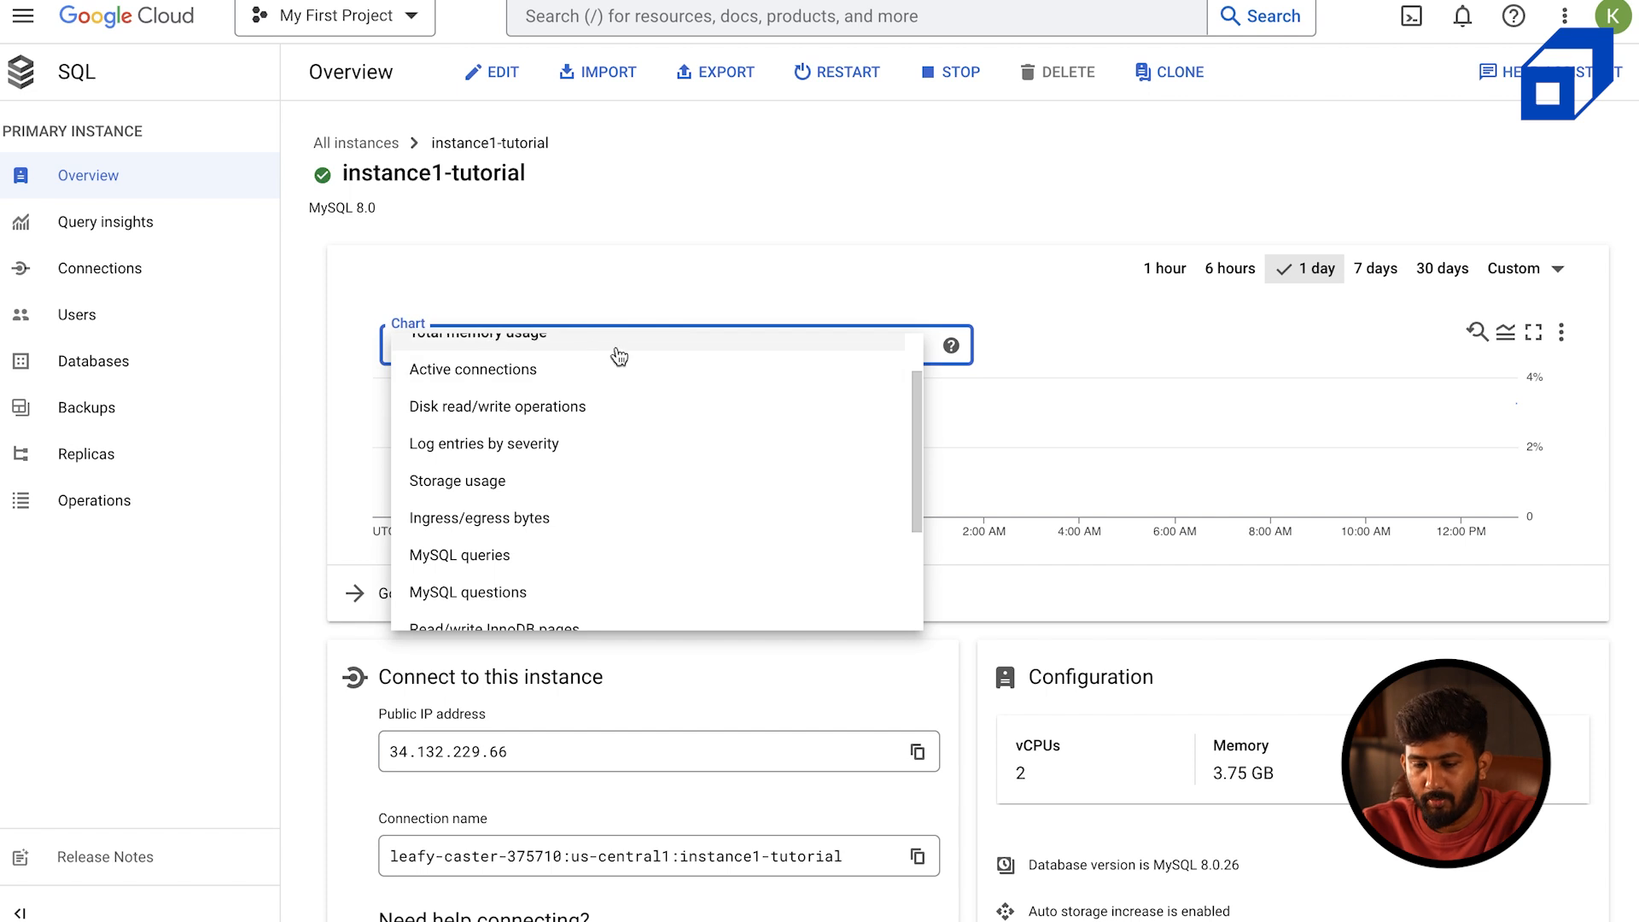
{"action": "left_click", "coordinate": [574, 372]}
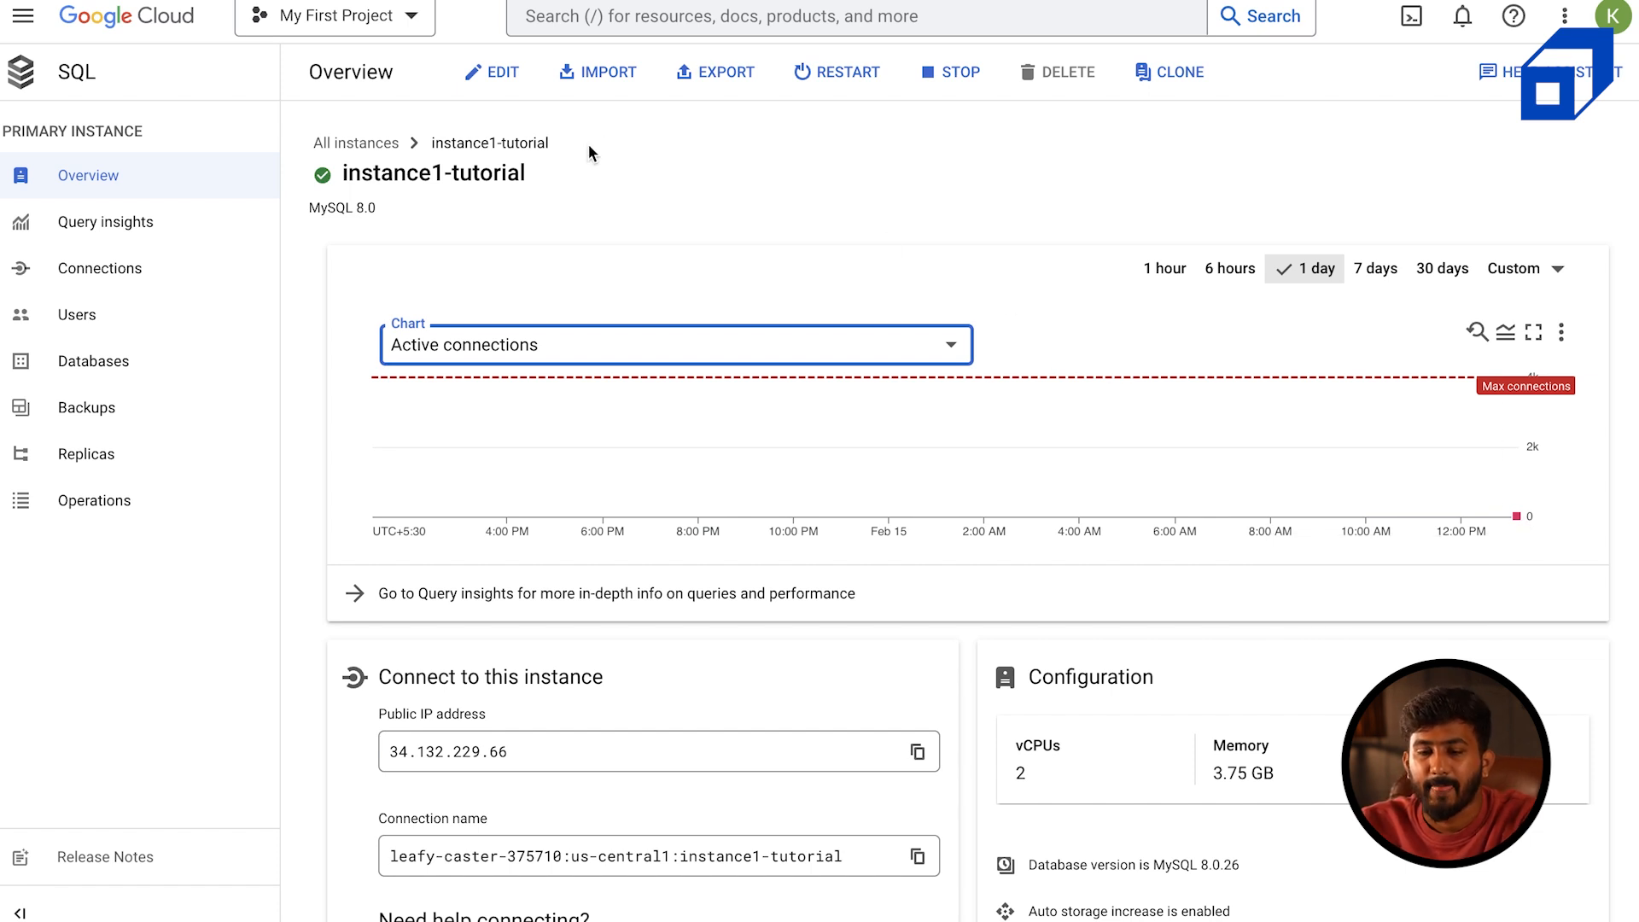
{"action": "left_click", "coordinate": [688, 323]}
{"action": "scroll", "coordinate": [622, 602], "scroll_direction": "down", "scroll_amount": 3}
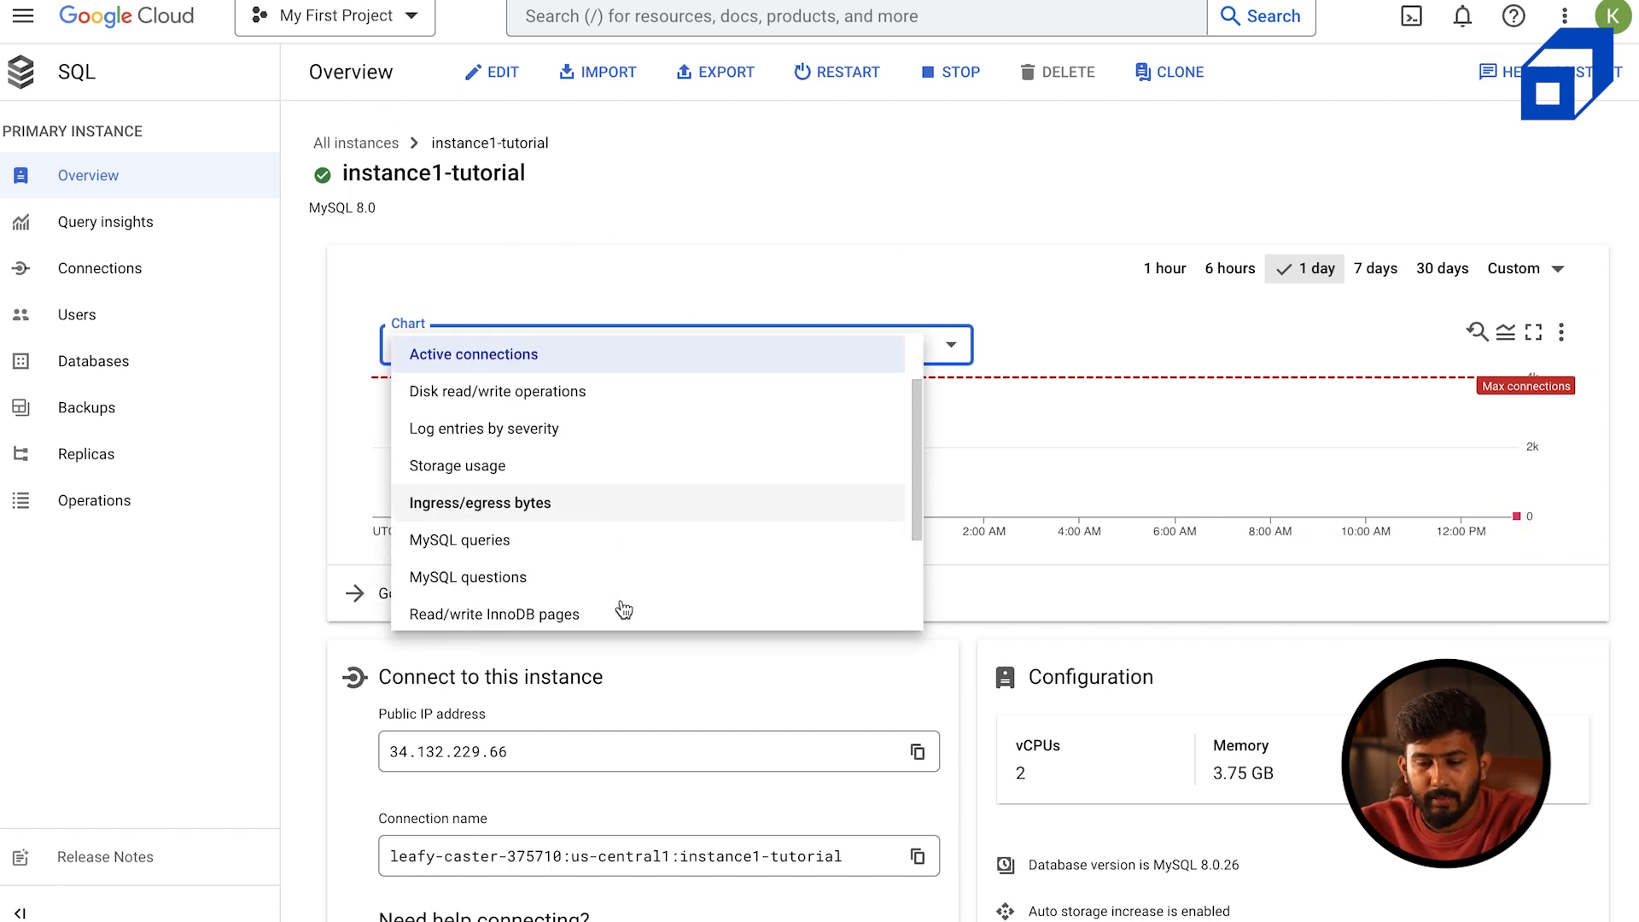
{"action": "left_click", "coordinate": [545, 498]}
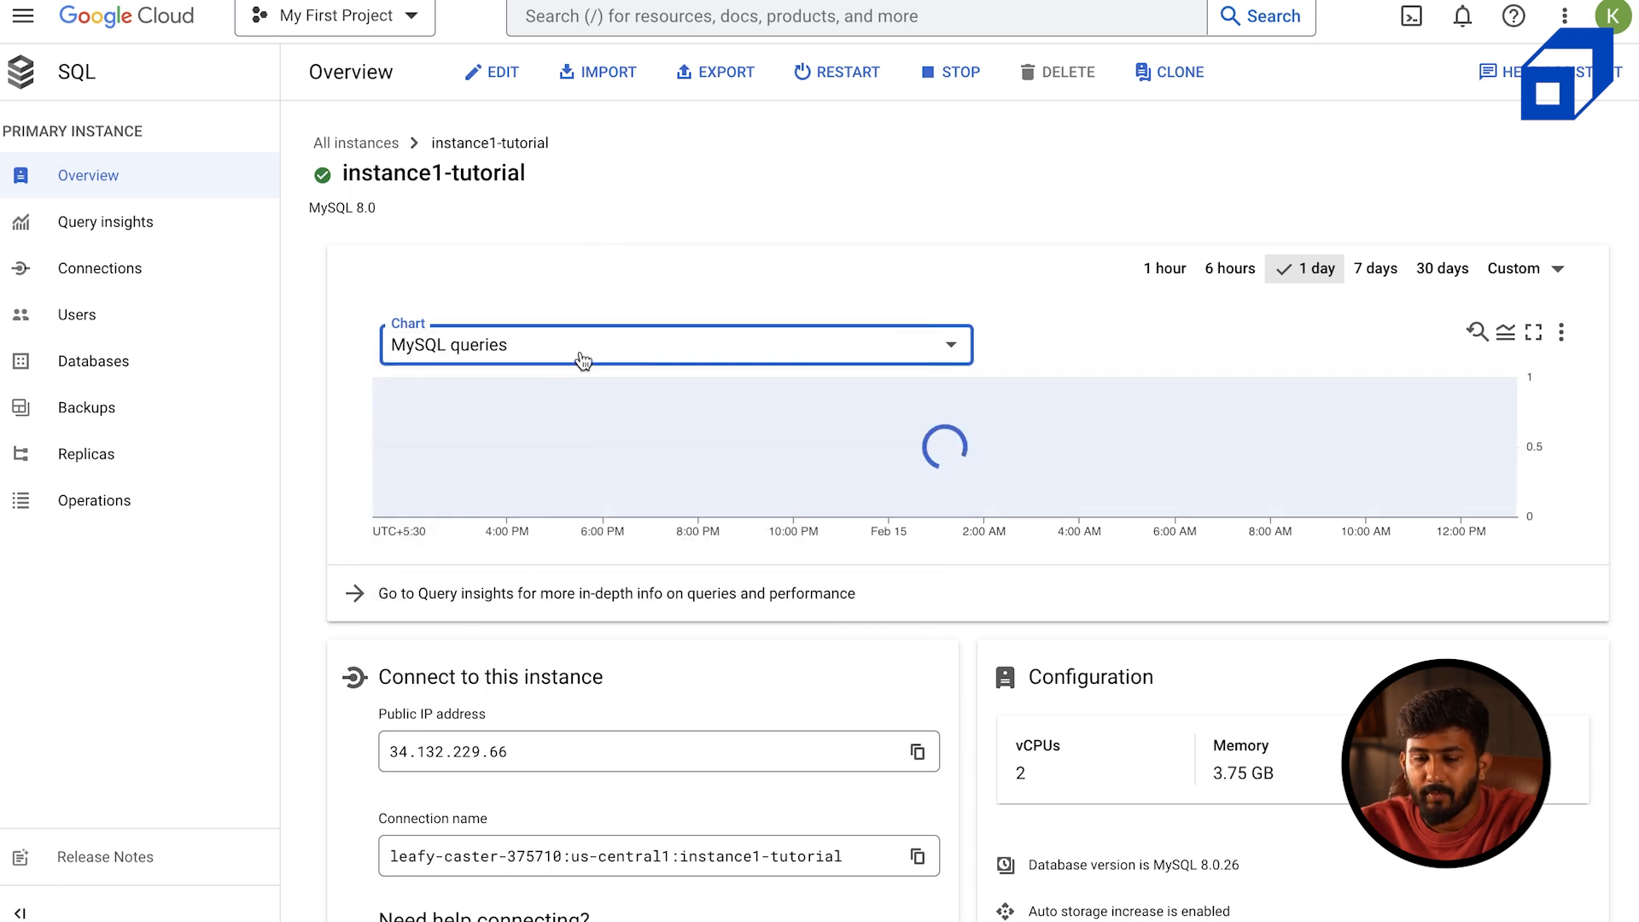
Look through the available chart metrics and show Disk read/write operations
{"action": "left_click", "coordinate": [578, 354]}
{"action": "scroll", "coordinate": [646, 538], "scroll_direction": "down", "scroll_amount": 3}
{"action": "scroll", "coordinate": [550, 453], "scroll_direction": "up", "scroll_amount": 3}
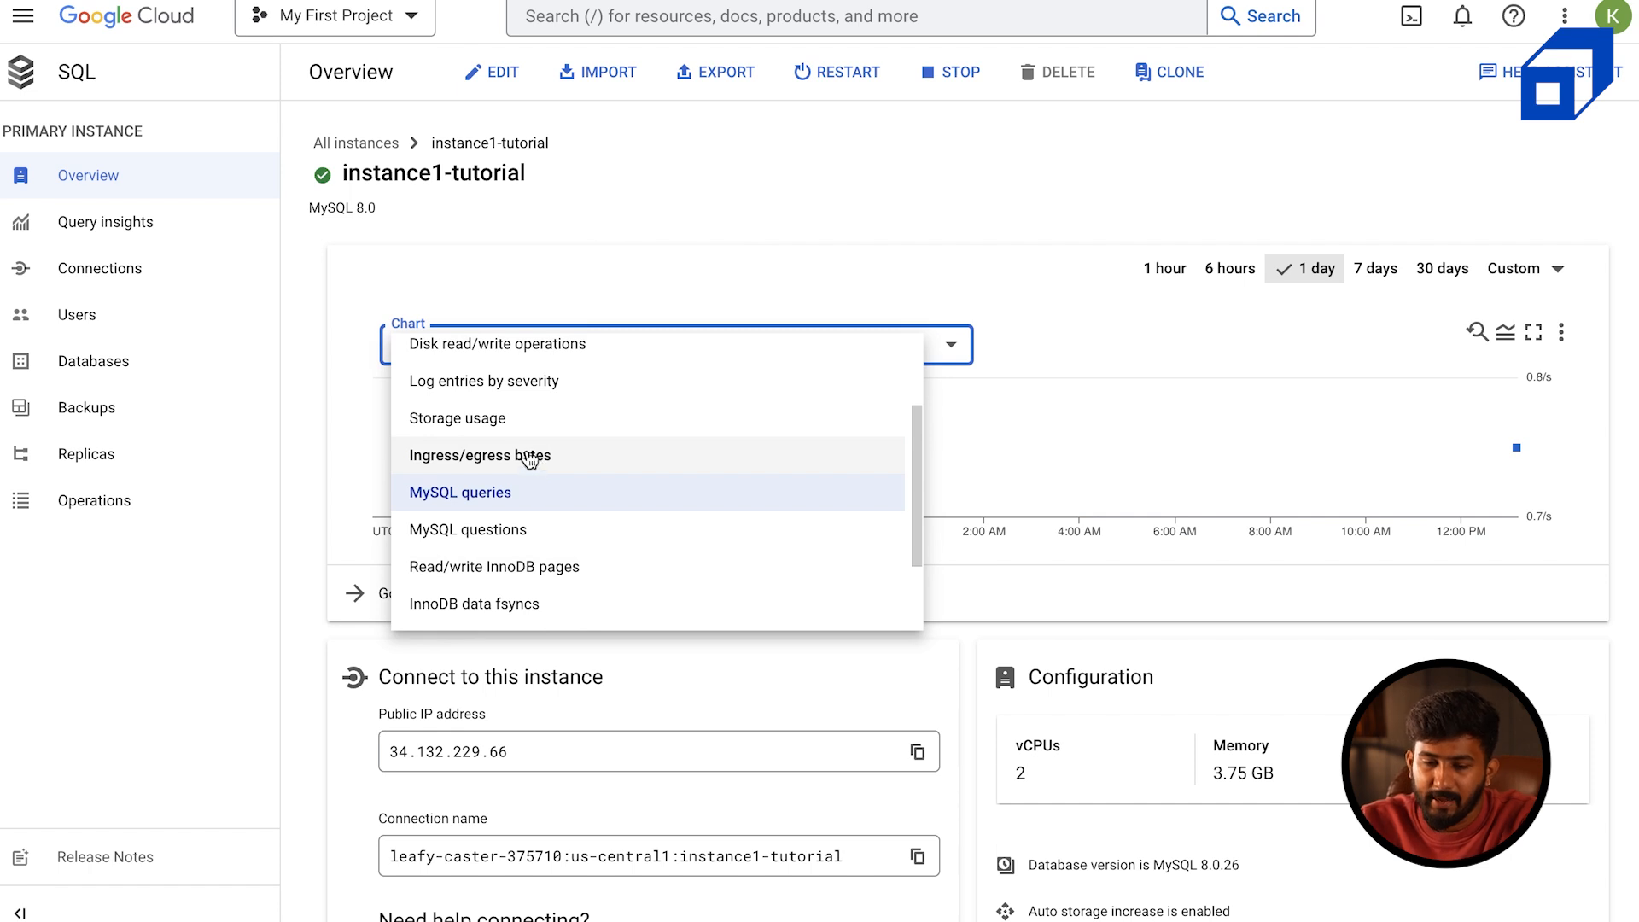
{"action": "left_click", "coordinate": [543, 360]}
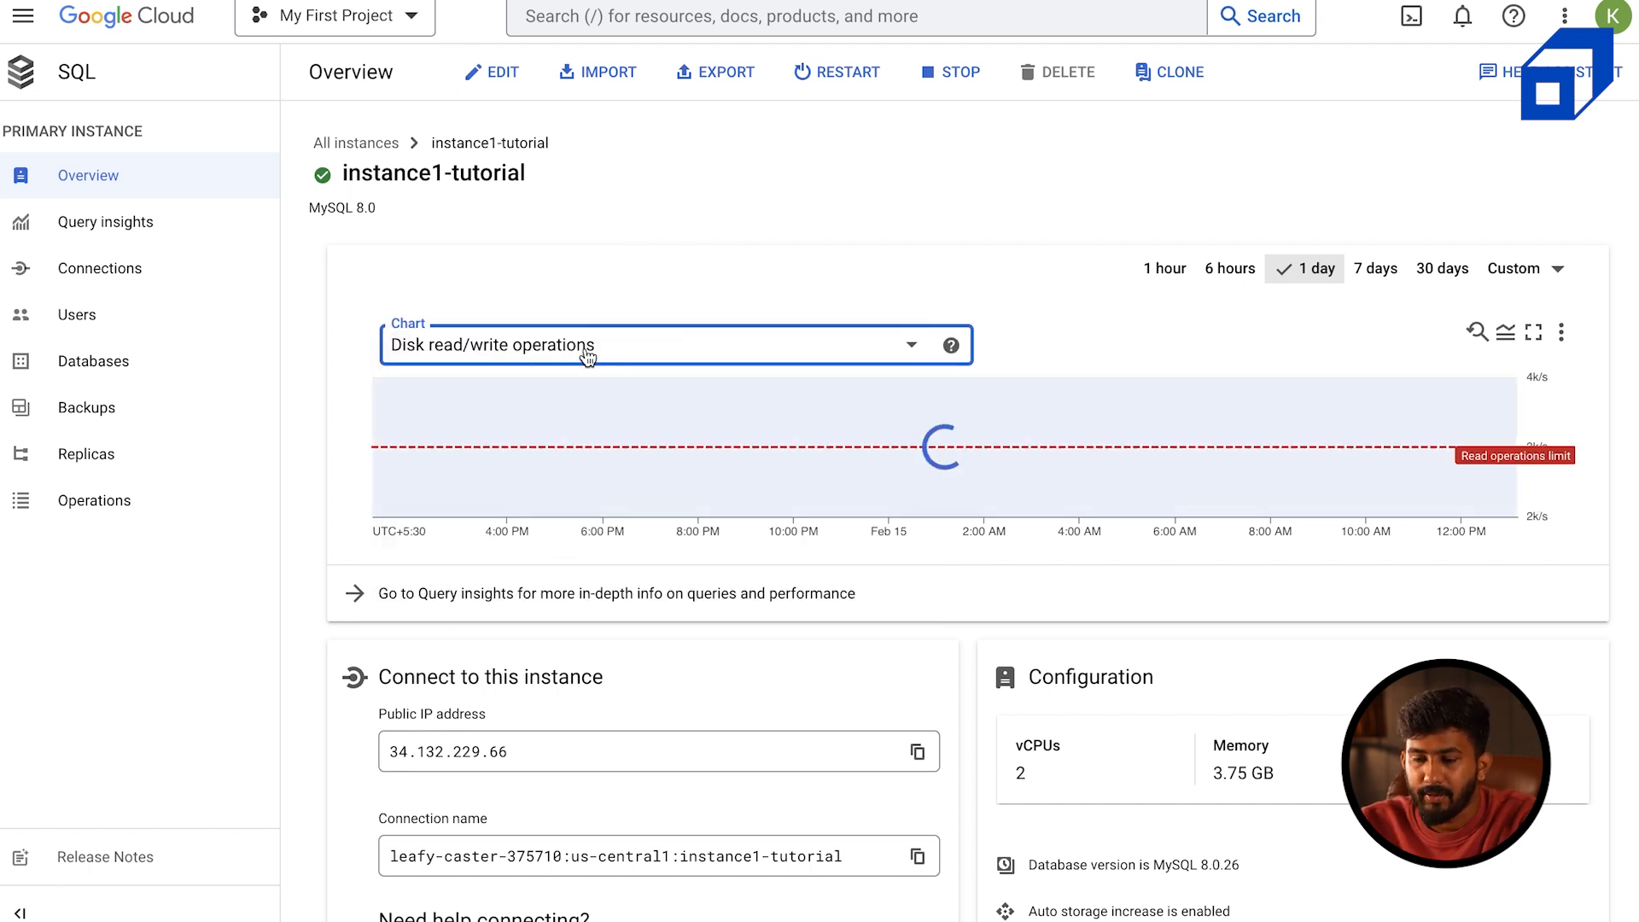
Set the overview chart back to CPU utilization and limit its time range to 1 hour
{"action": "left_click", "coordinate": [586, 355]}
{"action": "scroll", "coordinate": [658, 478], "scroll_direction": "down", "scroll_amount": 5}
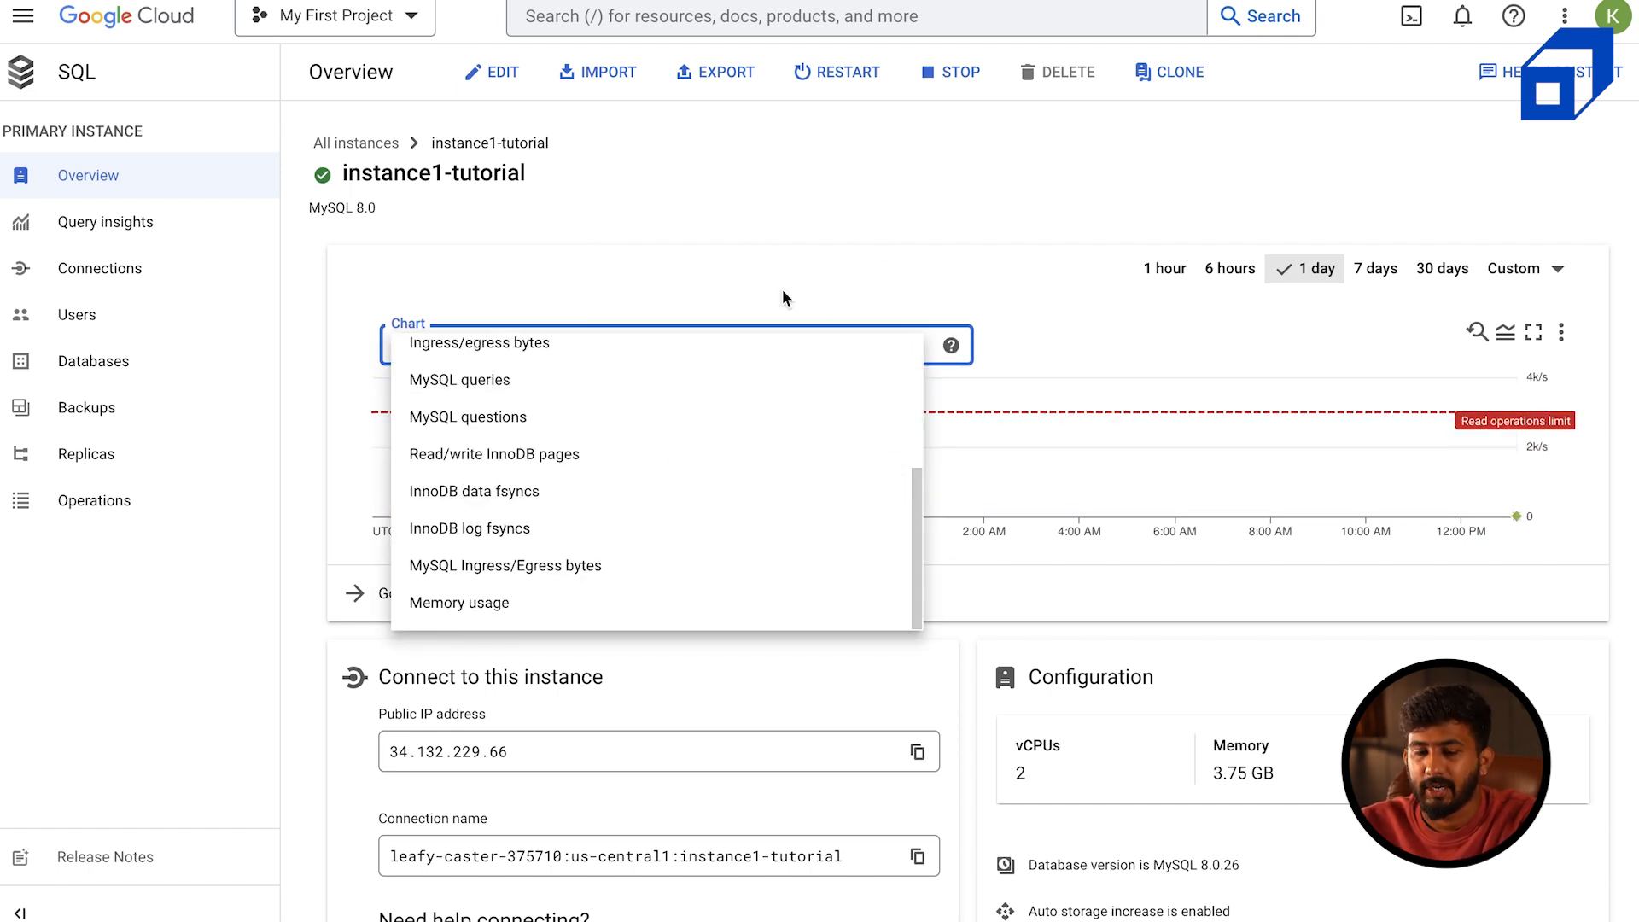
{"action": "scroll", "coordinate": [658, 504], "scroll_direction": "up", "scroll_amount": 5}
{"action": "left_click", "coordinate": [552, 370]}
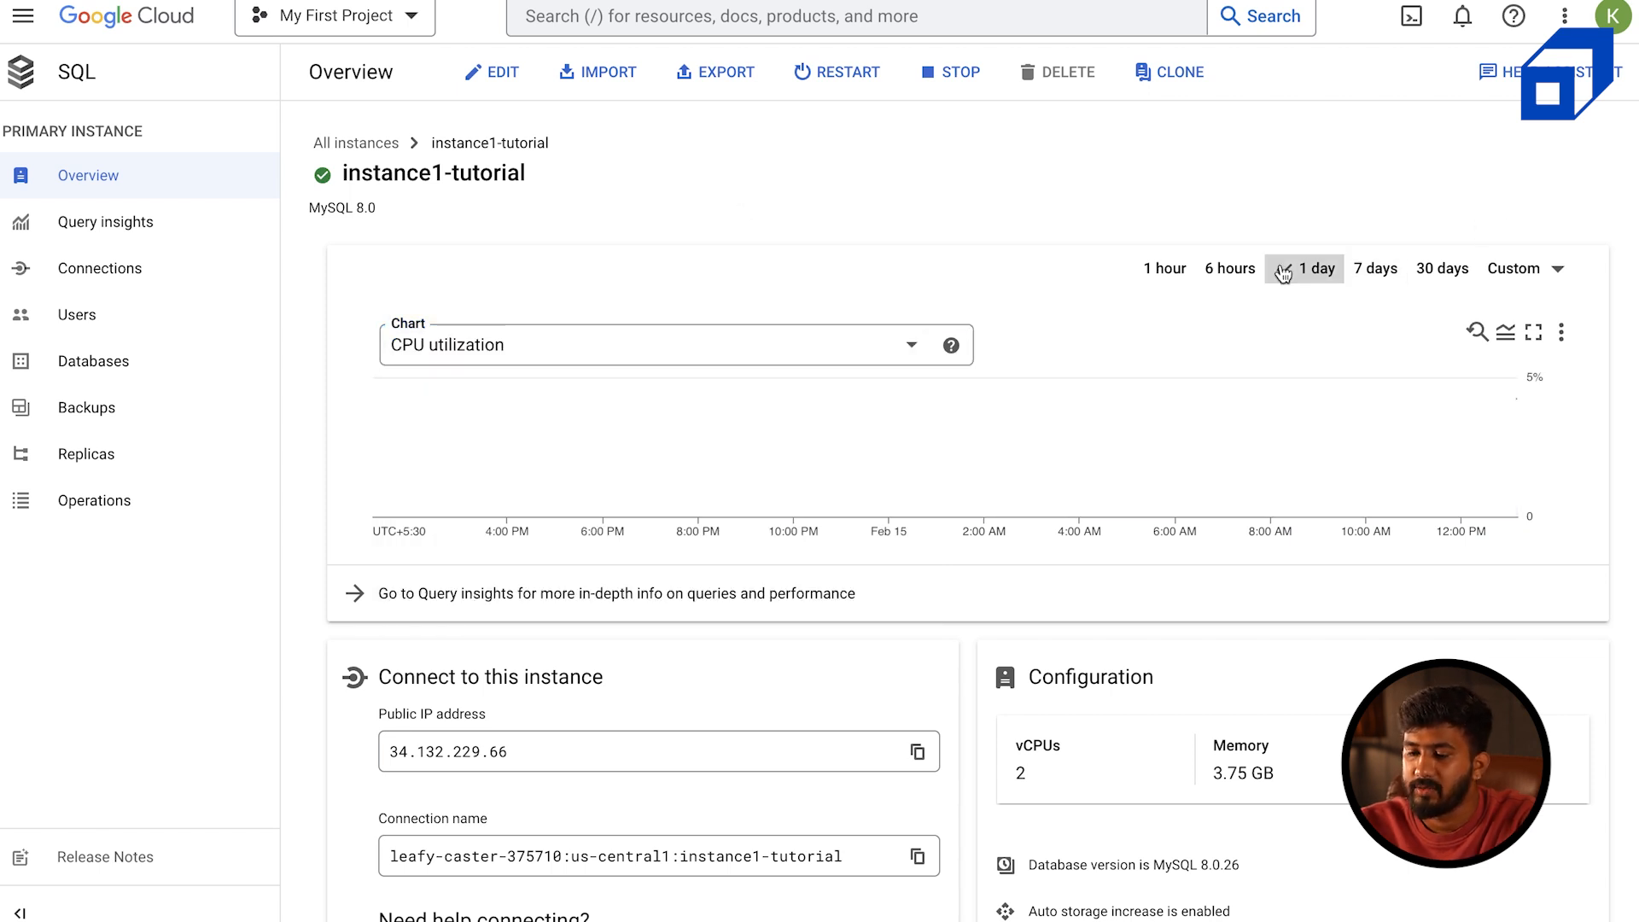
{"action": "left_click", "coordinate": [1164, 280]}
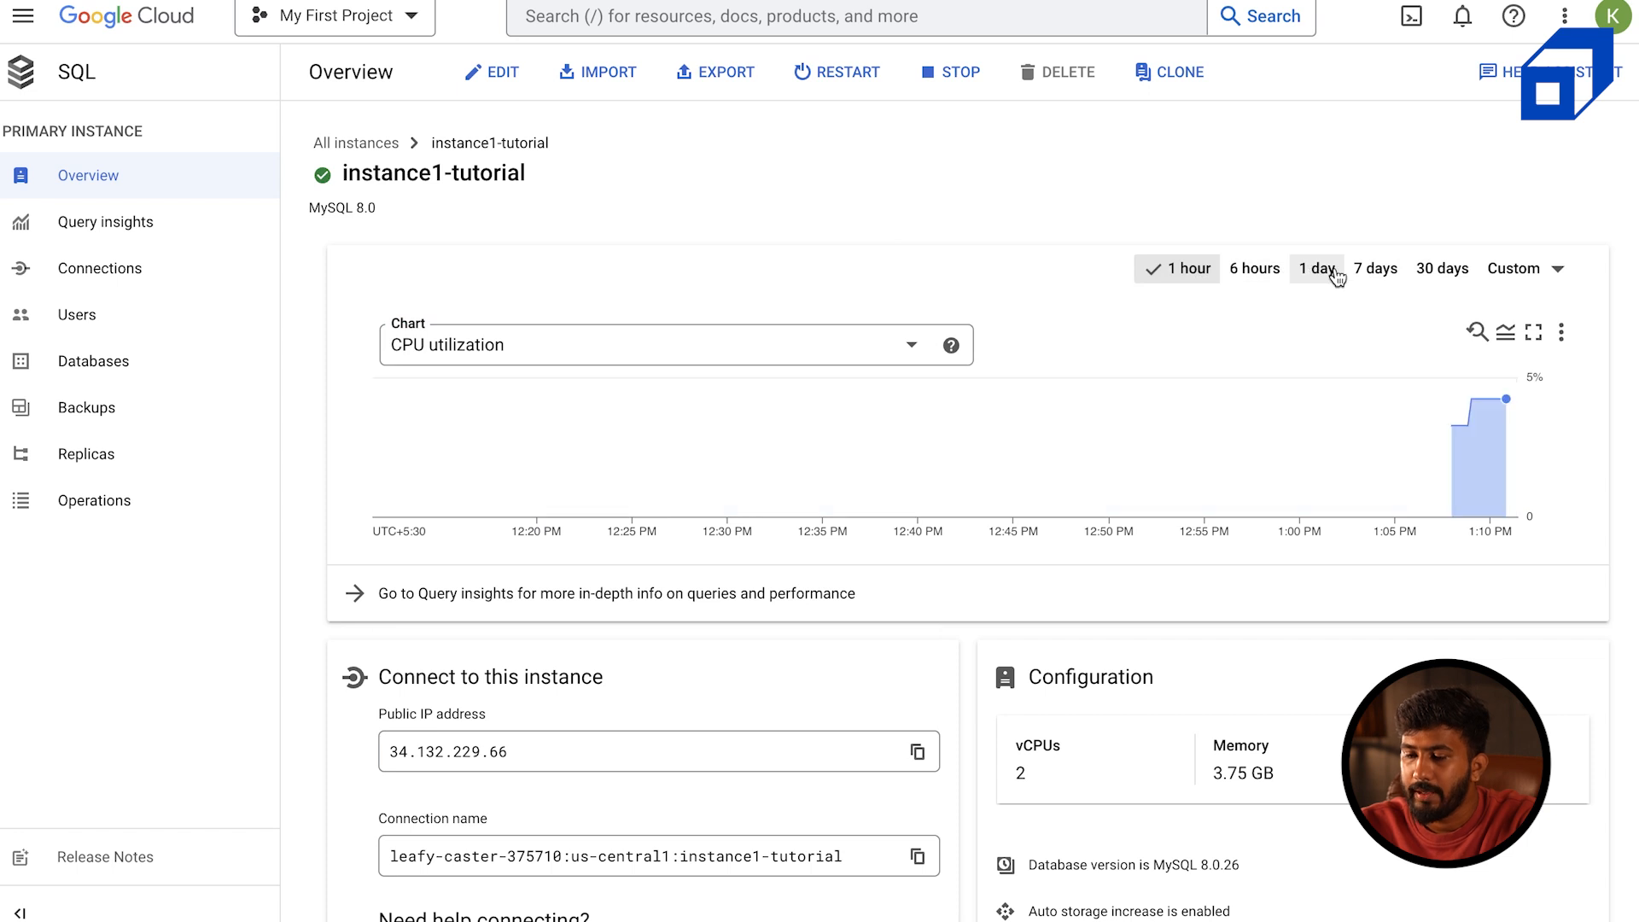
{"action": "mouse_move", "coordinate": [1466, 433]}
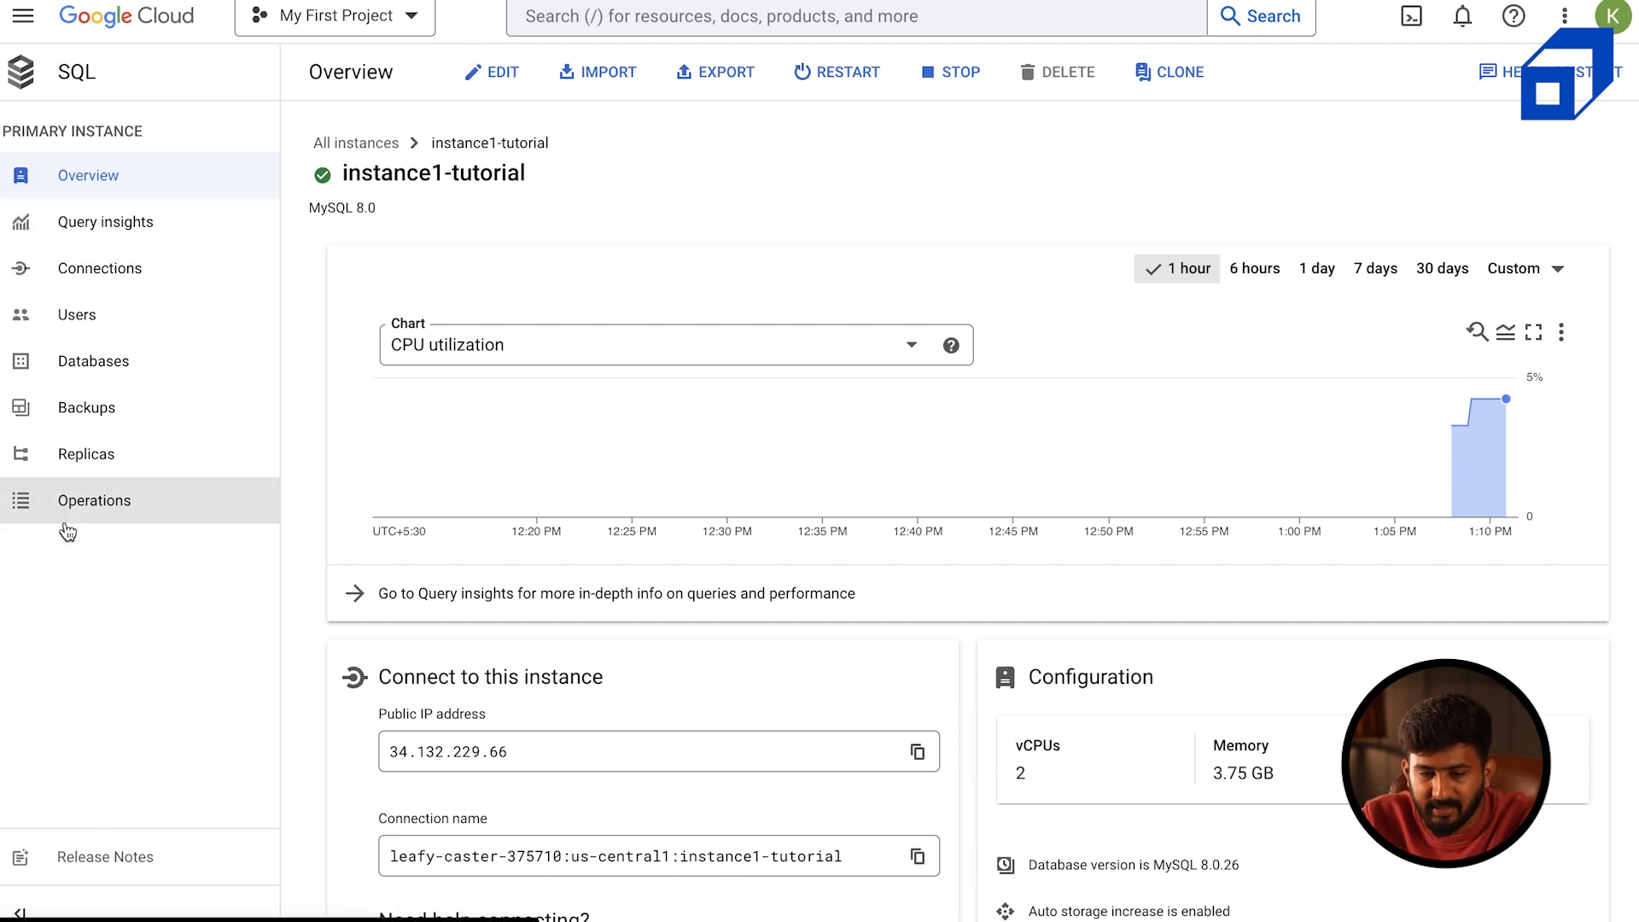
Start adding a user account with built-in authentication to the instance and enter kodee as the user name
{"action": "left_click", "coordinate": [82, 328]}
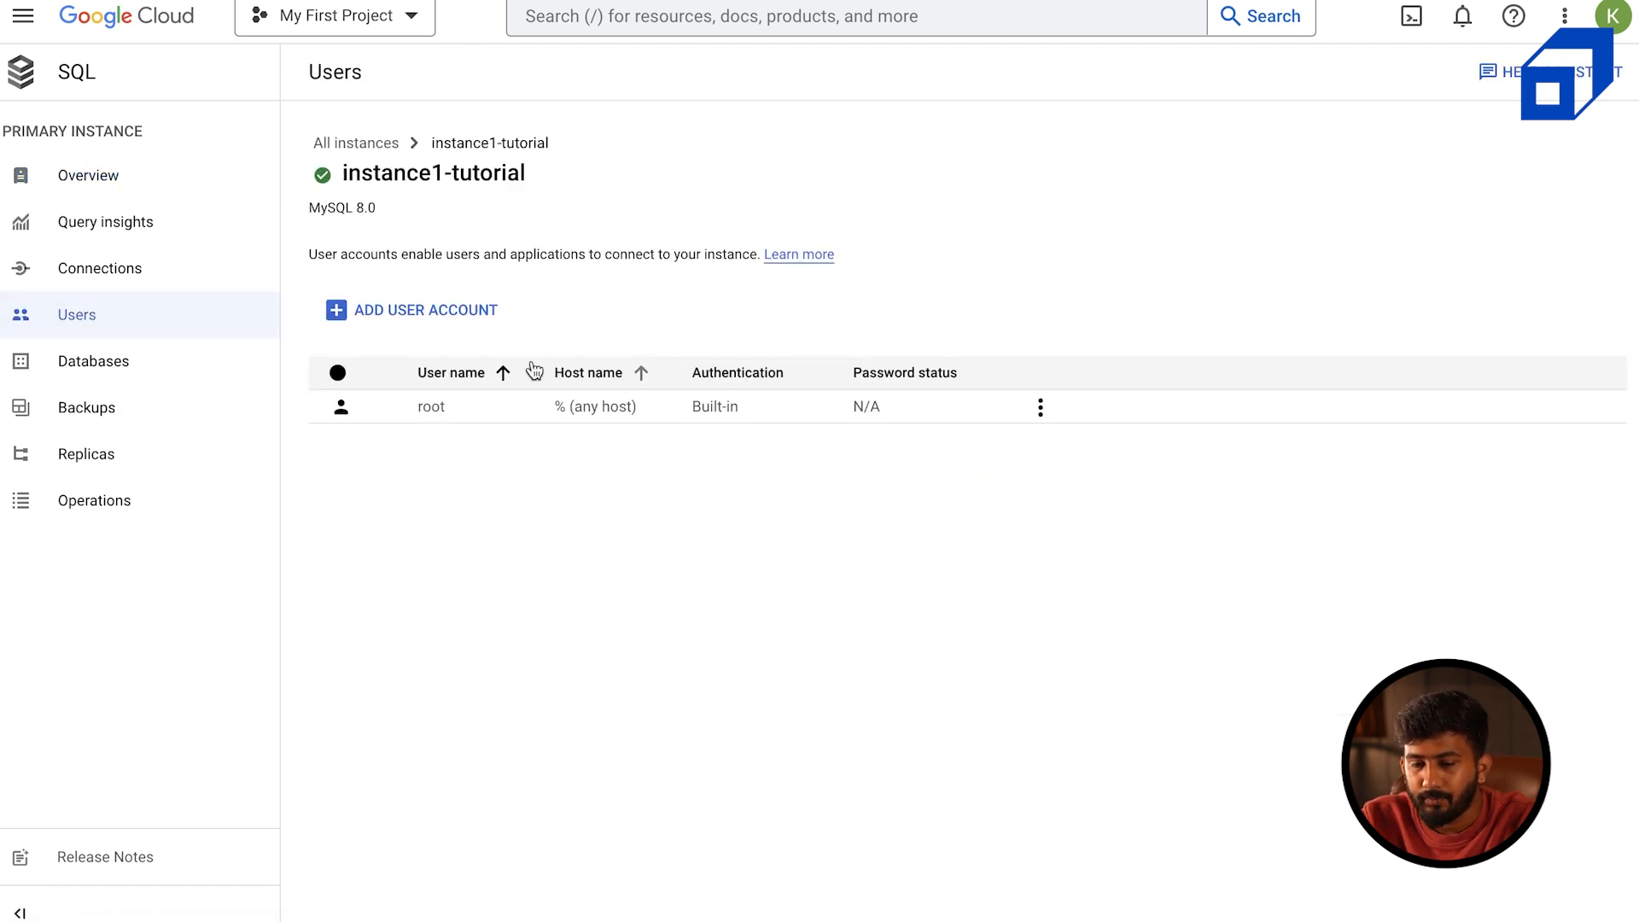
{"action": "left_click", "coordinate": [382, 311]}
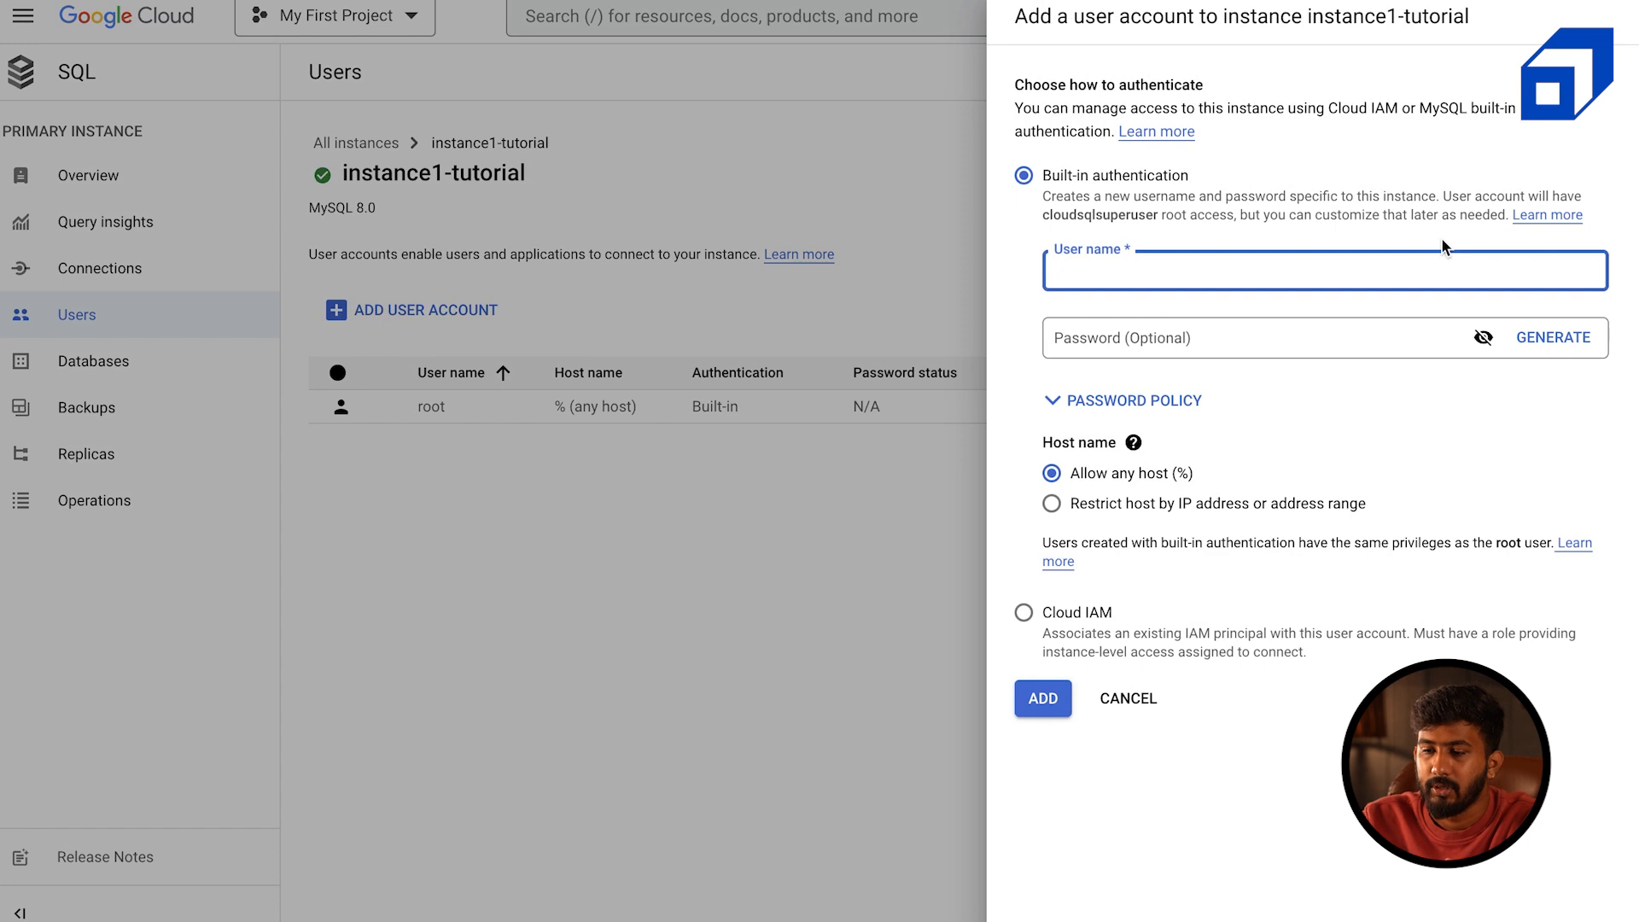
{"action": "type", "text": "kodee"}
{"action": "key", "text": "Tab"}
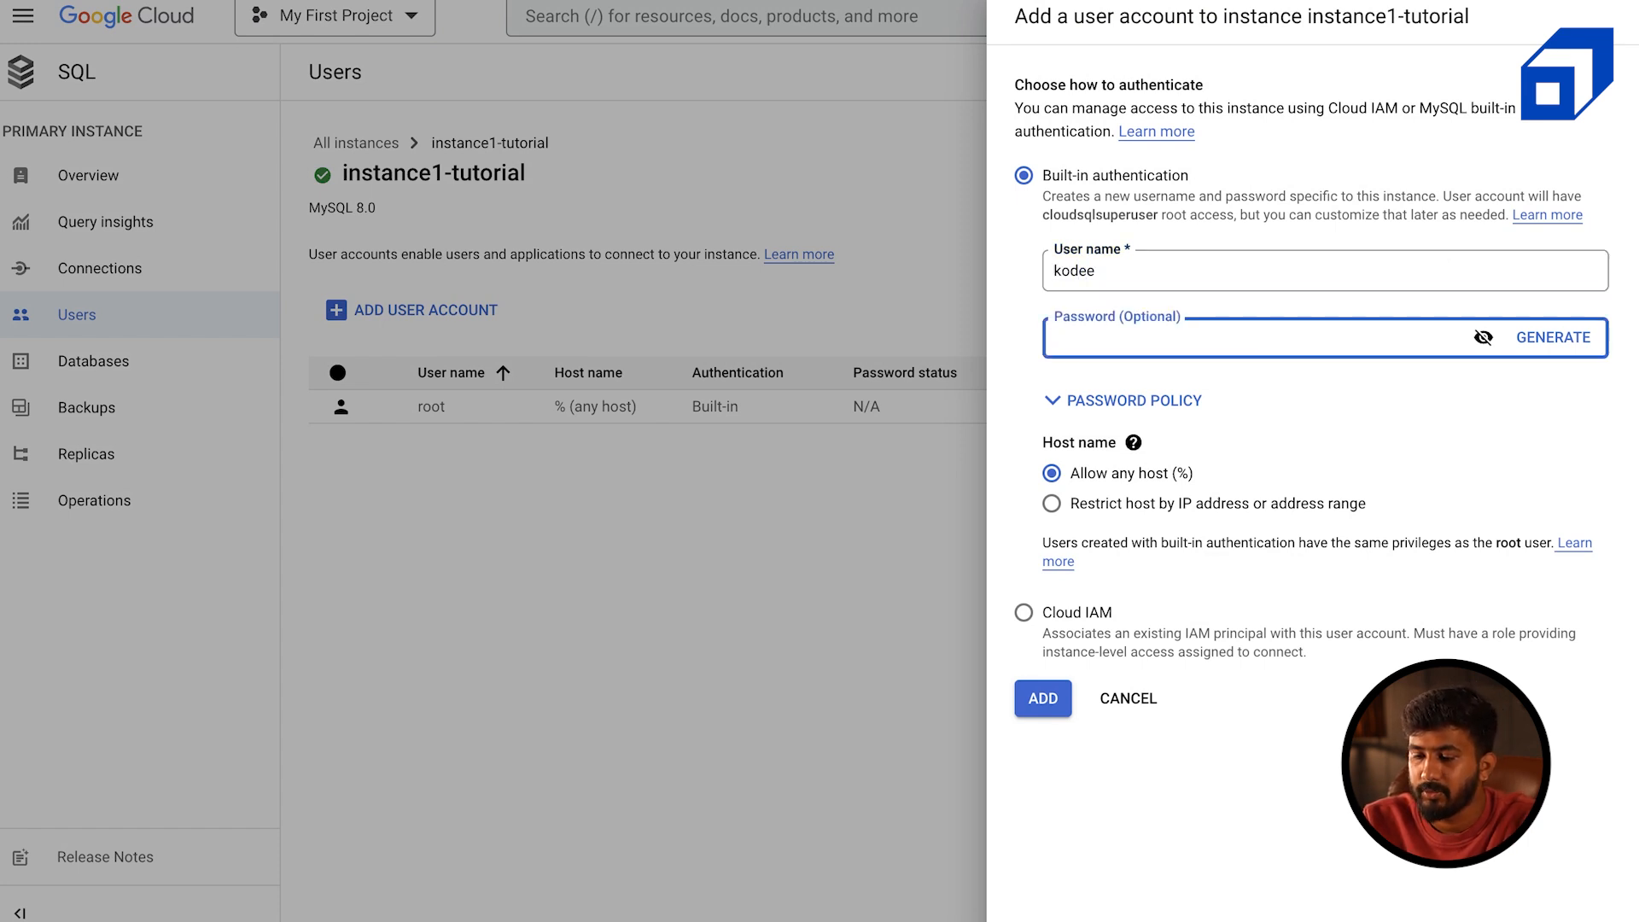
Try restricting the user's host by IP address or address range, and set it back to allow any host (%)
{"action": "left_click", "coordinate": [1052, 505]}
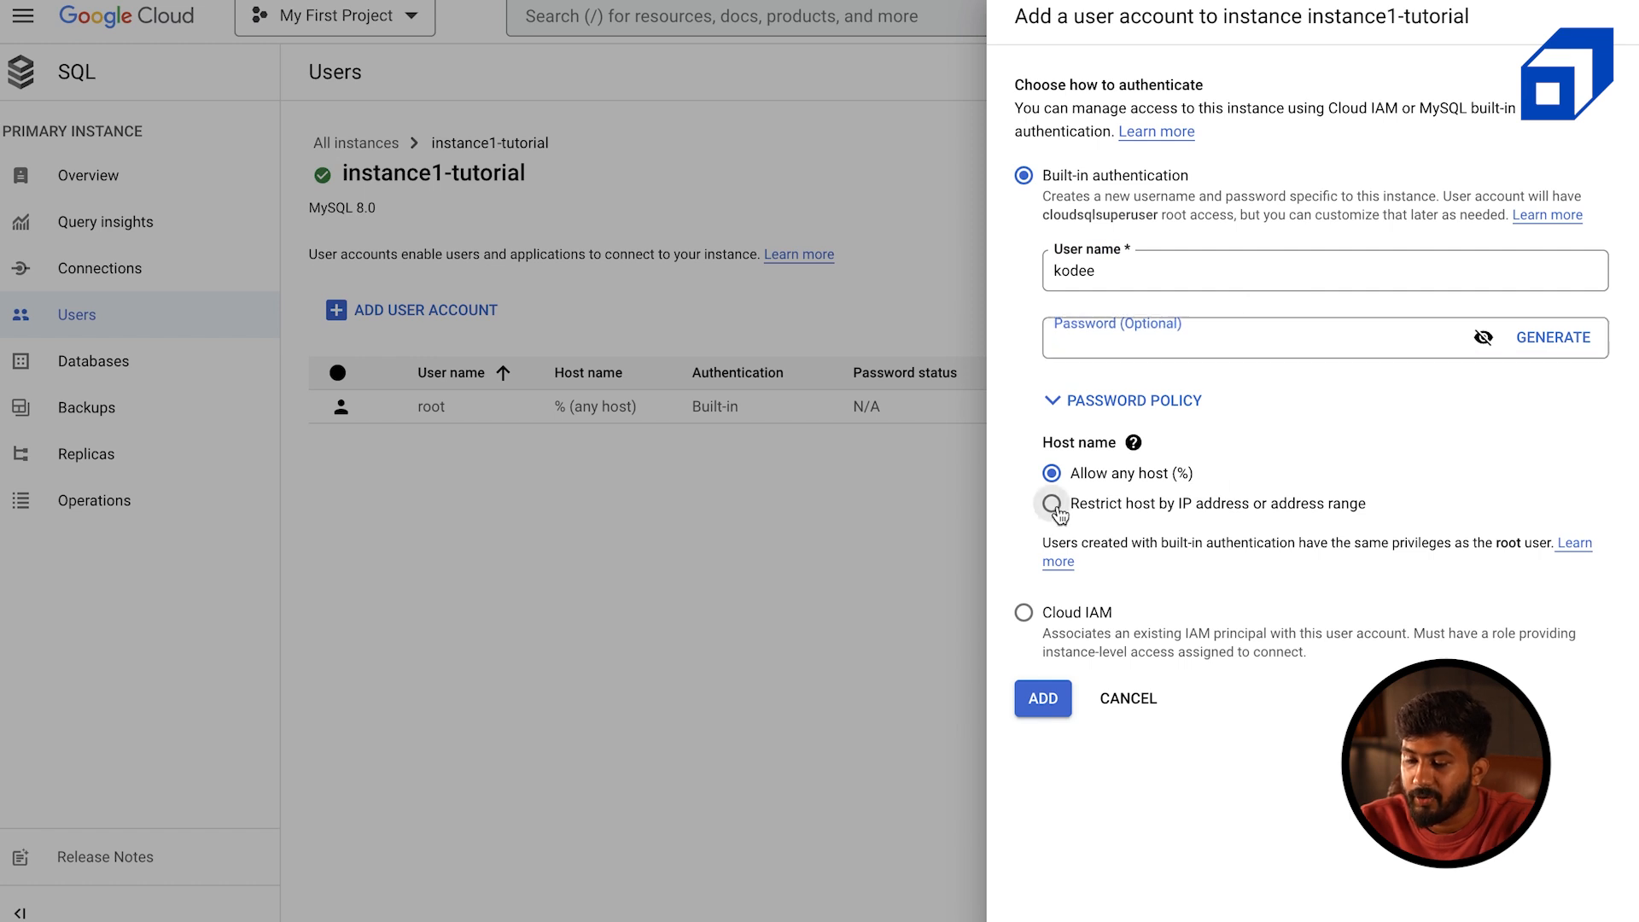
{"action": "left_click", "coordinate": [1052, 505]}
{"action": "left_click", "coordinate": [1124, 560]}
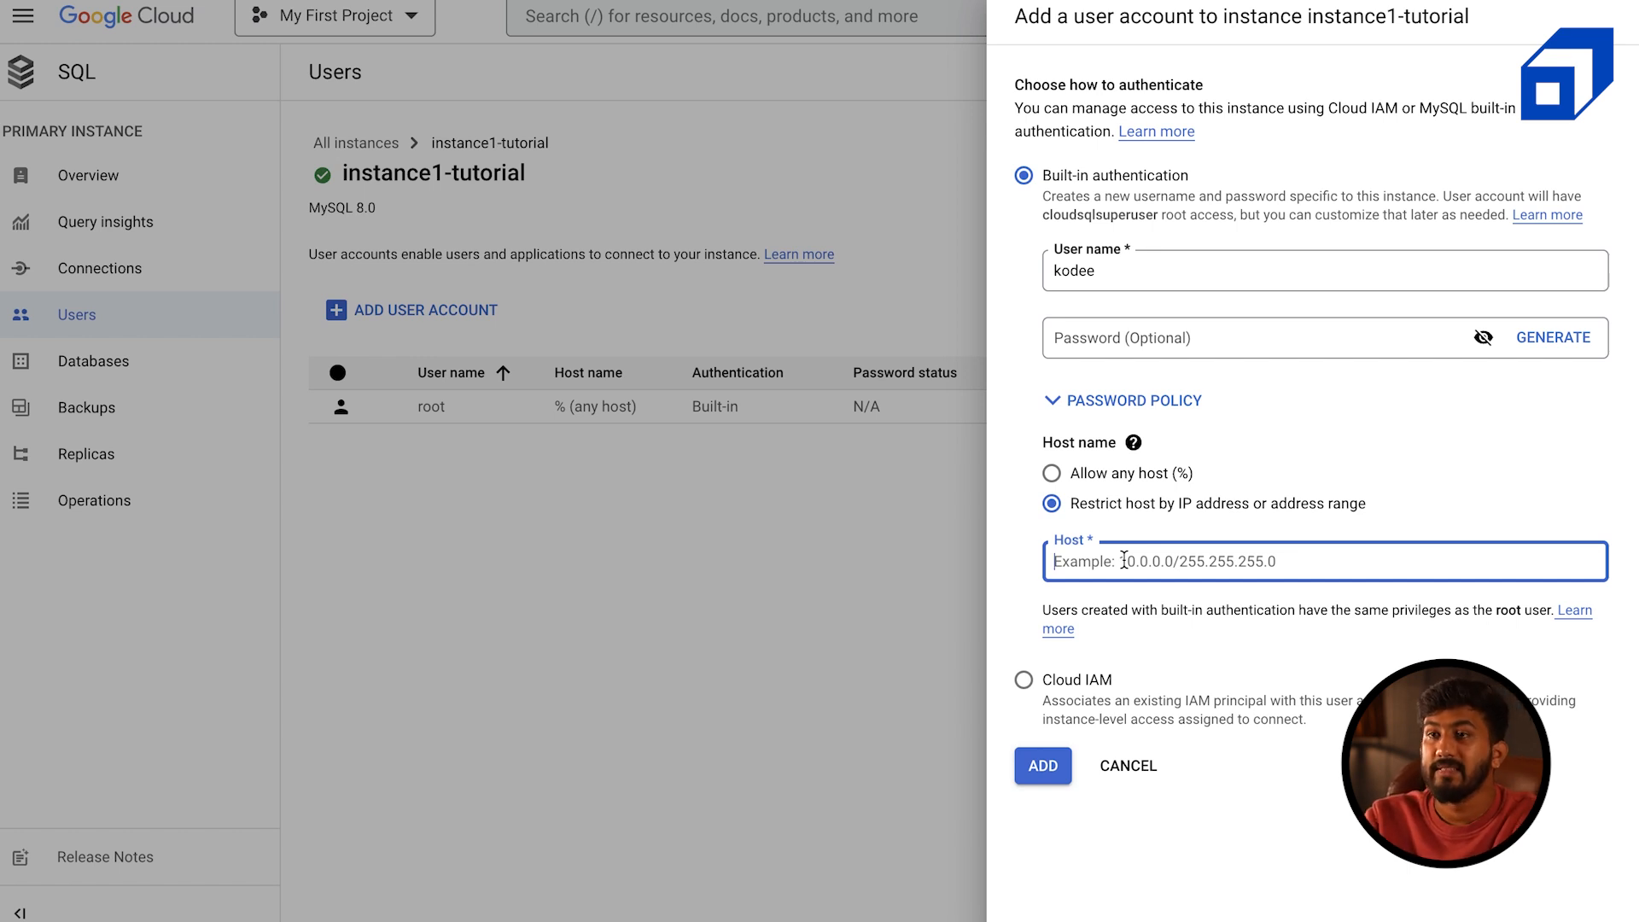
{"action": "left_click", "coordinate": [1053, 474]}
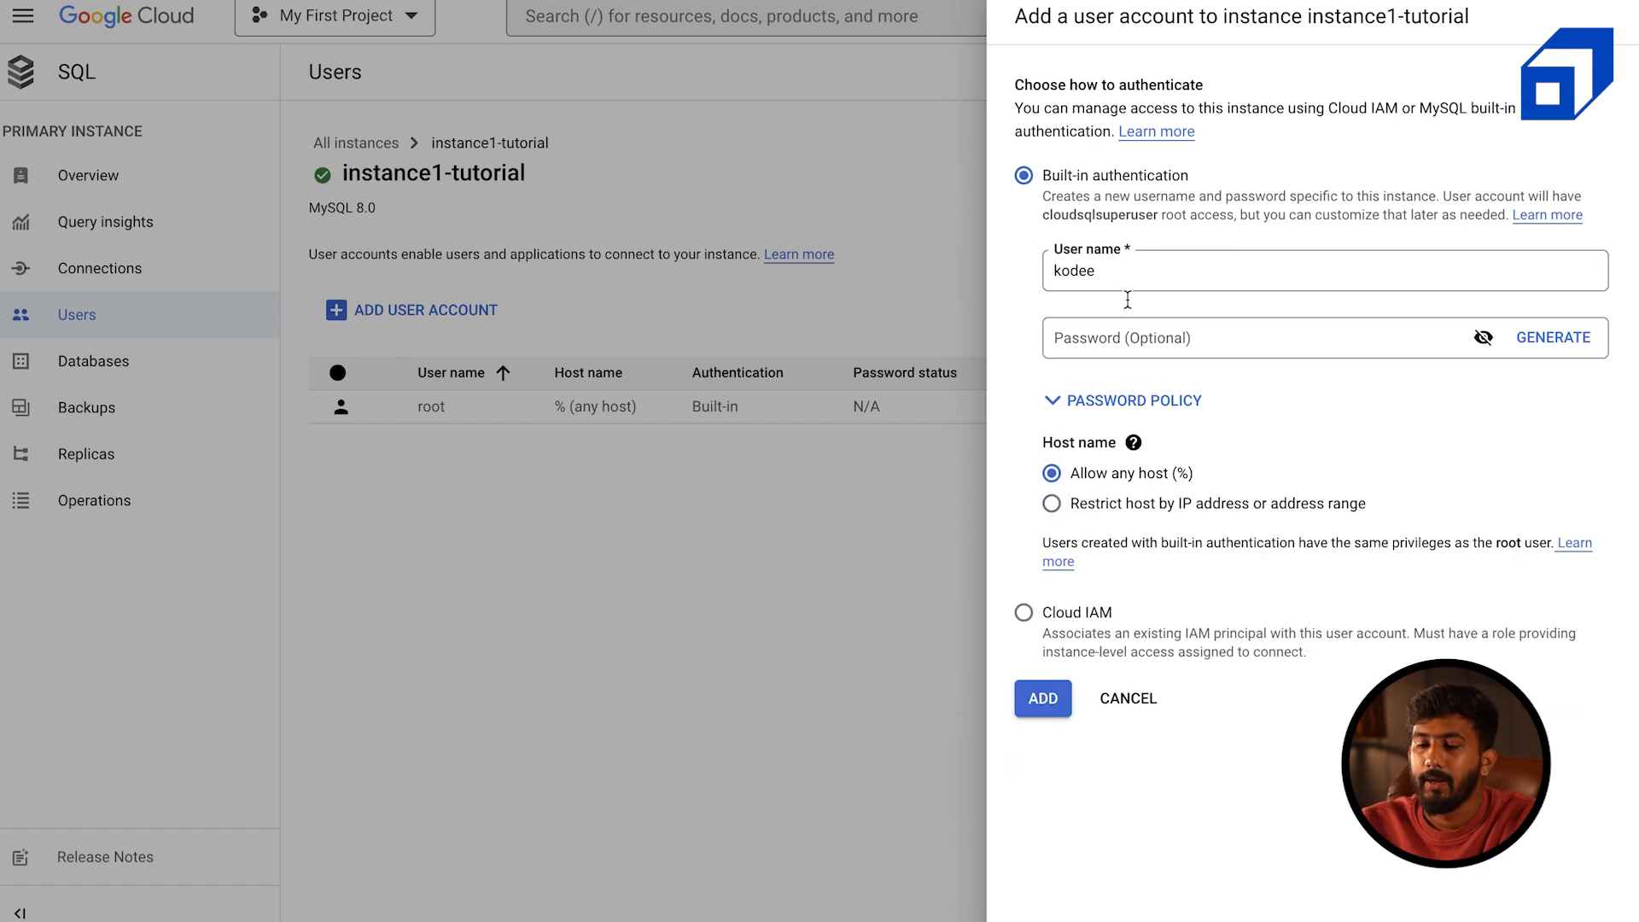
{"action": "left_click", "coordinate": [1127, 344]}
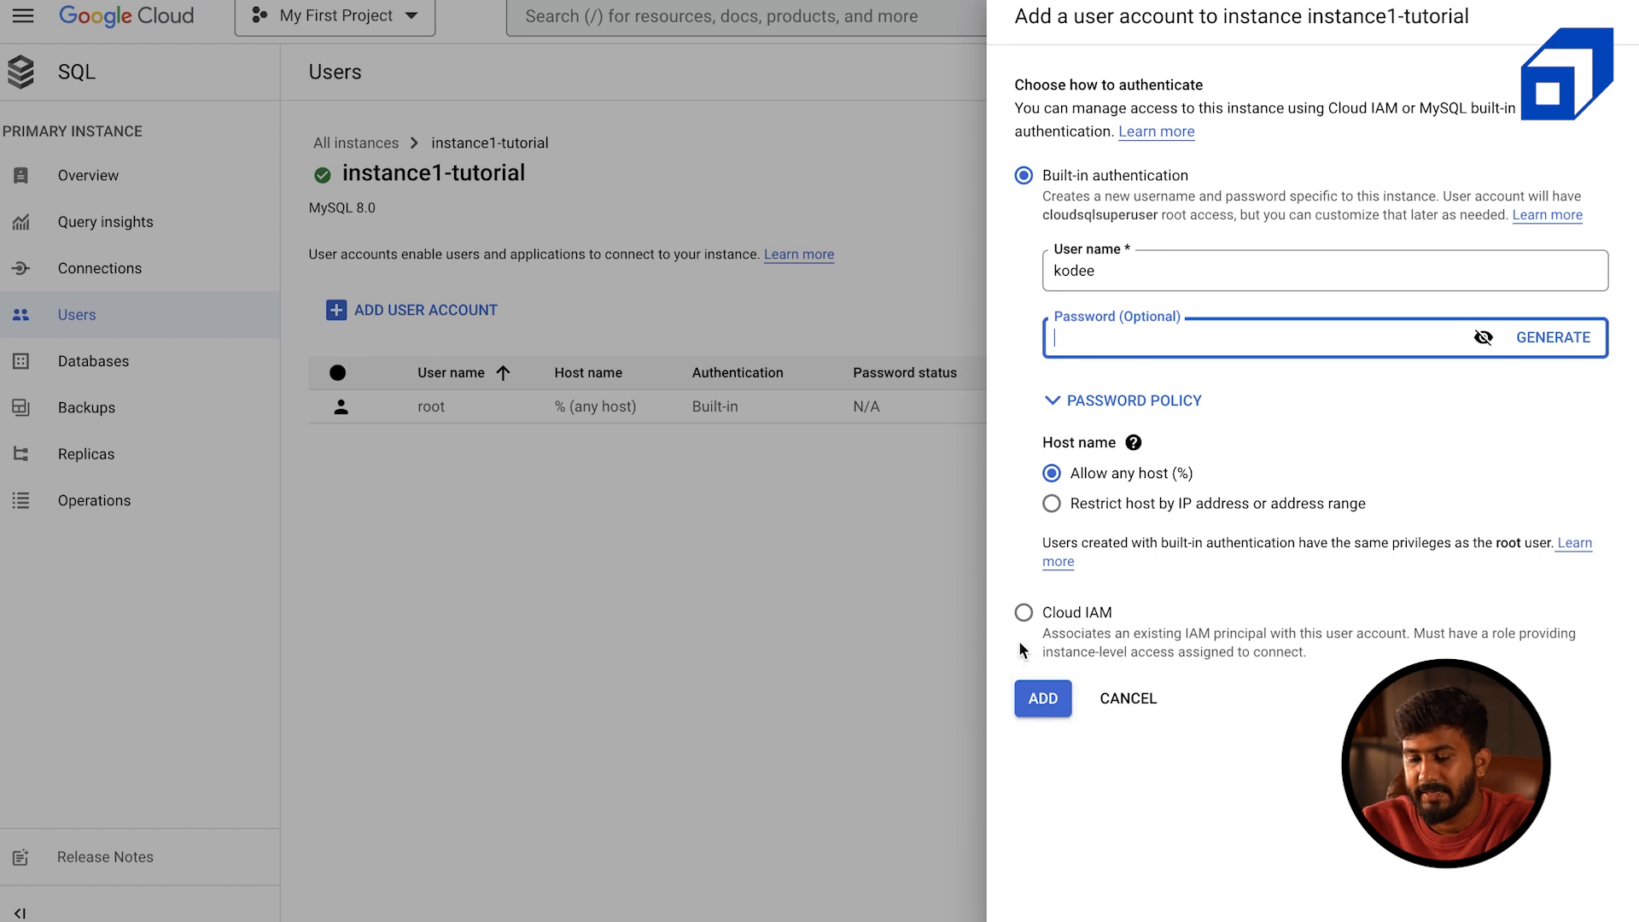
Try Cloud IAM authentication for the new user, return to built-in authentication, and cancel adding the account
{"action": "left_click", "coordinate": [1024, 613]}
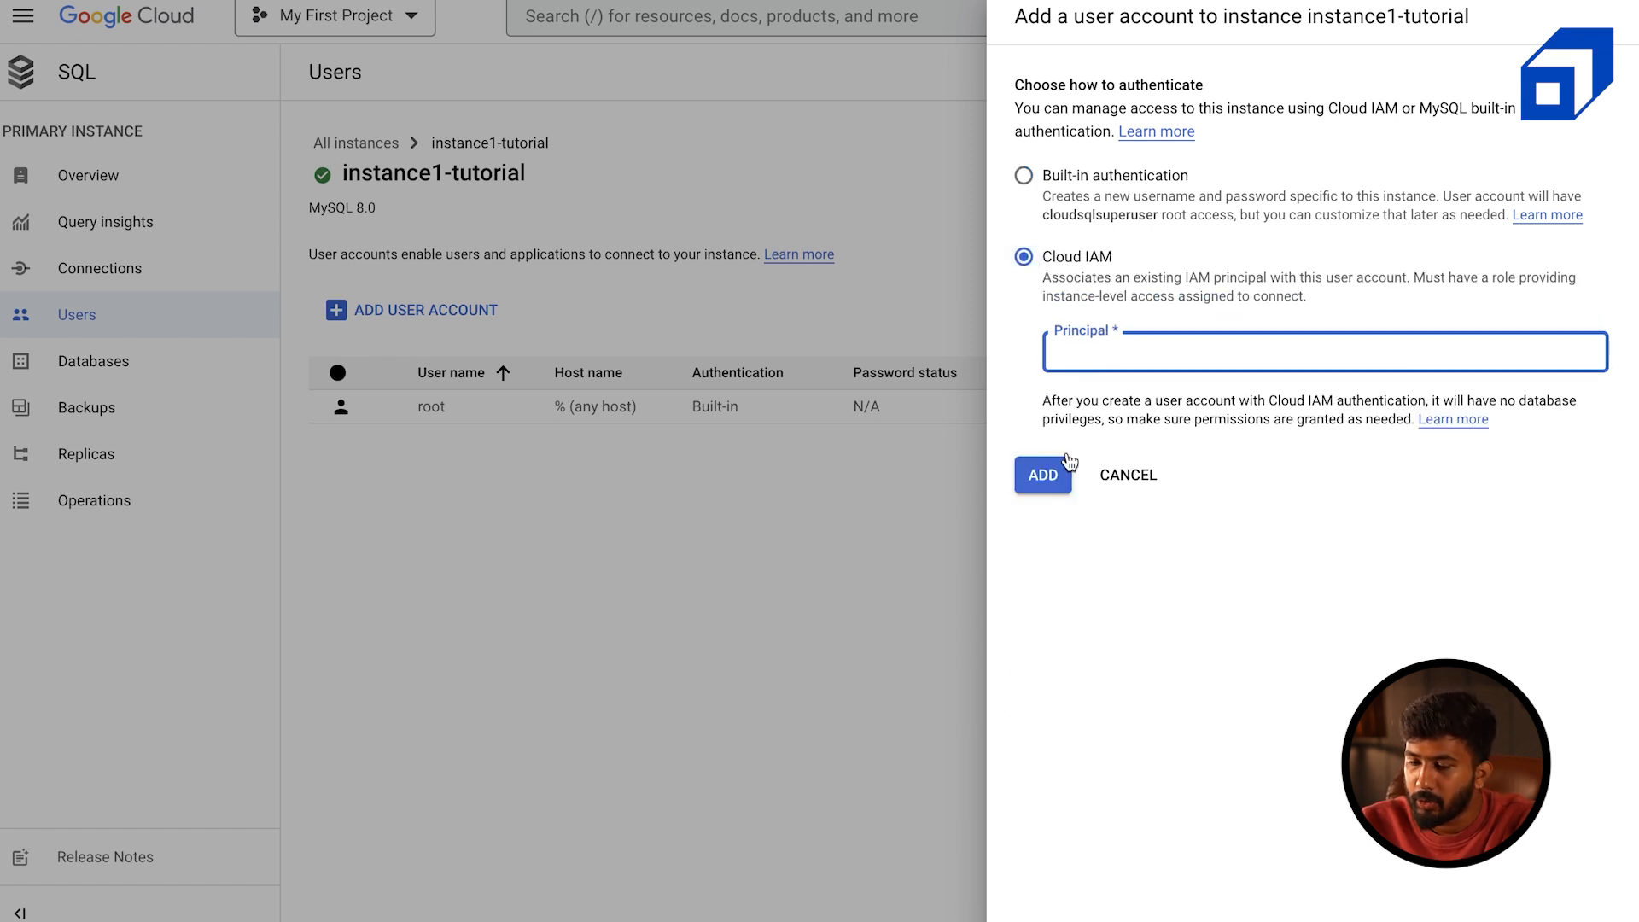
{"action": "left_click", "coordinate": [1025, 175]}
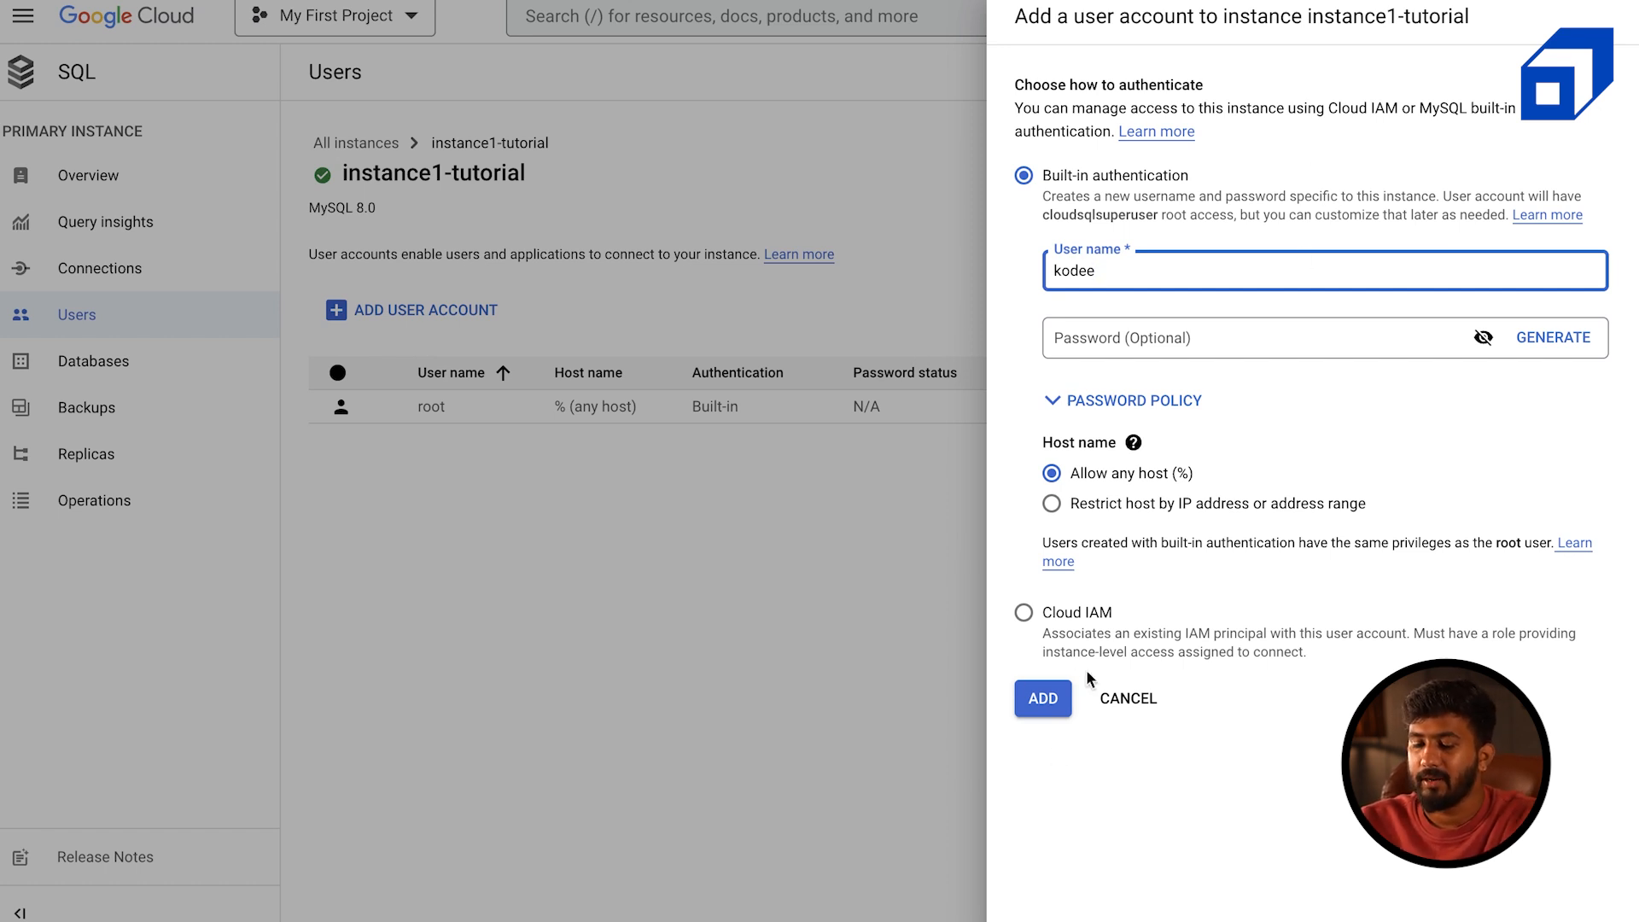
{"action": "left_click", "coordinate": [1124, 697]}
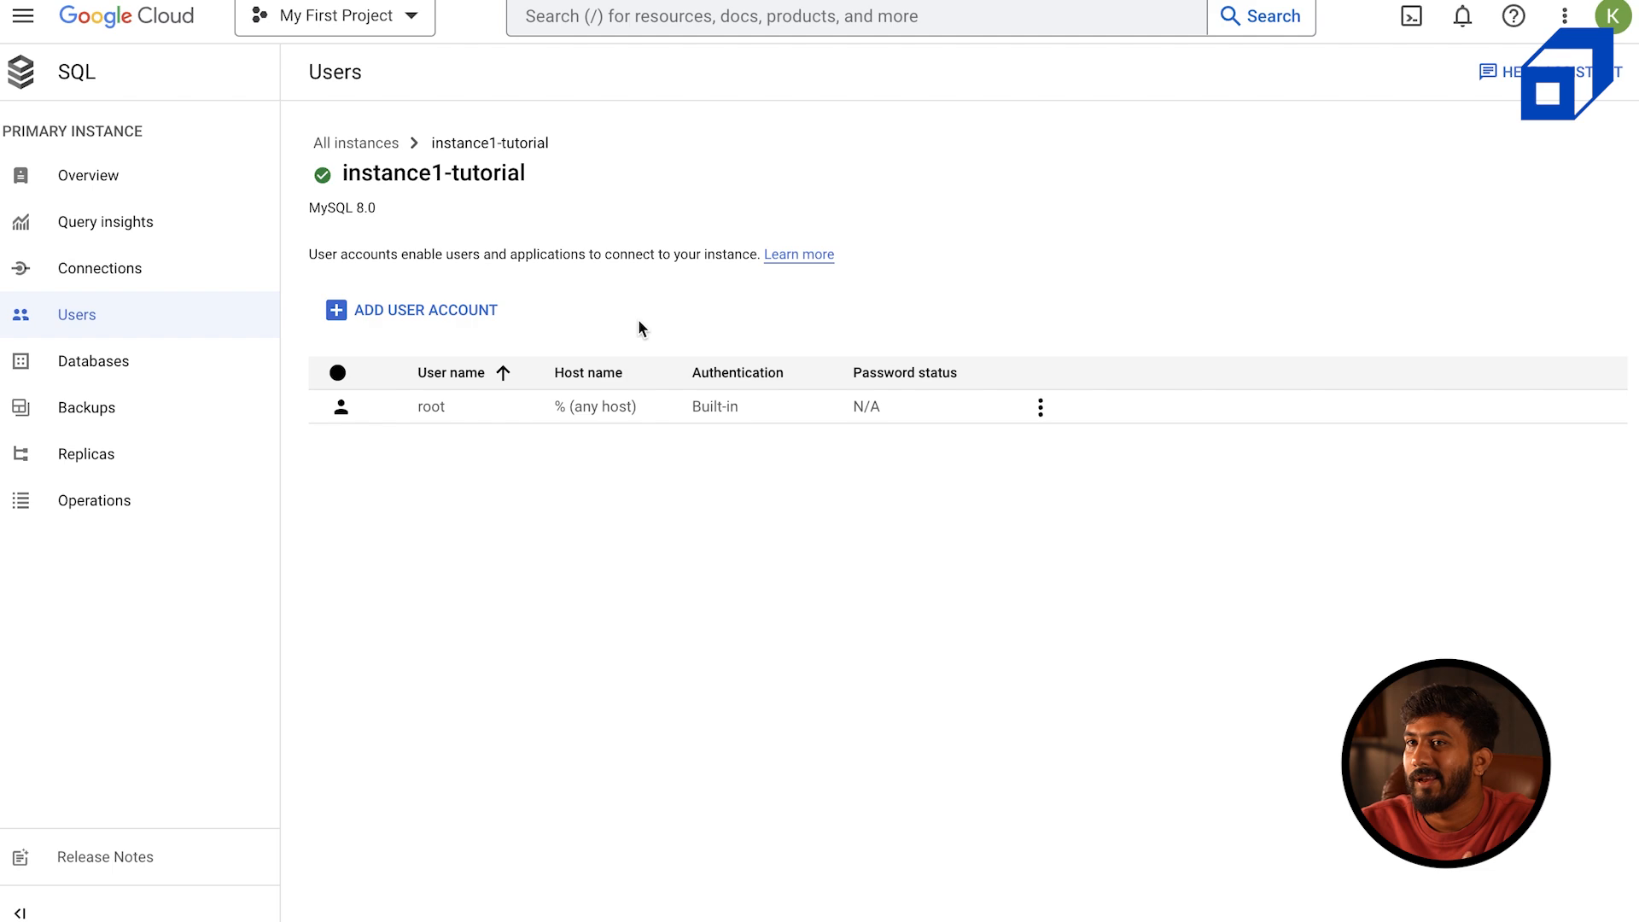
Review the instance's networking settings, then its SSL encryption and certificate security settings
{"action": "left_click", "coordinate": [196, 267]}
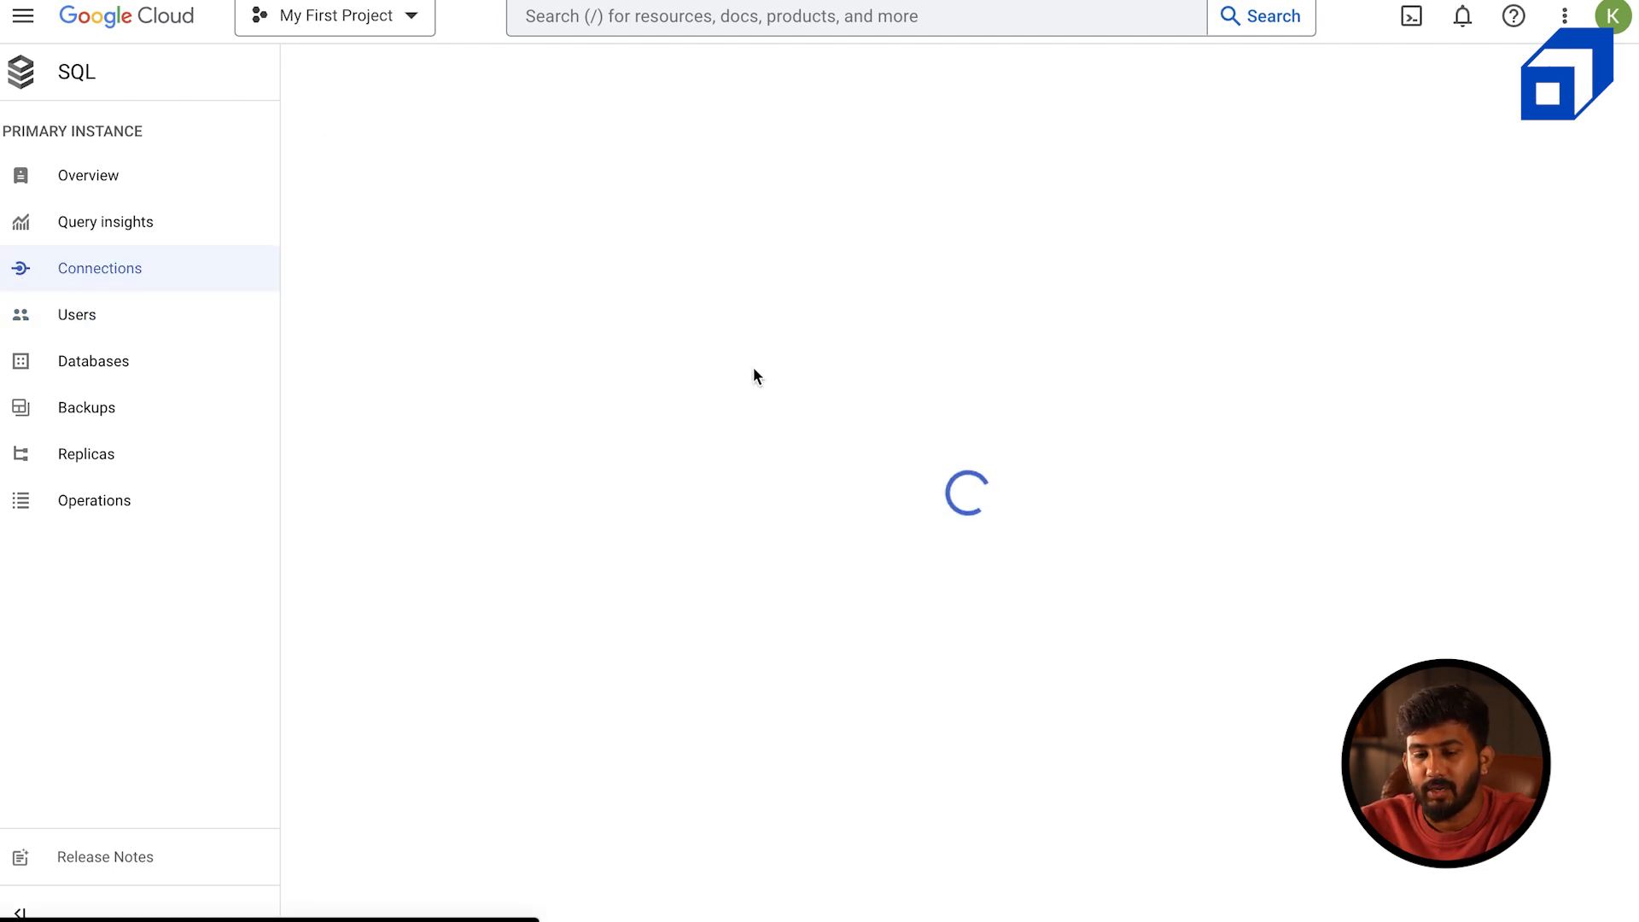
{"action": "scroll", "coordinate": [470, 534], "scroll_direction": "down", "scroll_amount": 2}
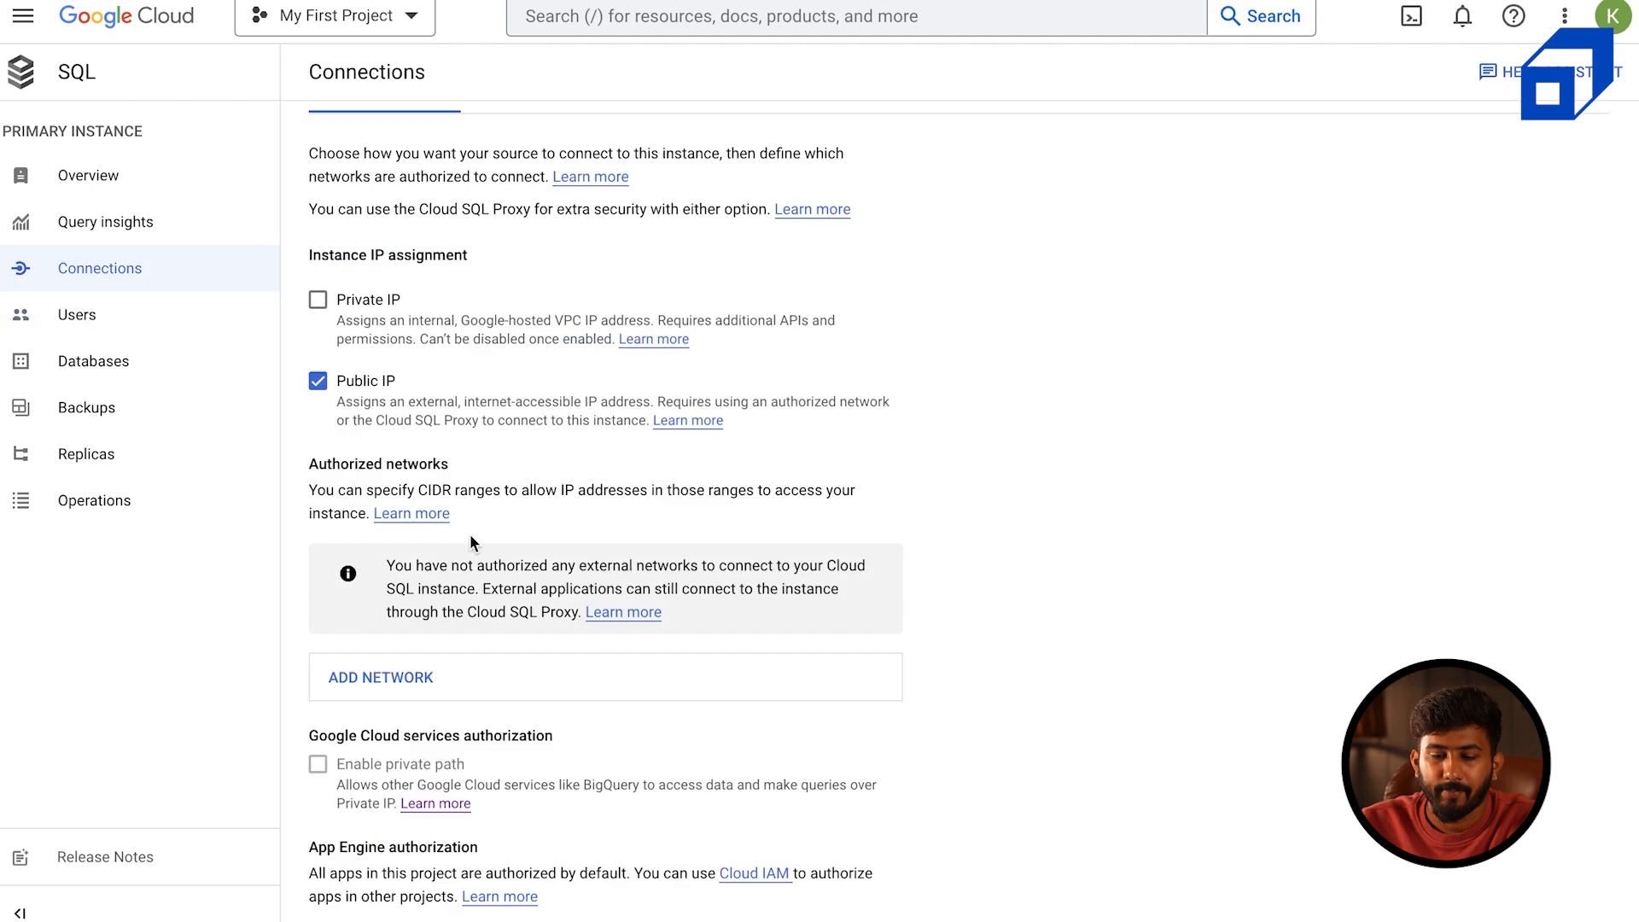
{"action": "scroll", "coordinate": [470, 534], "scroll_direction": "up", "scroll_amount": 2}
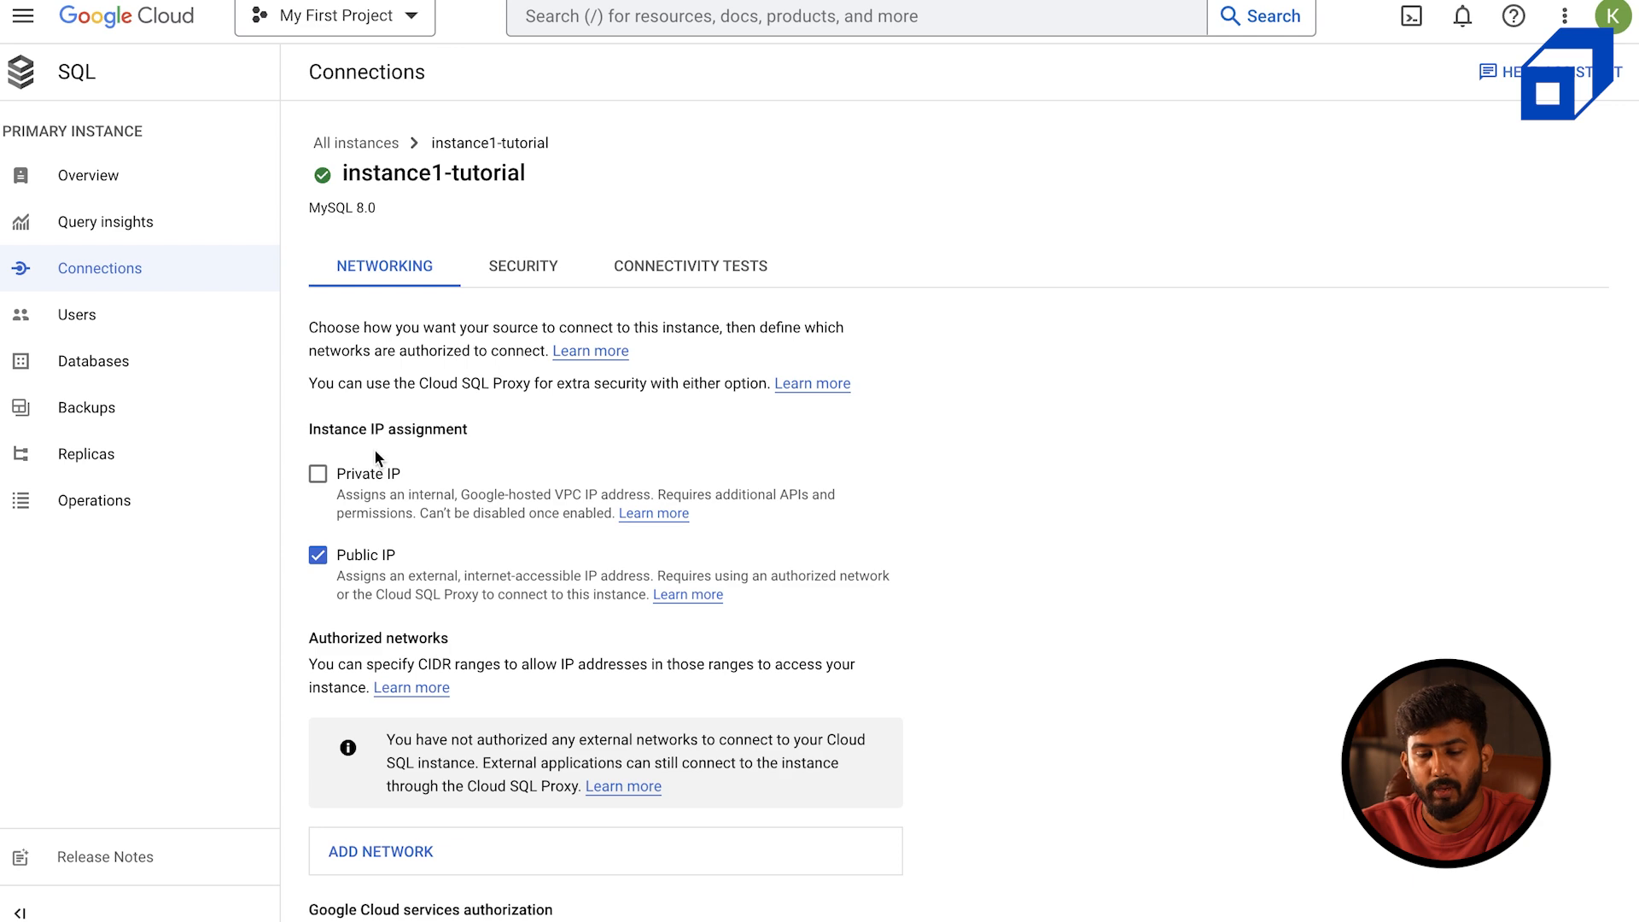
{"action": "left_click", "coordinate": [539, 277]}
{"action": "scroll", "coordinate": [886, 841], "scroll_direction": "down", "scroll_amount": 3}
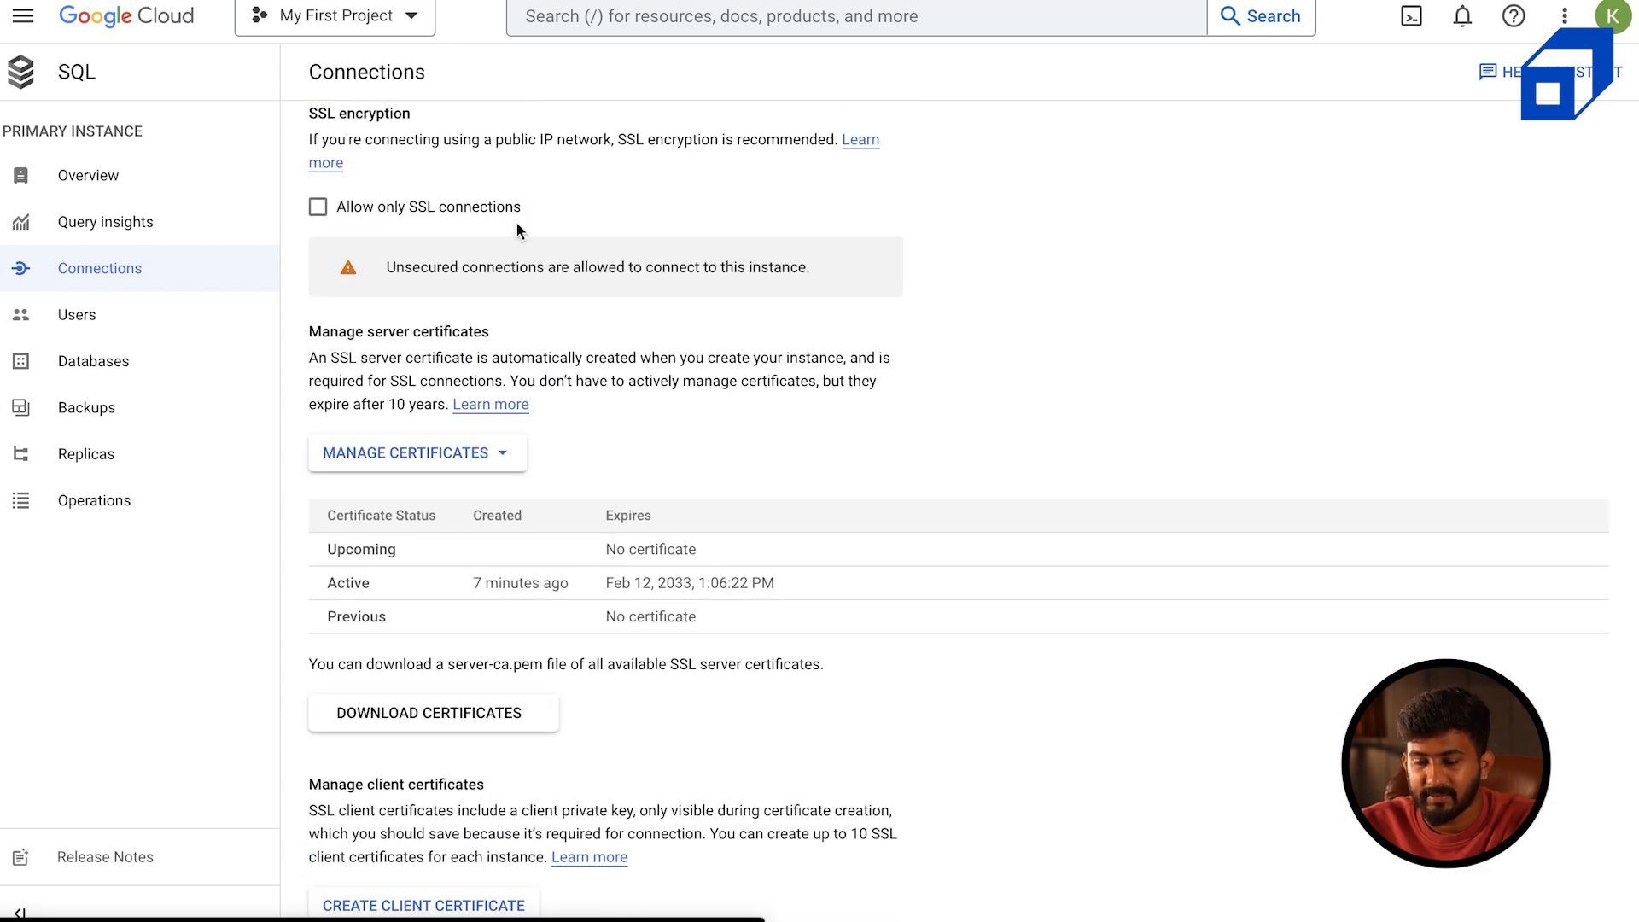
{"action": "scroll", "coordinate": [858, 473], "scroll_direction": "down", "scroll_amount": 2}
{"action": "scroll", "coordinate": [860, 473], "scroll_direction": "up", "scroll_amount": 5}
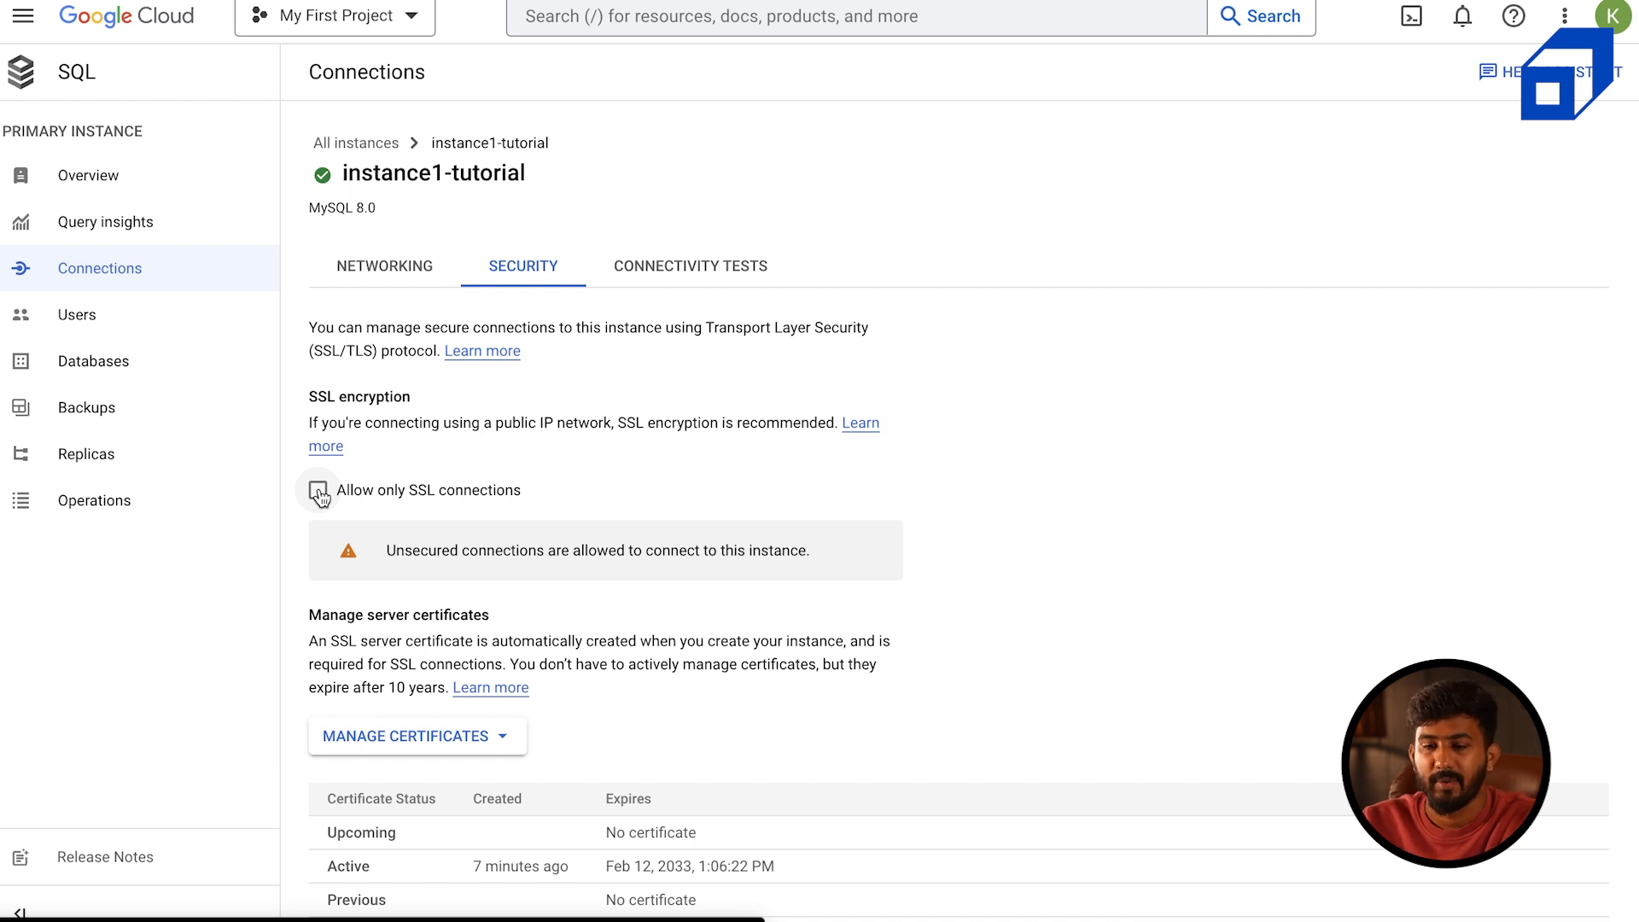
Start a new connectivity test for the instance named test1, using the tcp protocol
{"action": "left_click", "coordinate": [672, 266]}
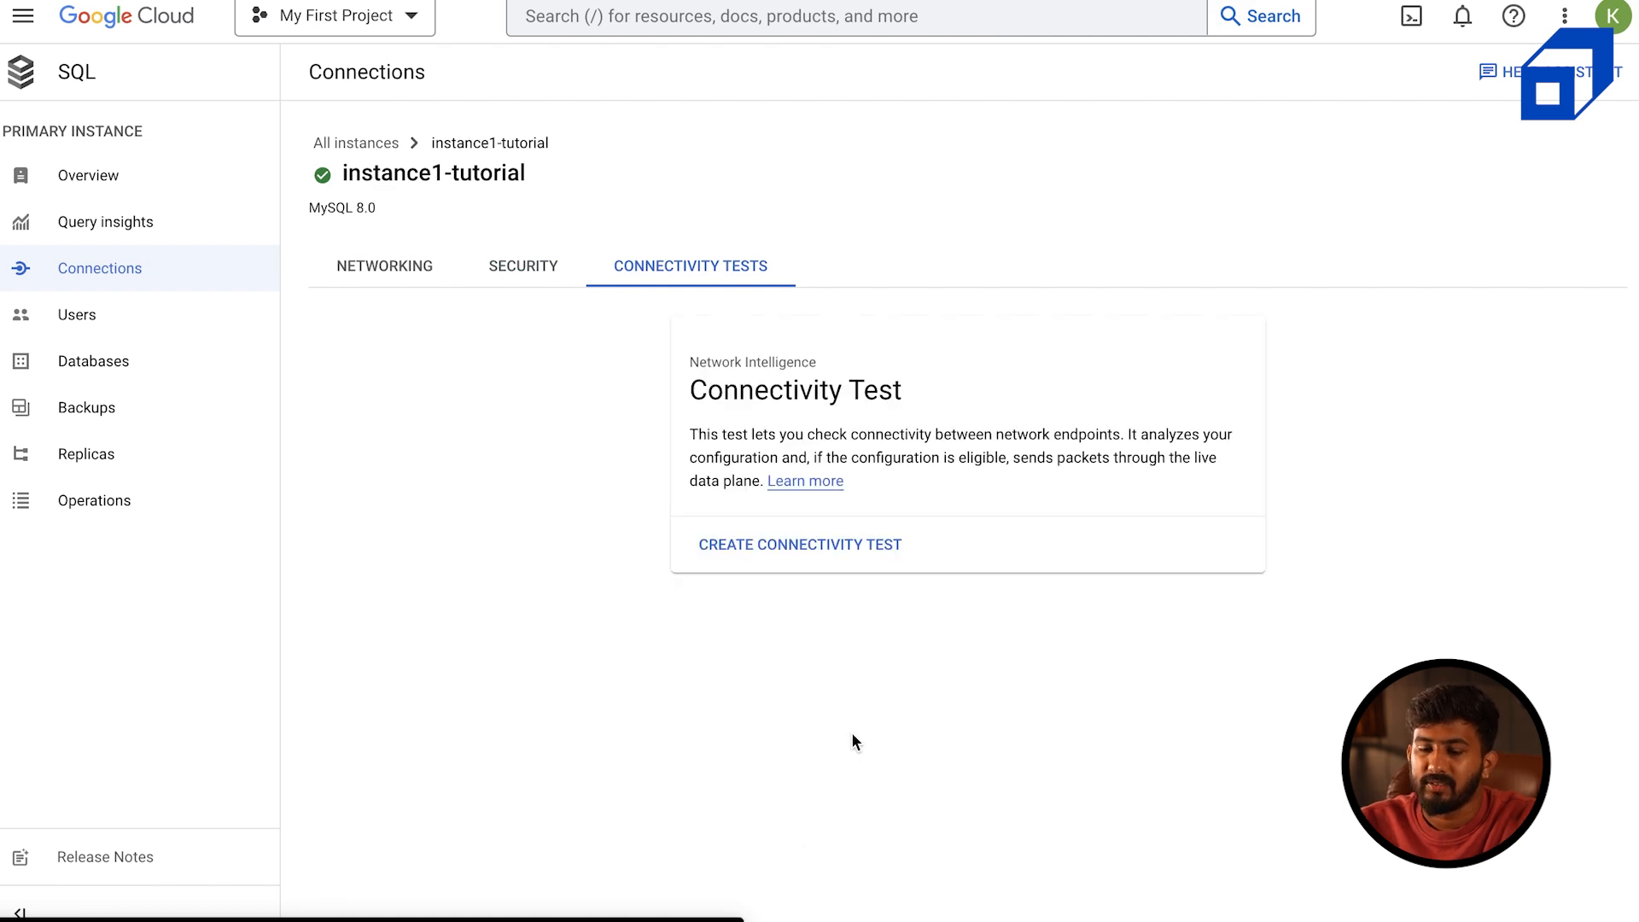
{"action": "left_click", "coordinate": [854, 553]}
{"action": "left_click", "coordinate": [1234, 104]}
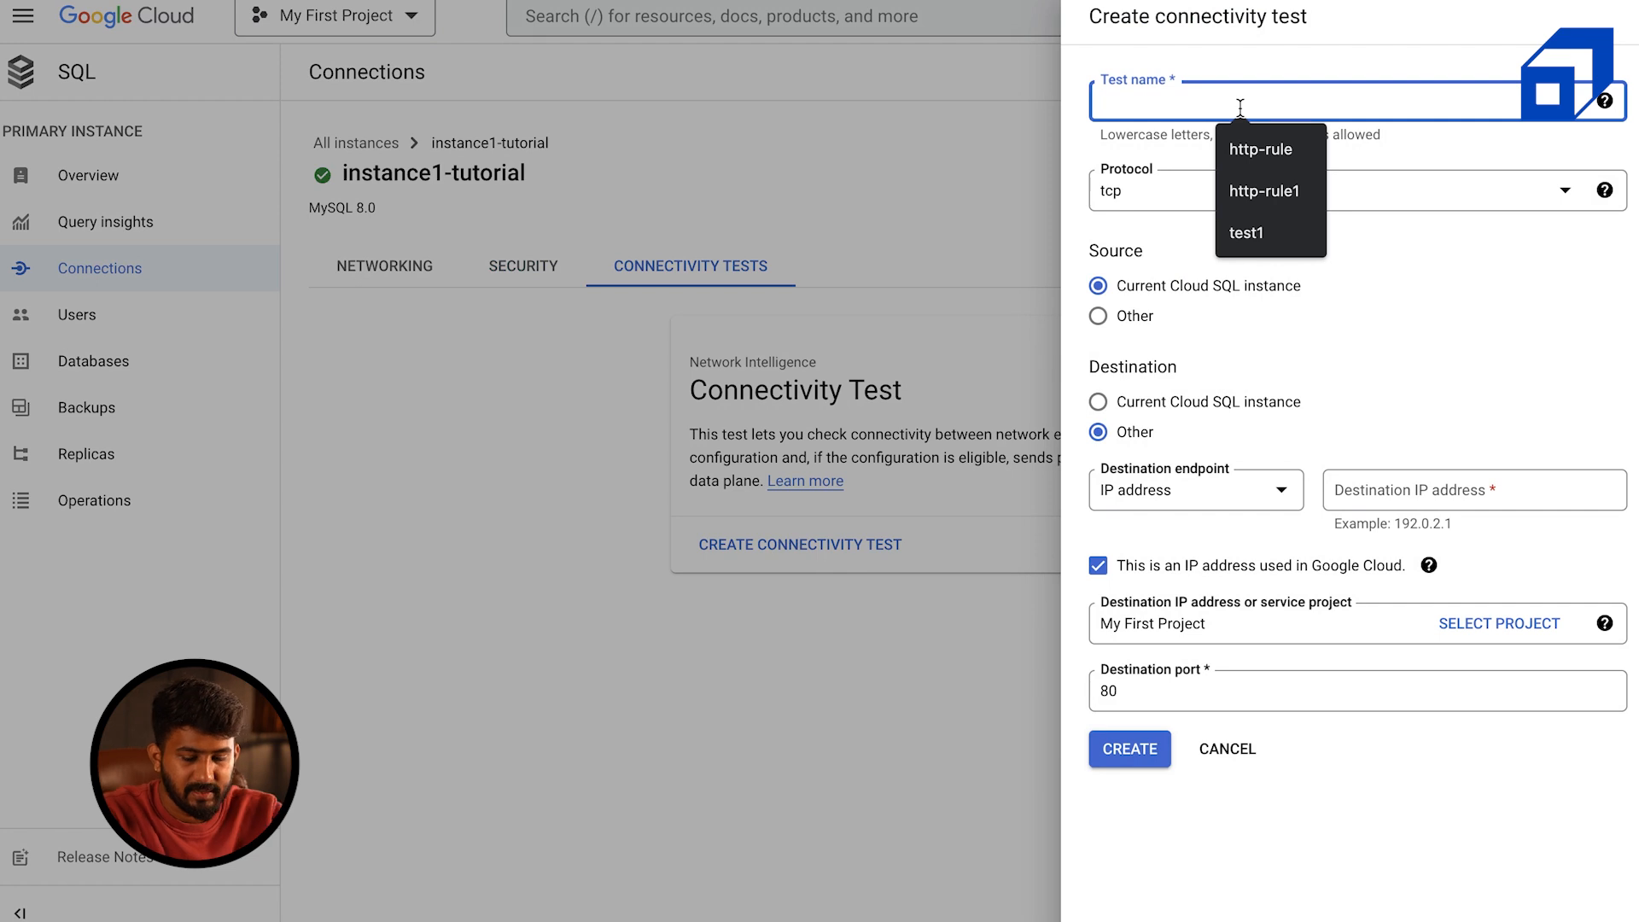
{"action": "type", "text": "test1"}
{"action": "left_click", "coordinate": [1261, 208]}
{"action": "left_click", "coordinate": [1251, 205]}
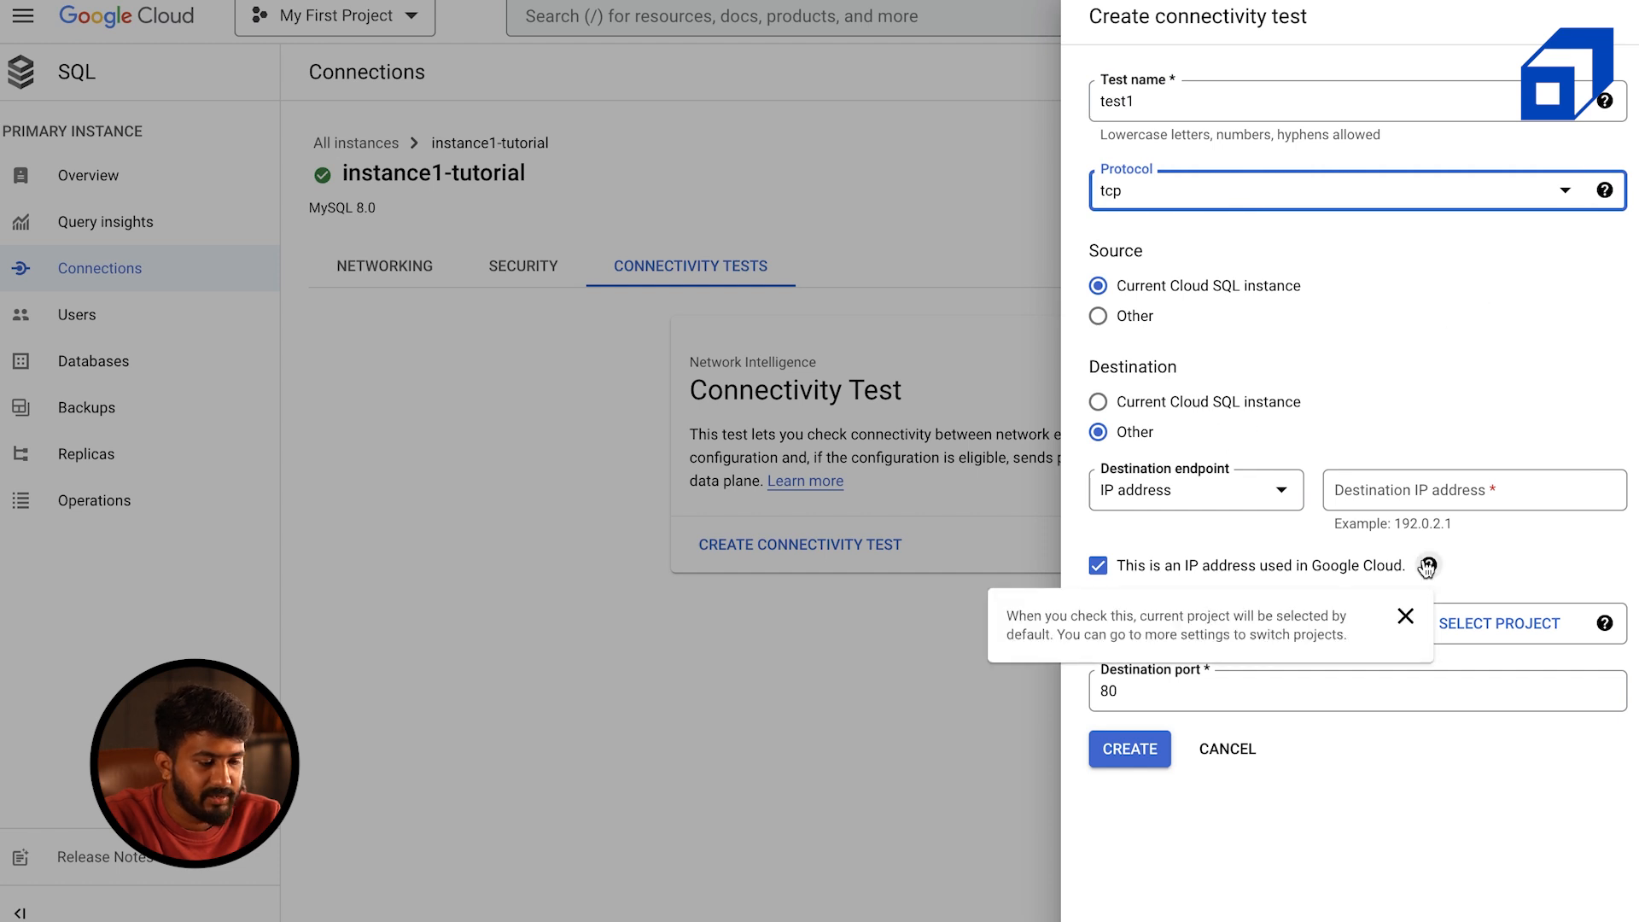
Set the test's destination IP address to 0.0.0.0 and create the connectivity test
{"action": "left_click", "coordinate": [1411, 486]}
{"action": "type", "text": "0."}
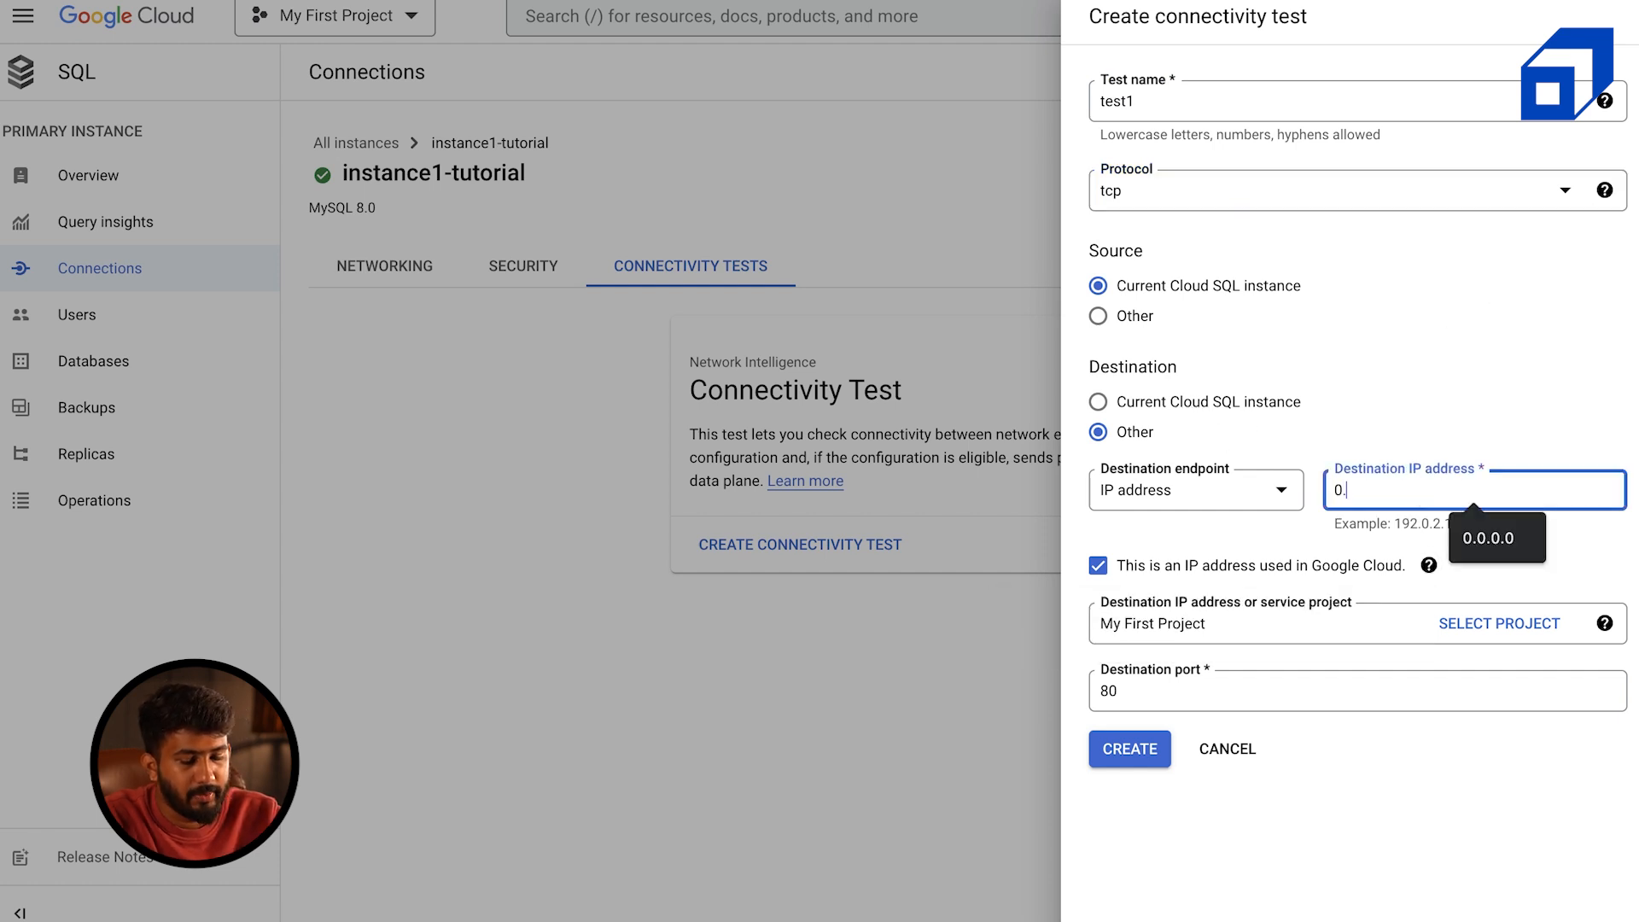
{"action": "type", "text": "0.0.0"}
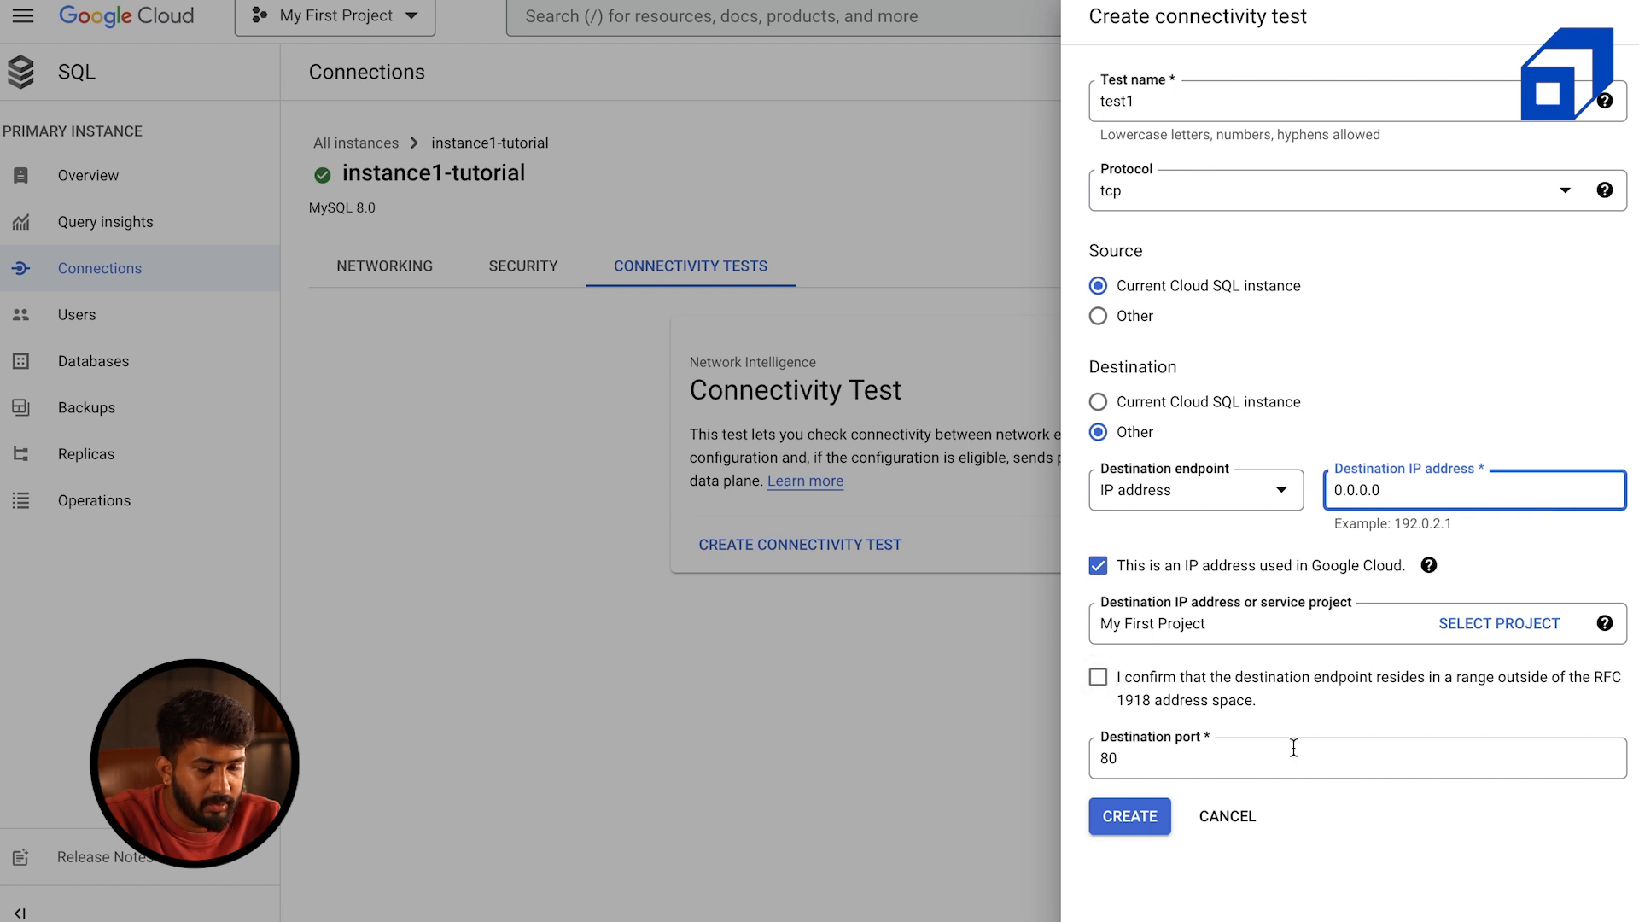
{"action": "left_click", "coordinate": [1135, 819]}
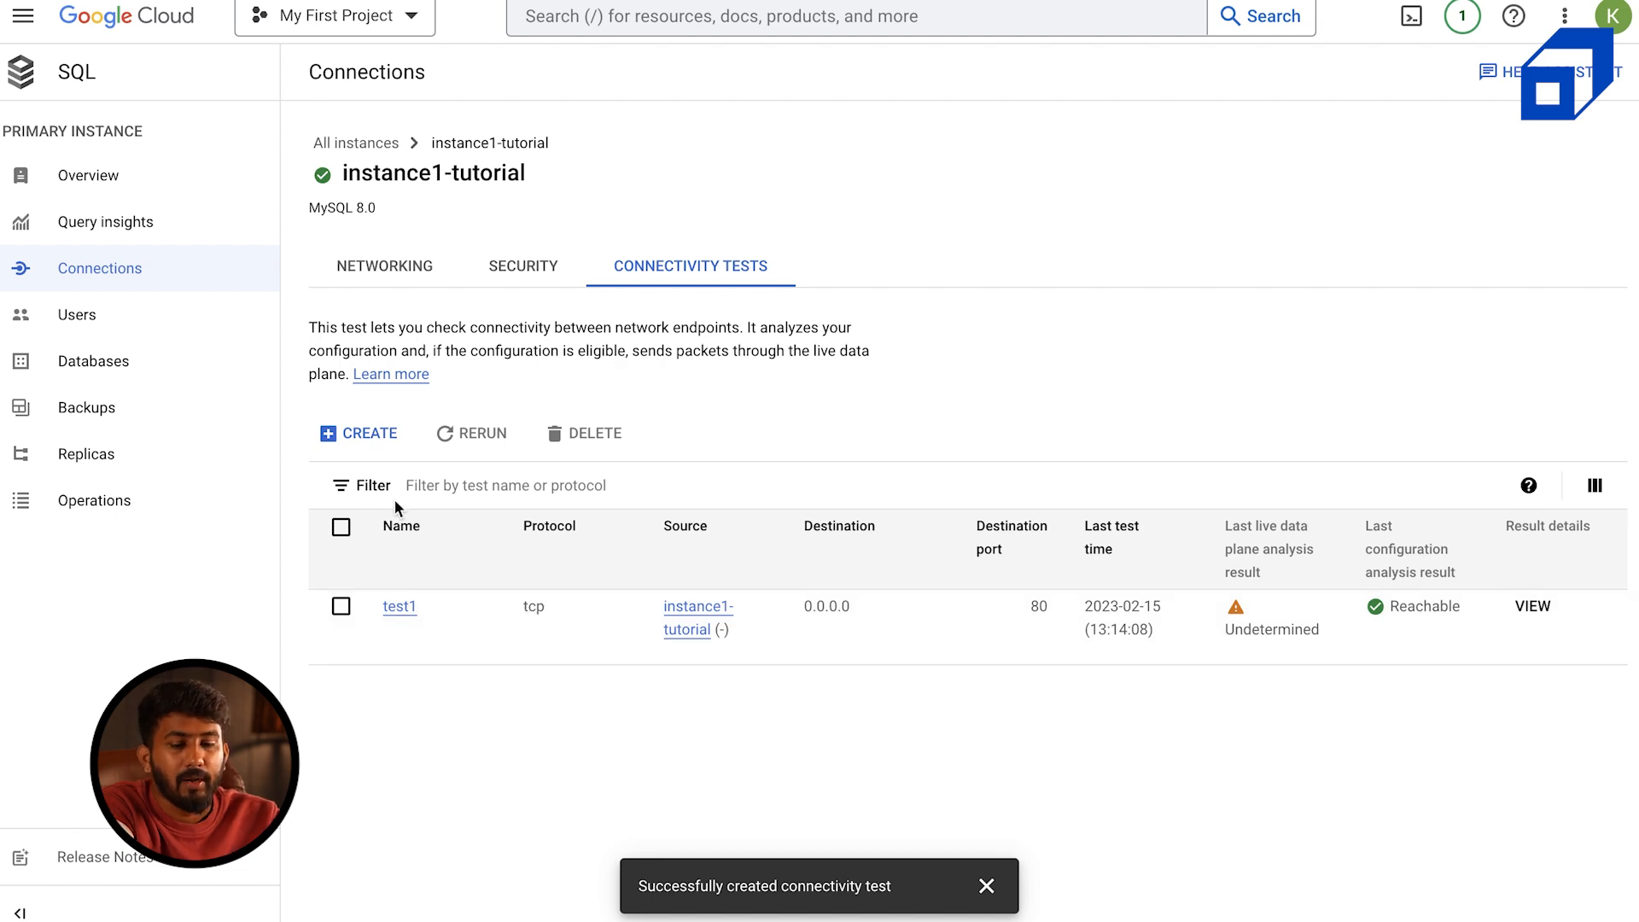
View the protocol options offered for another connectivity test, then cancel creating it
{"action": "left_click", "coordinate": [365, 431]}
{"action": "left_click", "coordinate": [1391, 199]}
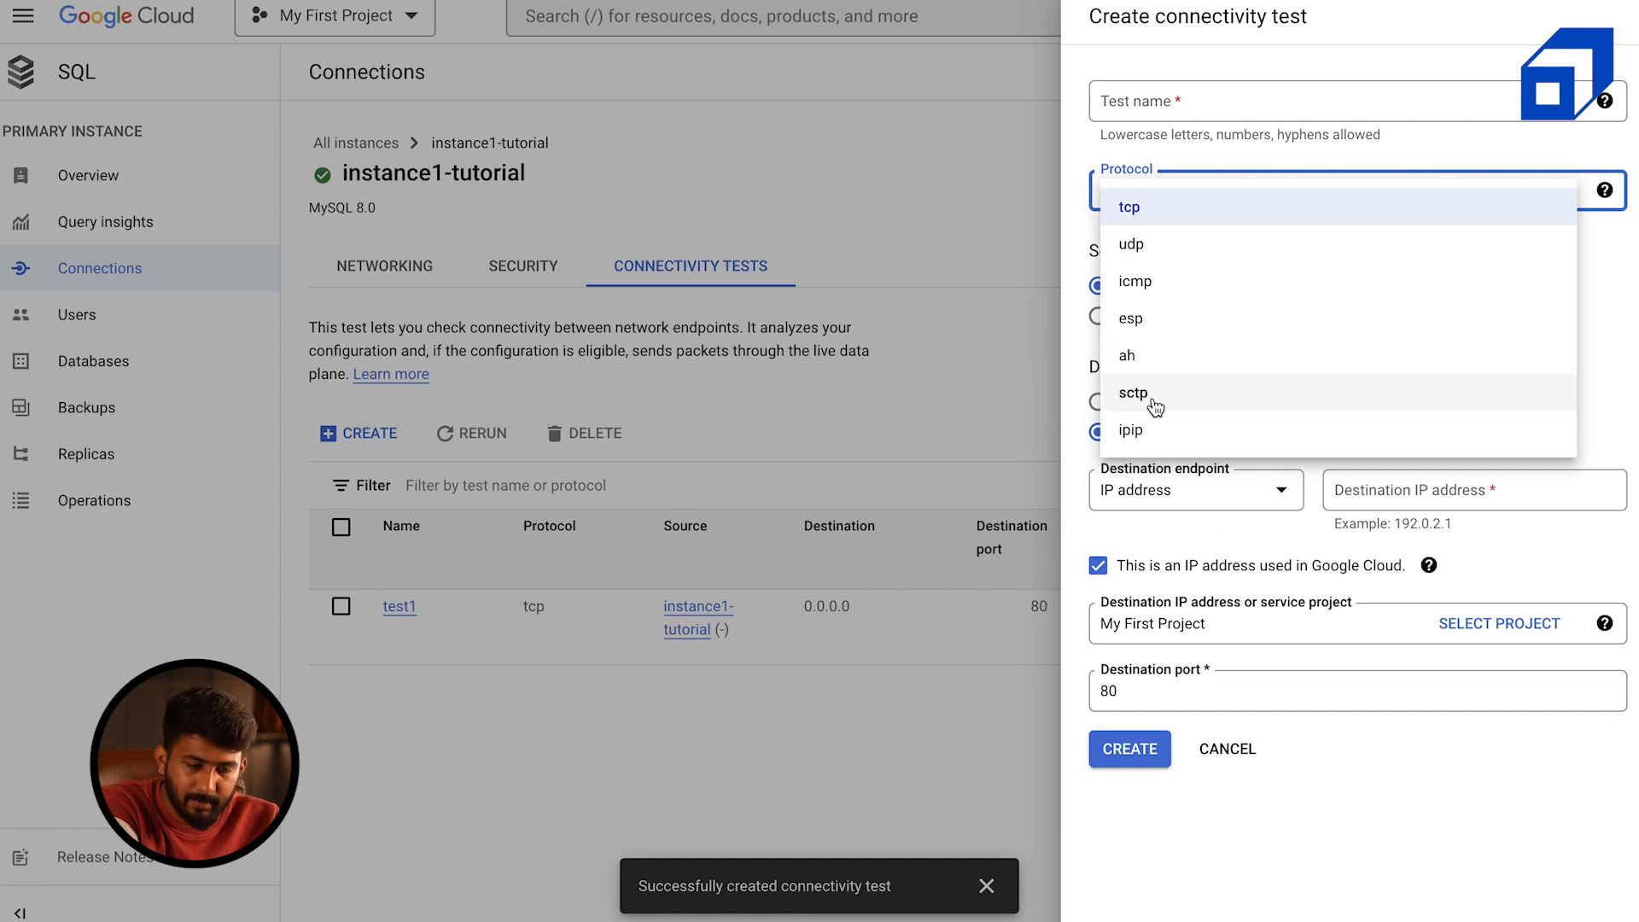
{"action": "left_click", "coordinate": [1578, 231]}
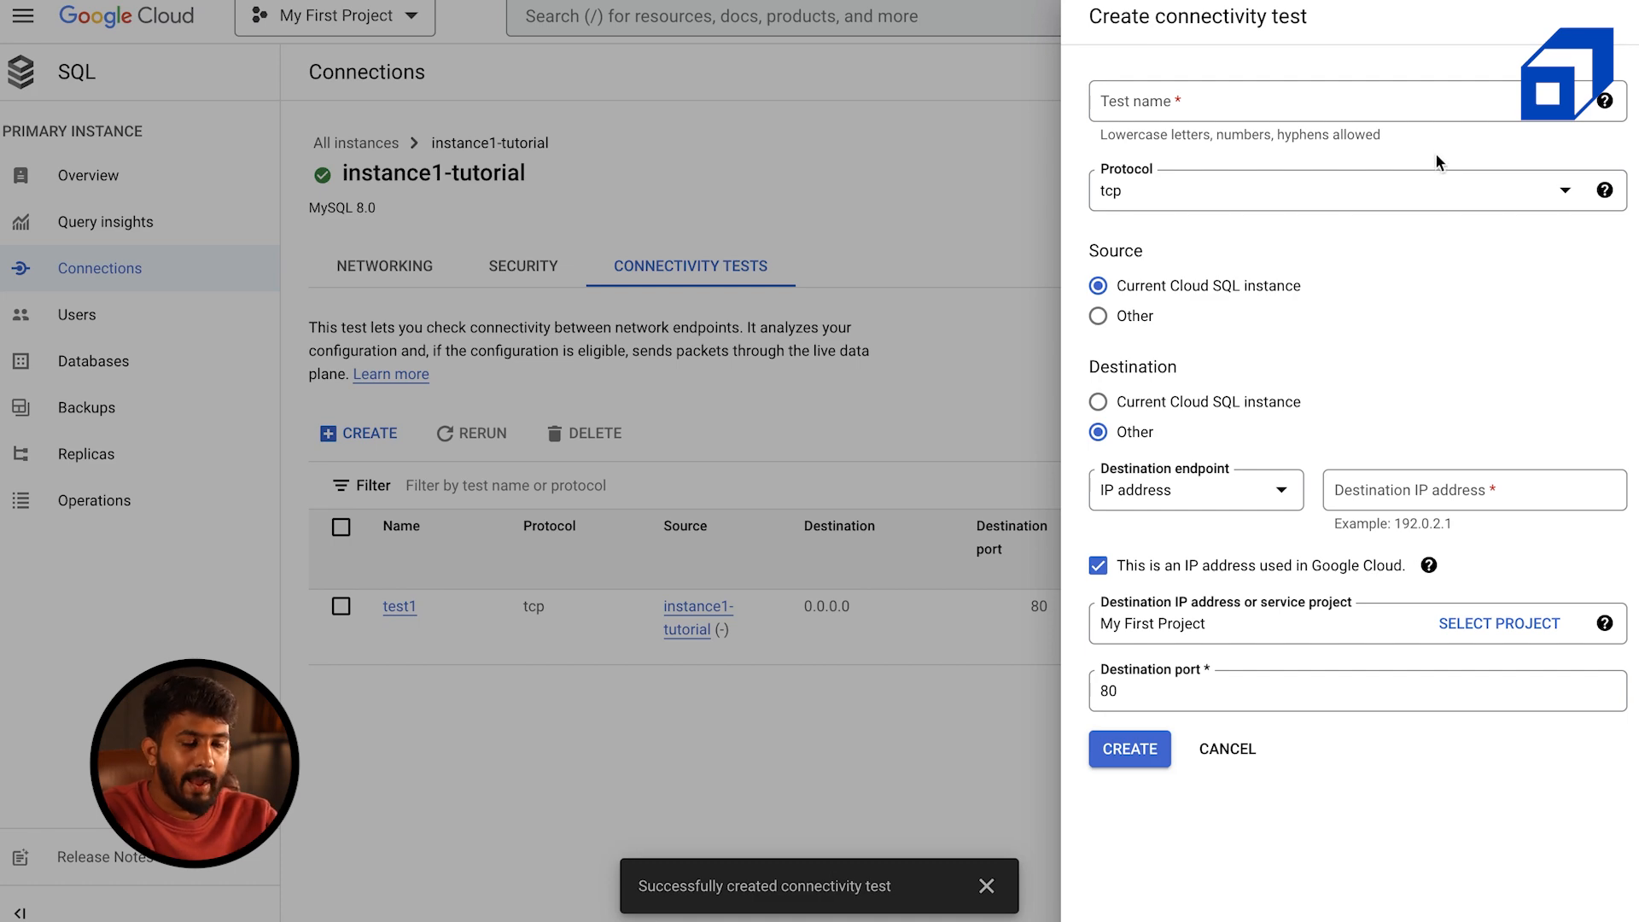
{"action": "left_click", "coordinate": [1220, 755]}
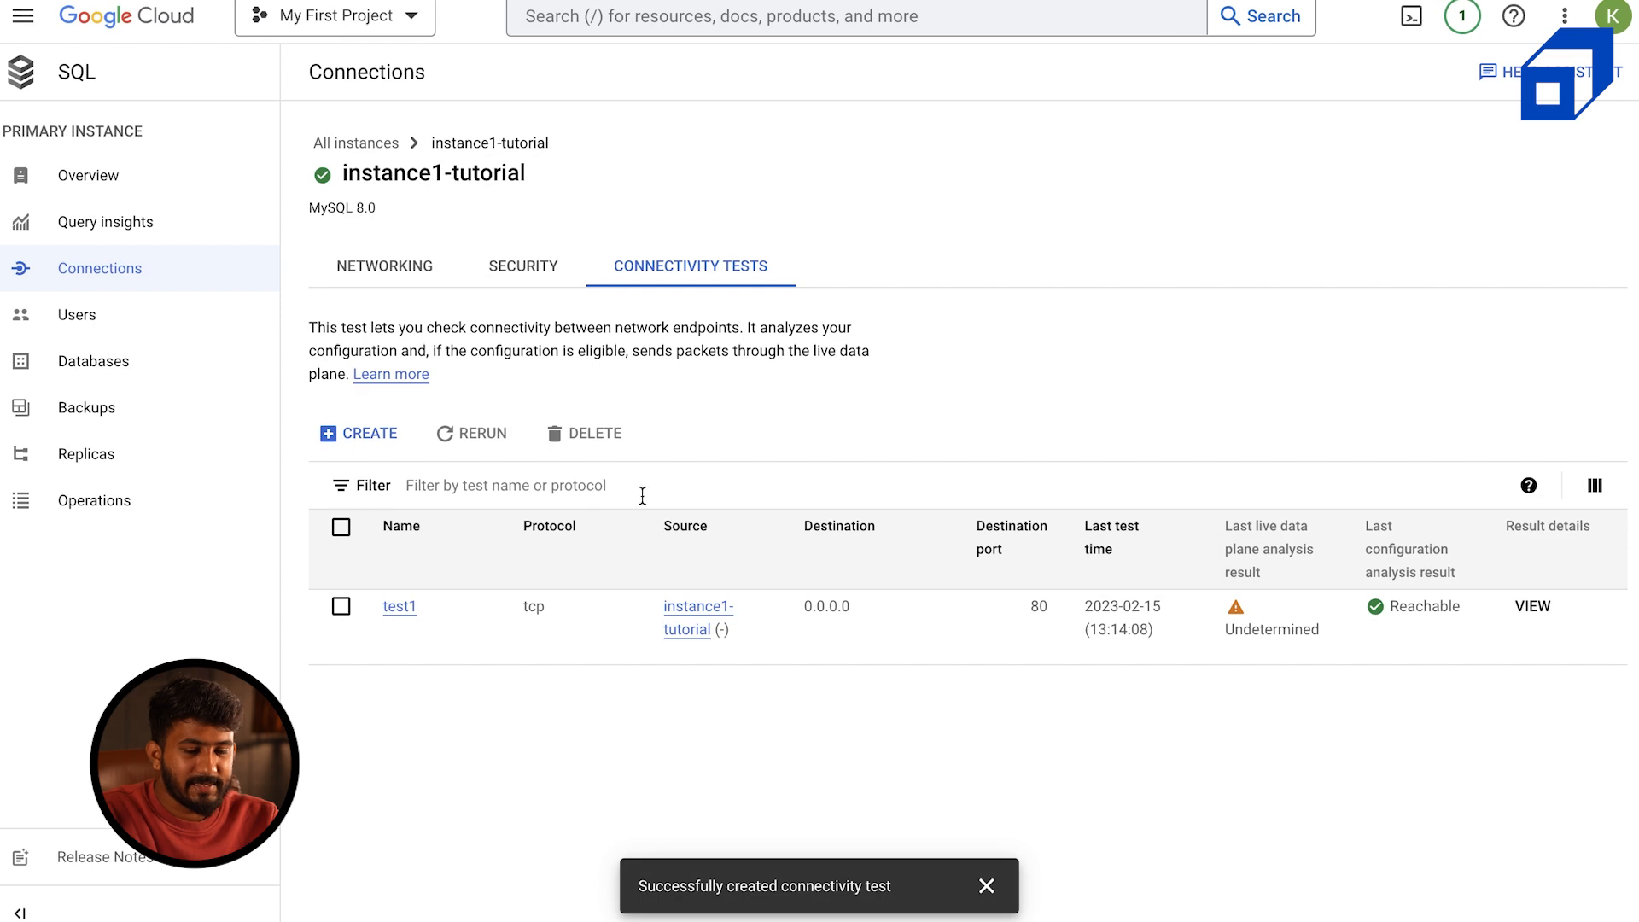
Delete the connectivity test test1
{"action": "left_click", "coordinate": [340, 606]}
{"action": "left_click", "coordinate": [616, 439]}
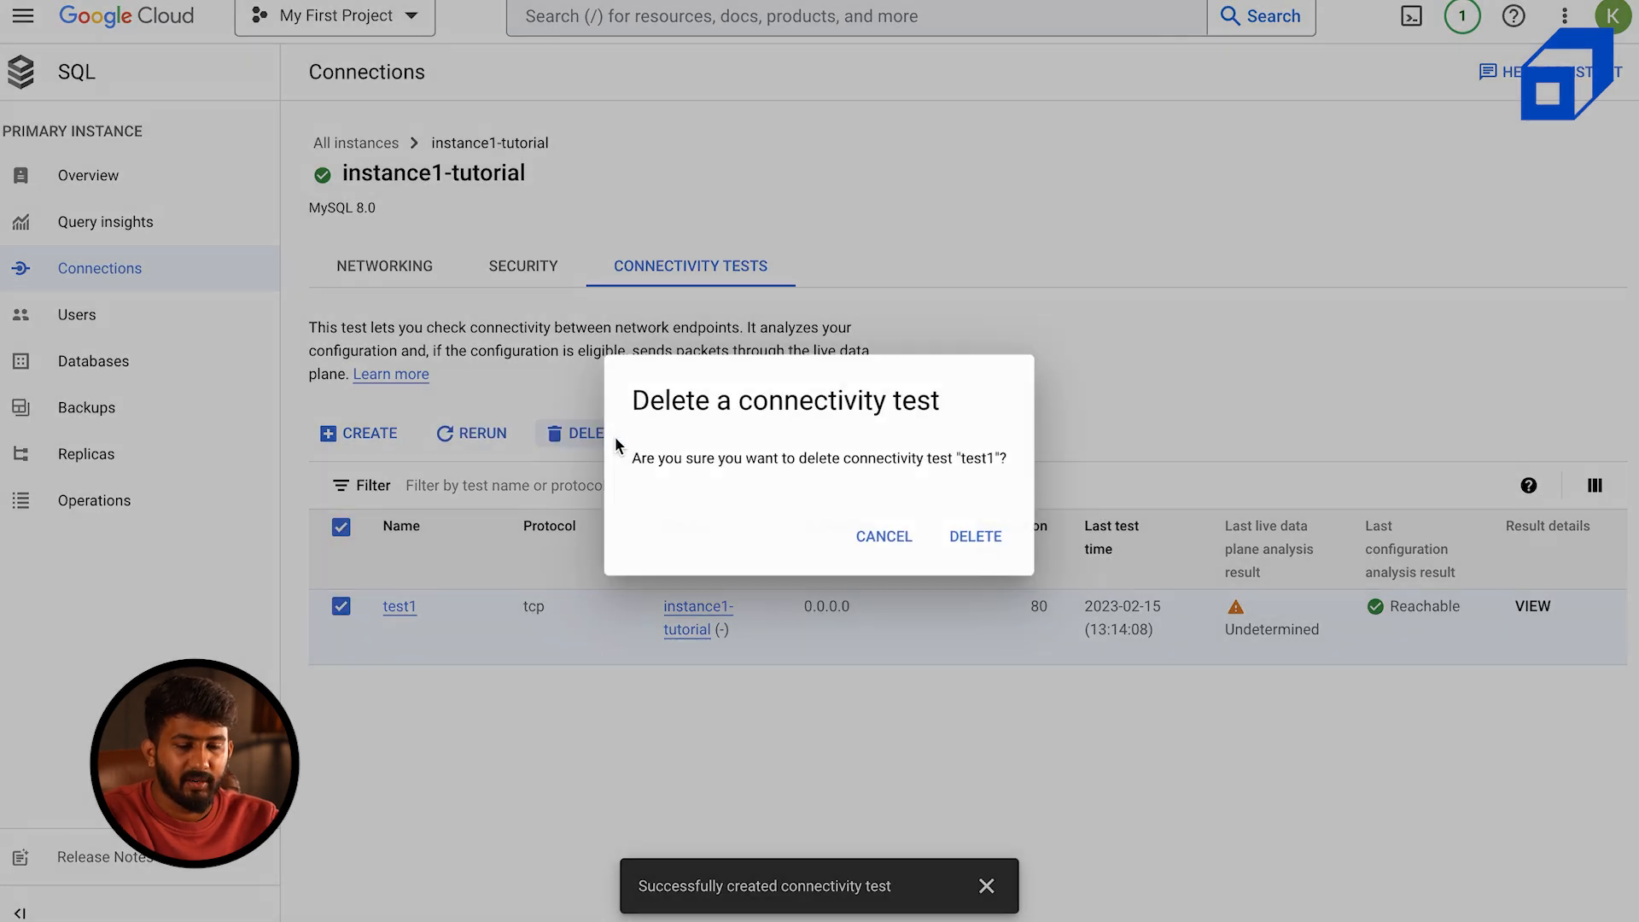
{"action": "left_click", "coordinate": [976, 538]}
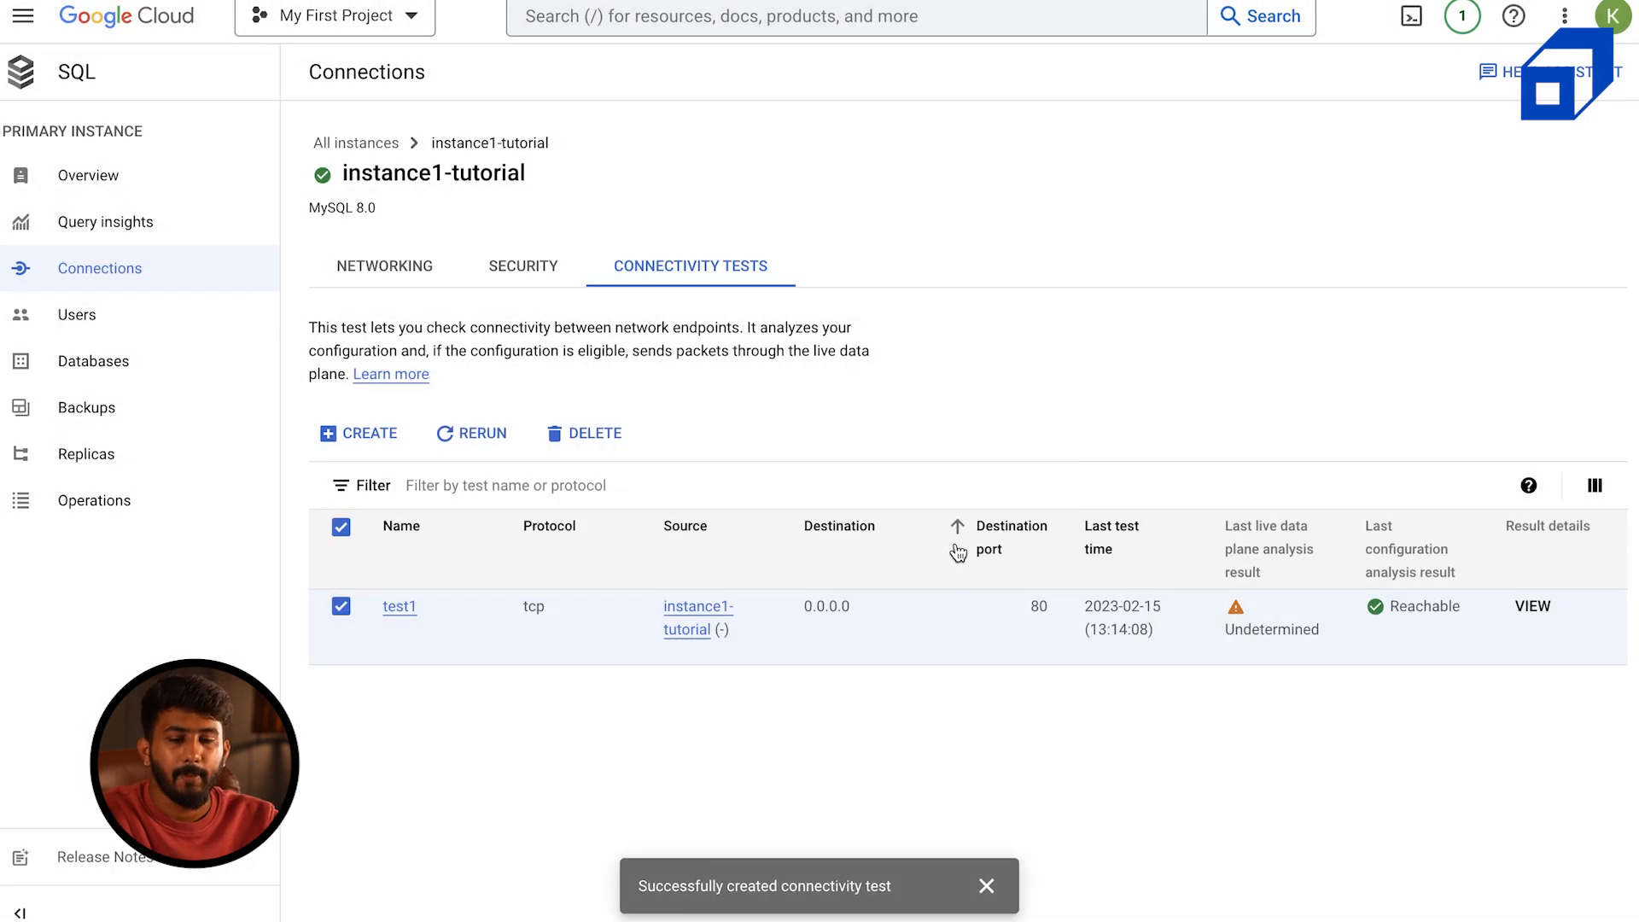
Check the Query insights page, then view the recent notifications from the instance overview
{"action": "left_click", "coordinate": [177, 209]}
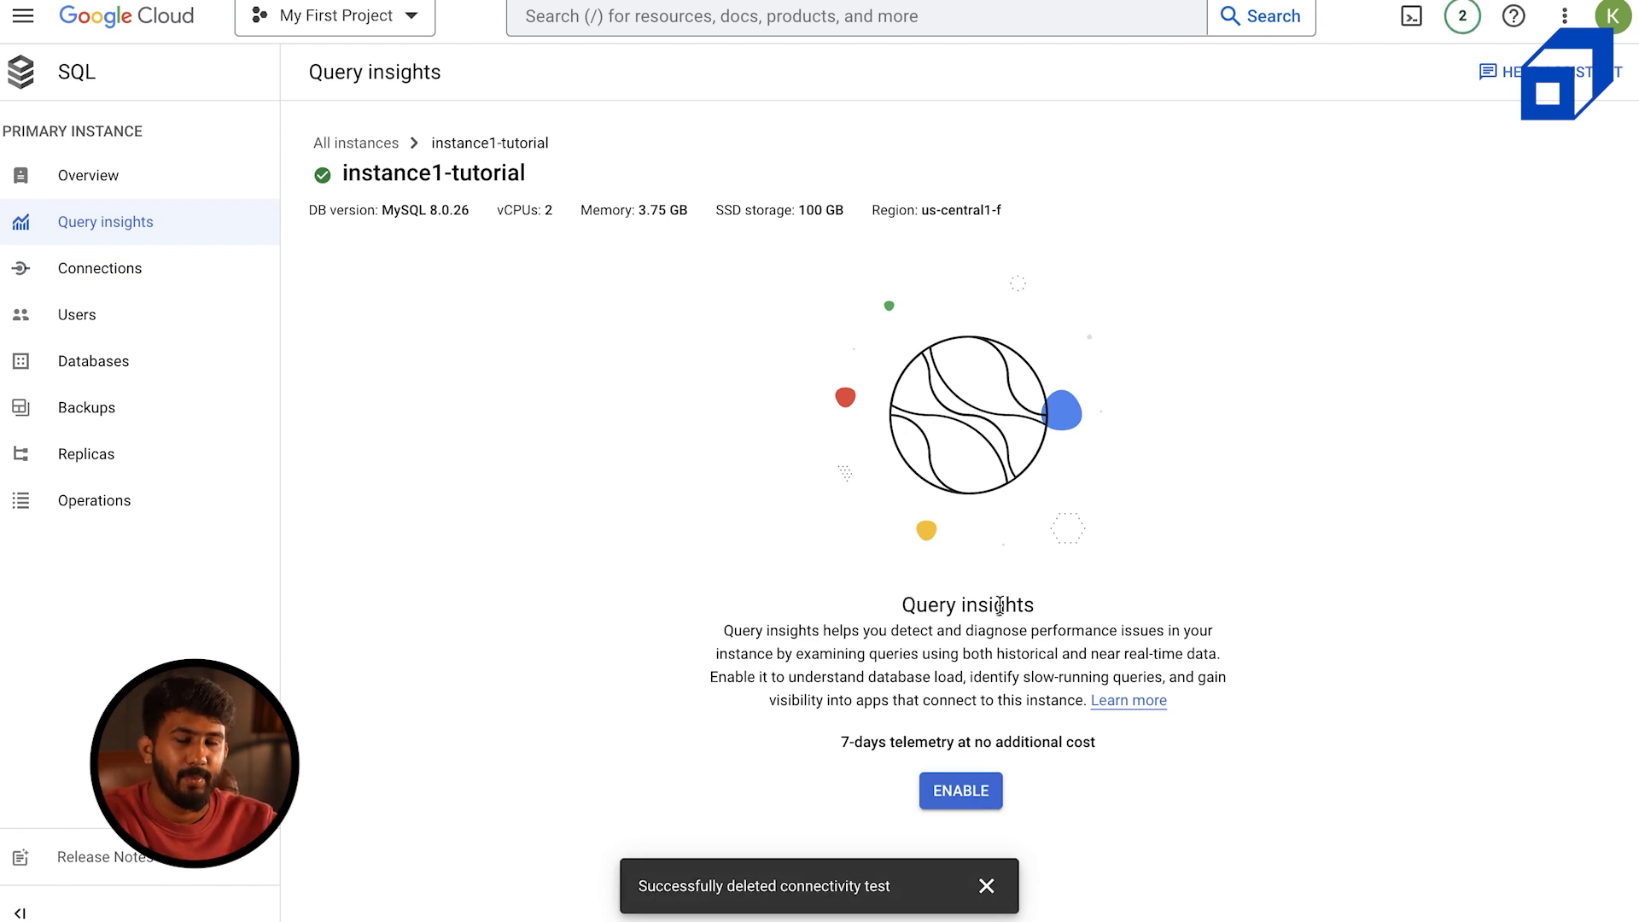
{"action": "left_click", "coordinate": [107, 167]}
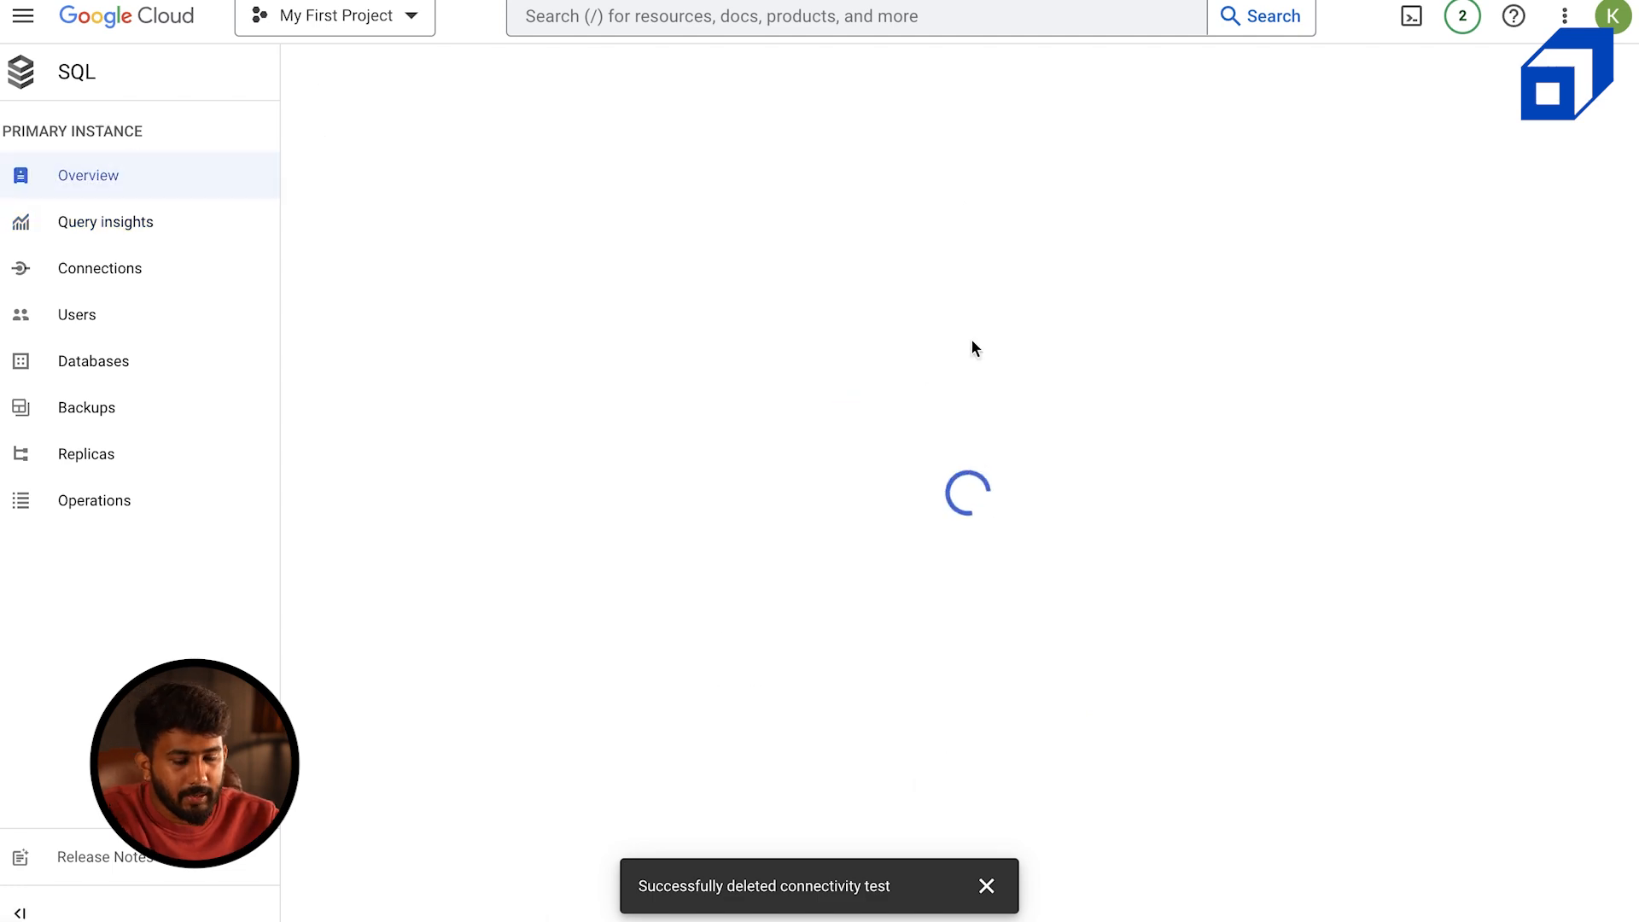
{"action": "left_click", "coordinate": [986, 886]}
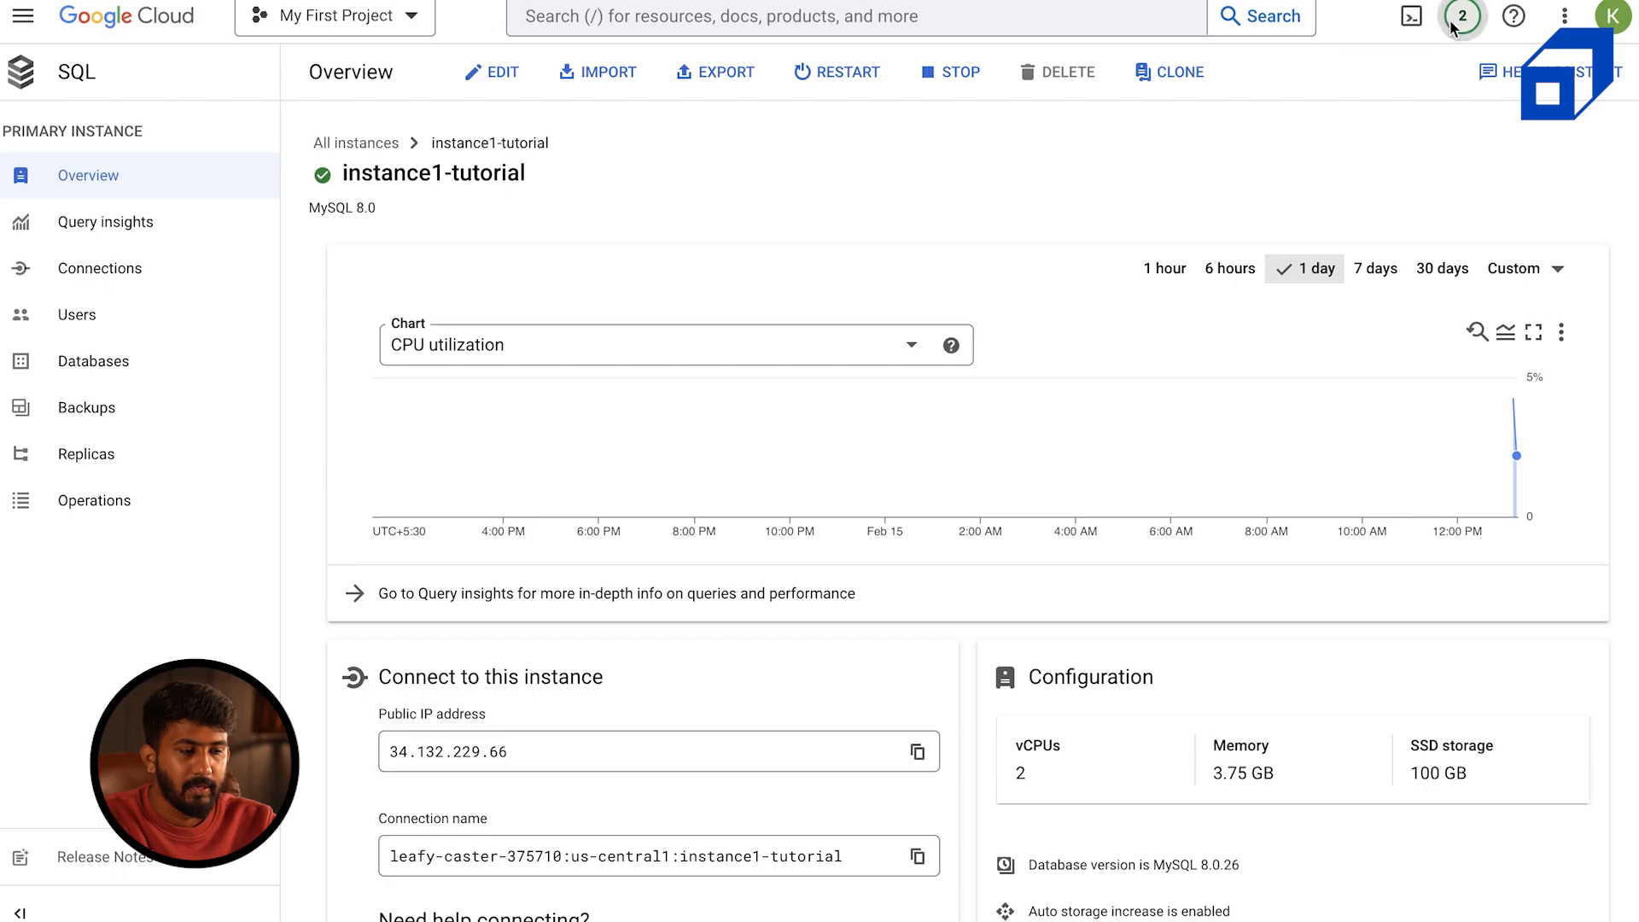
{"action": "left_click", "coordinate": [1455, 21]}
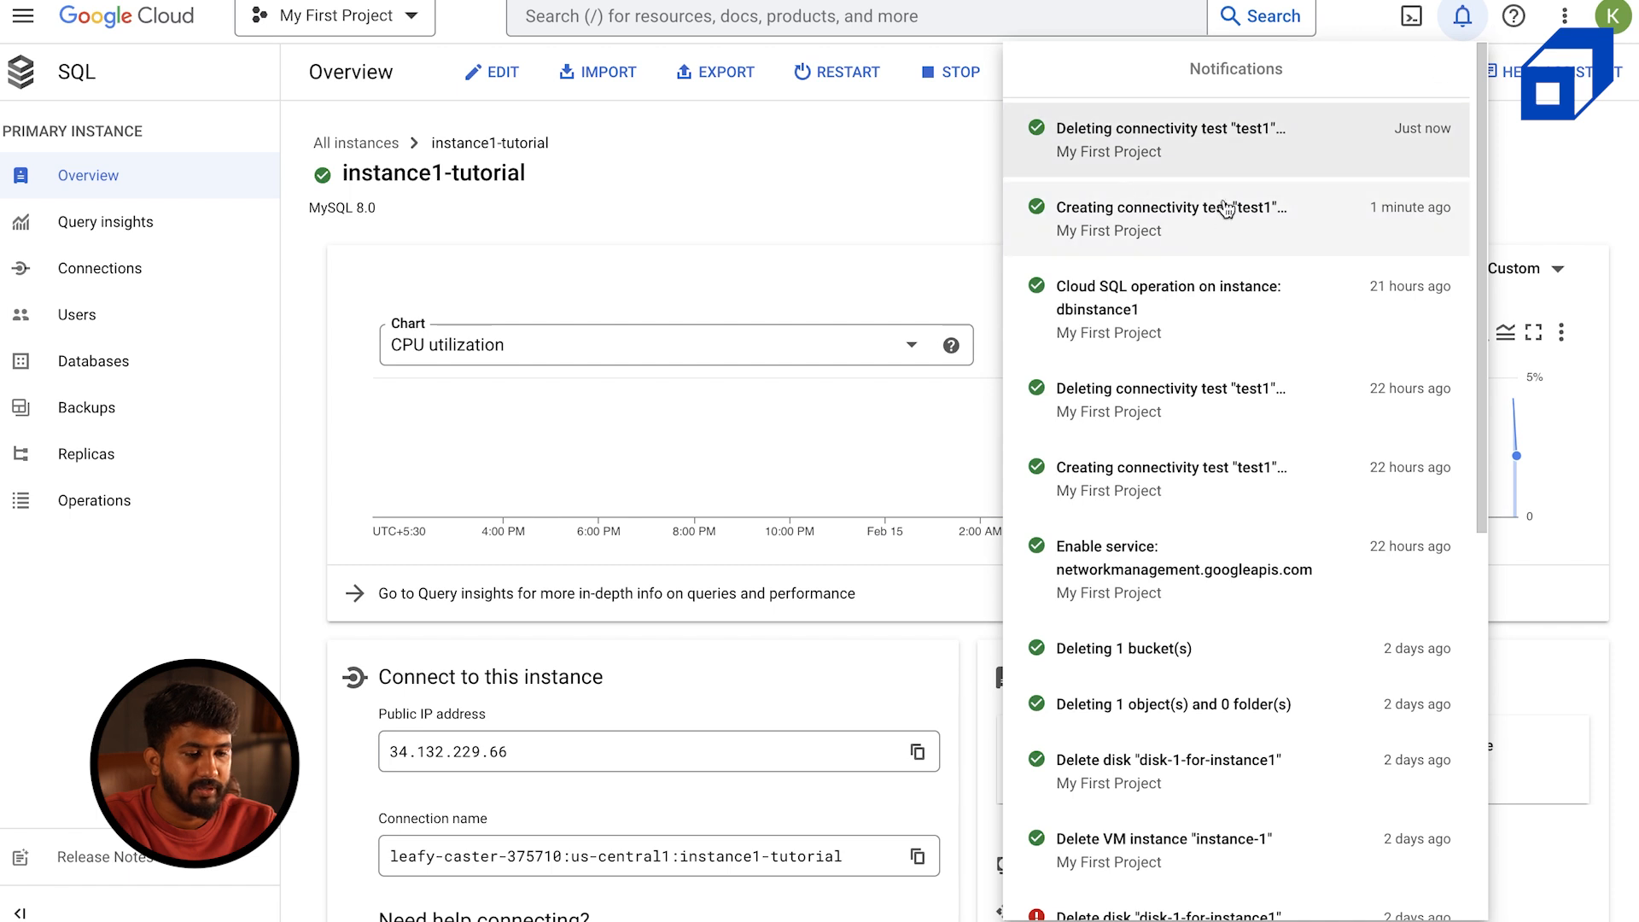
{"action": "left_click", "coordinate": [1462, 17]}
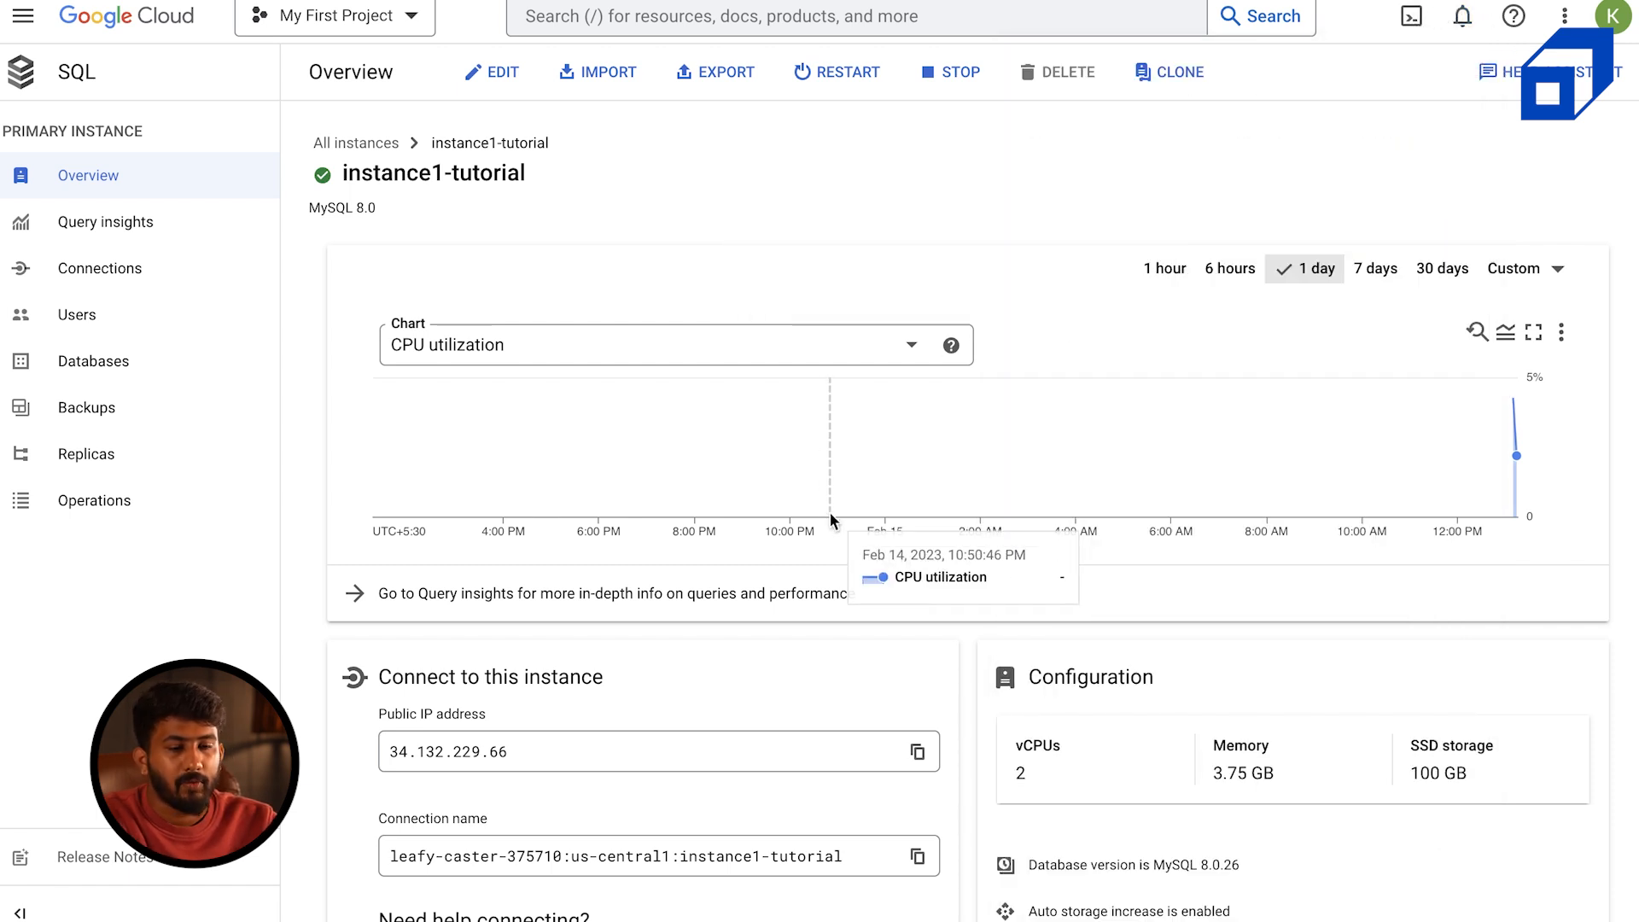
Activate Cloud Shell and bring the instance's connection details into view
{"action": "left_click", "coordinate": [1426, 17]}
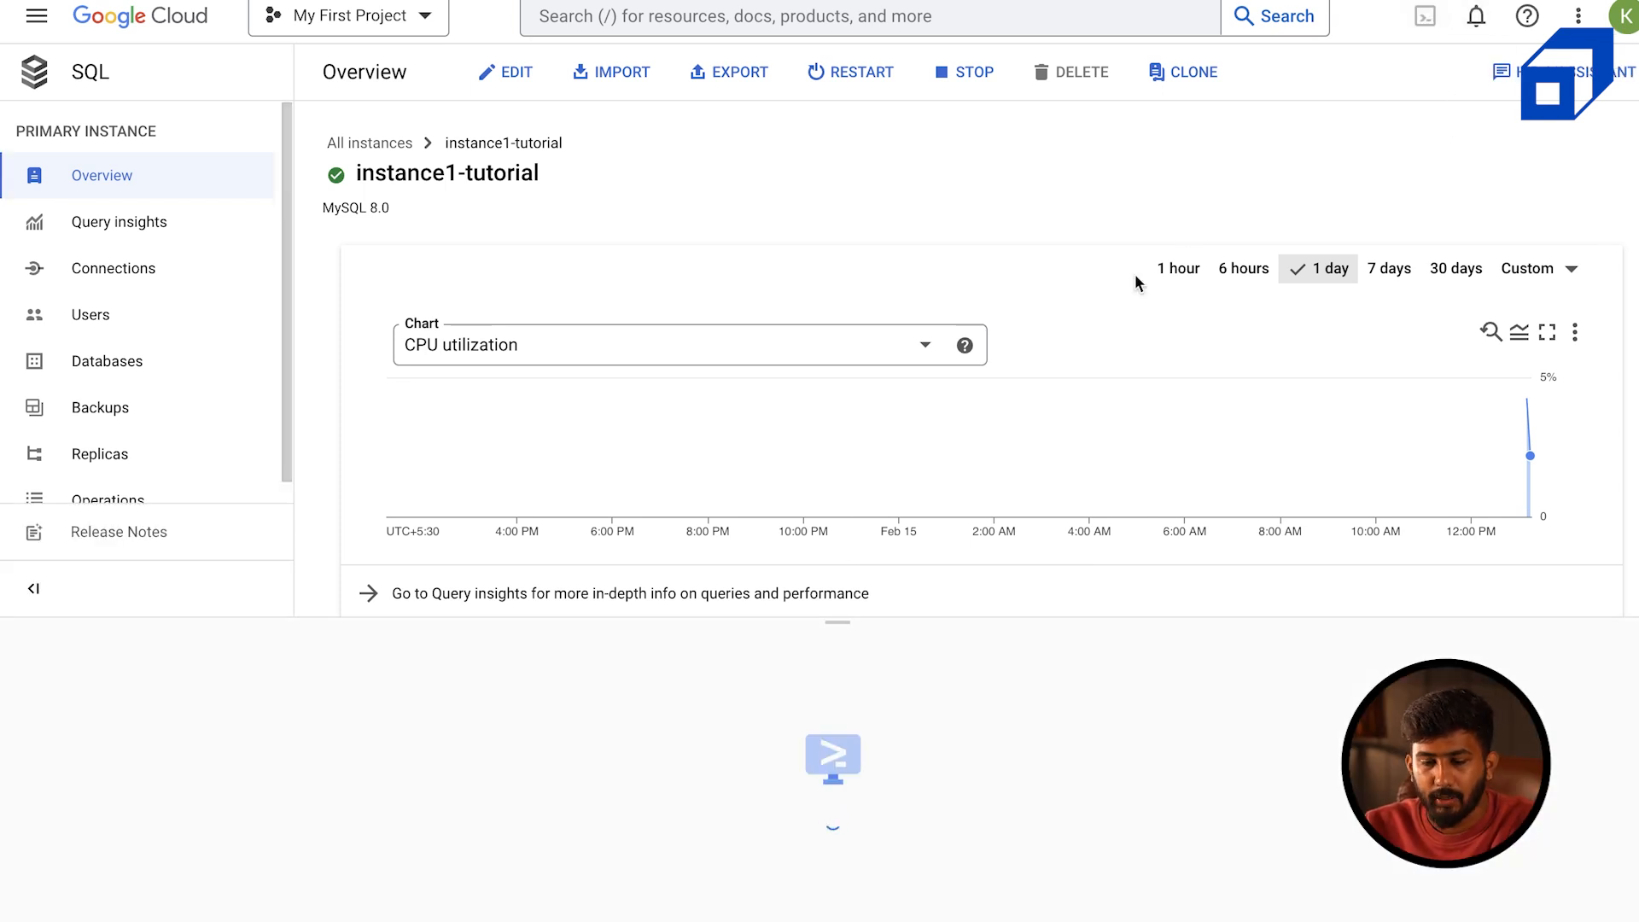
{"action": "scroll", "coordinate": [1136, 282], "scroll_direction": "down", "scroll_amount": 4}
{"action": "scroll", "coordinate": [1135, 273], "scroll_direction": "down", "scroll_amount": 3}
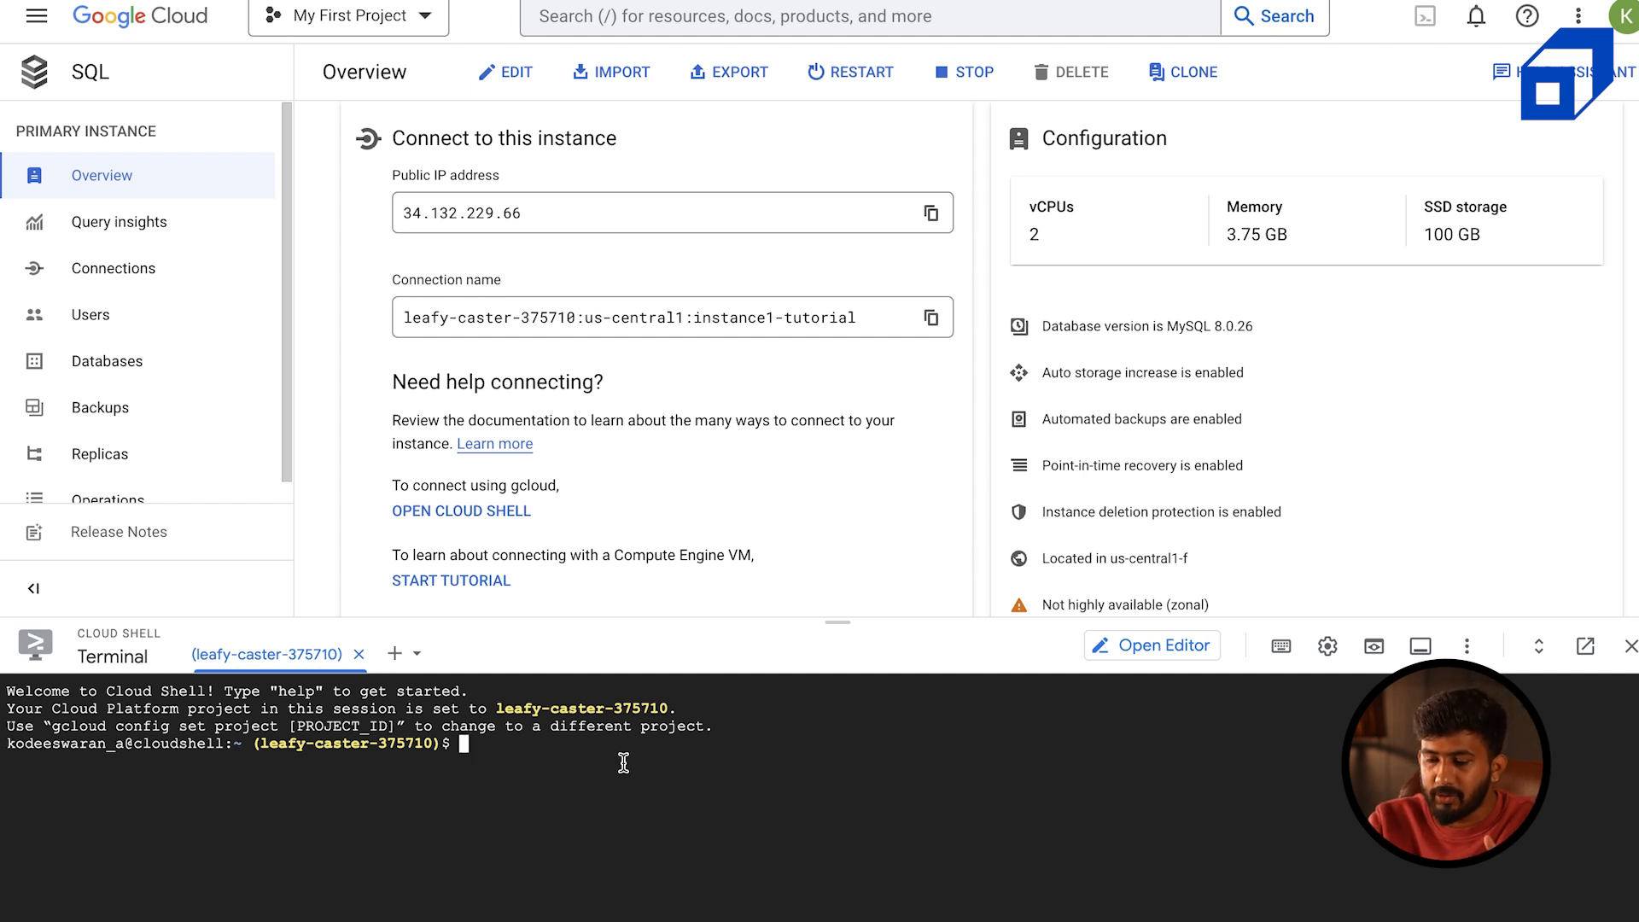
Set the Cloud Shell terminal's text size to Medium
{"action": "left_click", "coordinate": [1467, 645]}
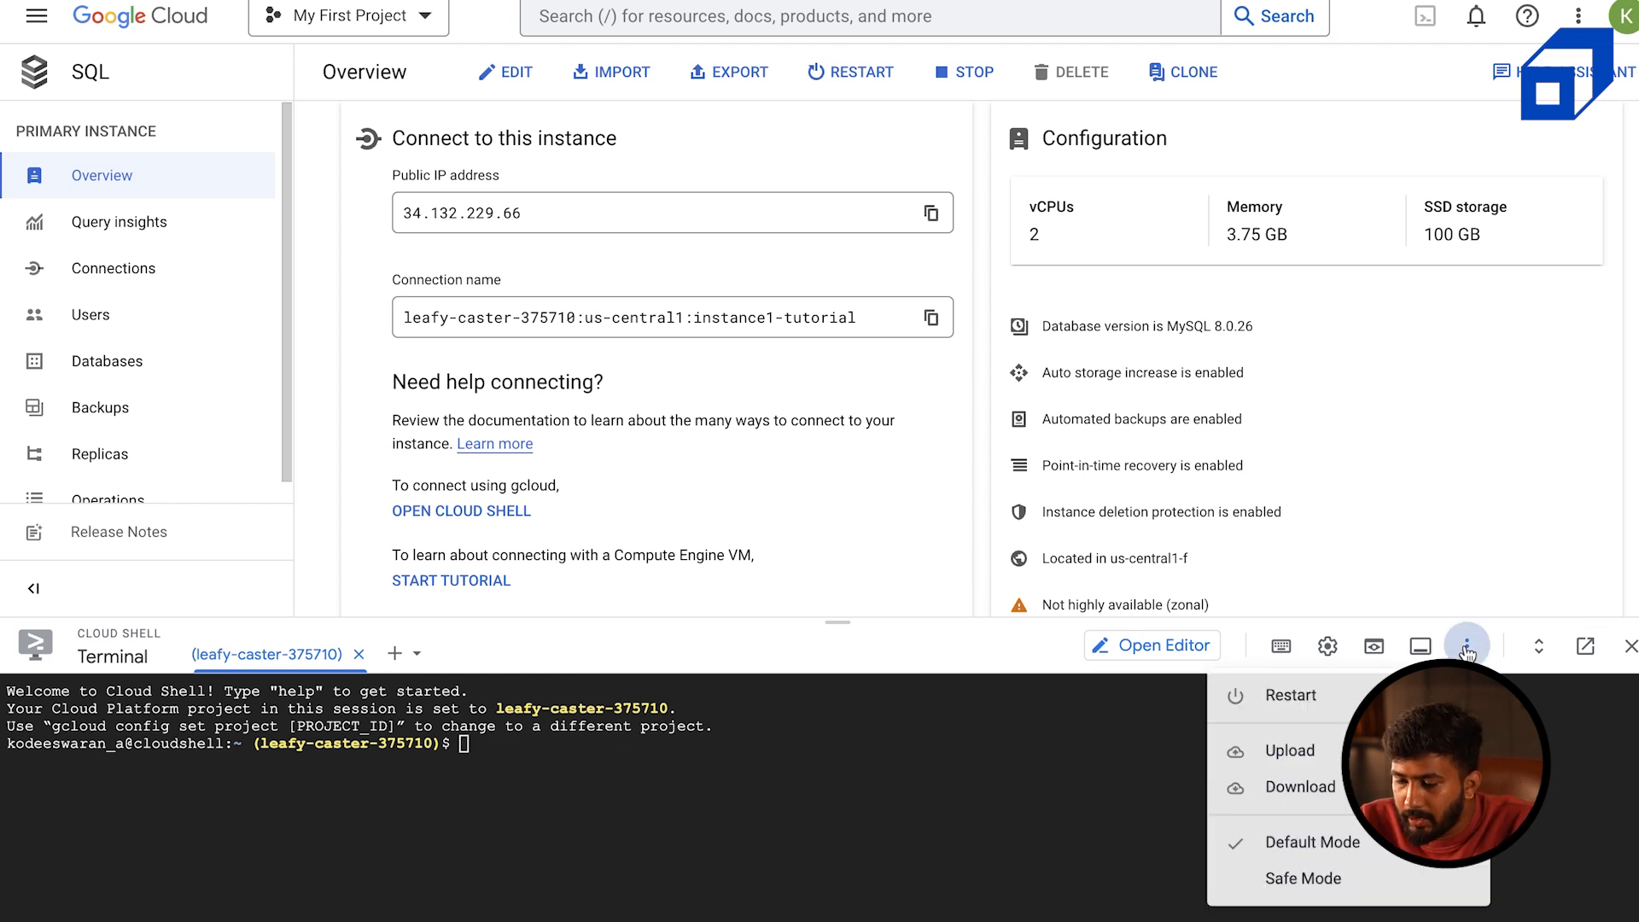
{"action": "left_click", "coordinate": [1325, 646]}
{"action": "left_click", "coordinate": [1327, 647]}
{"action": "mouse_move", "coordinate": [1218, 730]}
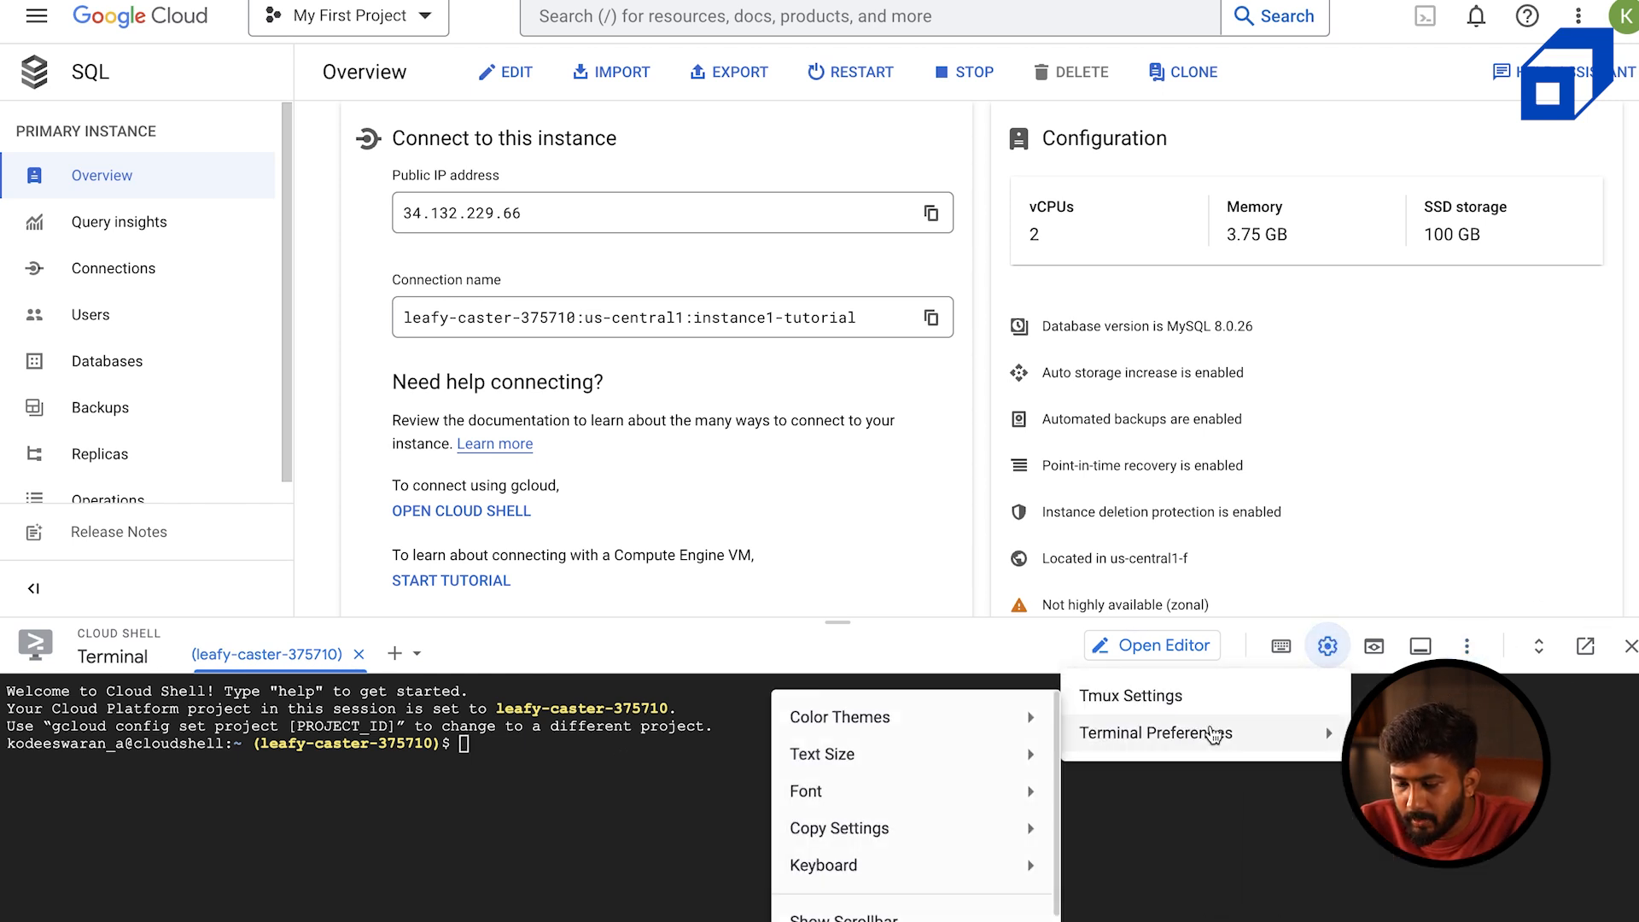
{"action": "mouse_move", "coordinate": [954, 796]}
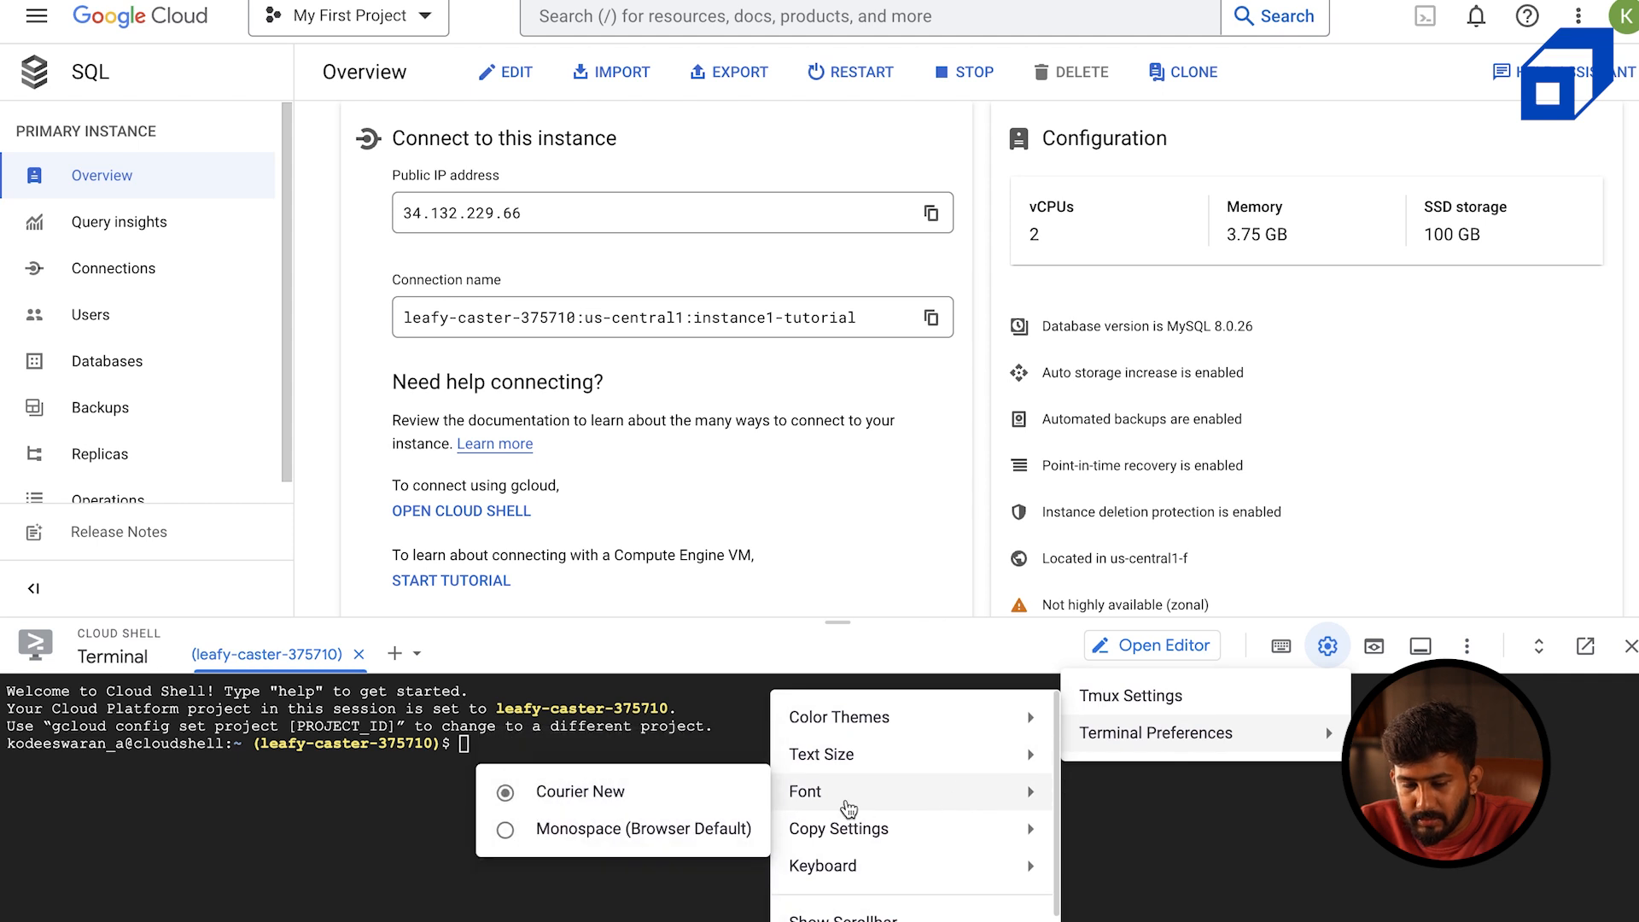
{"action": "mouse_move", "coordinate": [890, 760]}
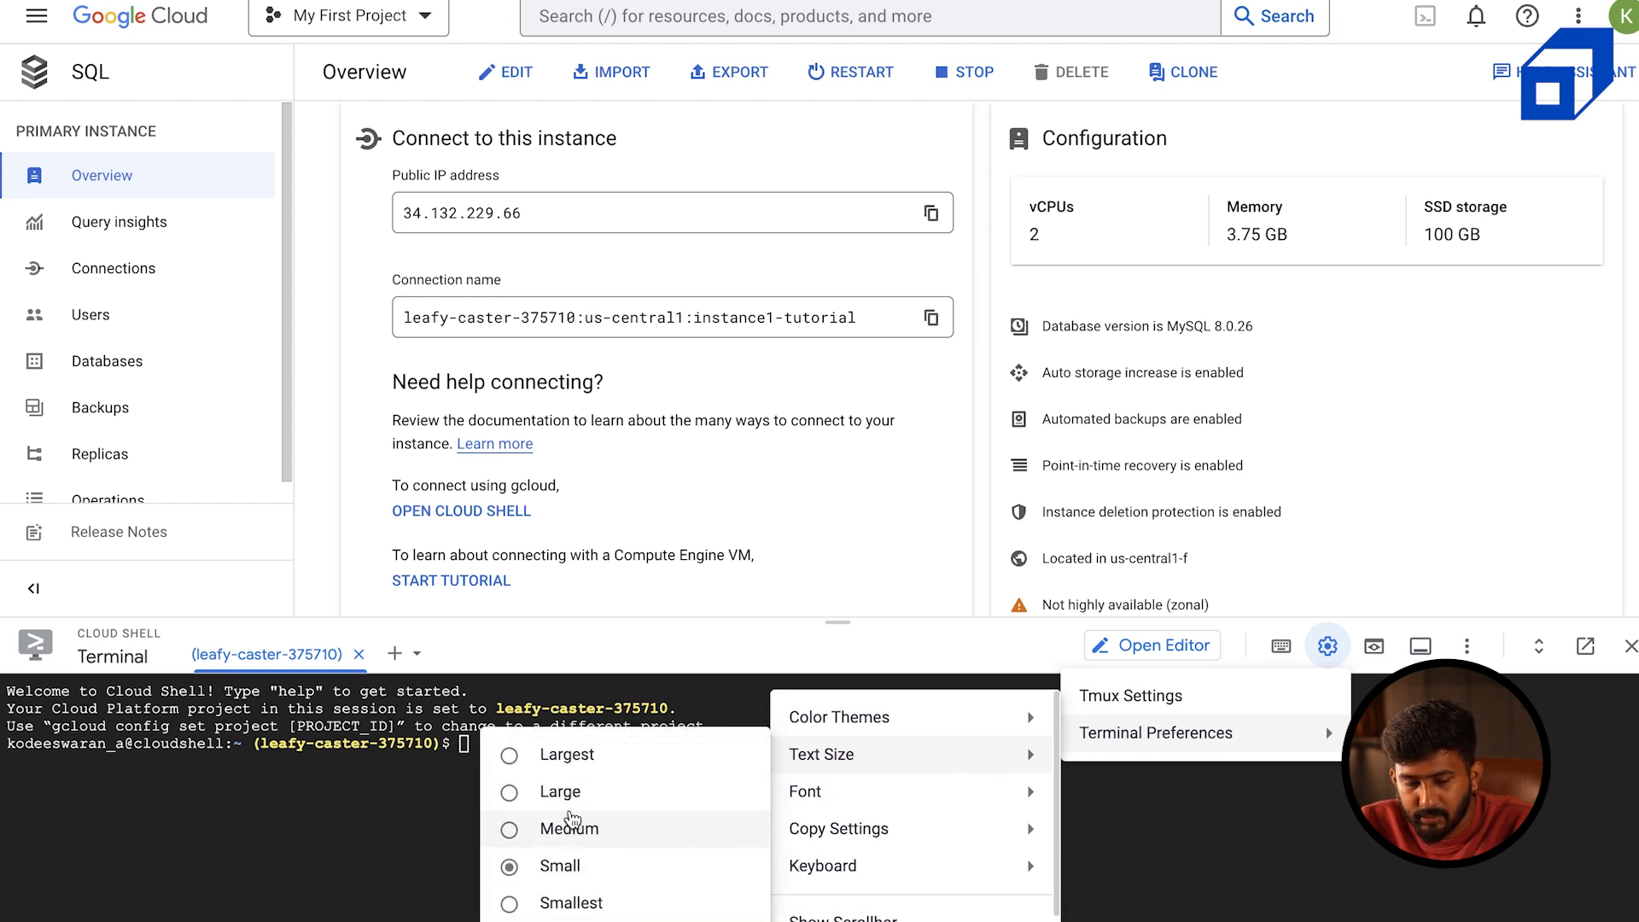
{"action": "left_click", "coordinate": [584, 828]}
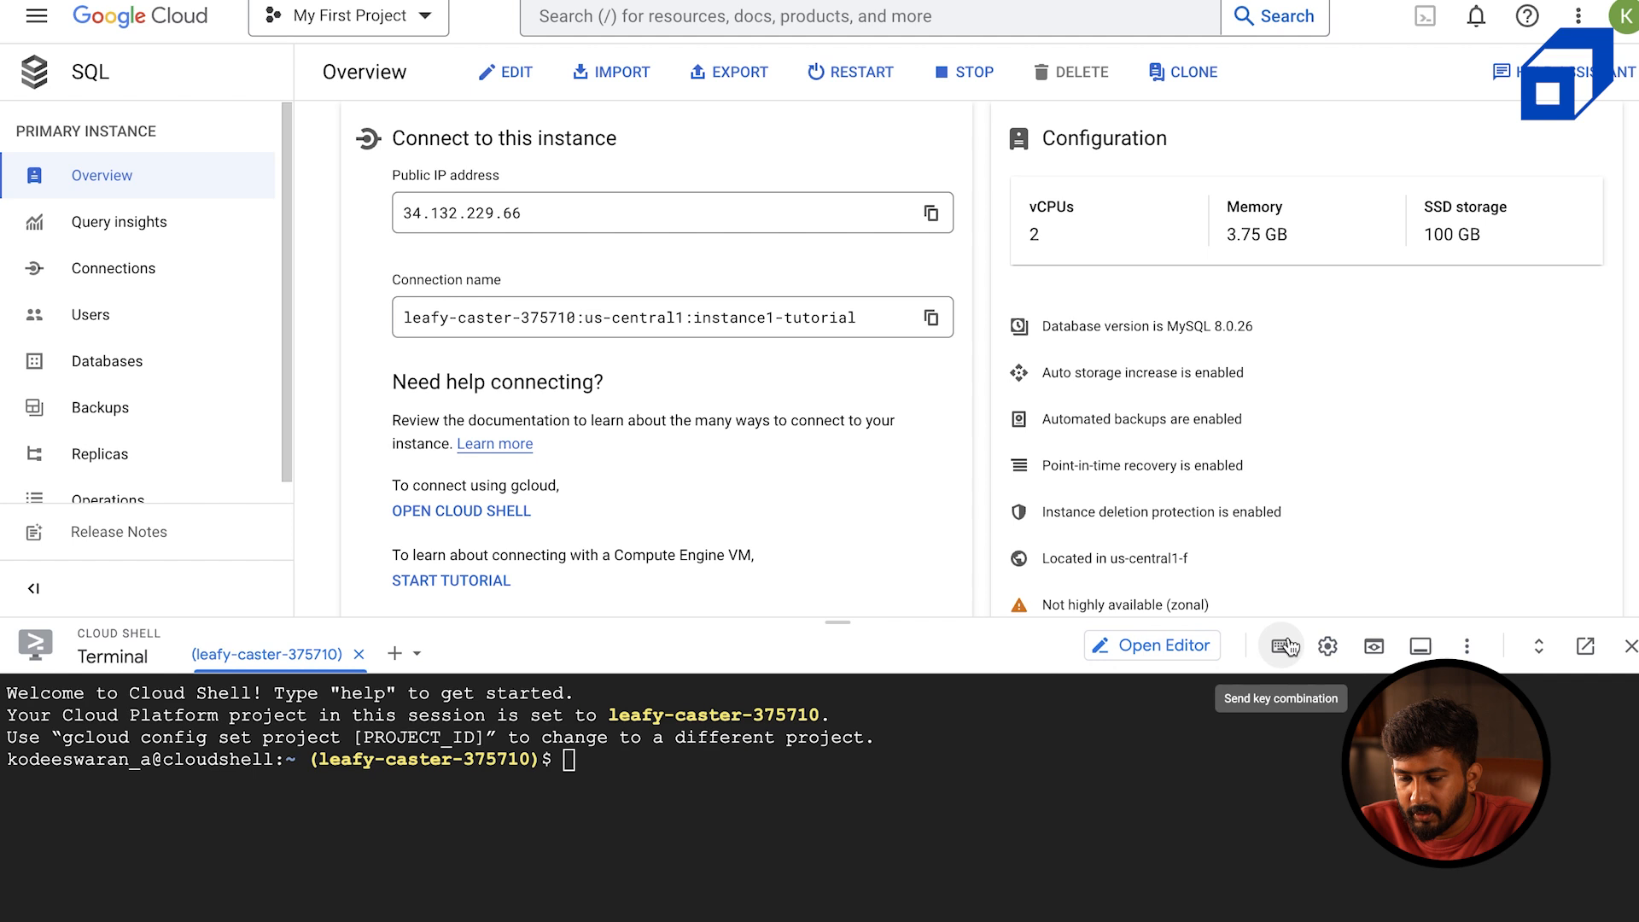
Enlarge the Cloud Shell terminal pane to about half of the window's height
{"action": "left_click", "coordinate": [1327, 646]}
{"action": "mouse_move", "coordinate": [1151, 726]}
{"action": "left_click", "coordinate": [970, 652]}
{"action": "left_click_drag", "start_coordinate": [837, 622], "coordinate": [862, 437]}
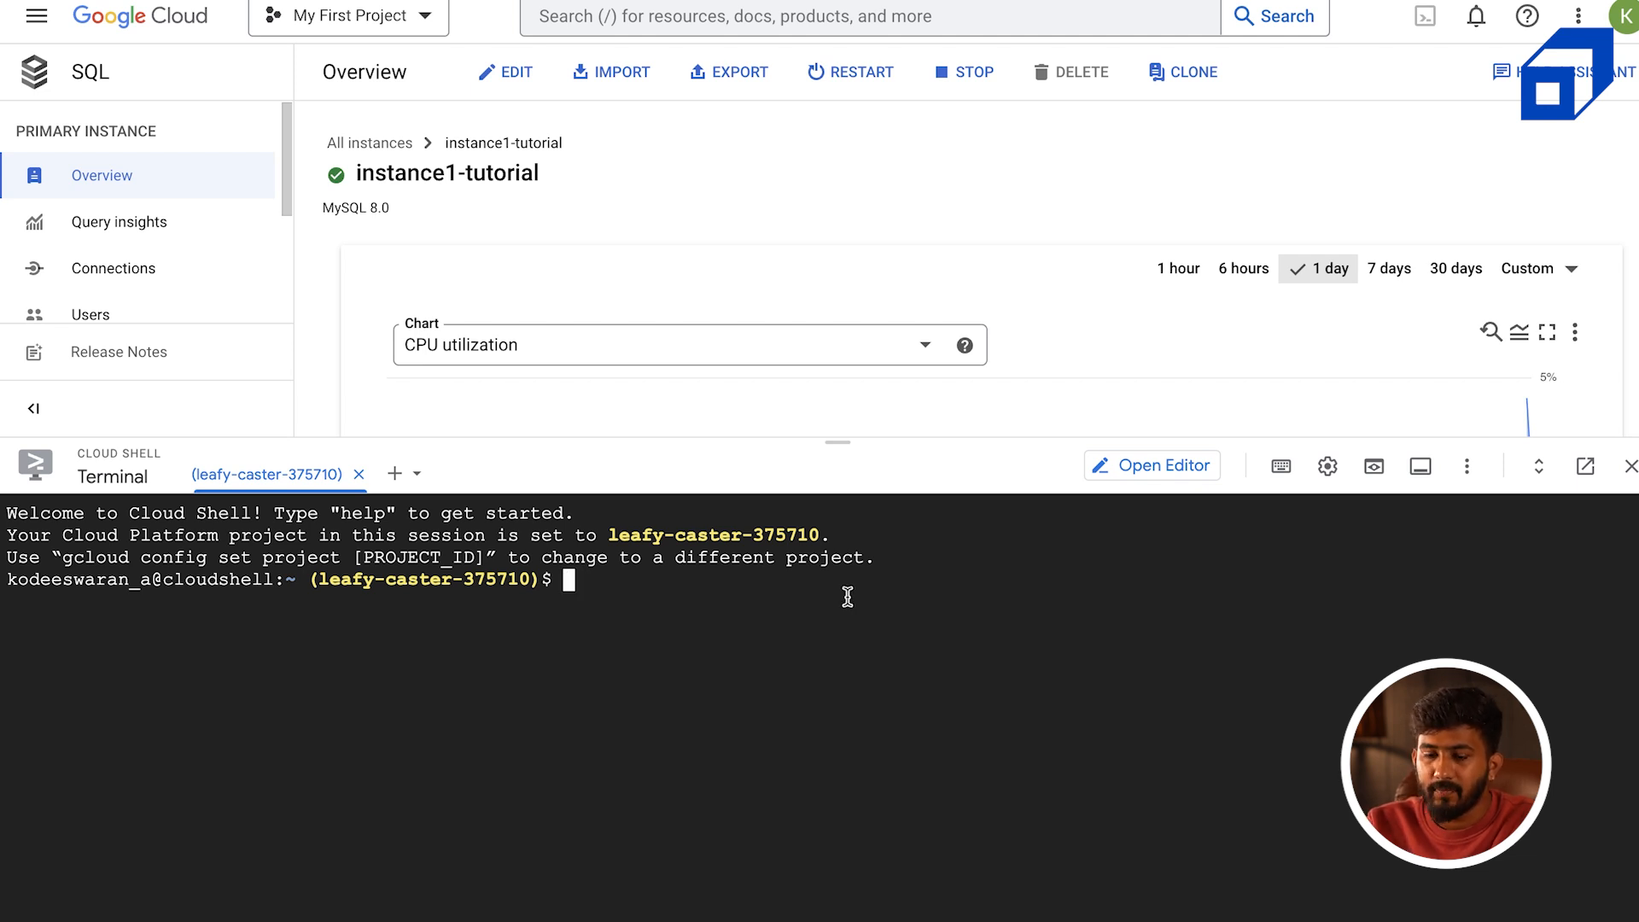
Enter the command gcloud sql connect instance1-tutorial --user=root in Cloud Shell
{"action": "right_click", "coordinate": [765, 625]}
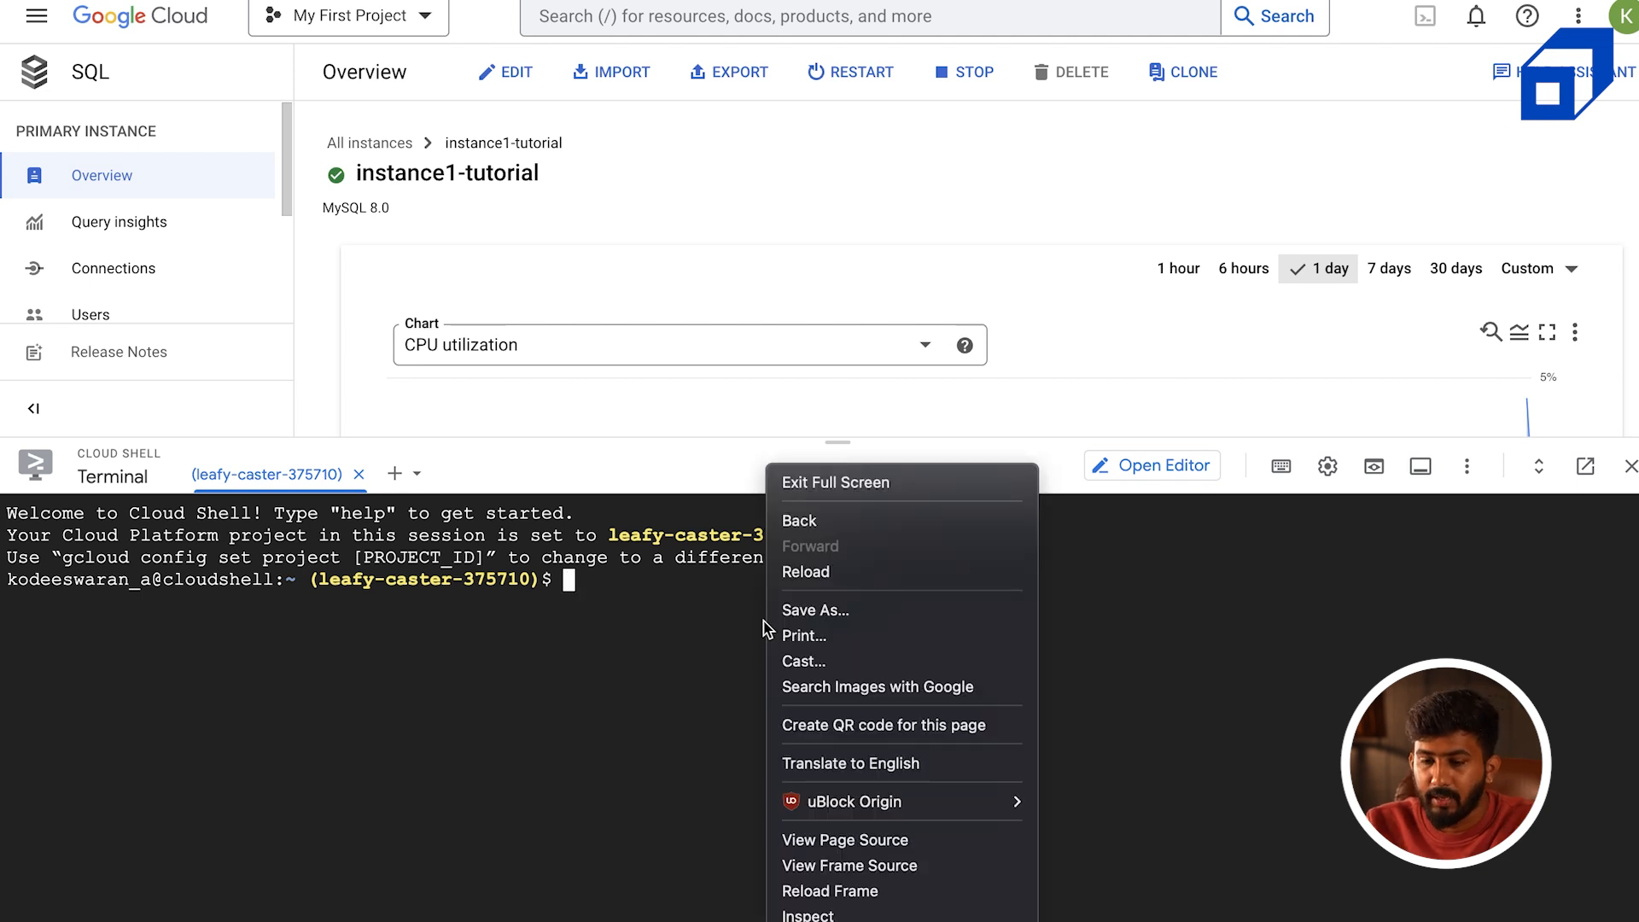
{"action": "left_click", "coordinate": [652, 648]}
{"action": "type", "text": "gcloud sql connect instance1-tutorial --user=root"}
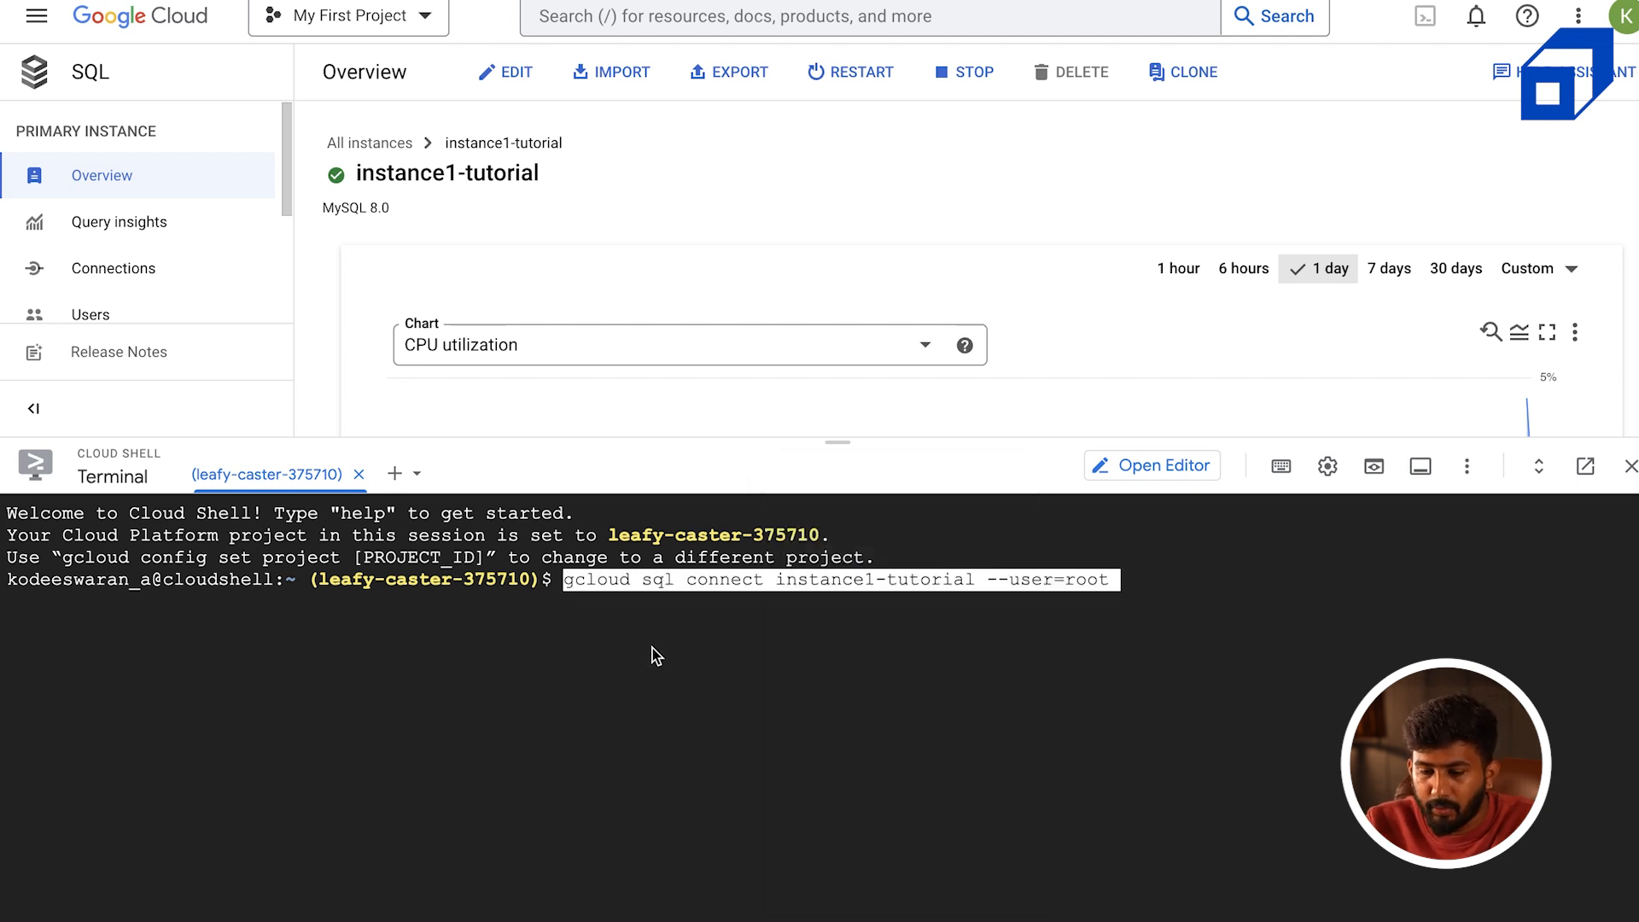
{"action": "key", "text": "Return"}
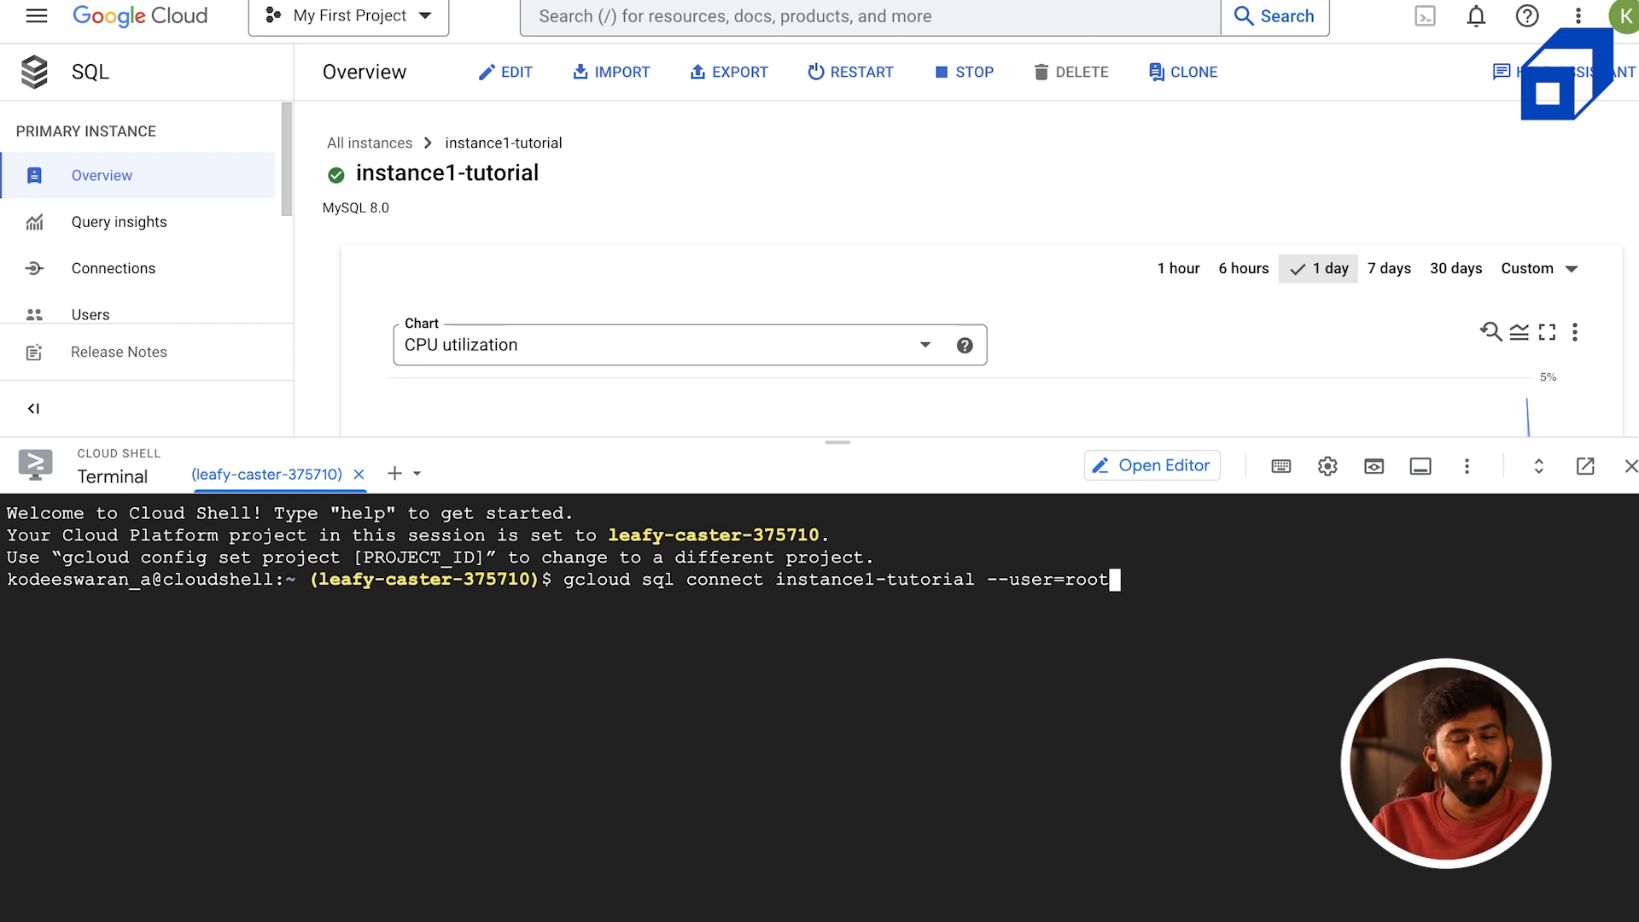
Run the instance connection command, authorize Cloud Shell to use the account's credentials, and enter the root password at the prompt
{"action": "key", "text": "Return"}
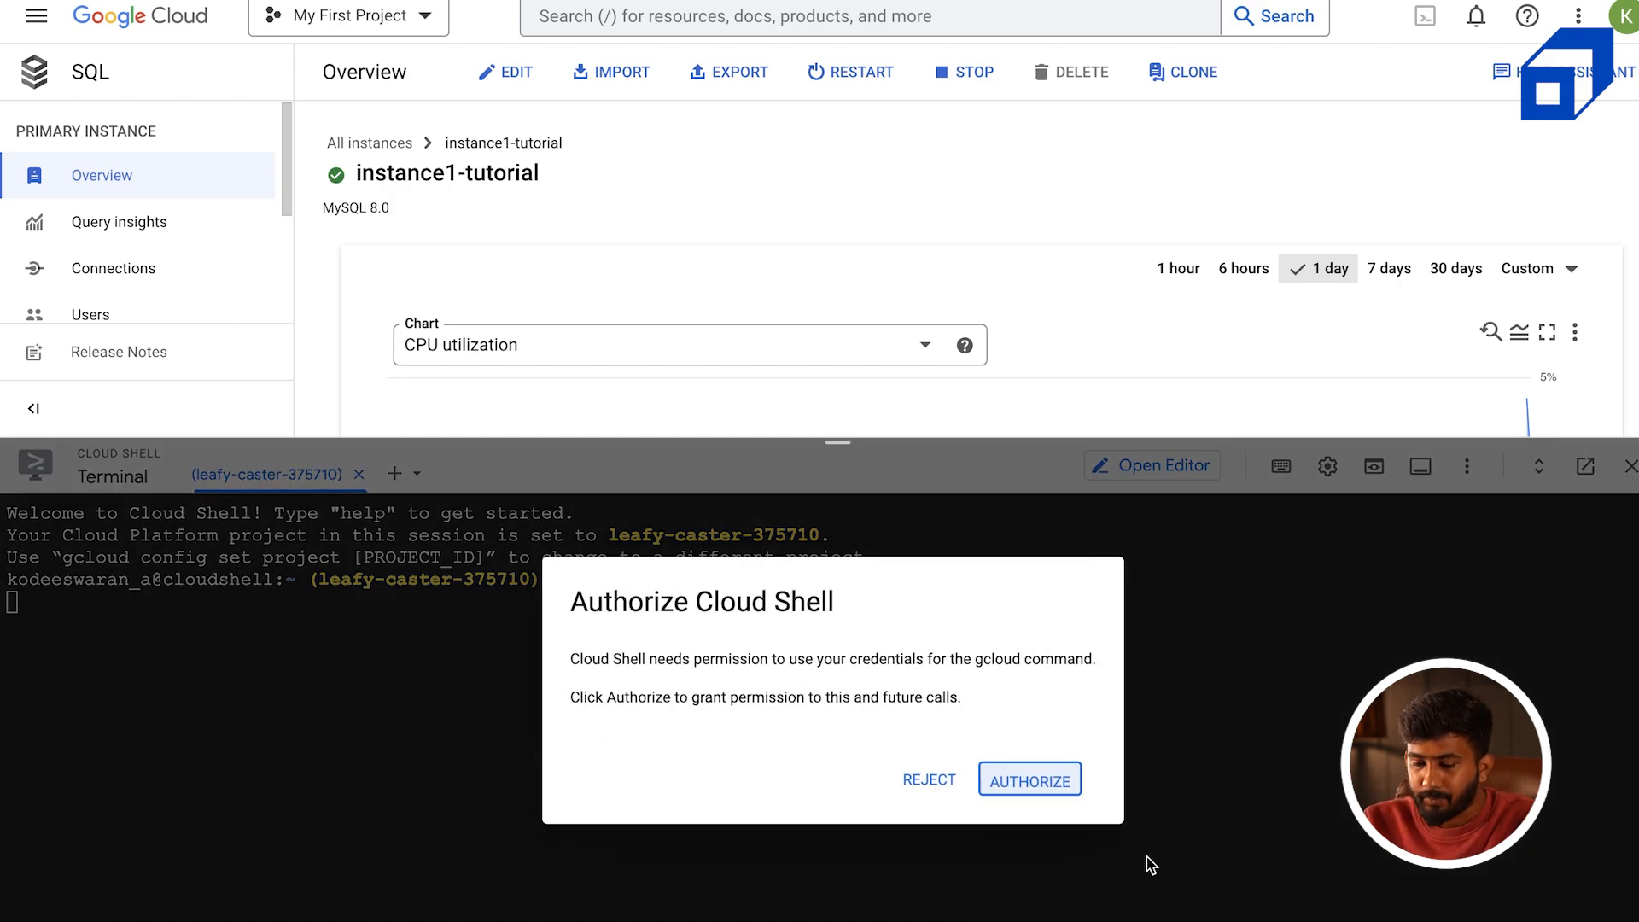
{"action": "left_click", "coordinate": [1032, 781]}
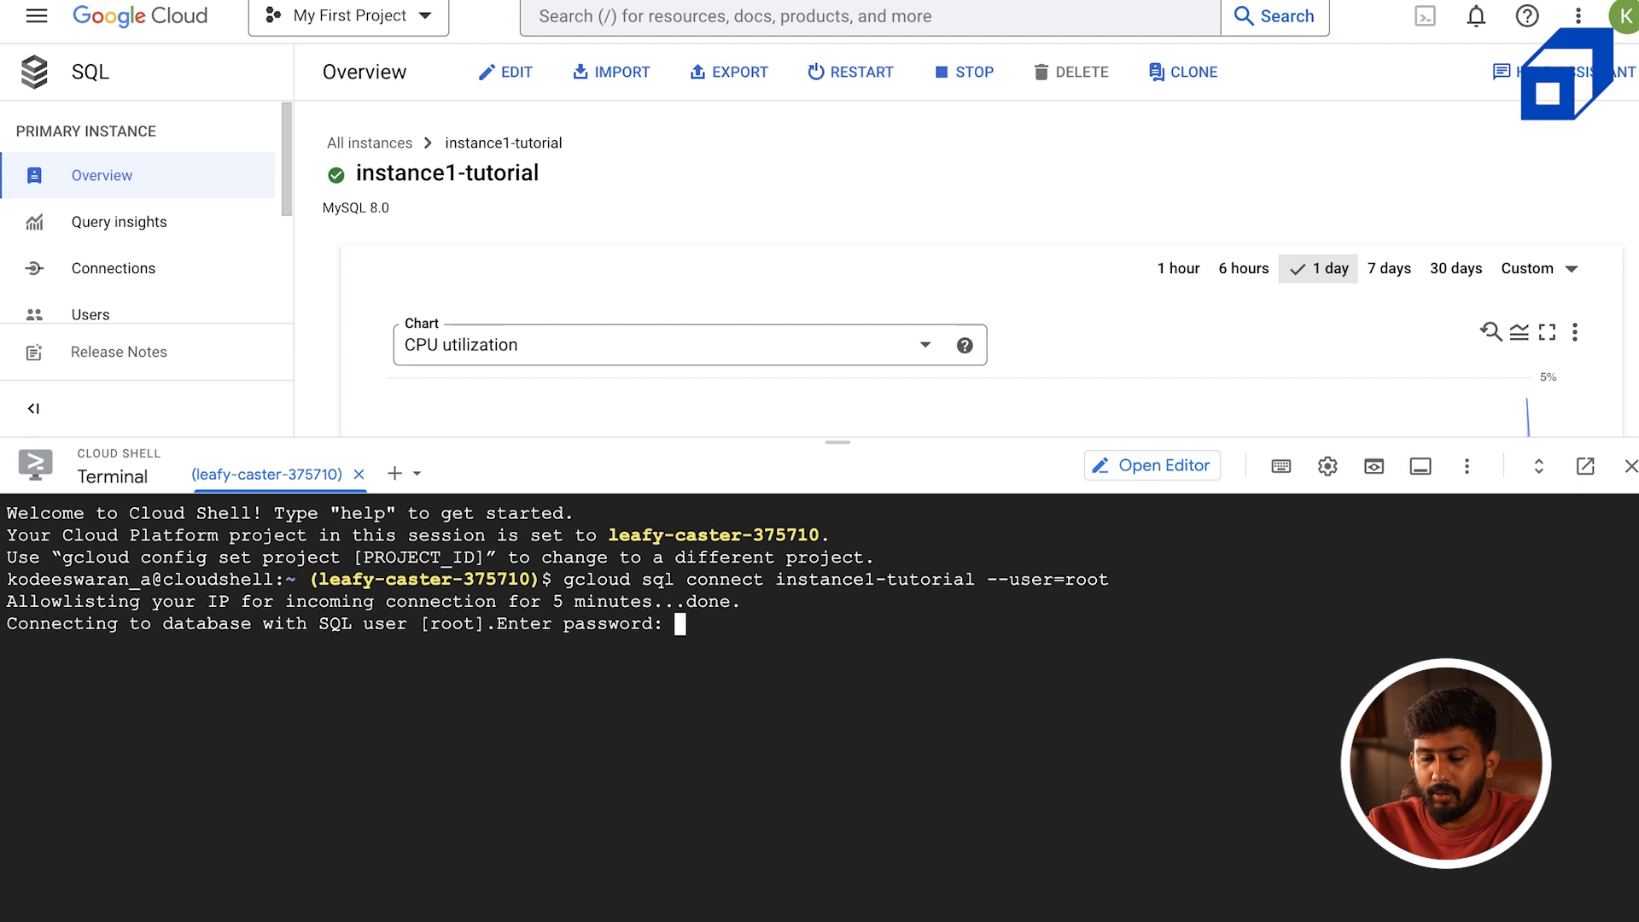
{"action": "key", "text": "Return"}
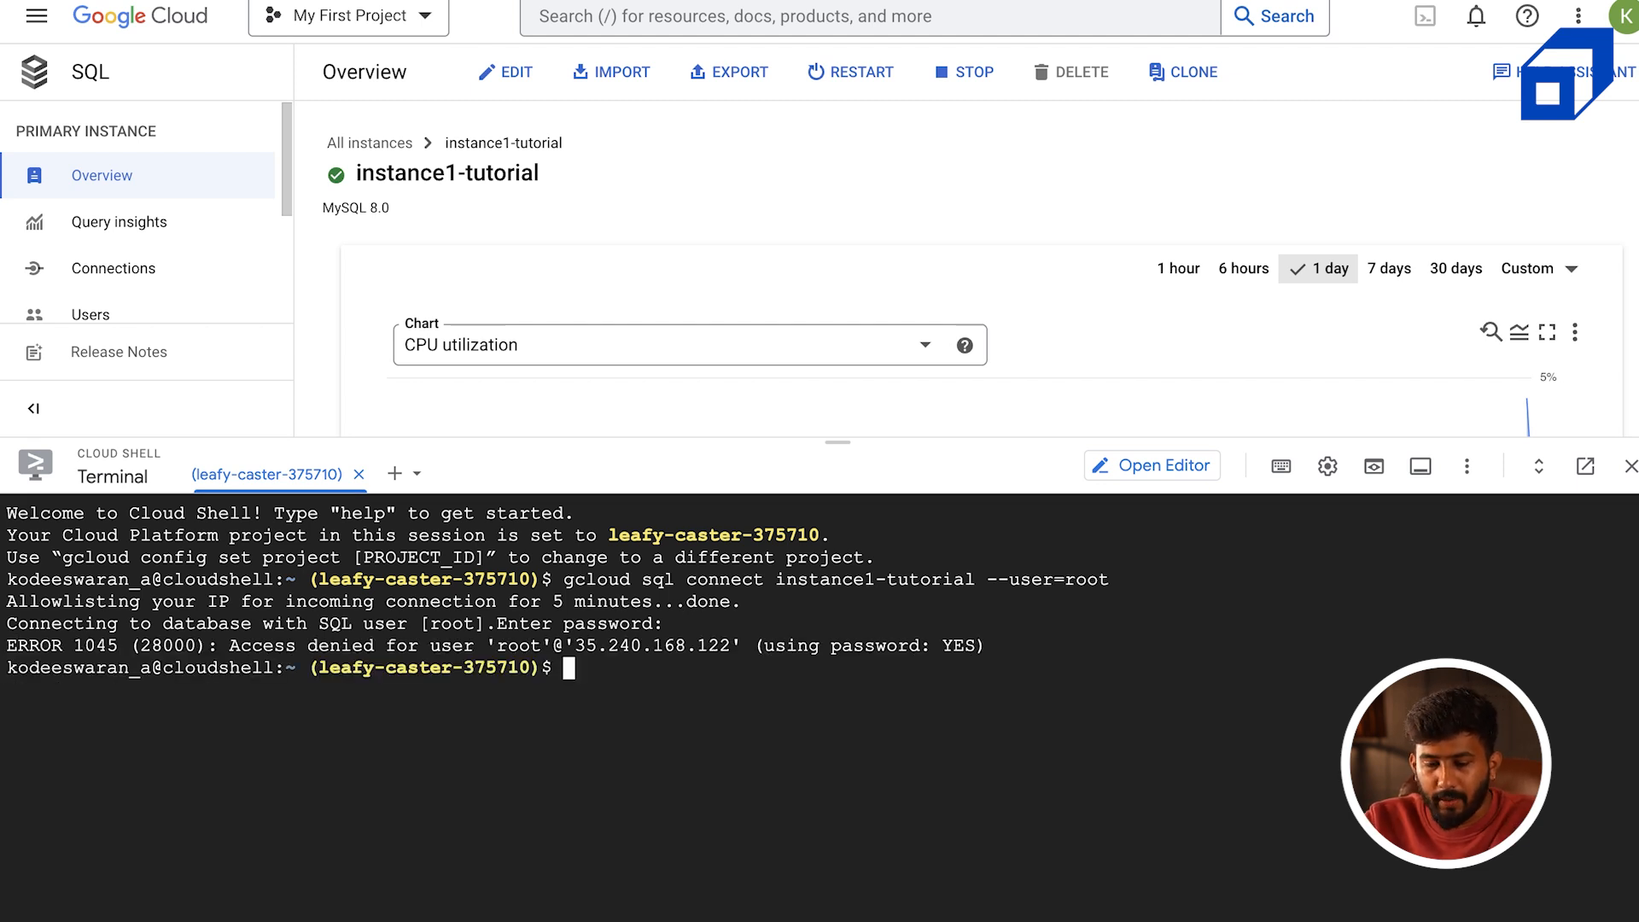
Rerun the root connection to instance1-tutorial with the root password and list the server's databases with show databases;
{"action": "key", "text": "Up"}
{"action": "key", "text": "Return"}
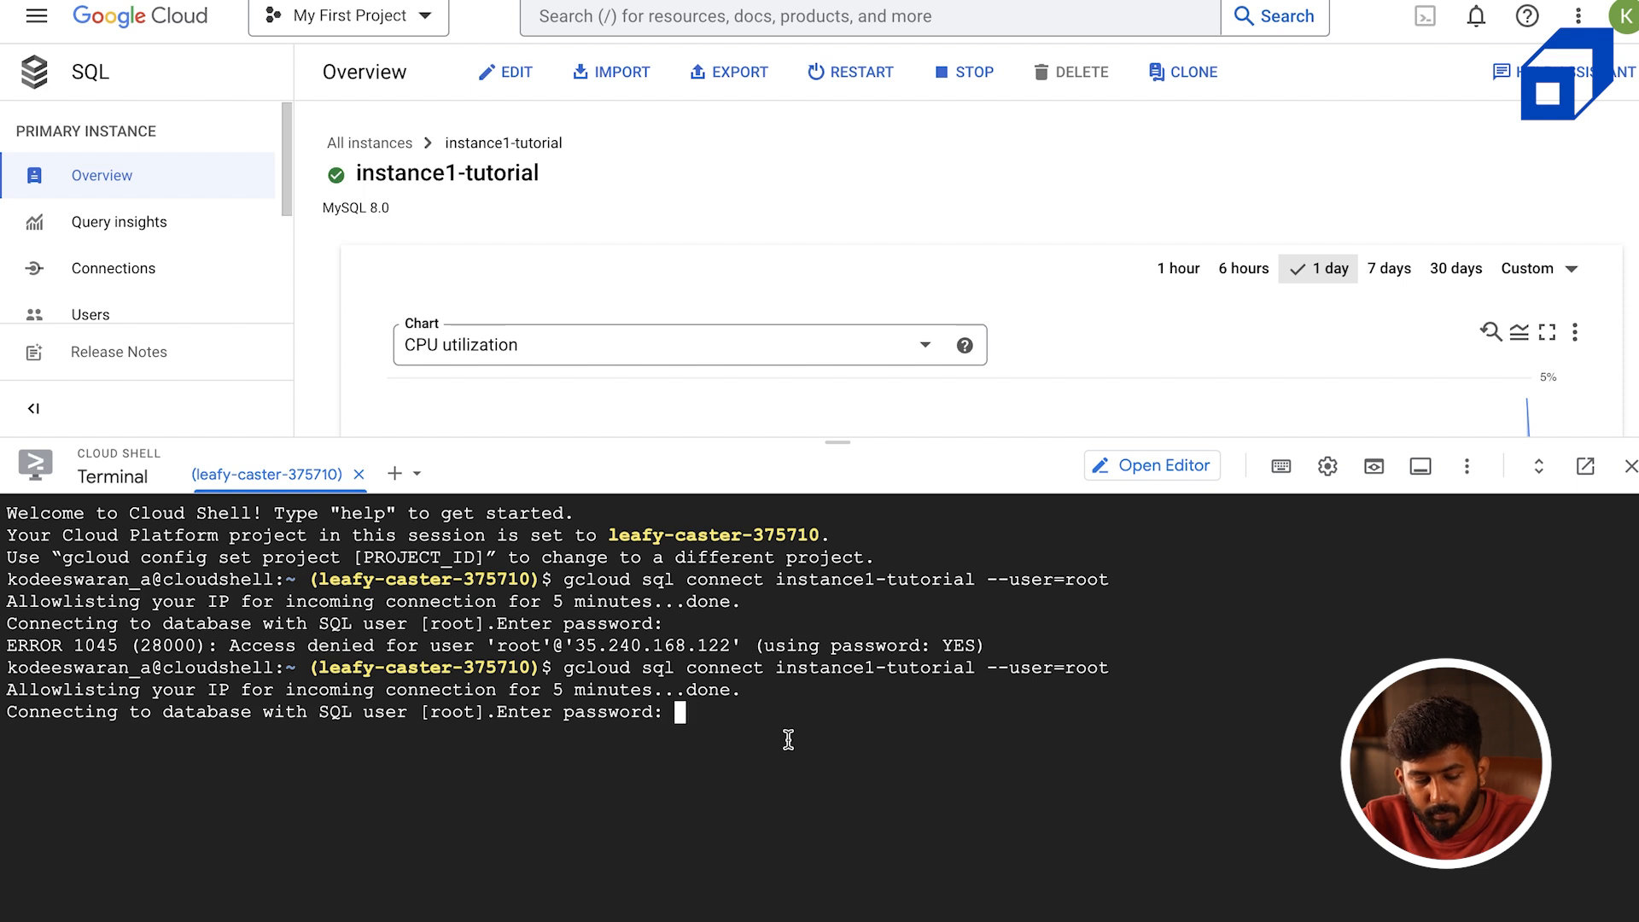
{"action": "key", "text": "Return"}
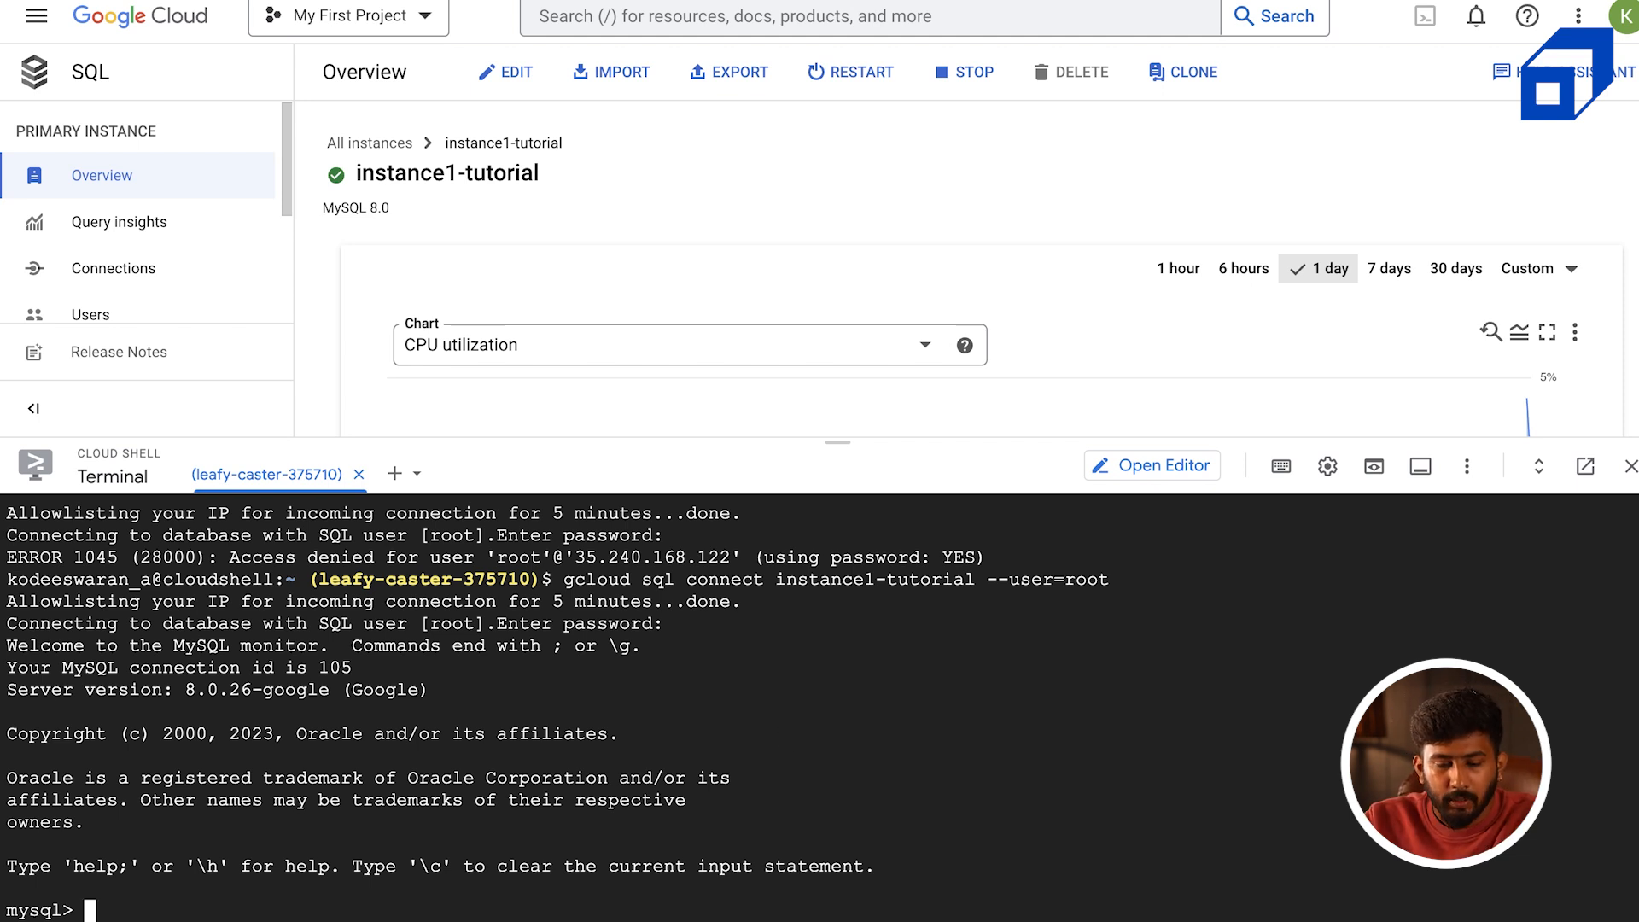
{"action": "type", "text": "show databases;"}
{"action": "key", "text": "Return"}
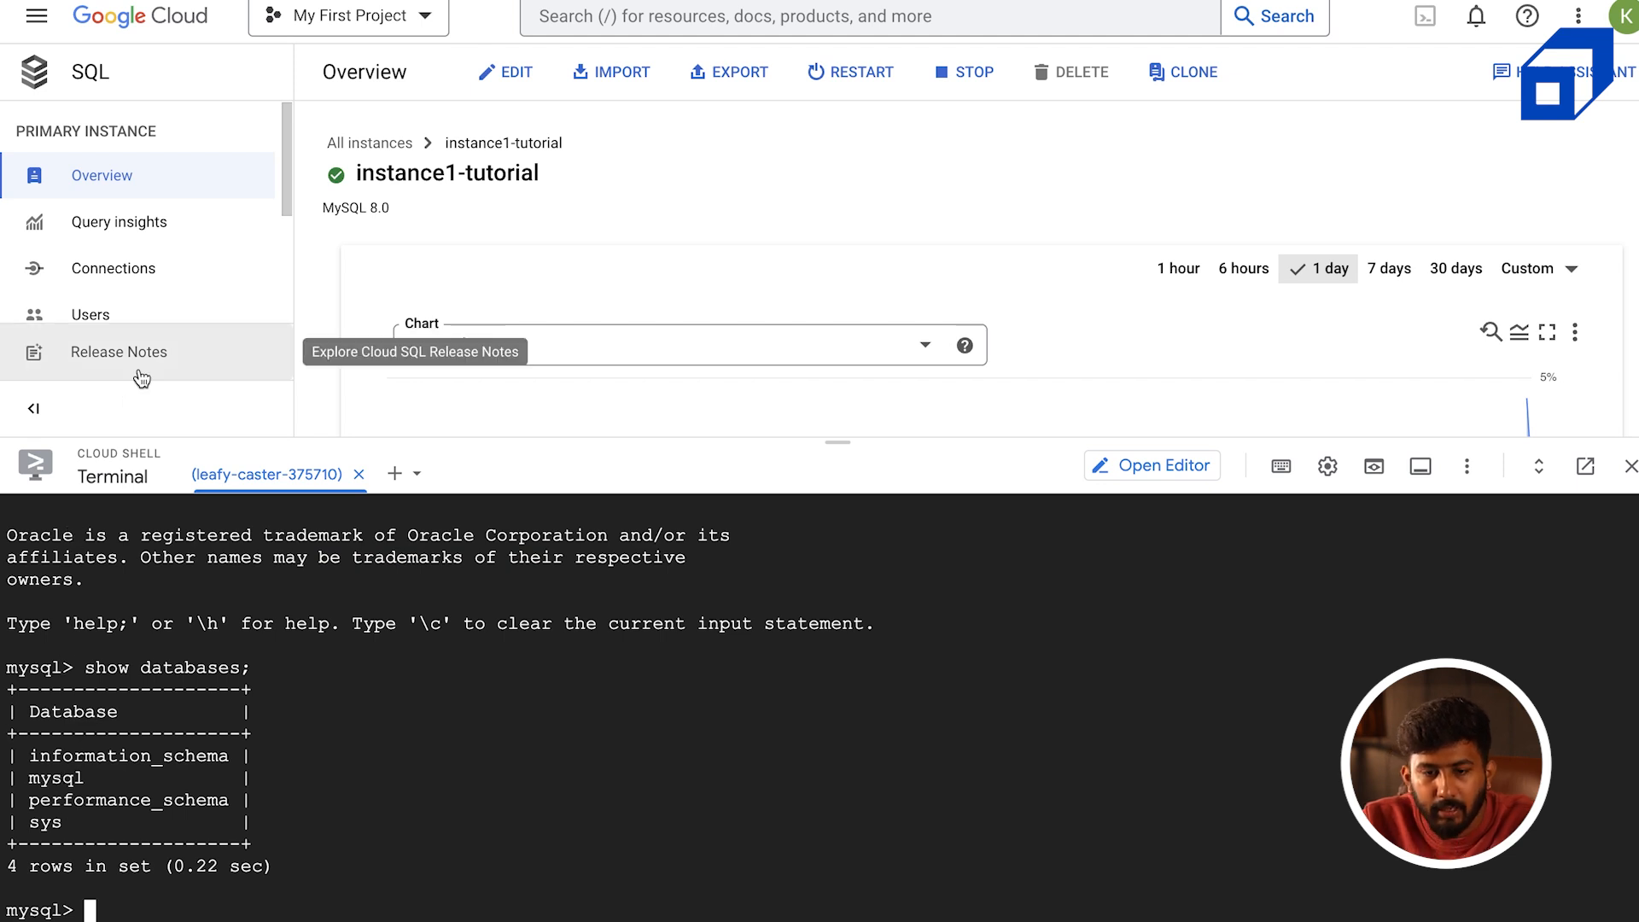
Create a database named db1 with character set utf8 and default collation from the instance's Databases page
{"action": "scroll", "coordinate": [170, 210], "scroll_direction": "down", "scroll_amount": 2}
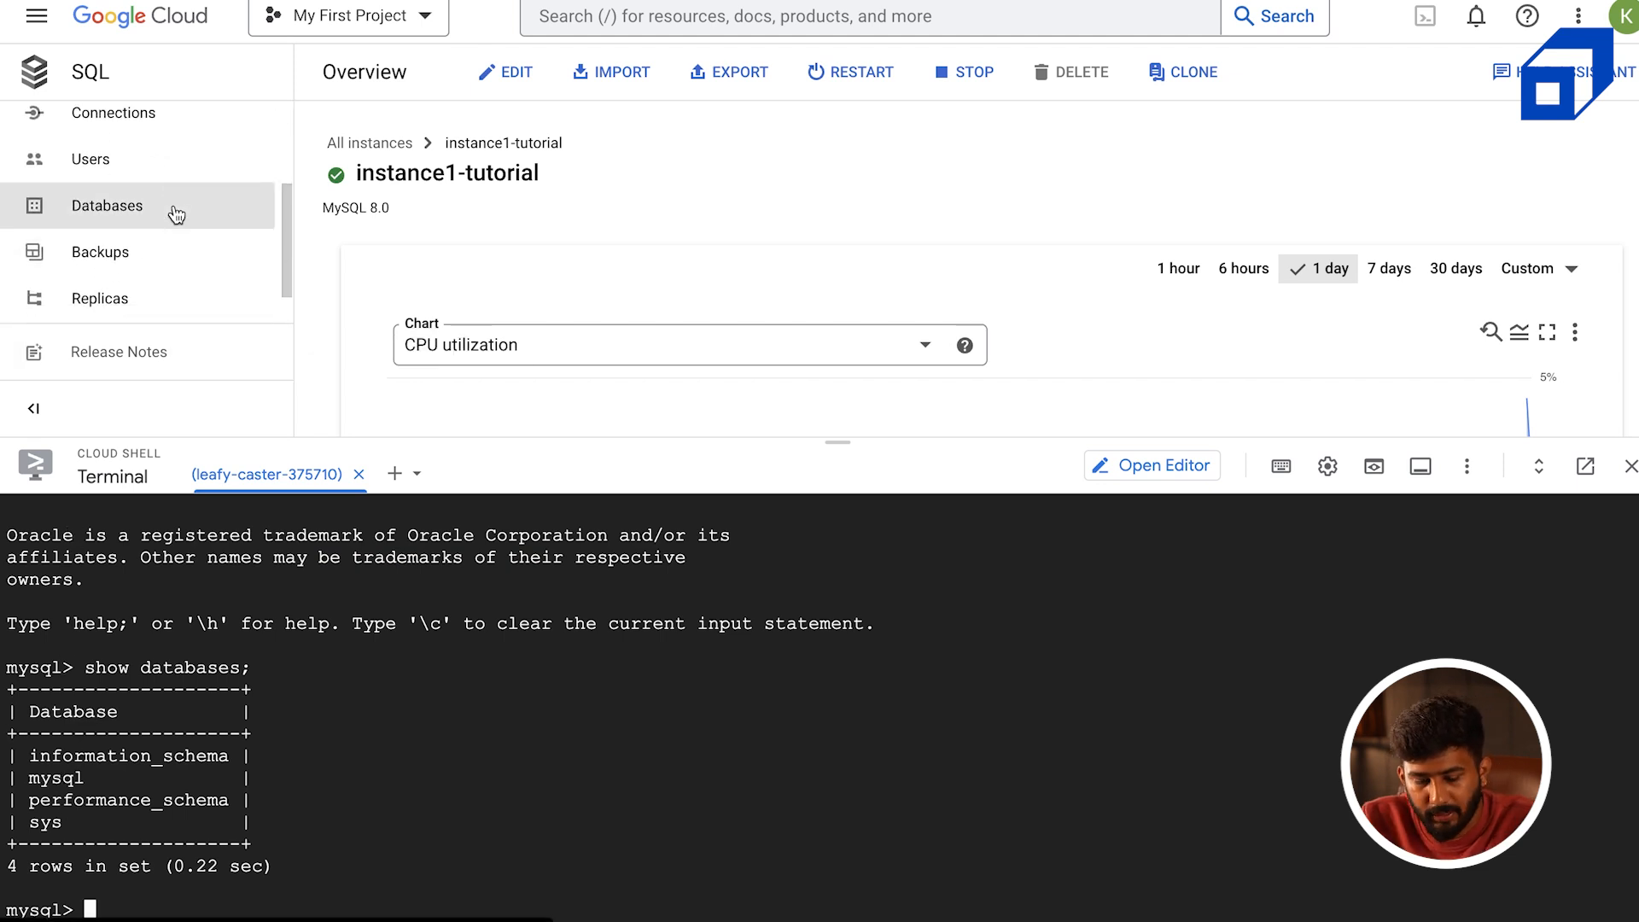
{"action": "left_click", "coordinate": [174, 211]}
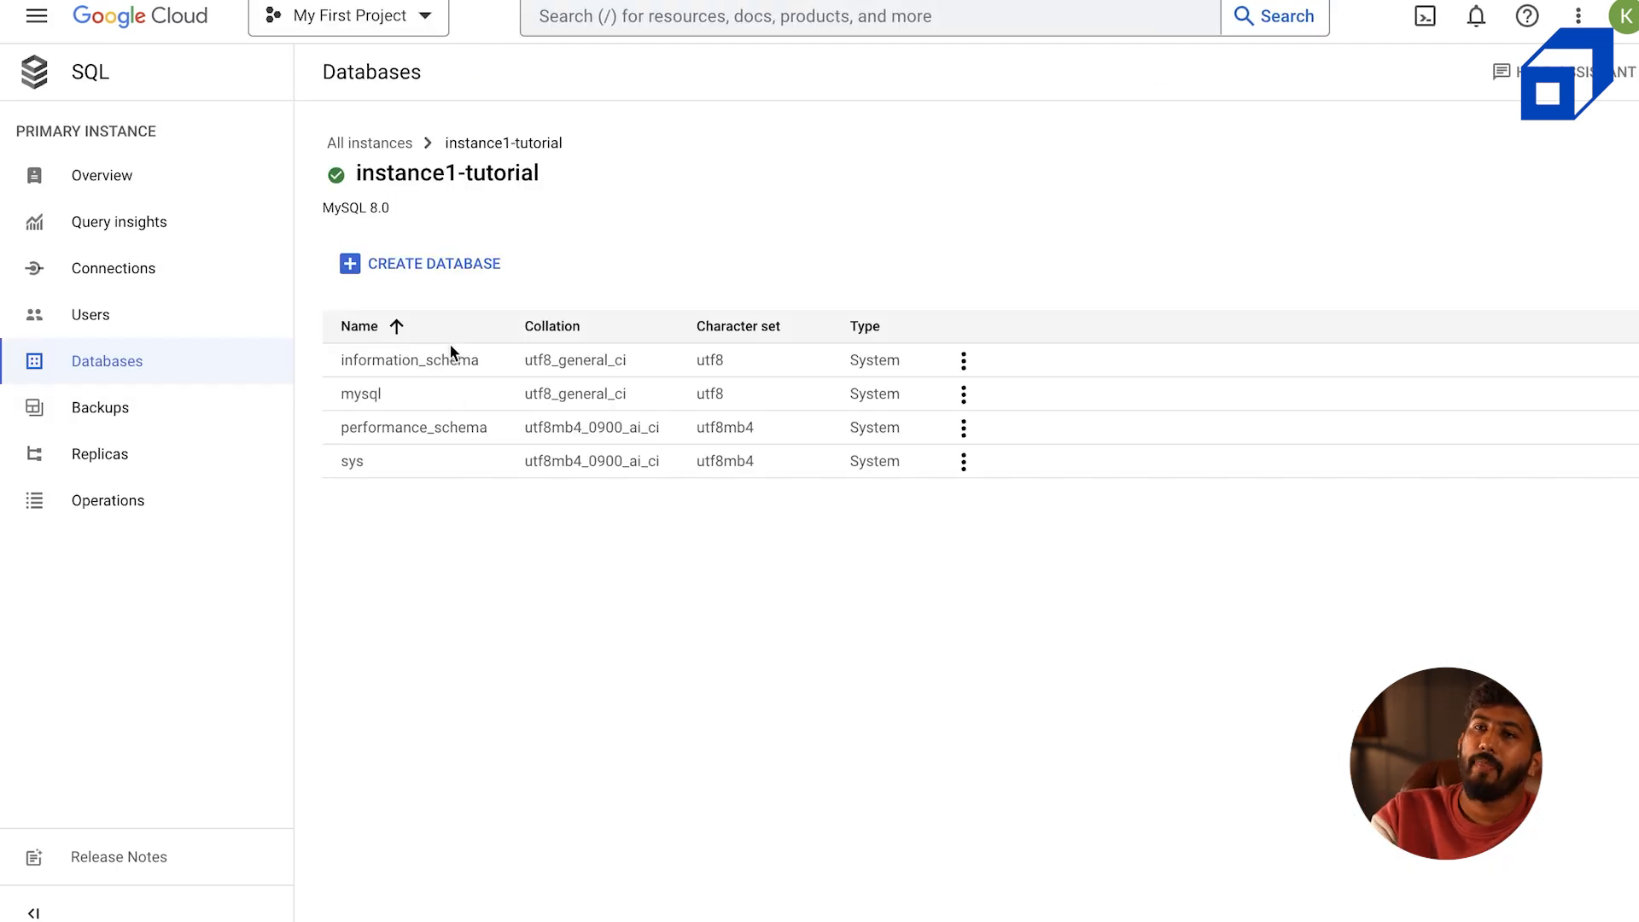
{"action": "left_click", "coordinate": [427, 264]}
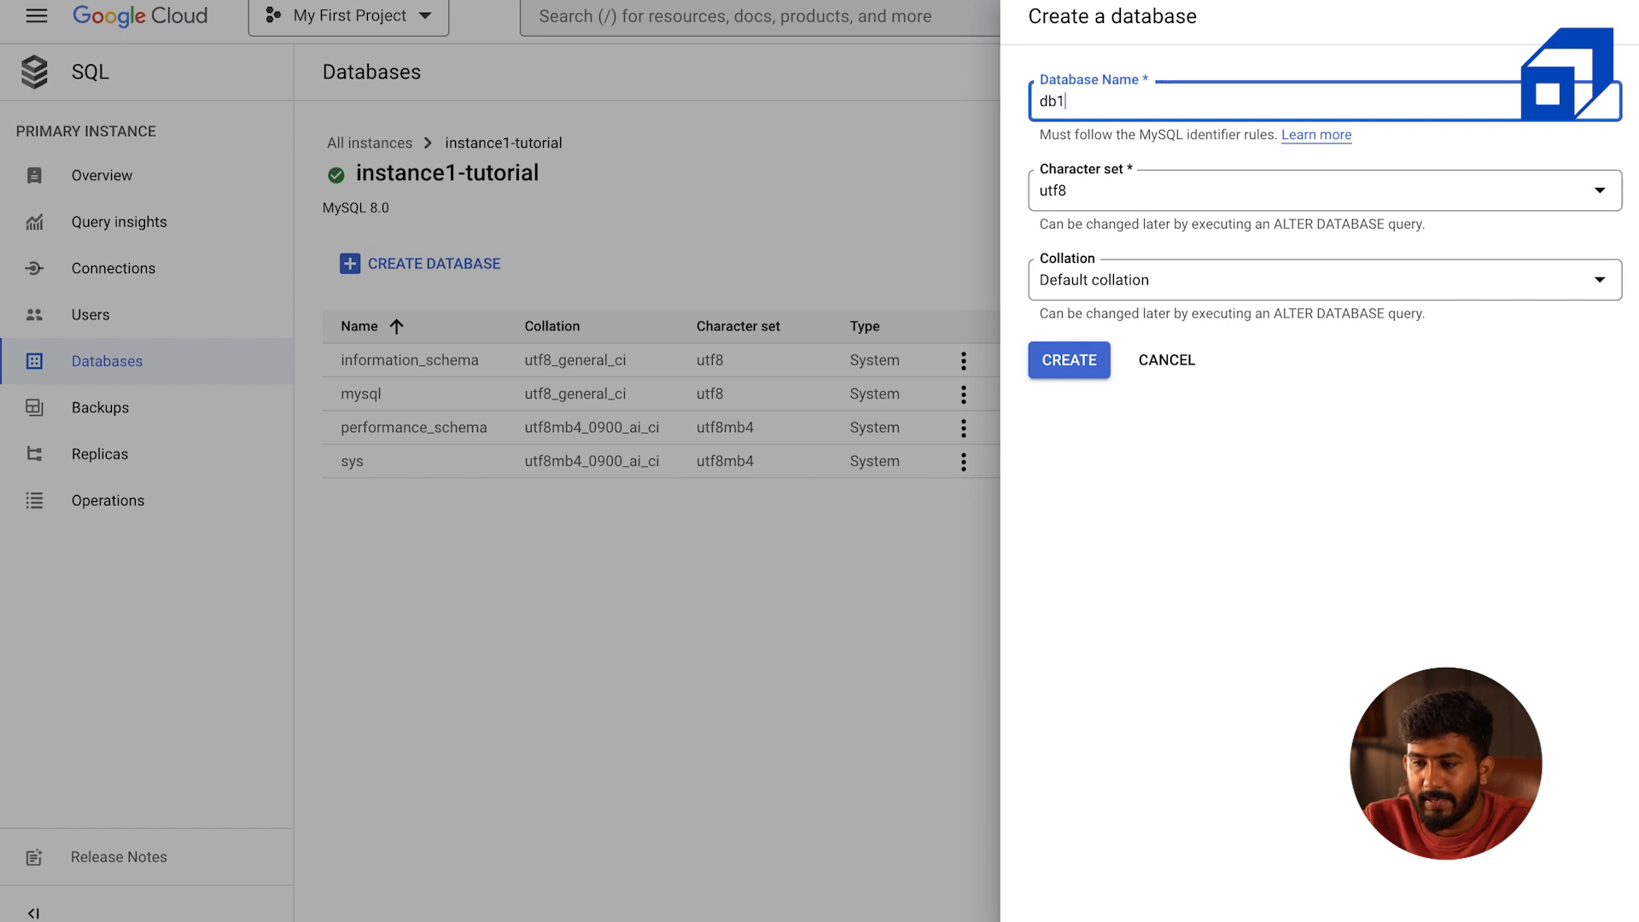
{"action": "left_click", "coordinate": [1067, 360]}
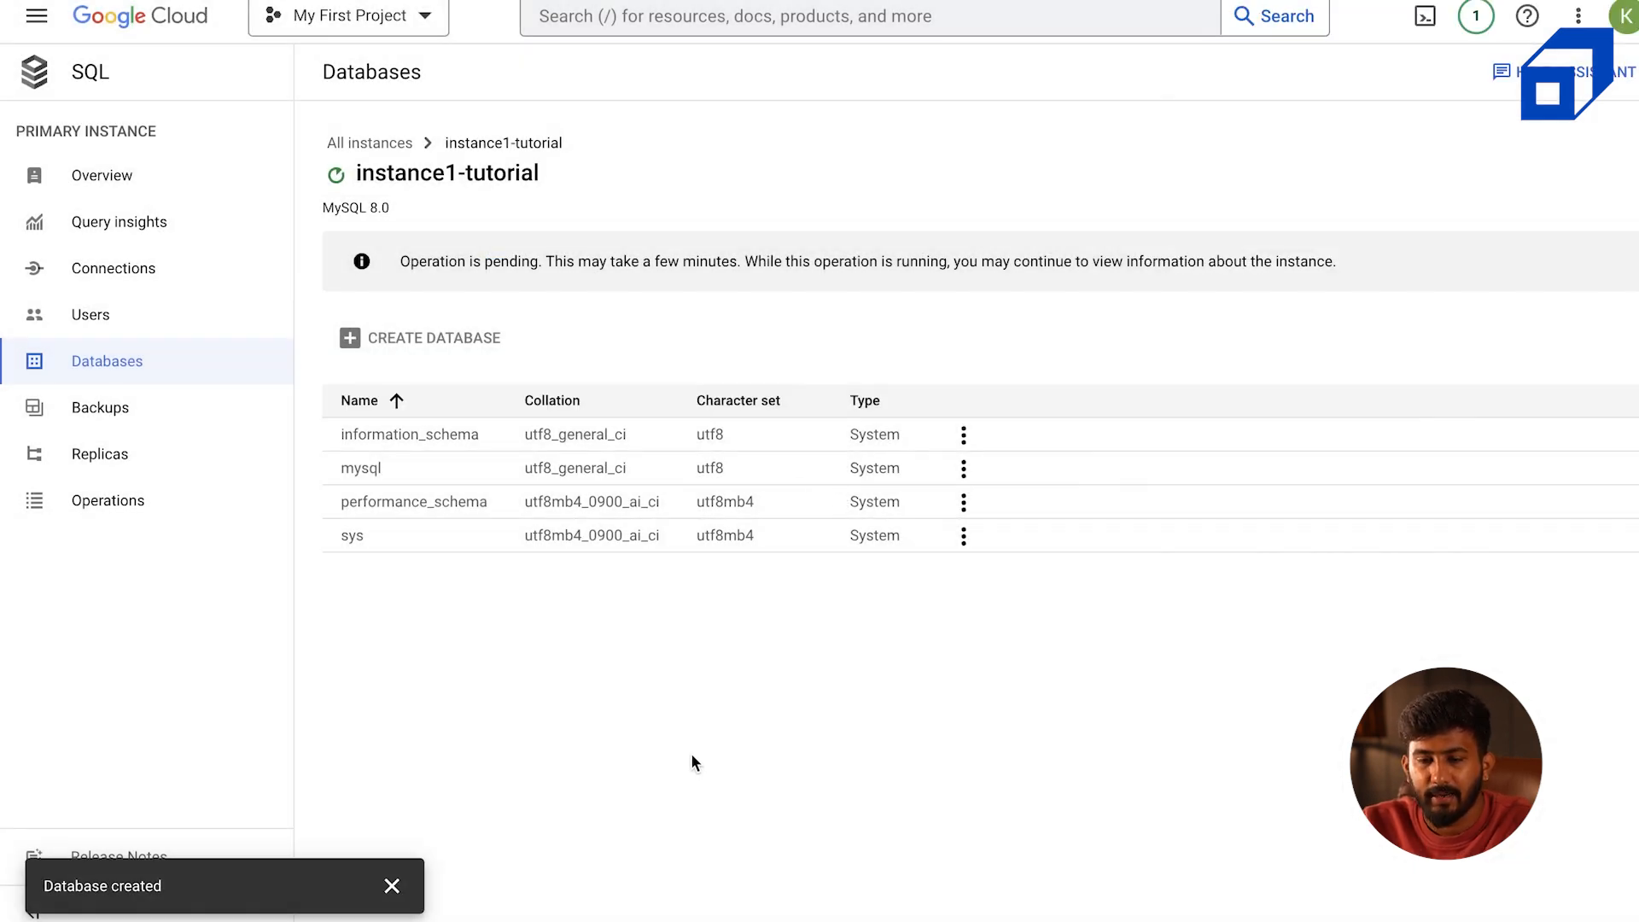
{"action": "mouse_move", "coordinate": [337, 181]}
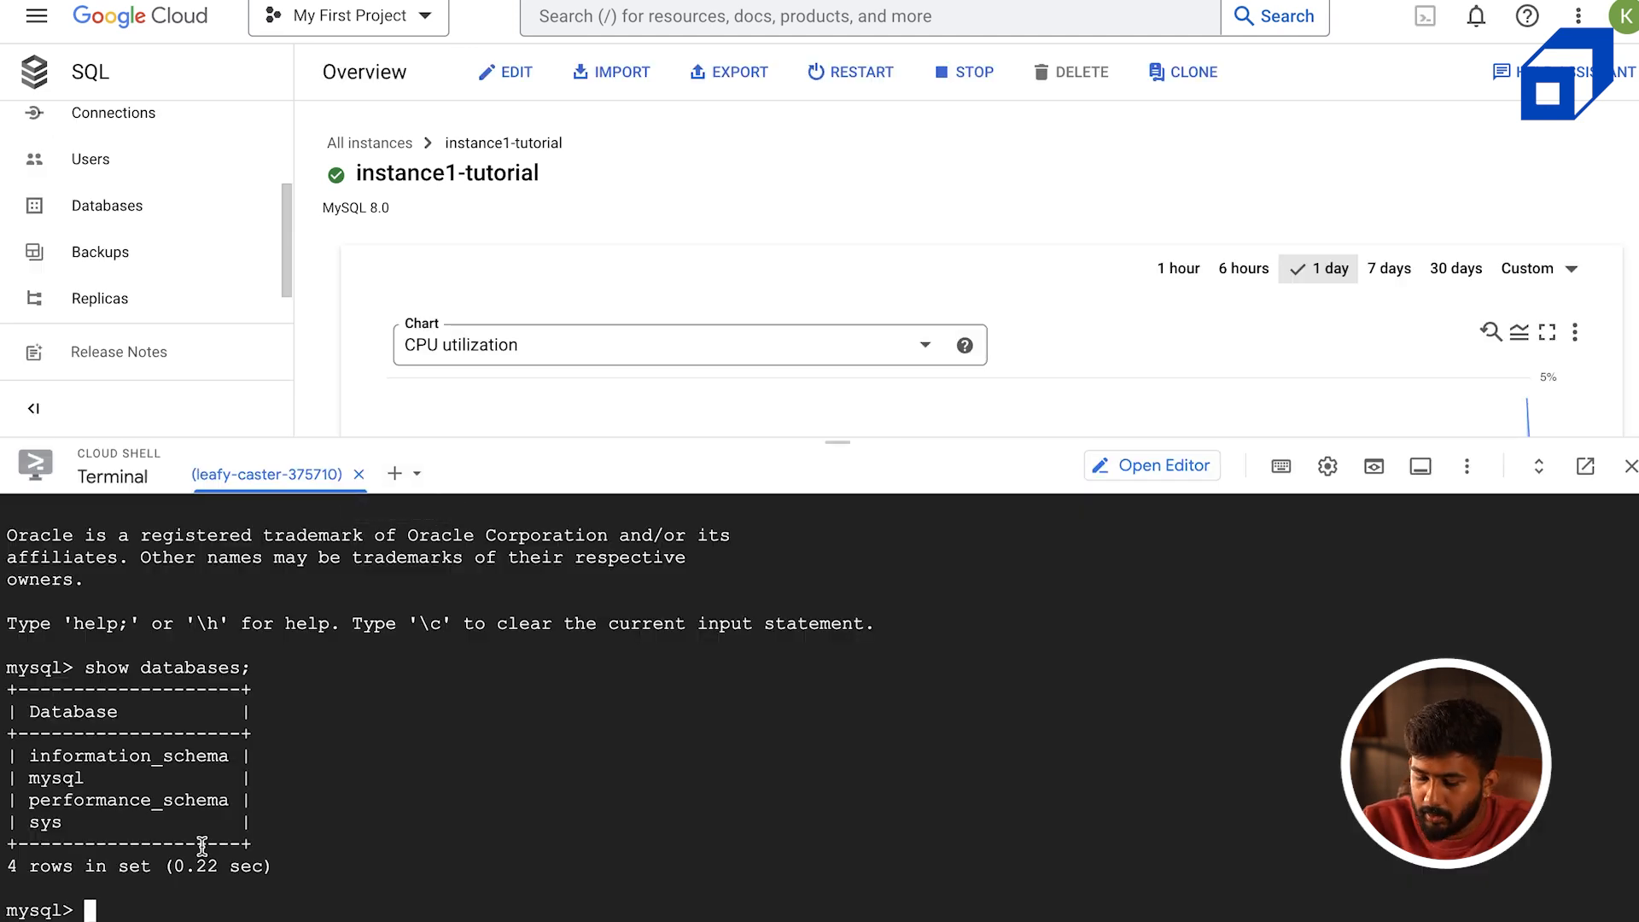
List the databases again in the Cloud Shell MySQL session and highlight the db1 entry
{"action": "key", "text": "Up"}
{"action": "key", "text": "Return"}
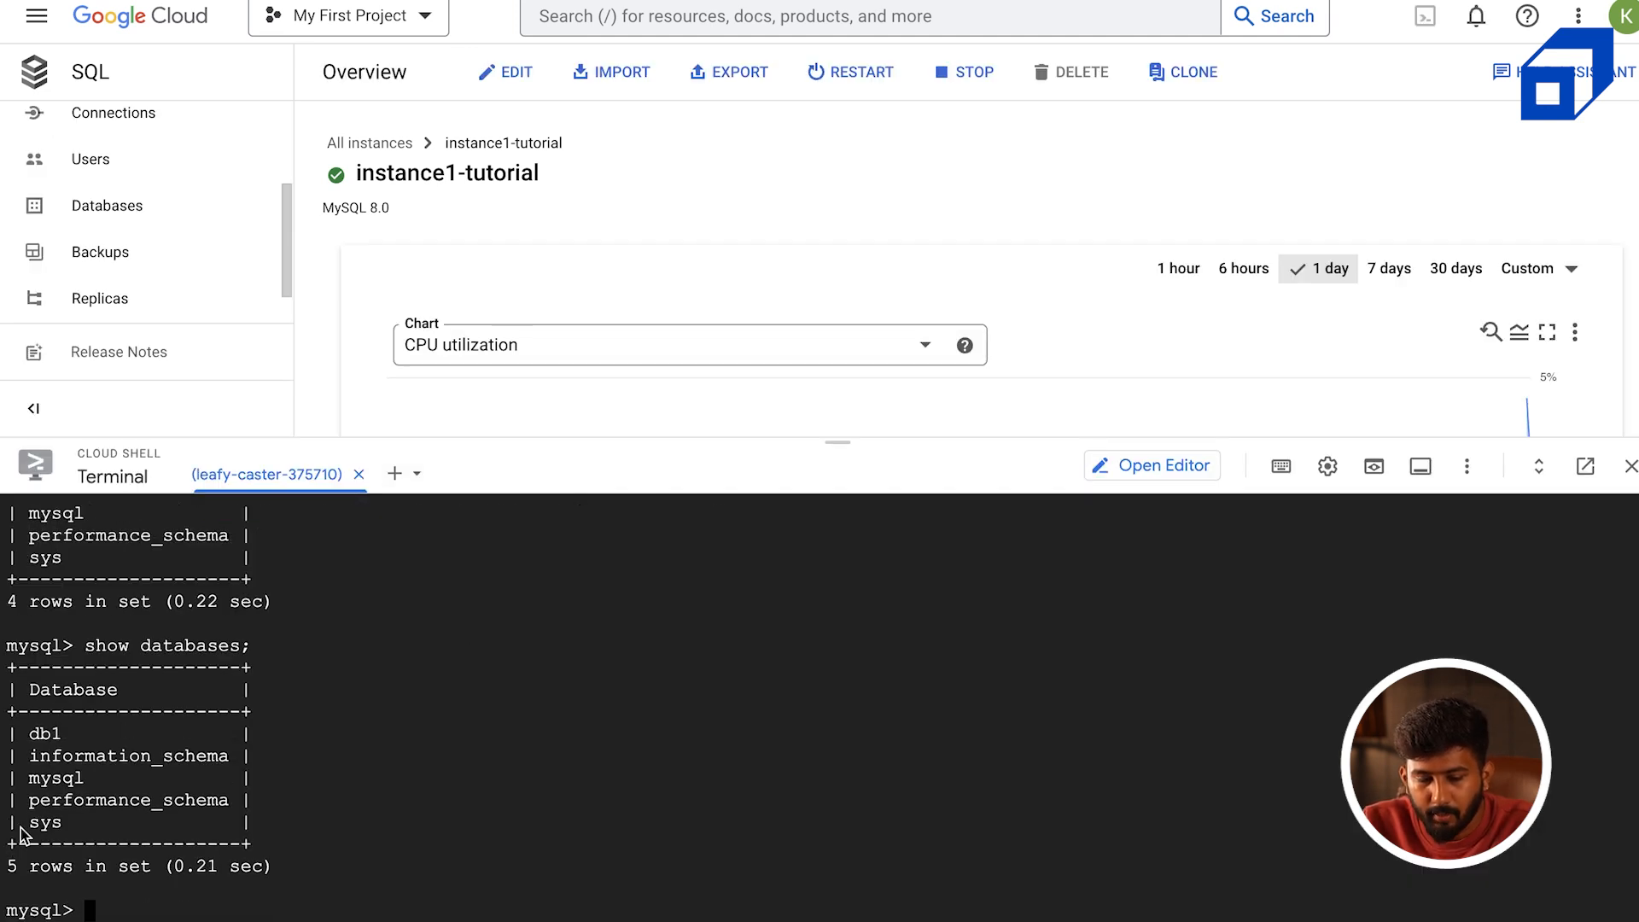
{"action": "left_click_drag", "start_coordinate": [28, 733], "coordinate": [85, 733]}
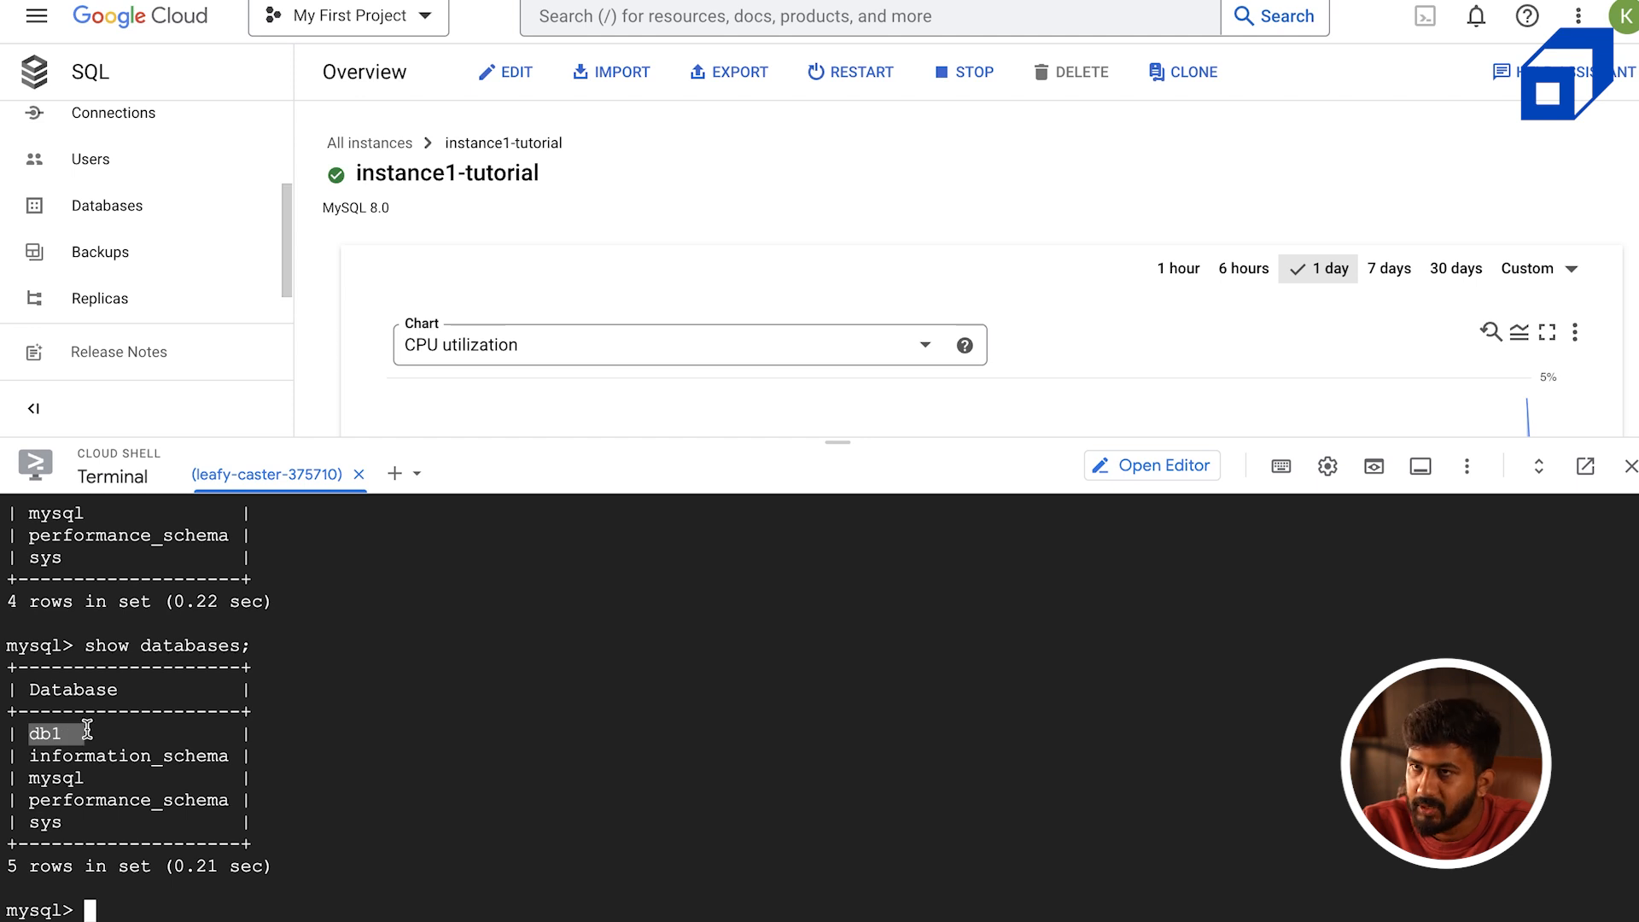
Create a second database from the MySQL prompt with the statement create database db2;
{"action": "left_click", "coordinate": [237, 847]}
{"action": "type", "text": "create db"}
{"action": "key", "text": "BackSpace"}
{"action": "key", "text": "BackSpace"}
{"action": "type", "text": "database db2"}
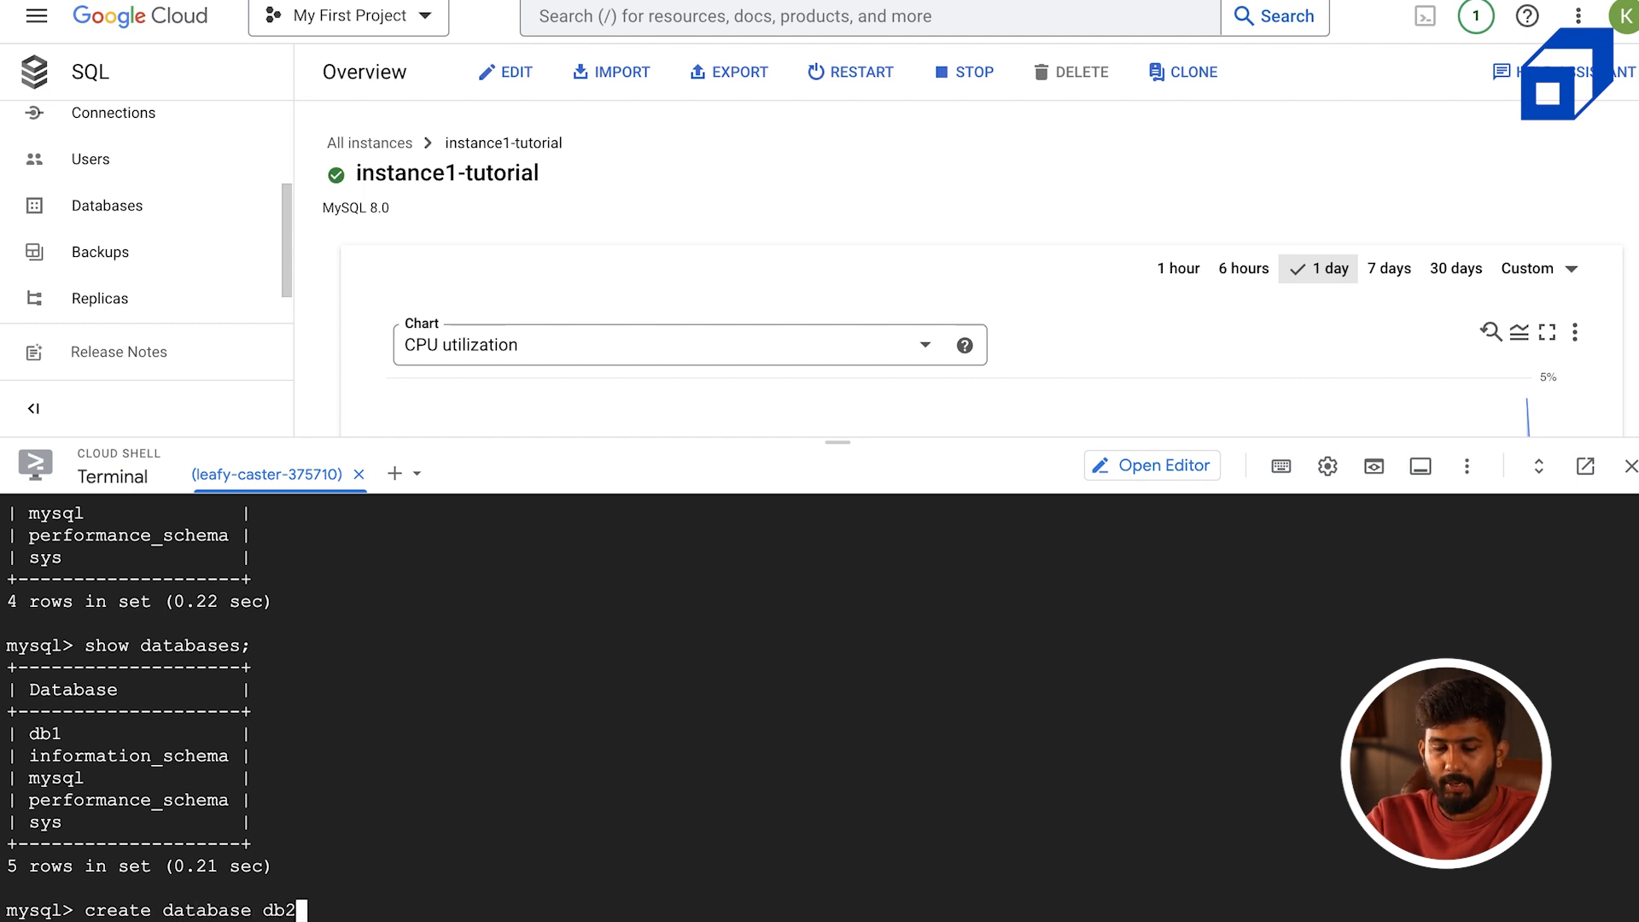
{"action": "type", "text": ";"}
{"action": "key", "text": "Return"}
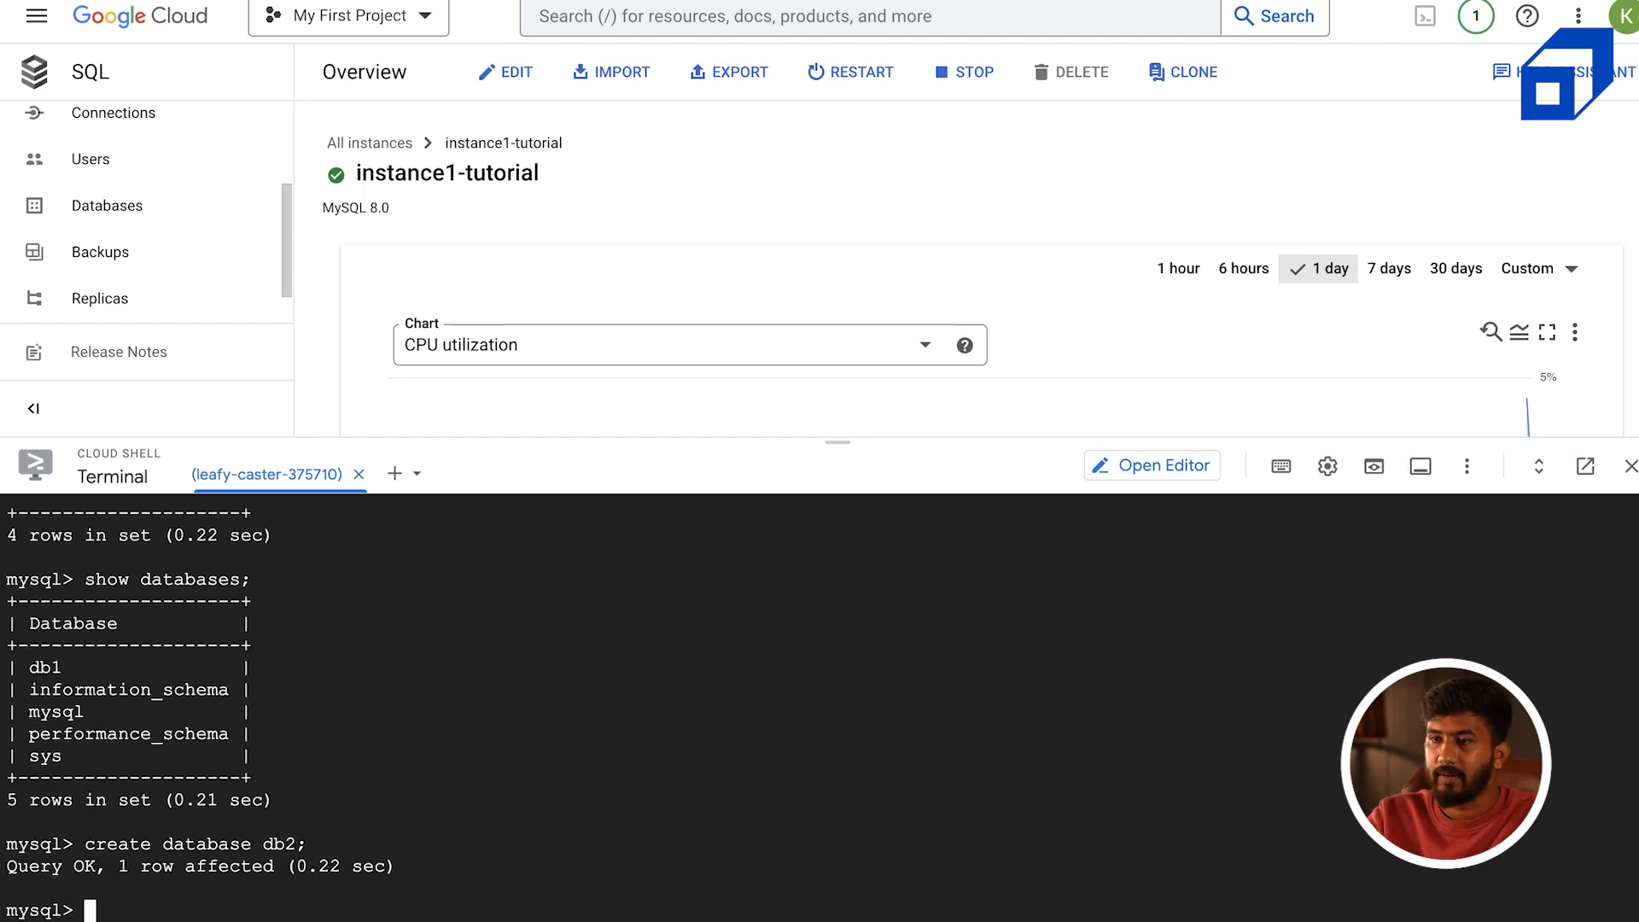
Try to switch to the new database with the statement use database db2;
{"action": "type", "text": "use dat"}
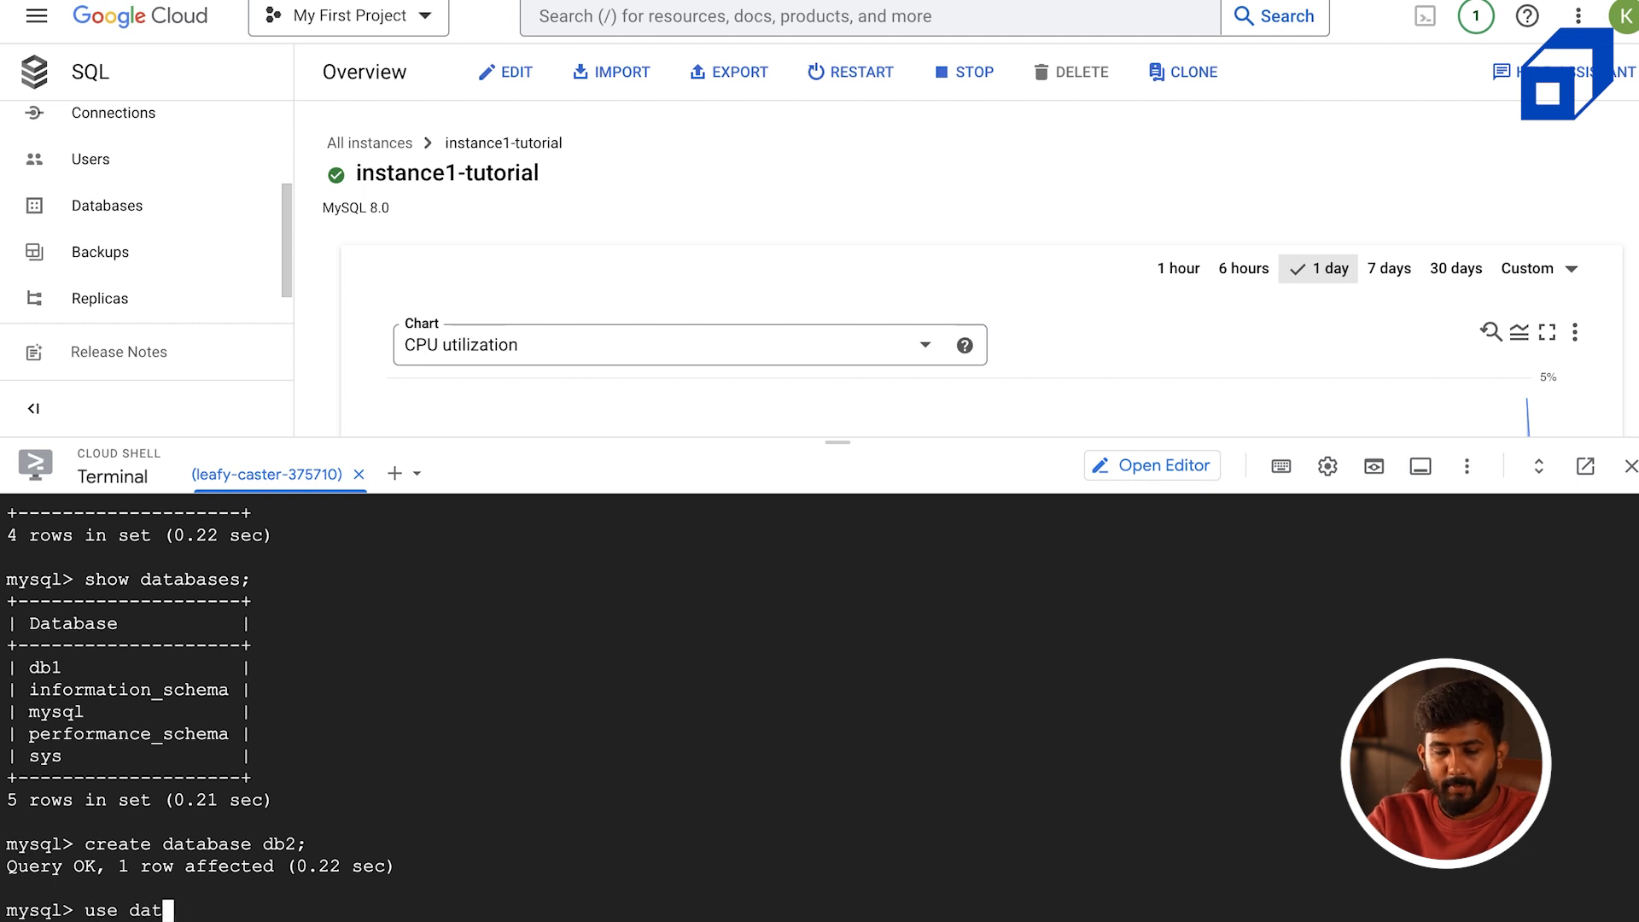
{"action": "type", "text": "abase "}
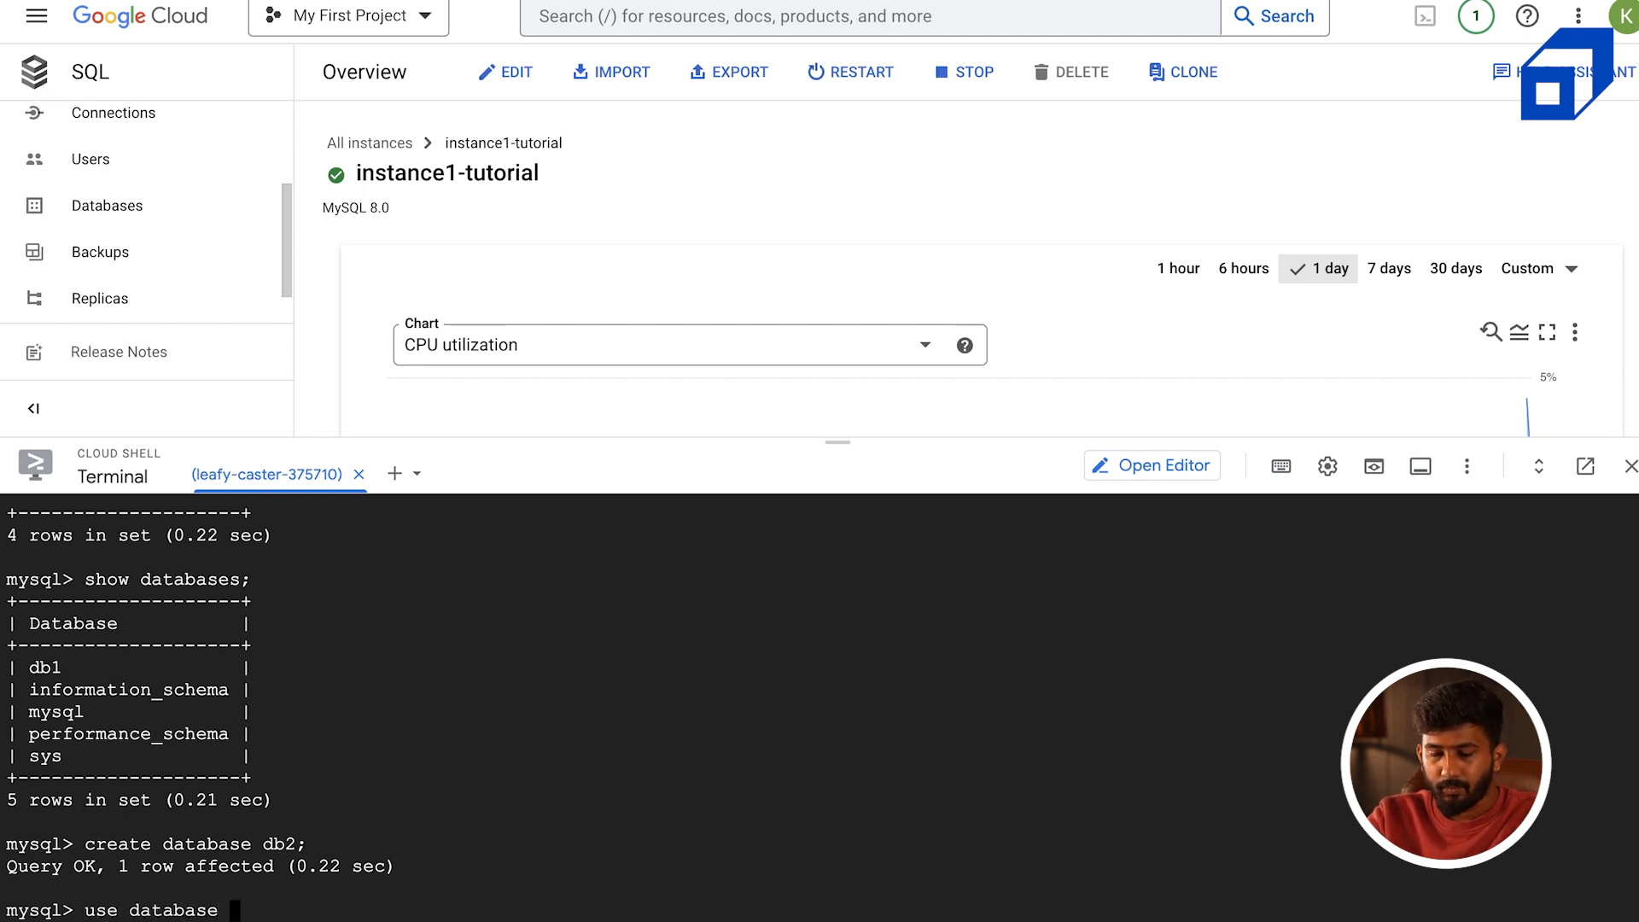
{"action": "type", "text": "db2;"}
{"action": "key", "text": "Return"}
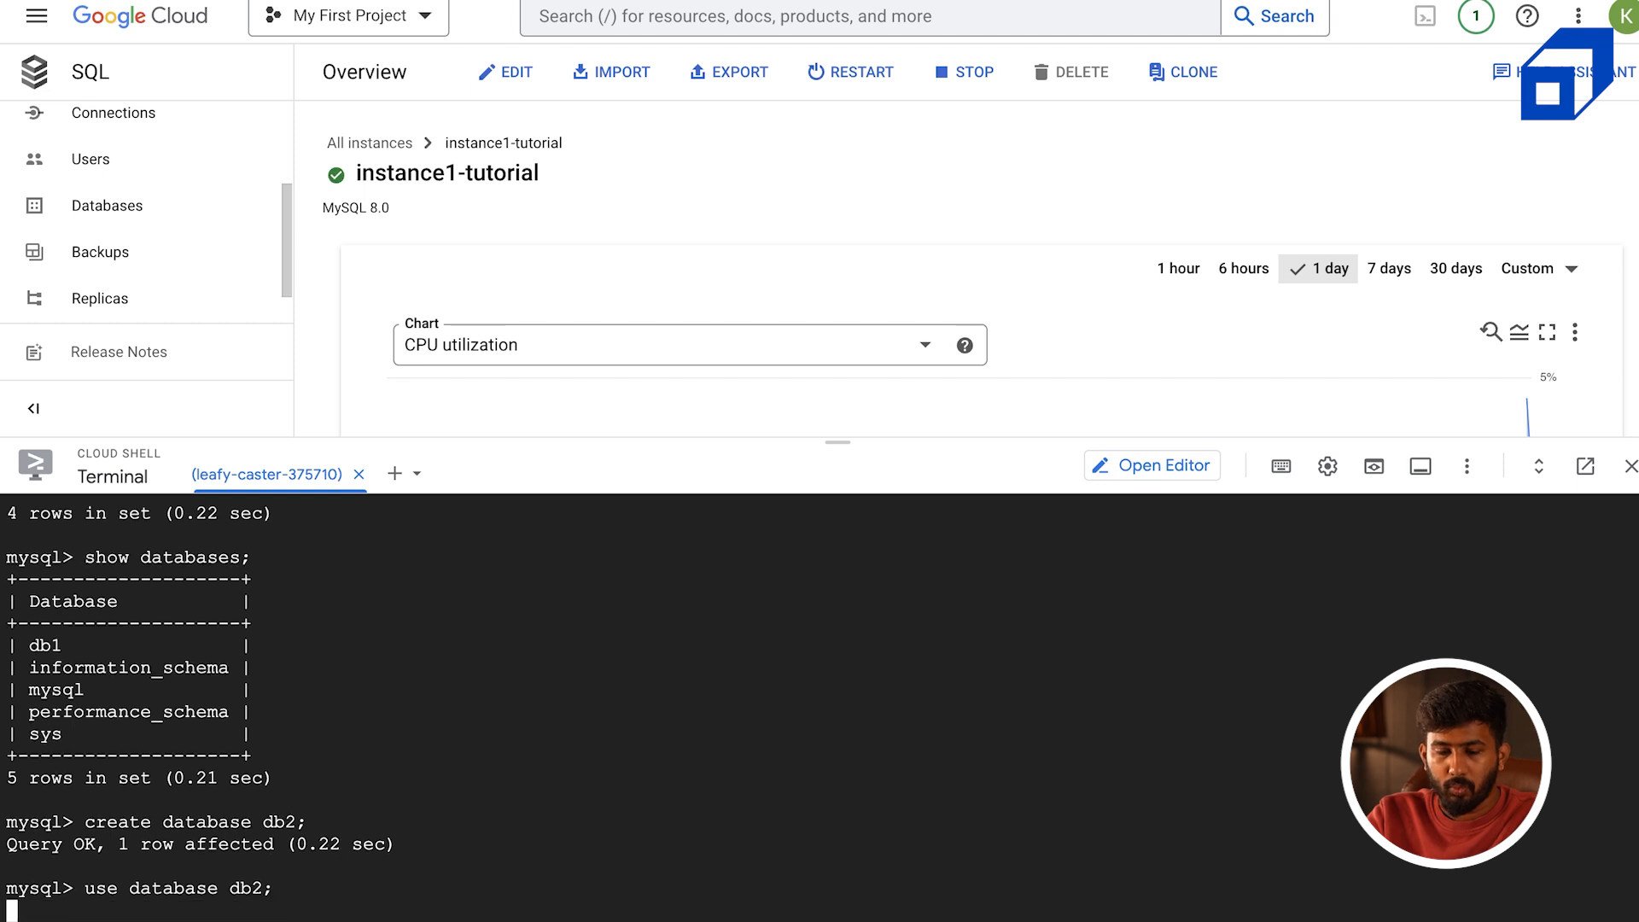
Make db2 the current database with use db2; and list its tables with show tables;
{"action": "type", "text": "use db2;"}
{"action": "key", "text": "Return"}
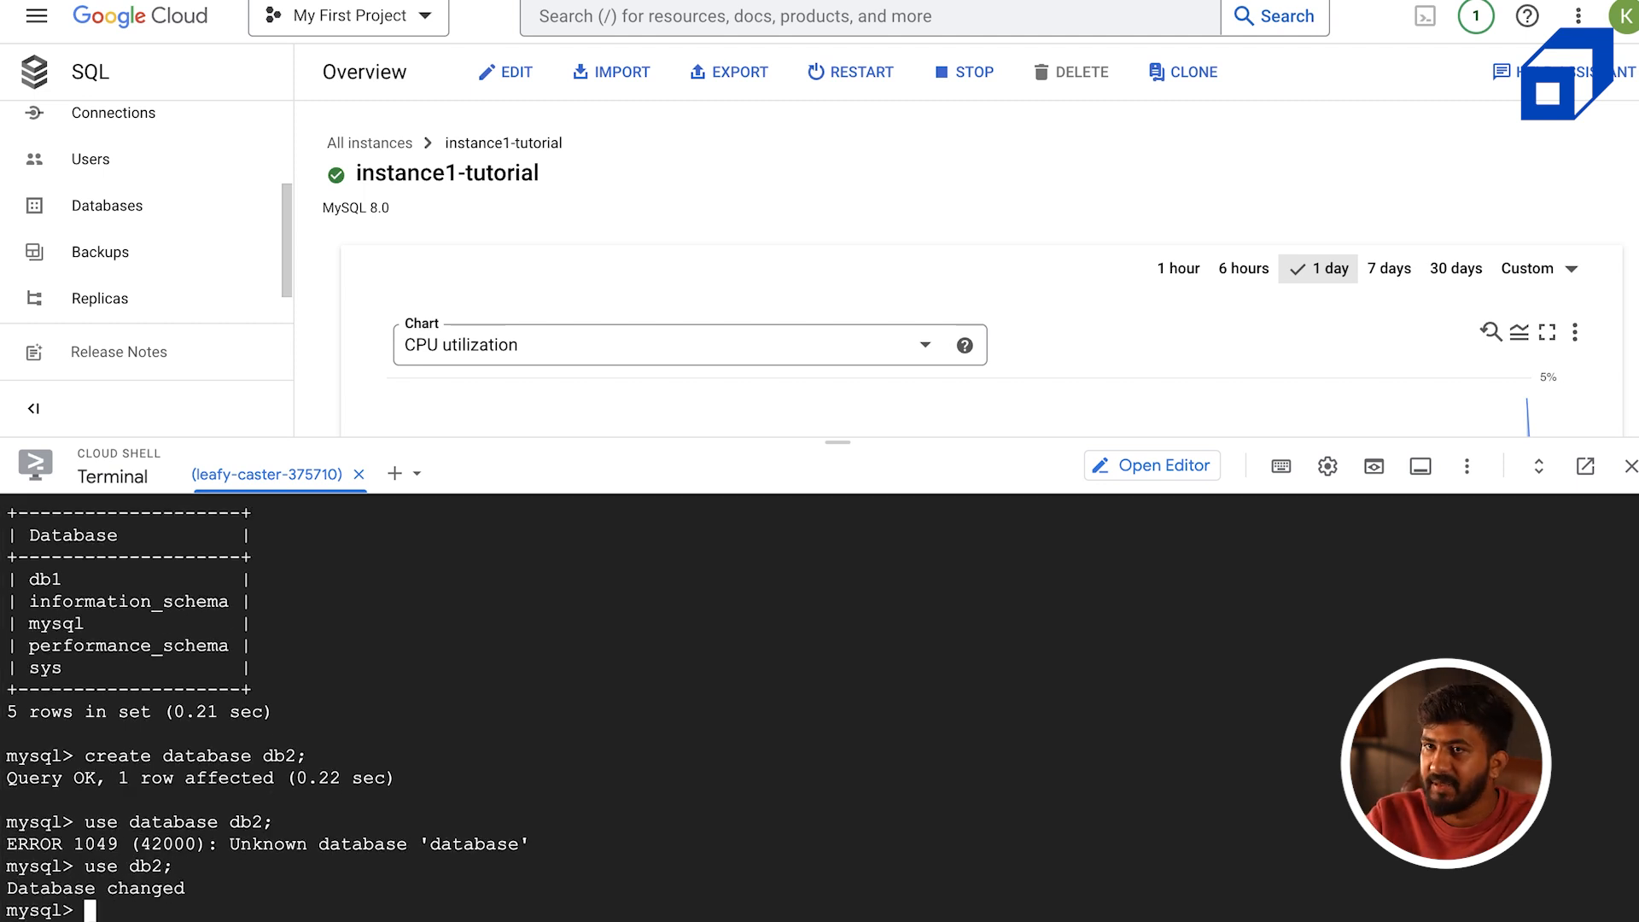
{"action": "type", "text": "show tables;"}
{"action": "key", "text": "Return"}
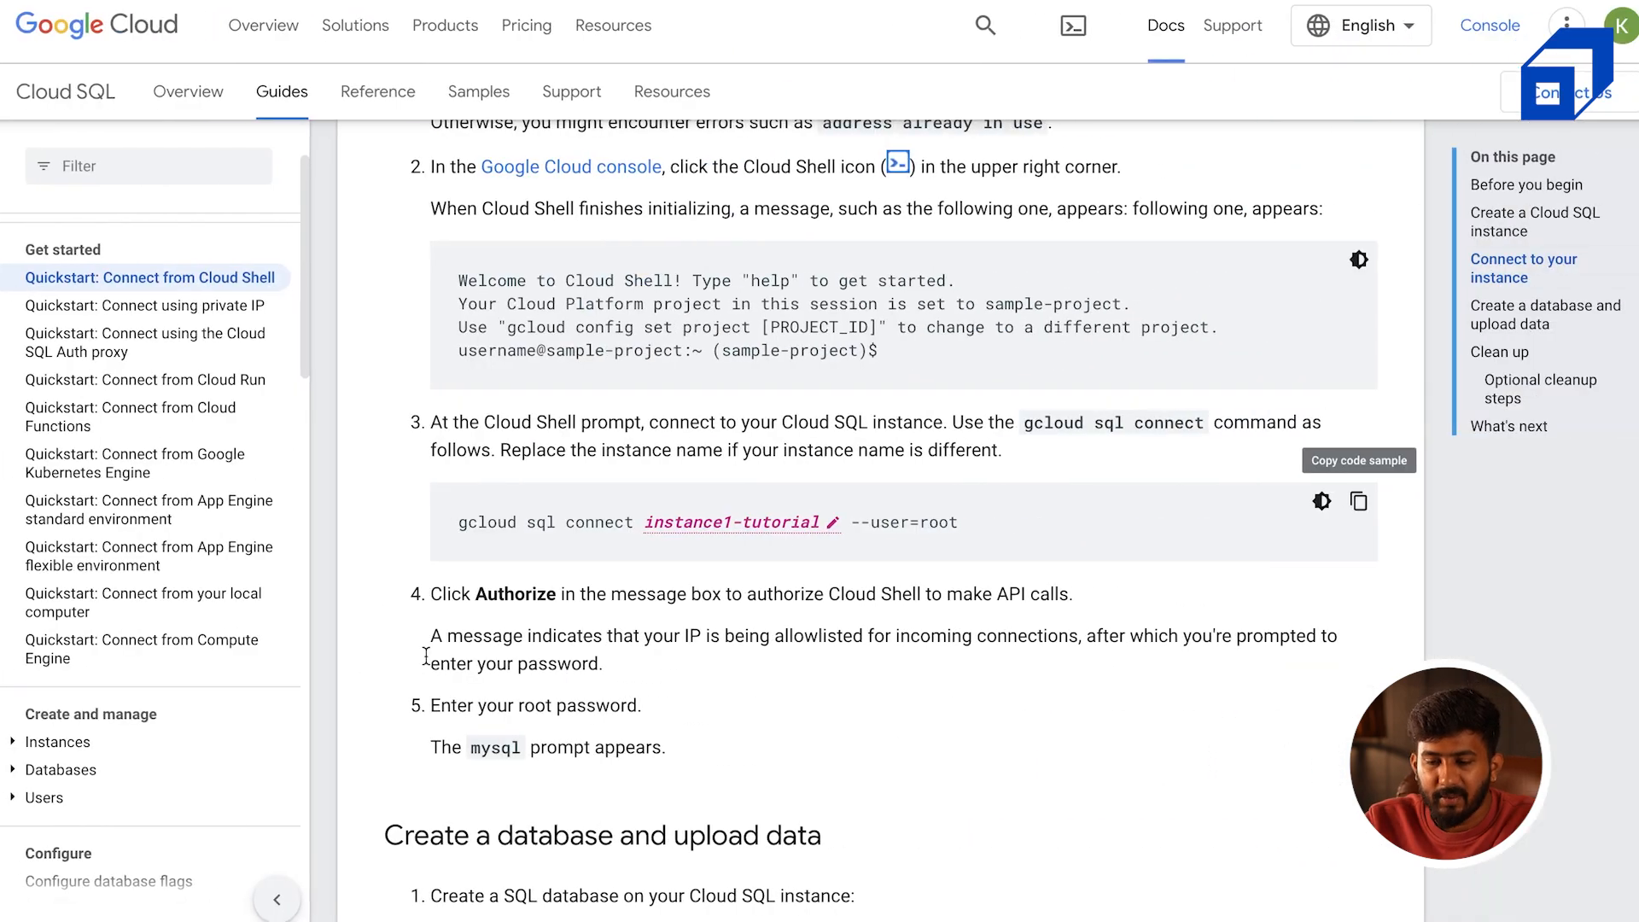
Examine the quickstart guide's sample SQL for creating the entries table, its guestName column, and inserting guestbook data
{"action": "scroll", "coordinate": [1176, 398], "scroll_direction": "down", "scroll_amount": 15}
{"action": "scroll", "coordinate": [1176, 398], "scroll_direction": "up", "scroll_amount": 6}
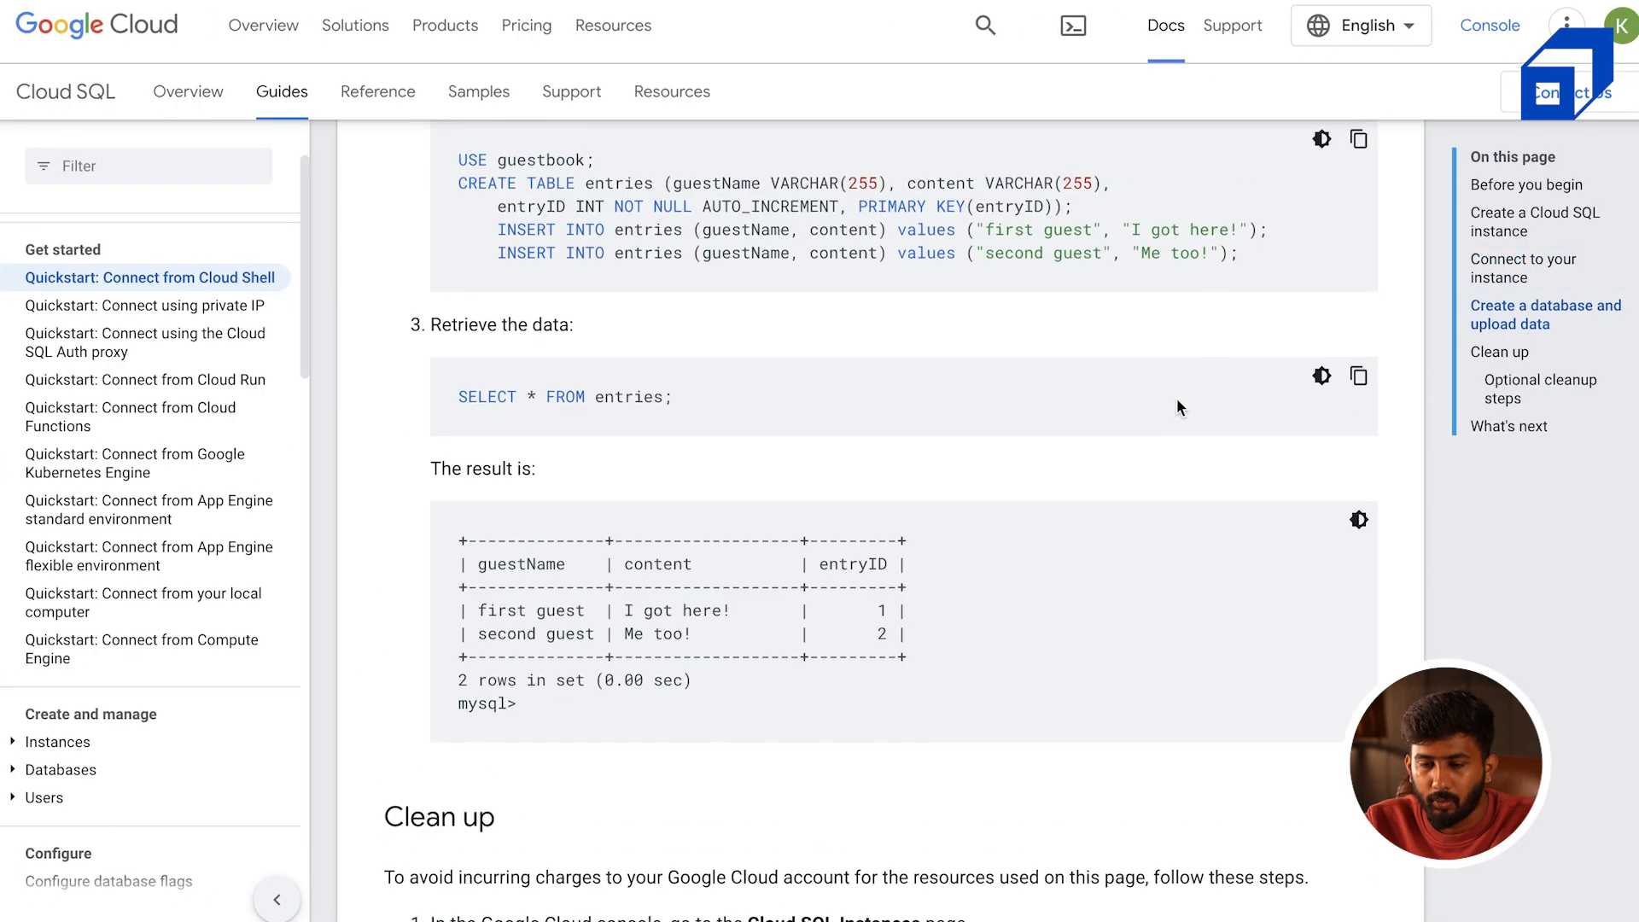
{"action": "scroll", "coordinate": [1176, 406], "scroll_direction": "down", "scroll_amount": 2}
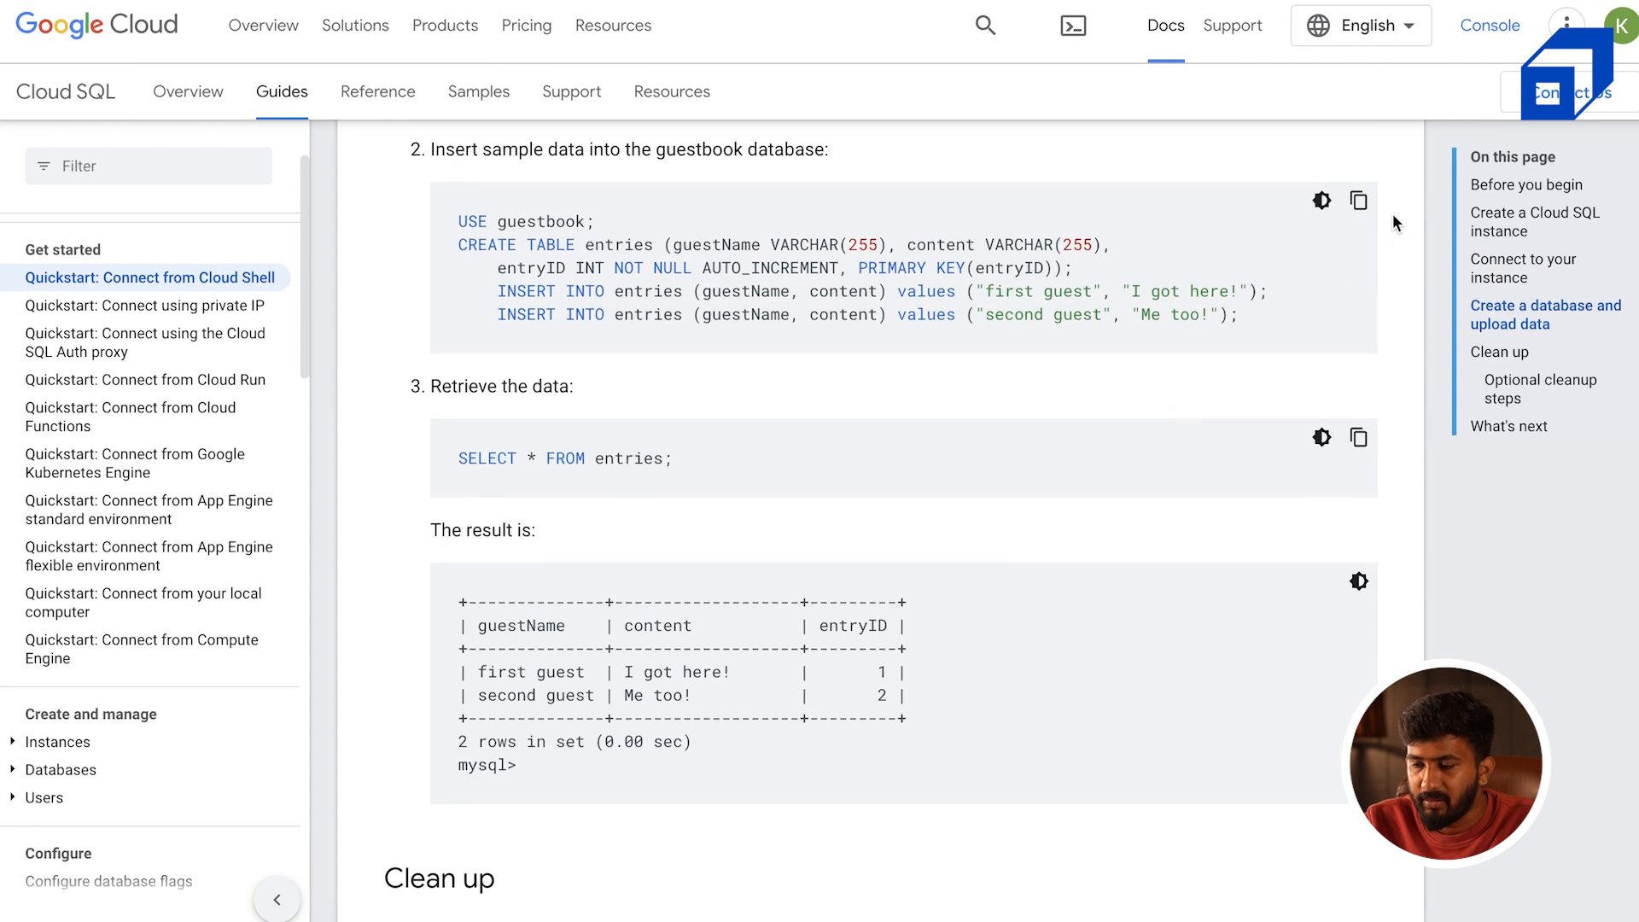
{"action": "left_click", "coordinate": [1358, 203]}
{"action": "left_click_drag", "start_coordinate": [447, 246], "coordinate": [1244, 318]}
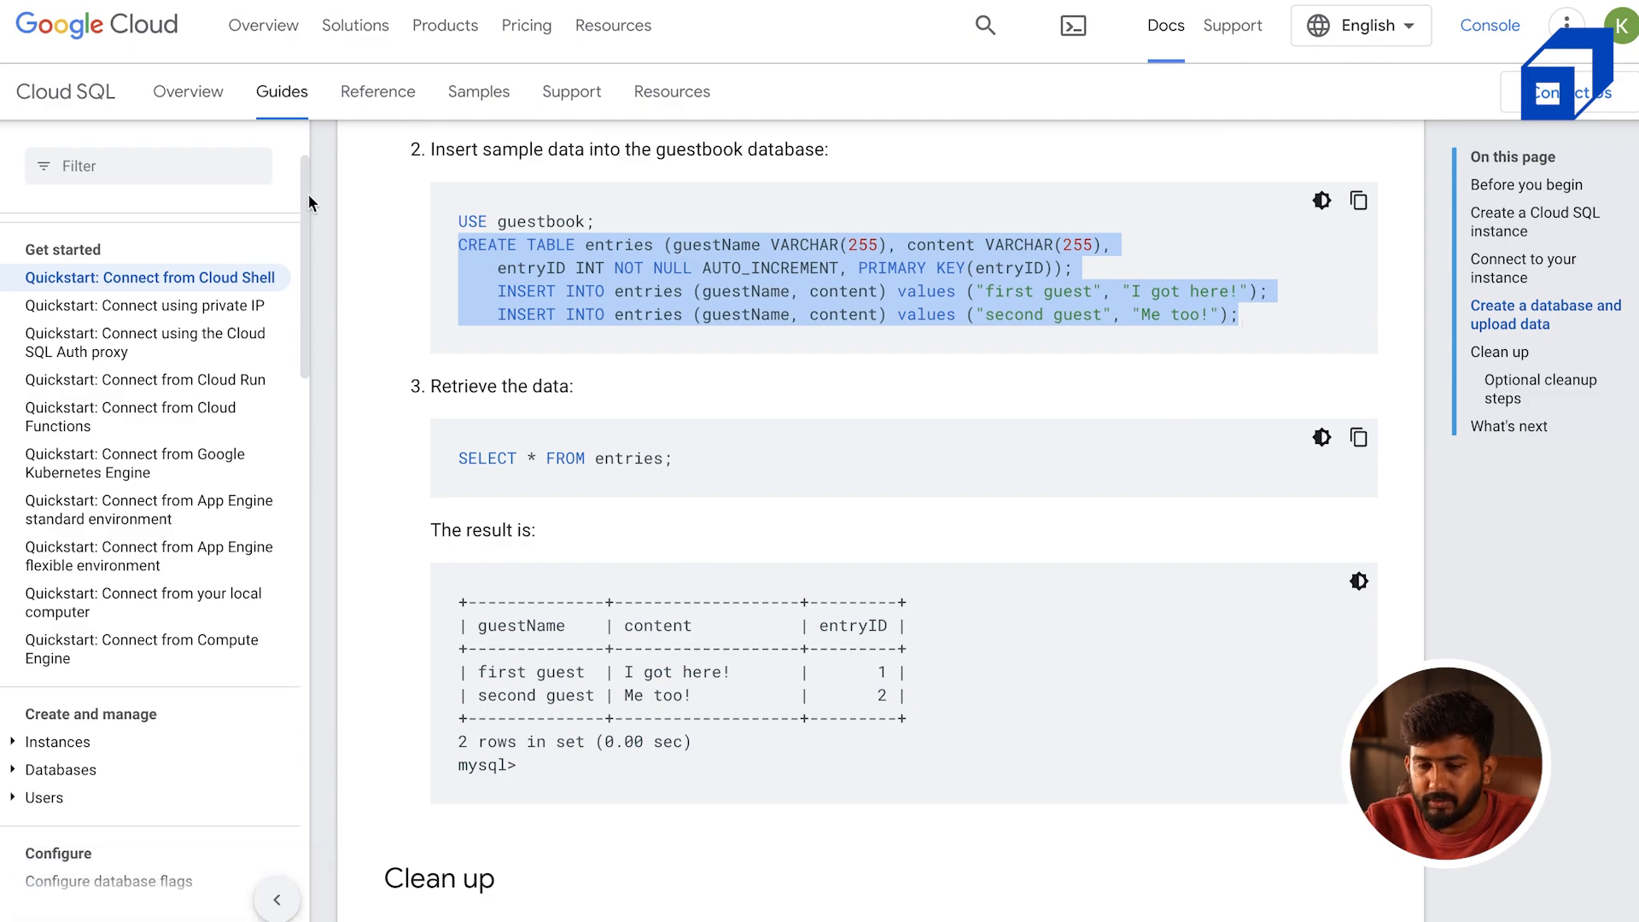
{"action": "left_click", "coordinate": [695, 258]}
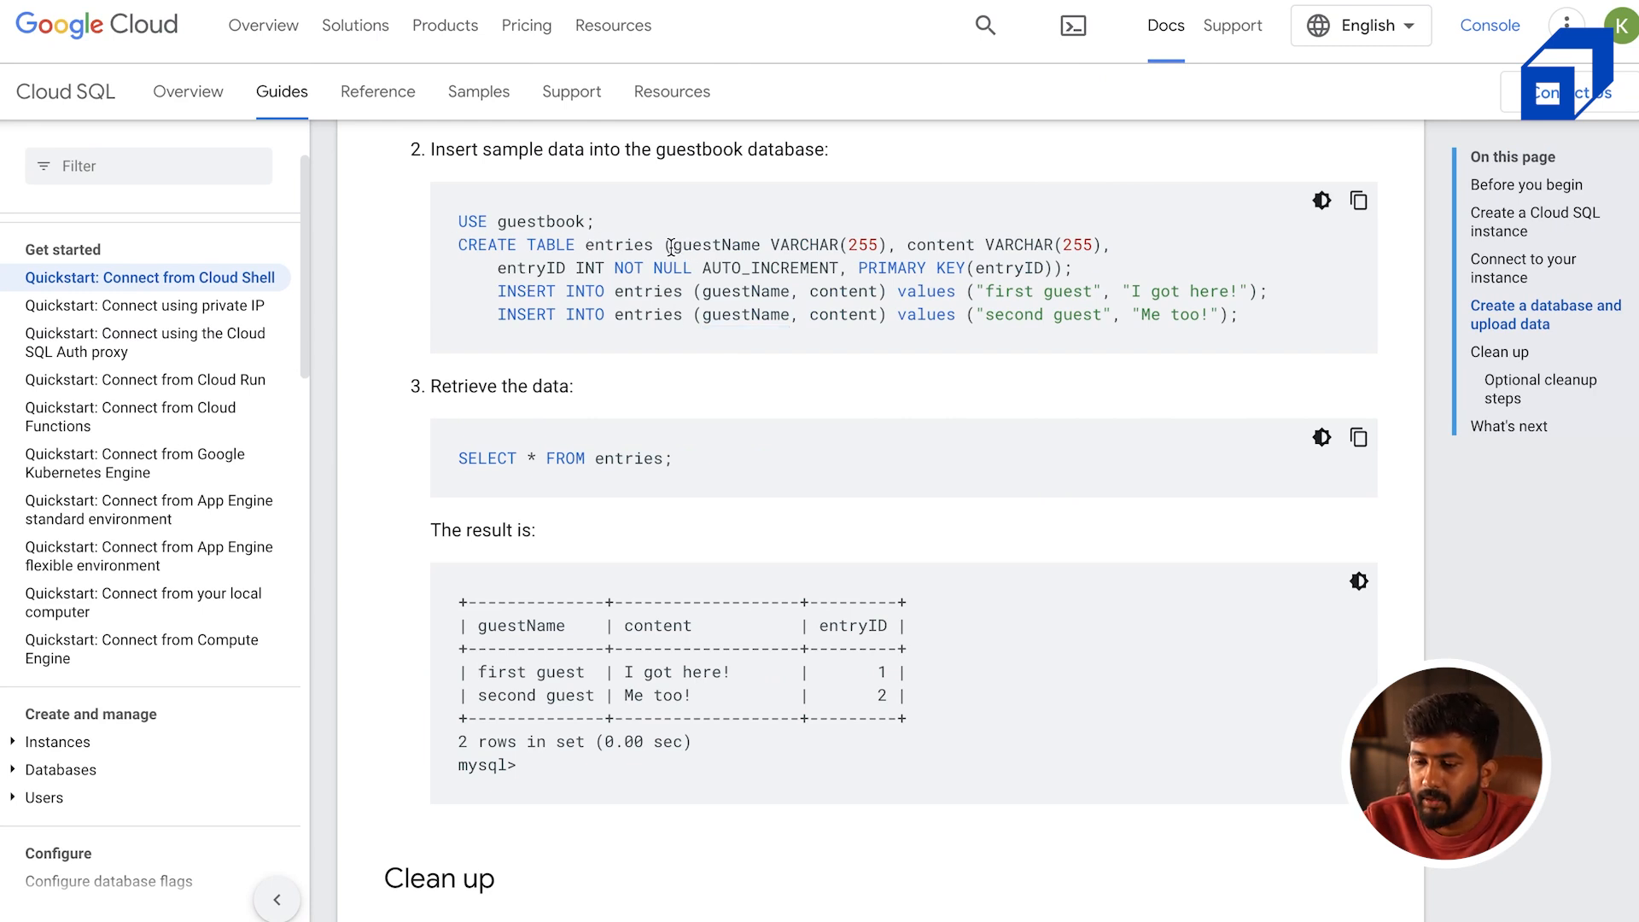
{"action": "left_click_drag", "start_coordinate": [672, 247], "coordinate": [756, 246]}
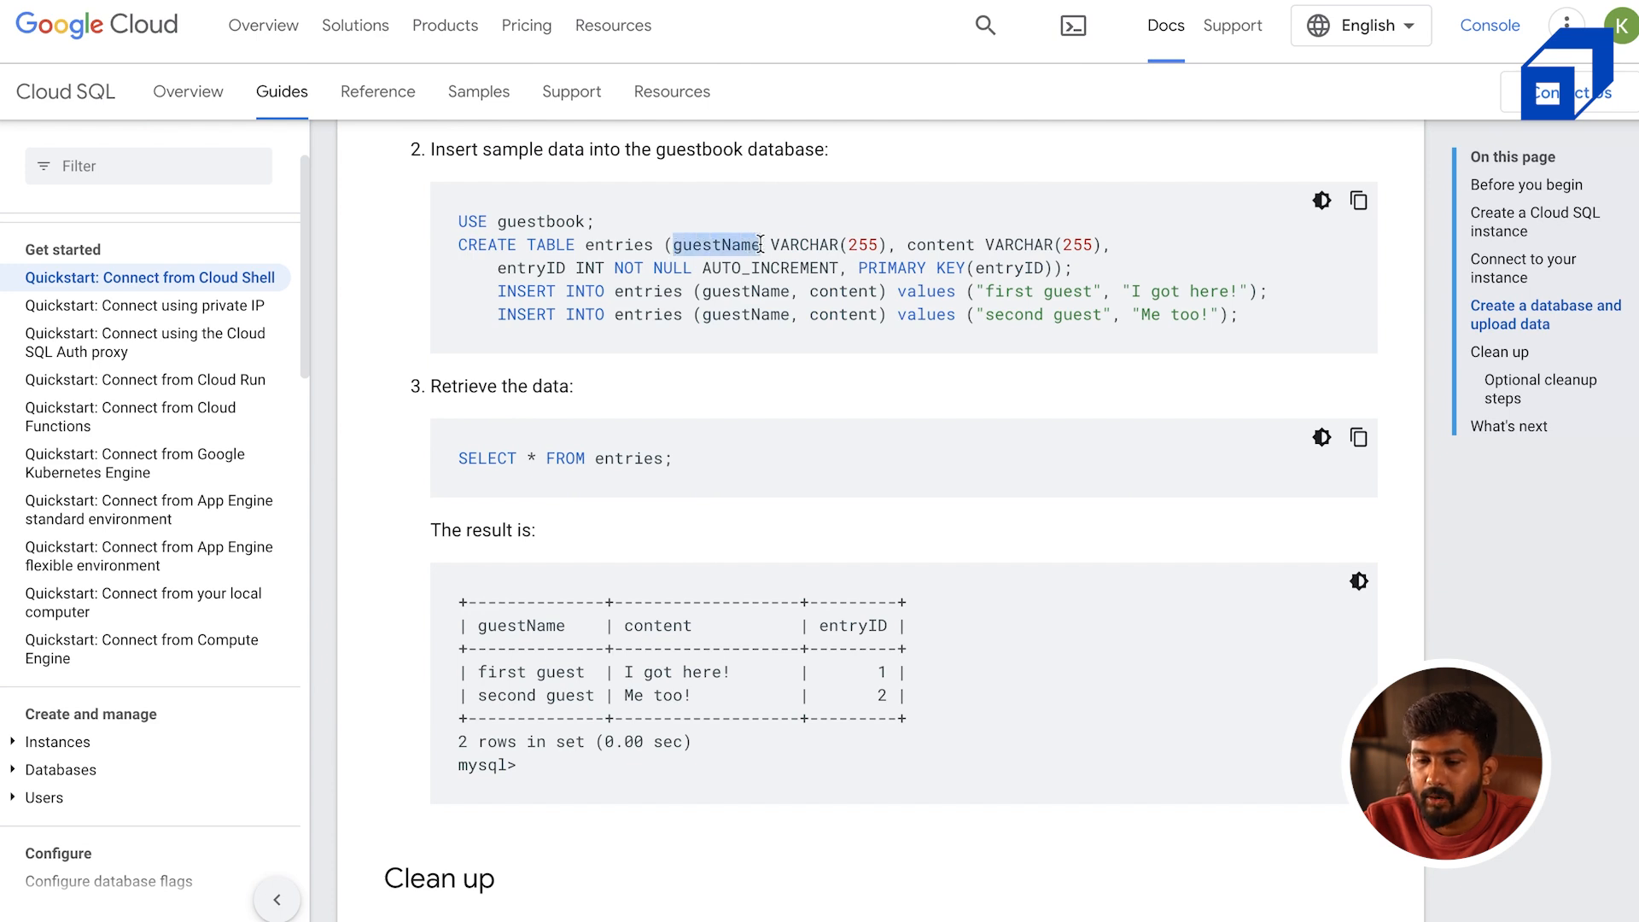
{"action": "left_click", "coordinate": [820, 243]}
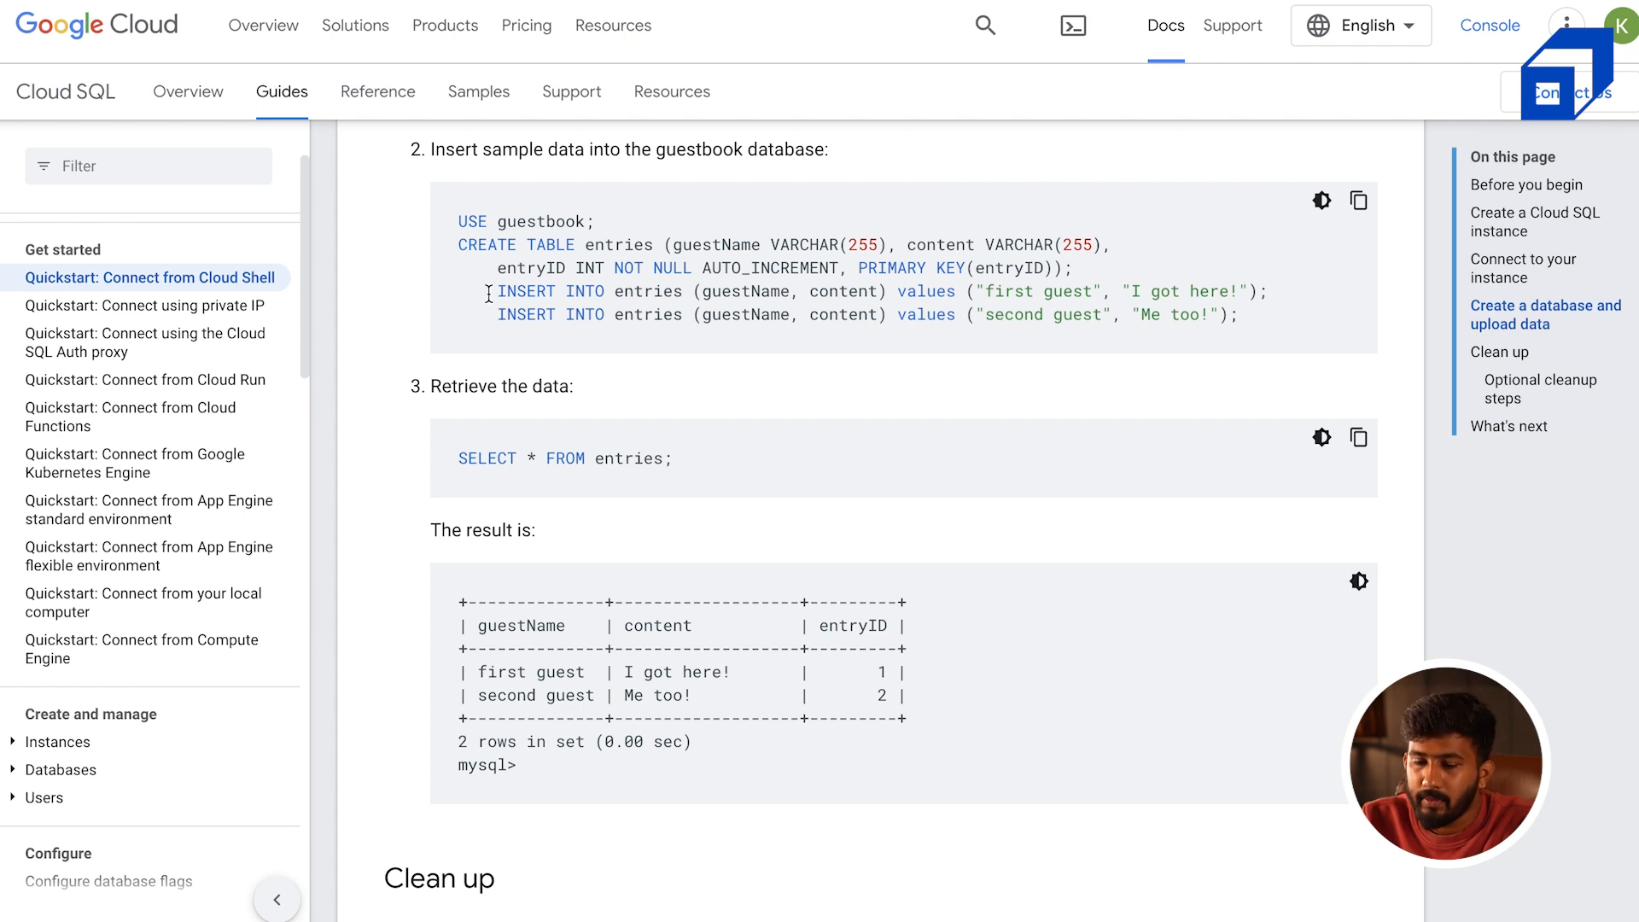
Create the entries table in db2 by running the quickstart guide's CREATE TABLE statement, and list the tables with show tables;
{"action": "left_click_drag", "start_coordinate": [1076, 268], "coordinate": [470, 246]}
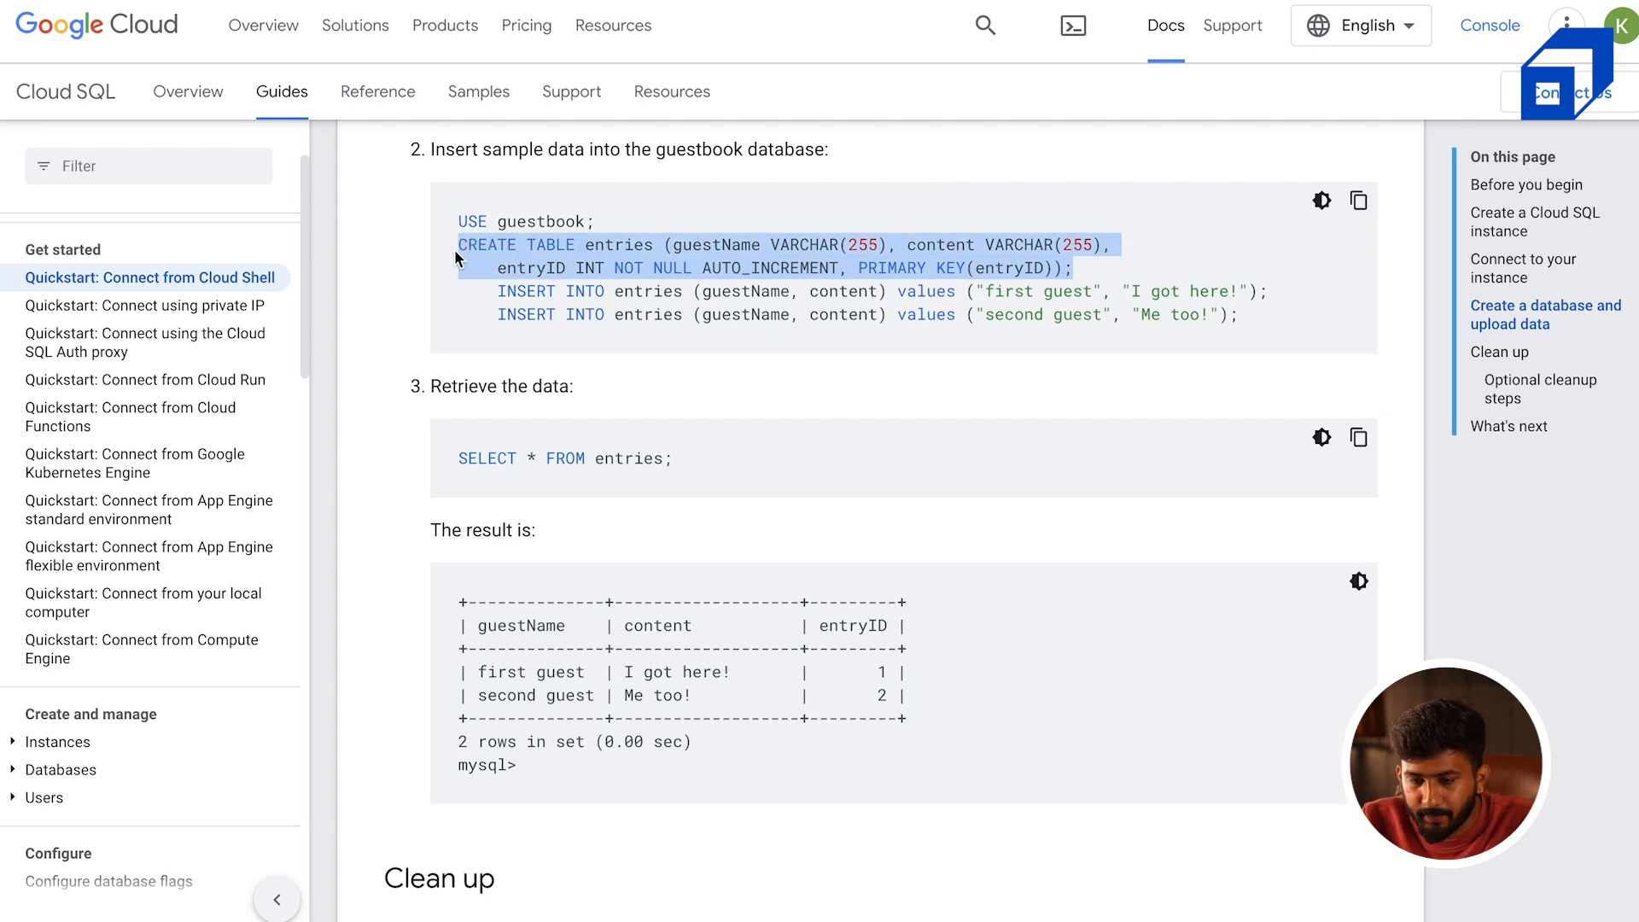
{"action": "key", "text": "ctrl+Left"}
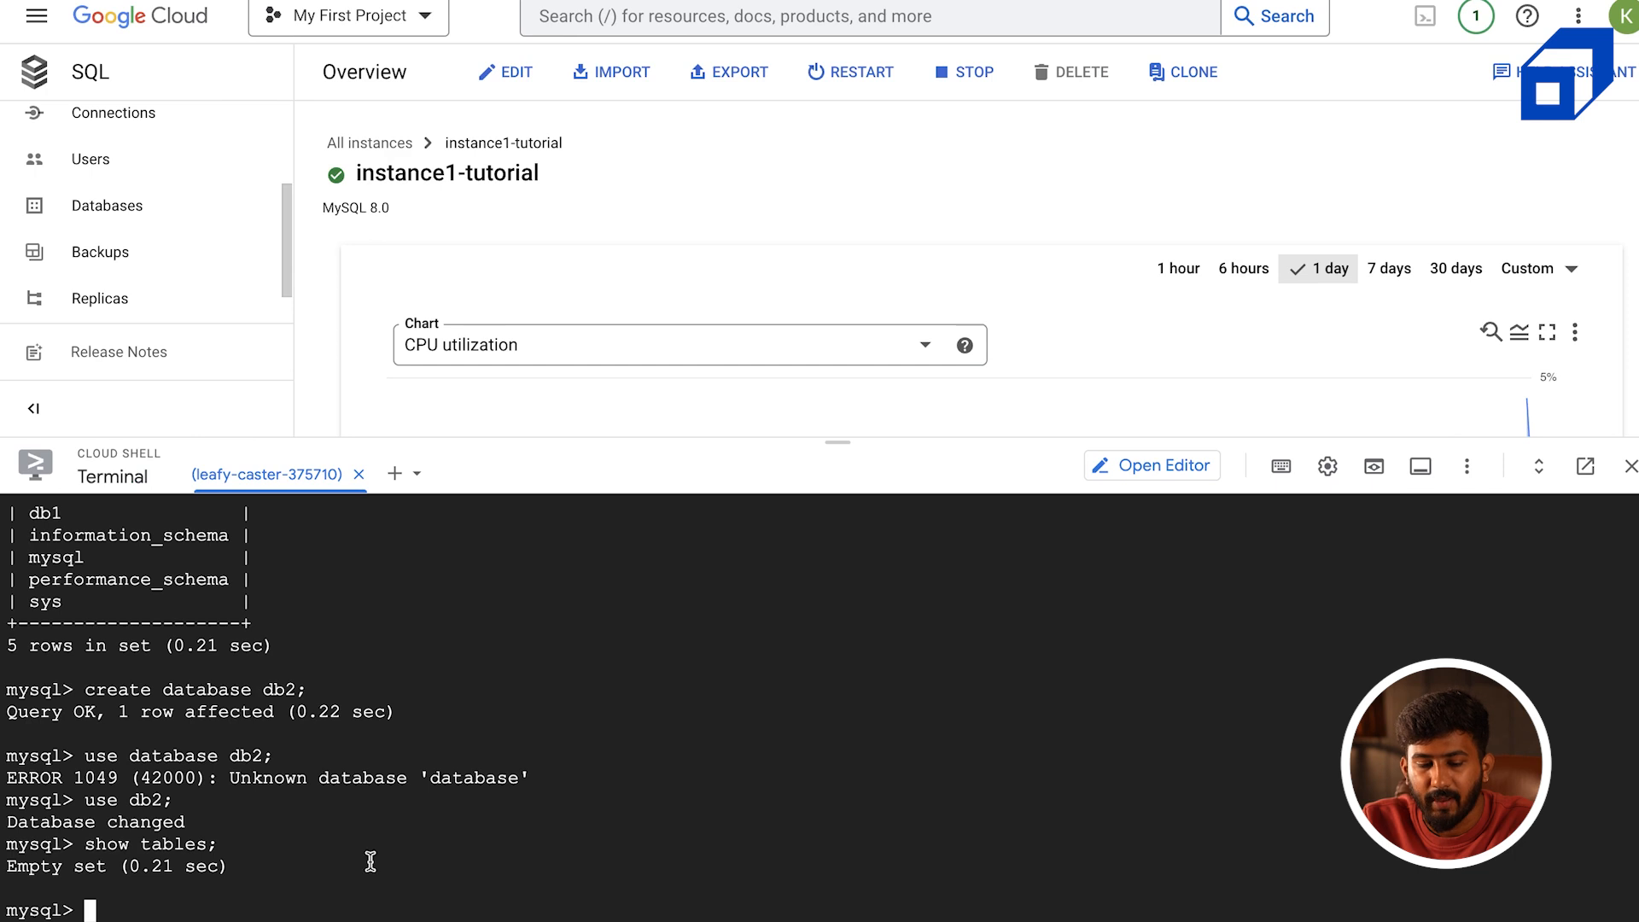
{"action": "key", "text": "ctrl+v"}
{"action": "key", "text": "Return"}
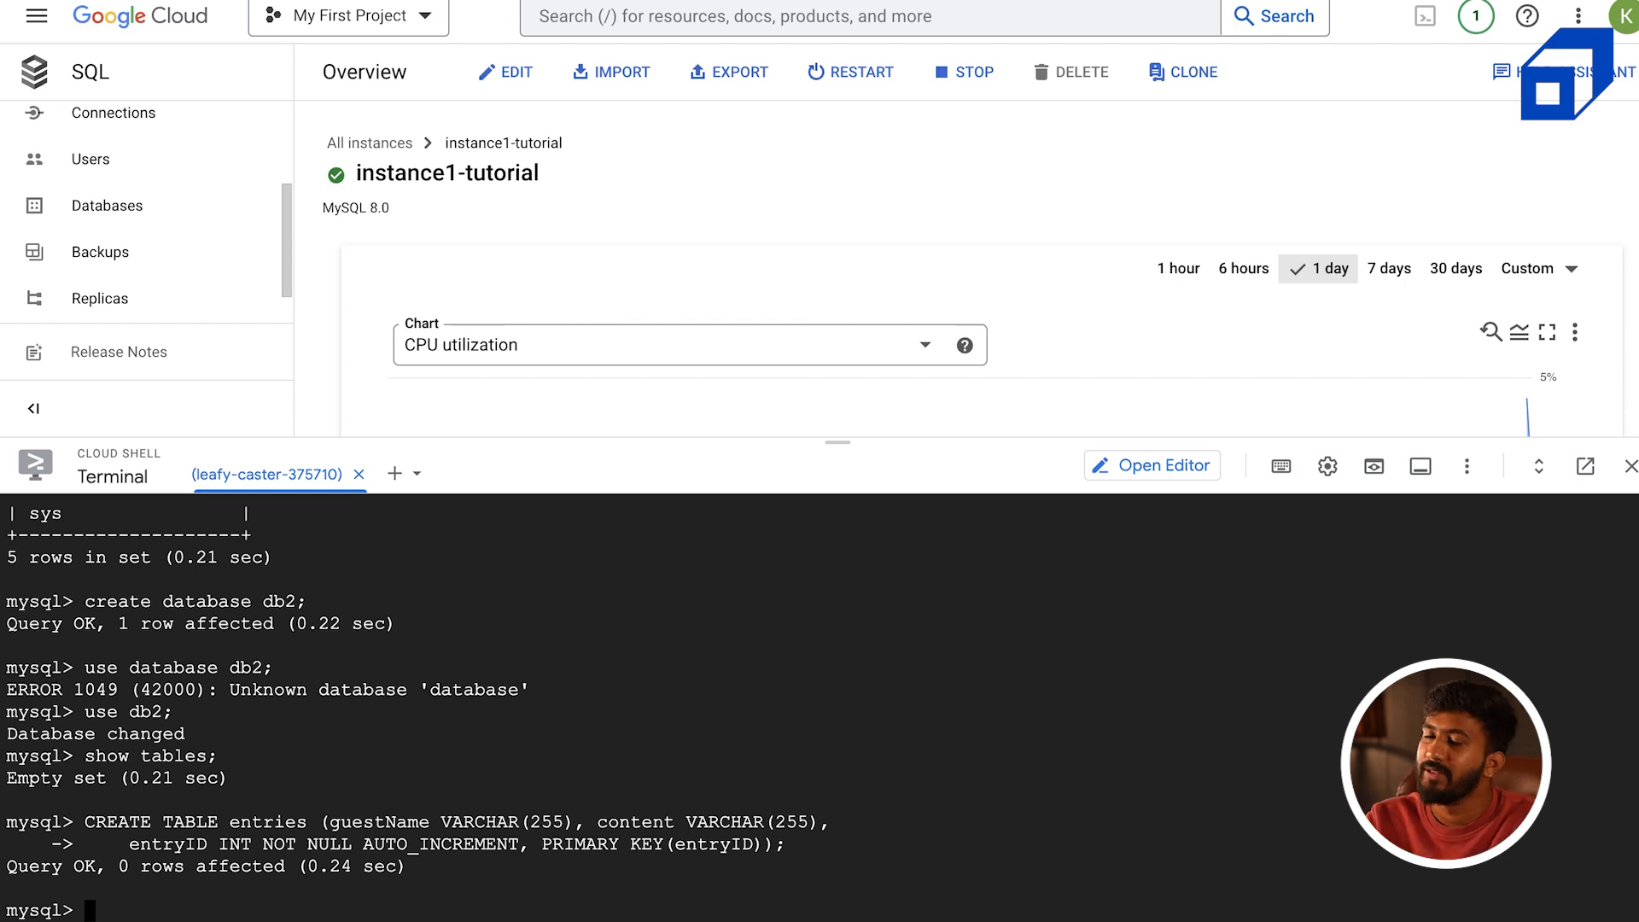
{"action": "type", "text": "show tables;"}
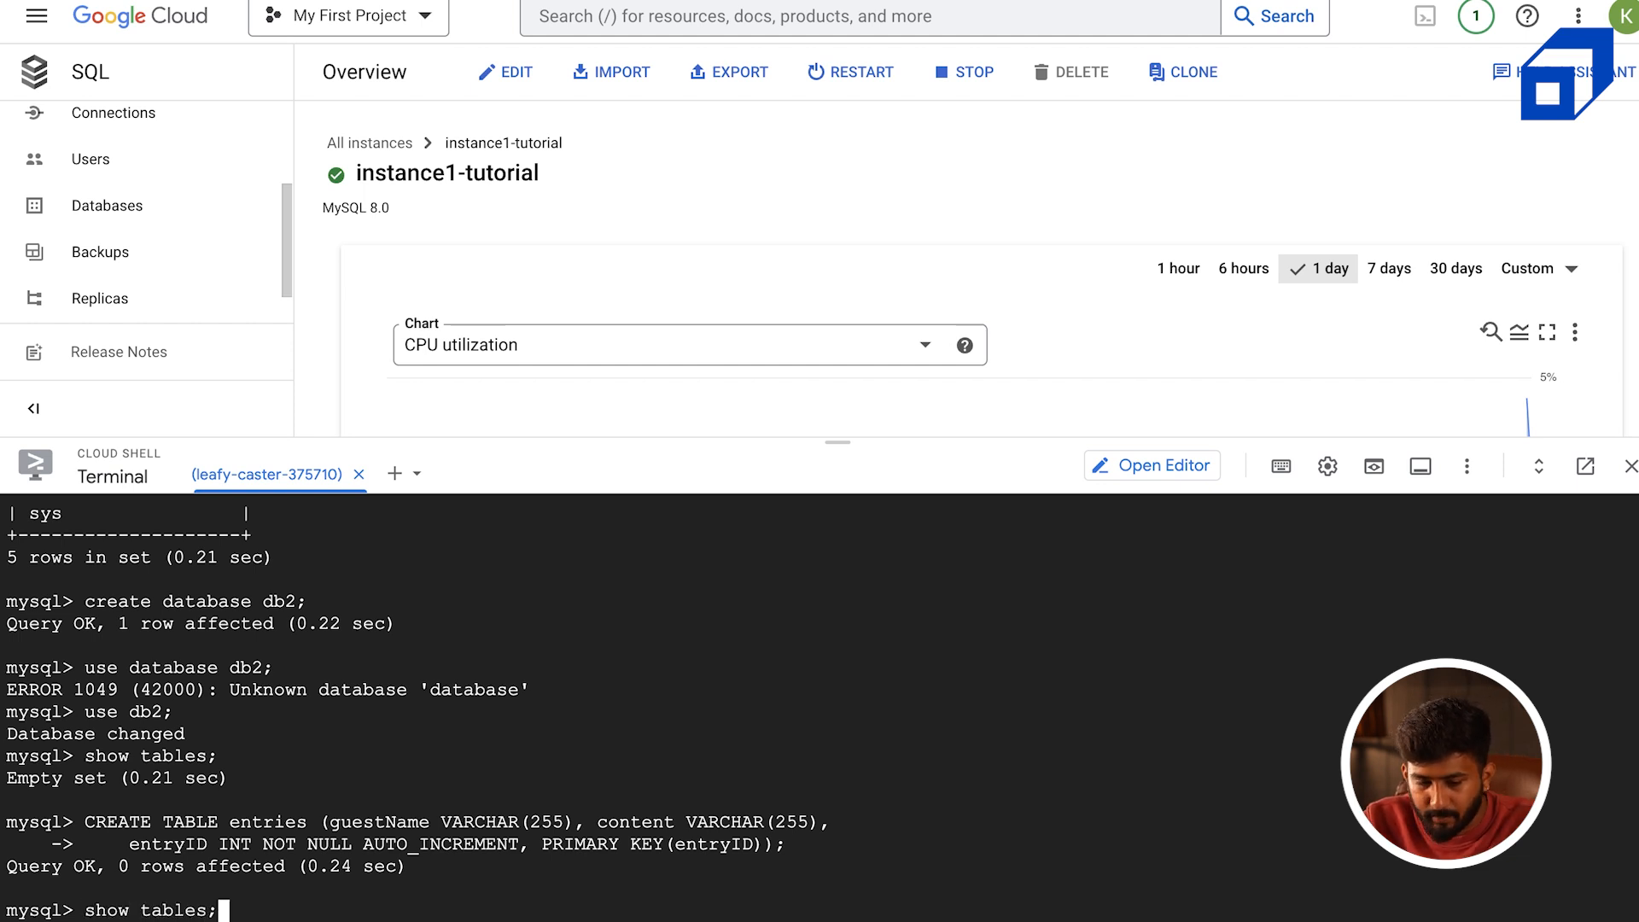
{"action": "key", "text": "Return"}
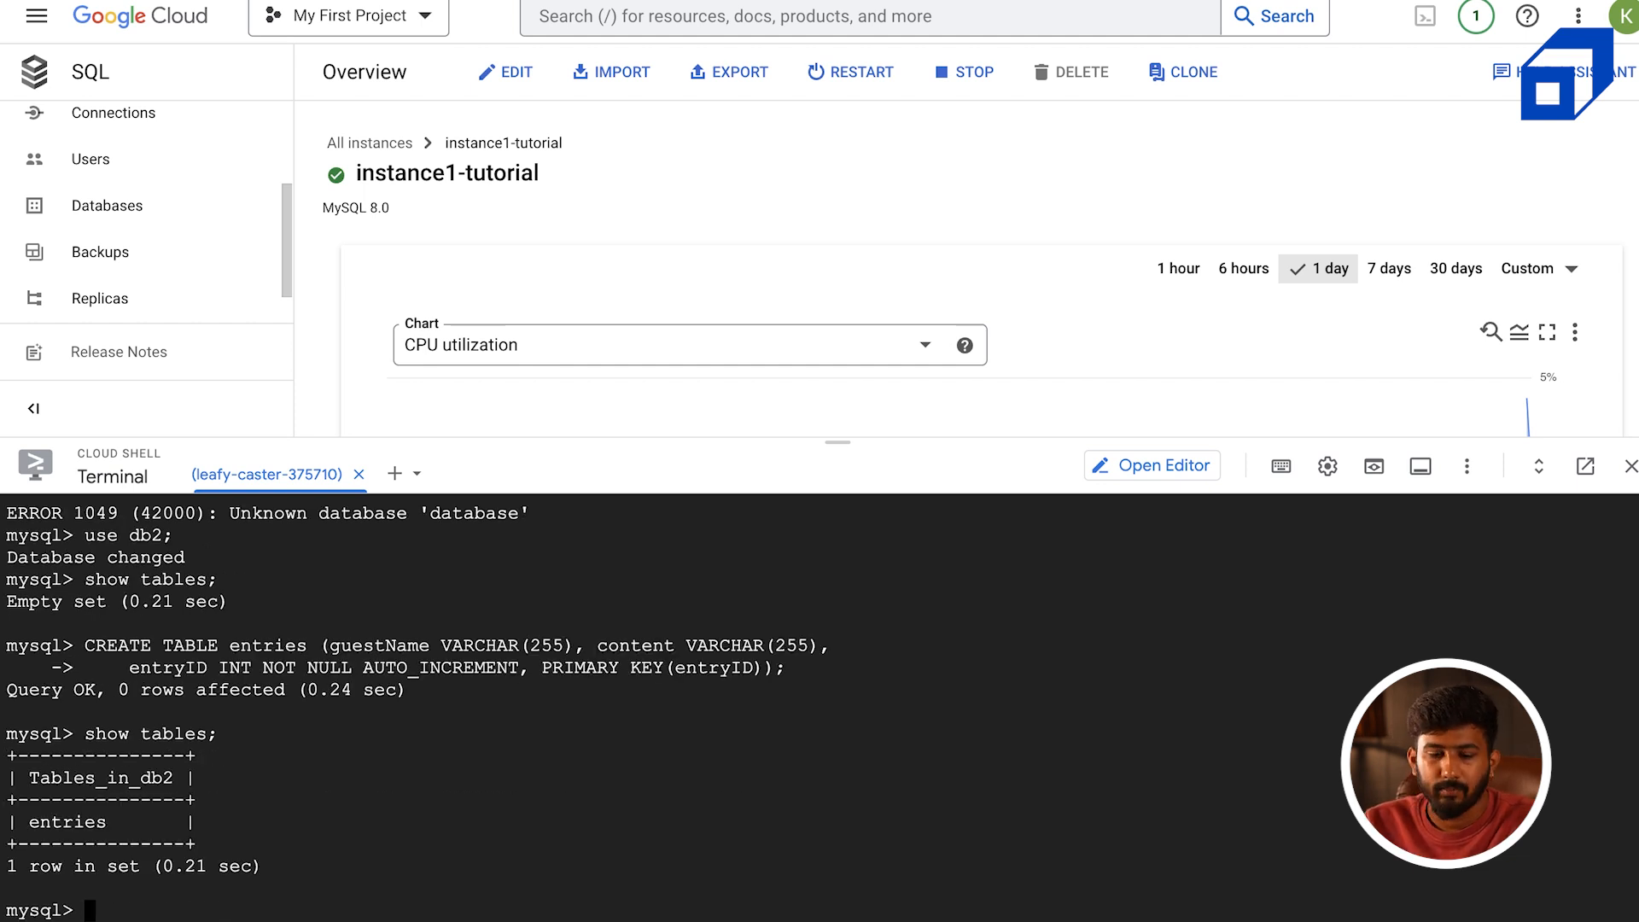
{"action": "key", "text": "Up"}
{"action": "key", "text": "Up"}
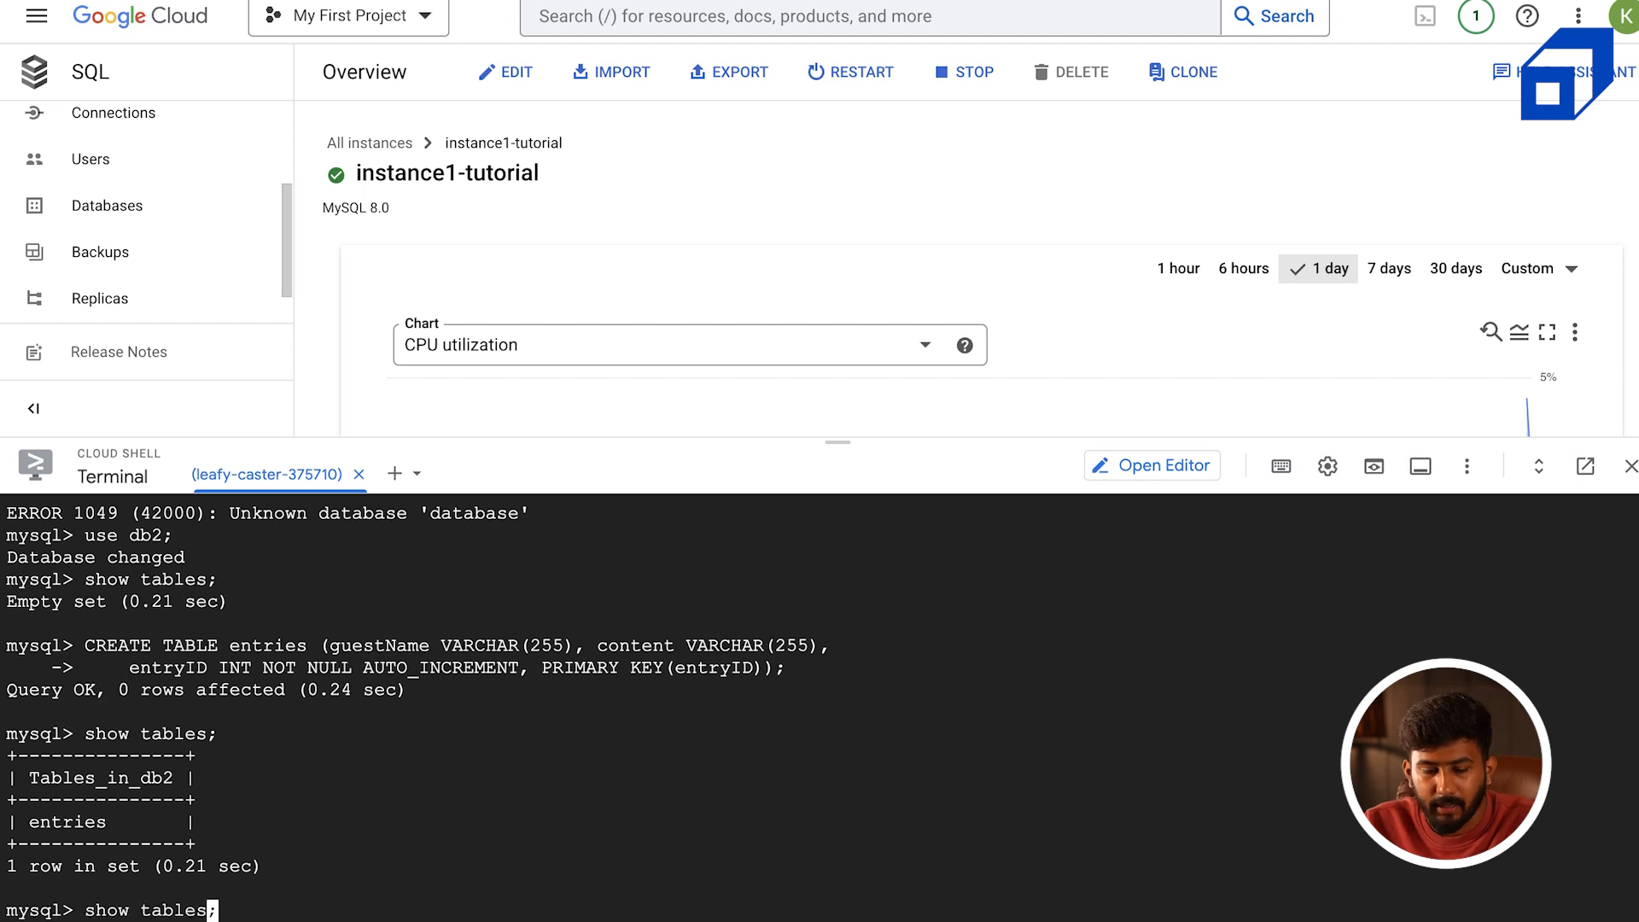
{"action": "key", "text": "Left"}
{"action": "key", "text": "Left"}
{"action": "key", "text": "Left"}
{"action": "key", "text": "Left"}
{"action": "key", "text": "Left"}
{"action": "key", "text": "Left"}
{"action": "key", "text": "Down"}
{"action": "key", "text": "BackSpace"}
{"action": "key", "text": "BackSpace"}
{"action": "key", "text": "BackSpace"}
{"action": "key", "text": "BackSpace"}
{"action": "key", "text": "BackSpace"}
{"action": "key", "text": "BackSpace"}
{"action": "key", "text": "BackSpace"}
{"action": "key", "text": "BackSpace"}
{"action": "key", "text": "BackSpace"}
{"action": "key", "text": "BackSpace"}
{"action": "key", "text": "BackSpace"}
{"action": "key", "text": "BackSpace"}
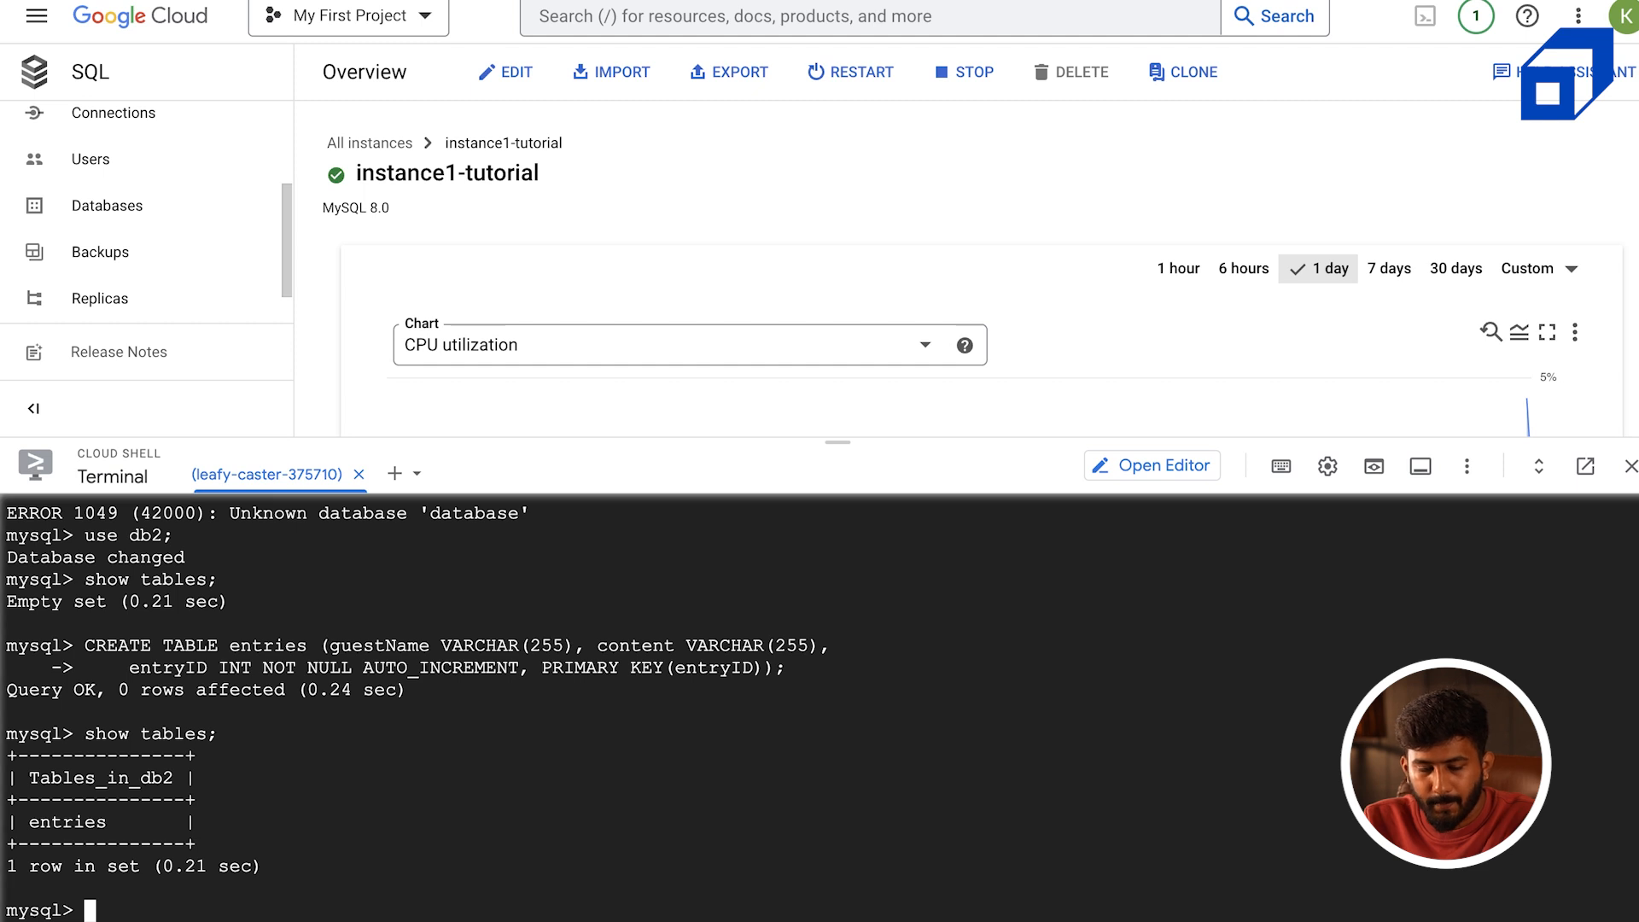
Try to rerun the CREATE TABLE entries statement at the MySQL prompt by reusing the earlier statement from the command history
{"action": "key", "text": "Up"}
{"action": "key", "text": "Up"}
{"action": "key", "text": "Up"}
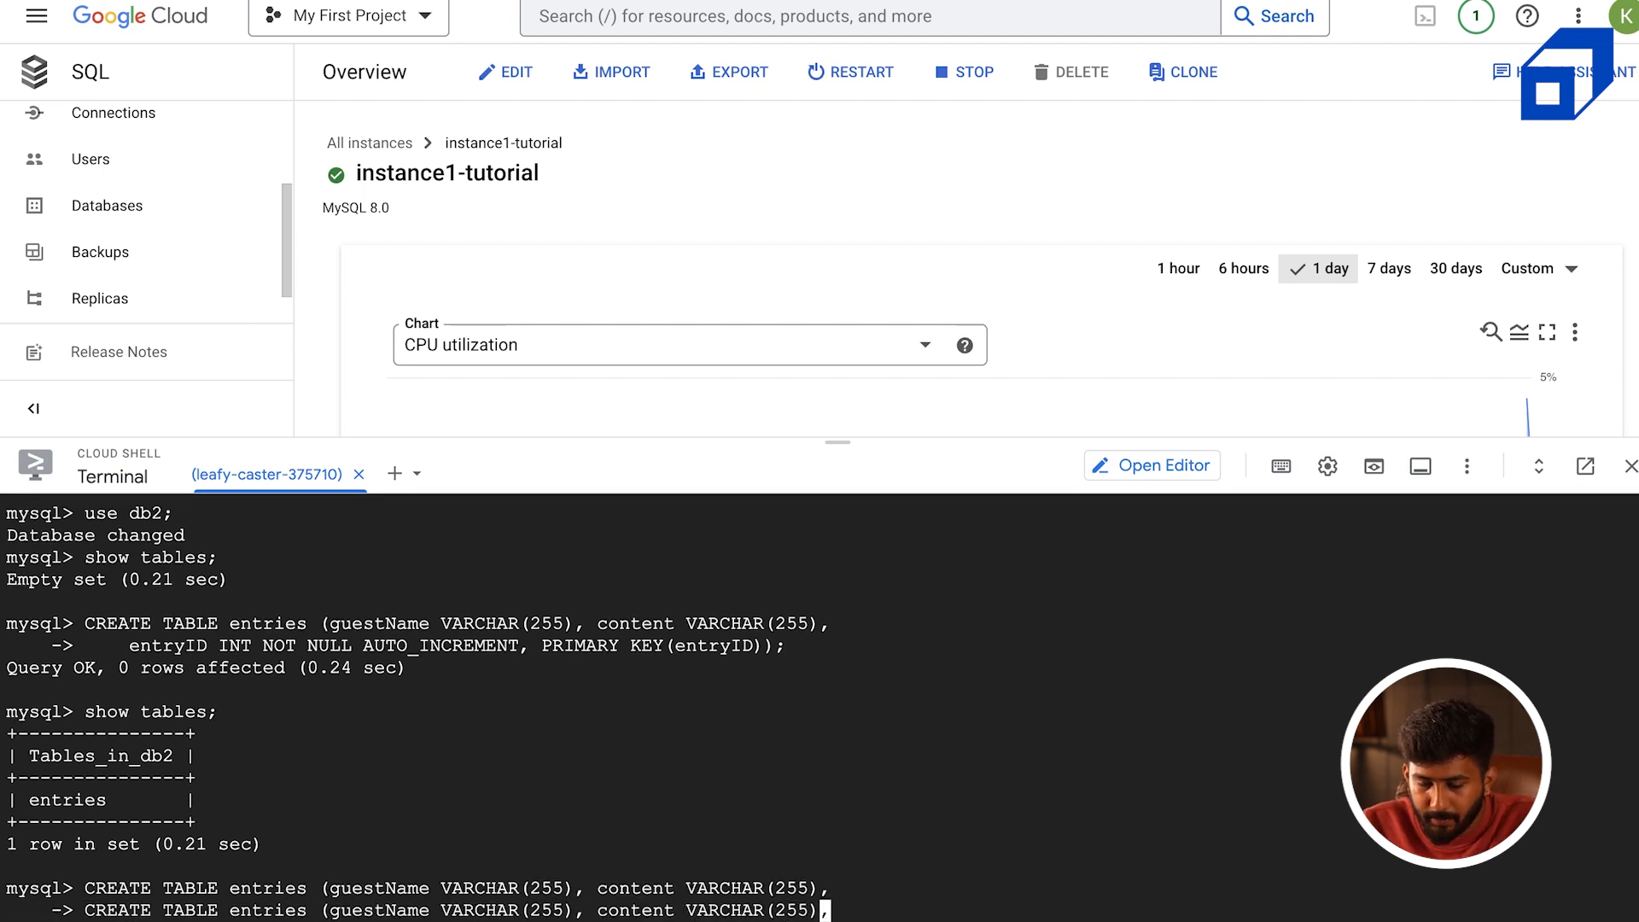
{"action": "key", "text": "Down"}
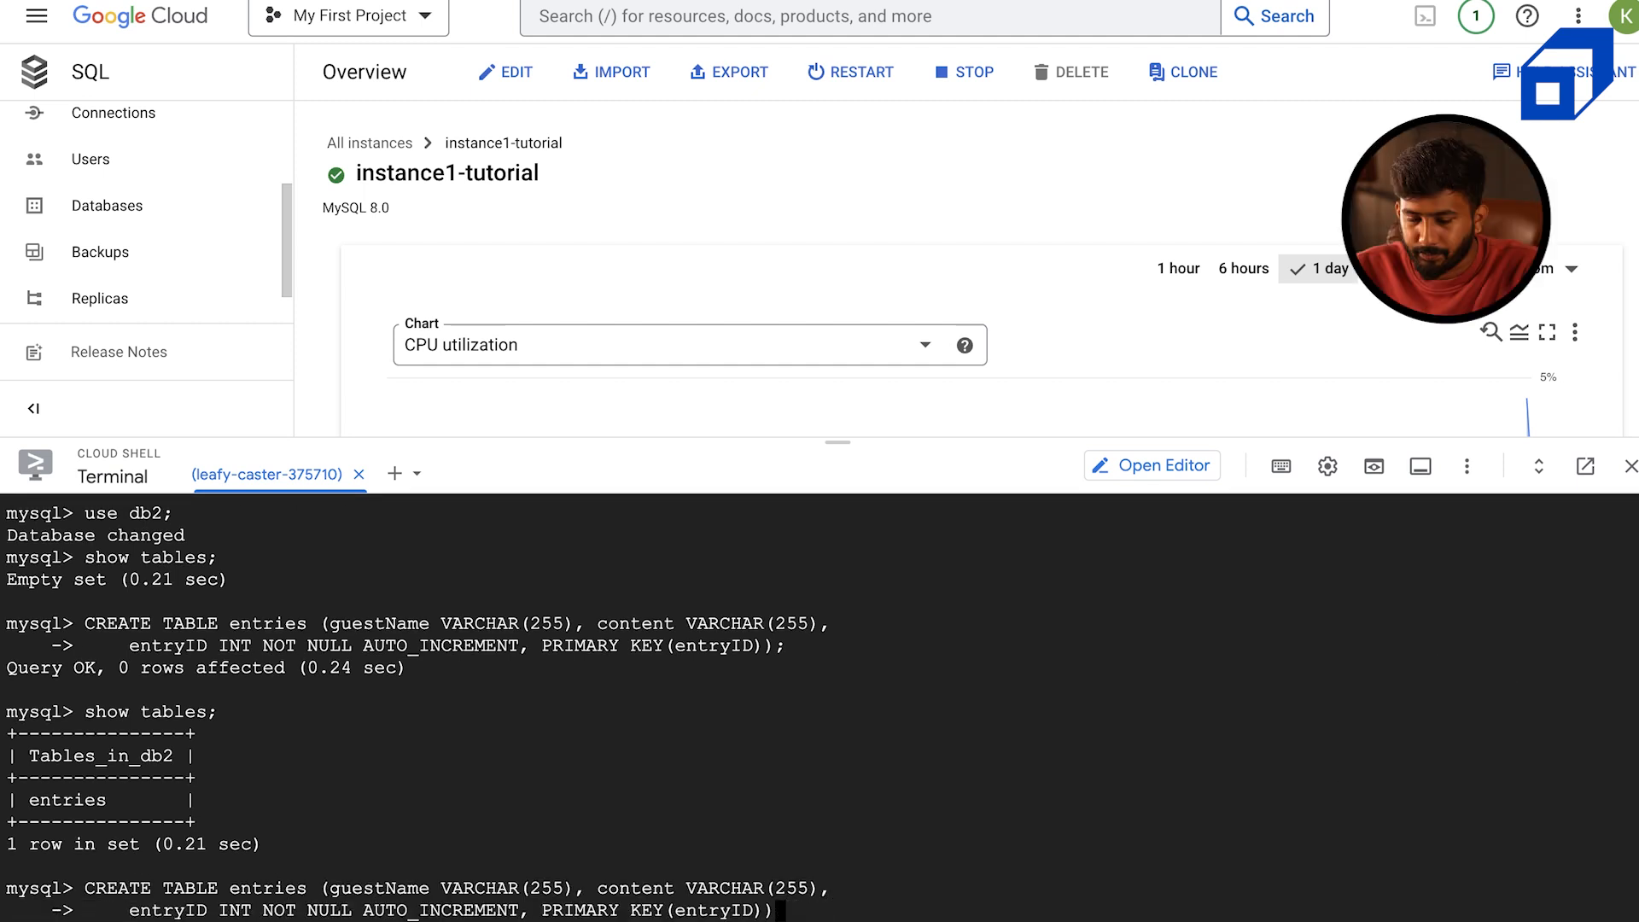
{"action": "key", "text": "Up"}
{"action": "key", "text": "Up"}
{"action": "key", "text": "Down"}
{"action": "key", "text": "Down"}
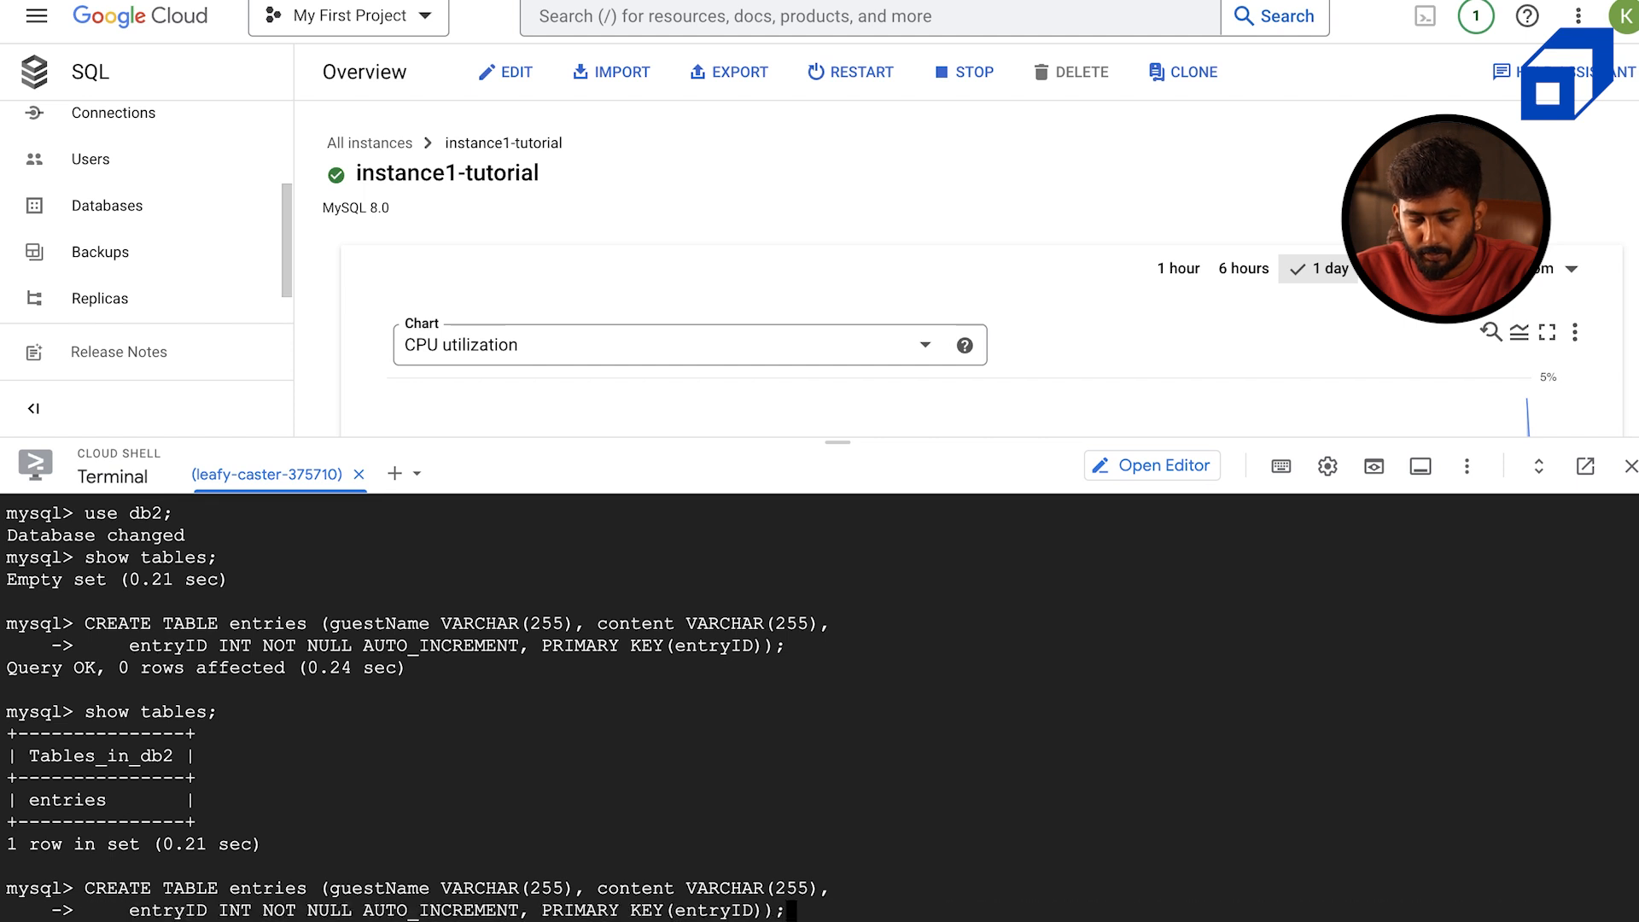
{"action": "key", "text": "Up"}
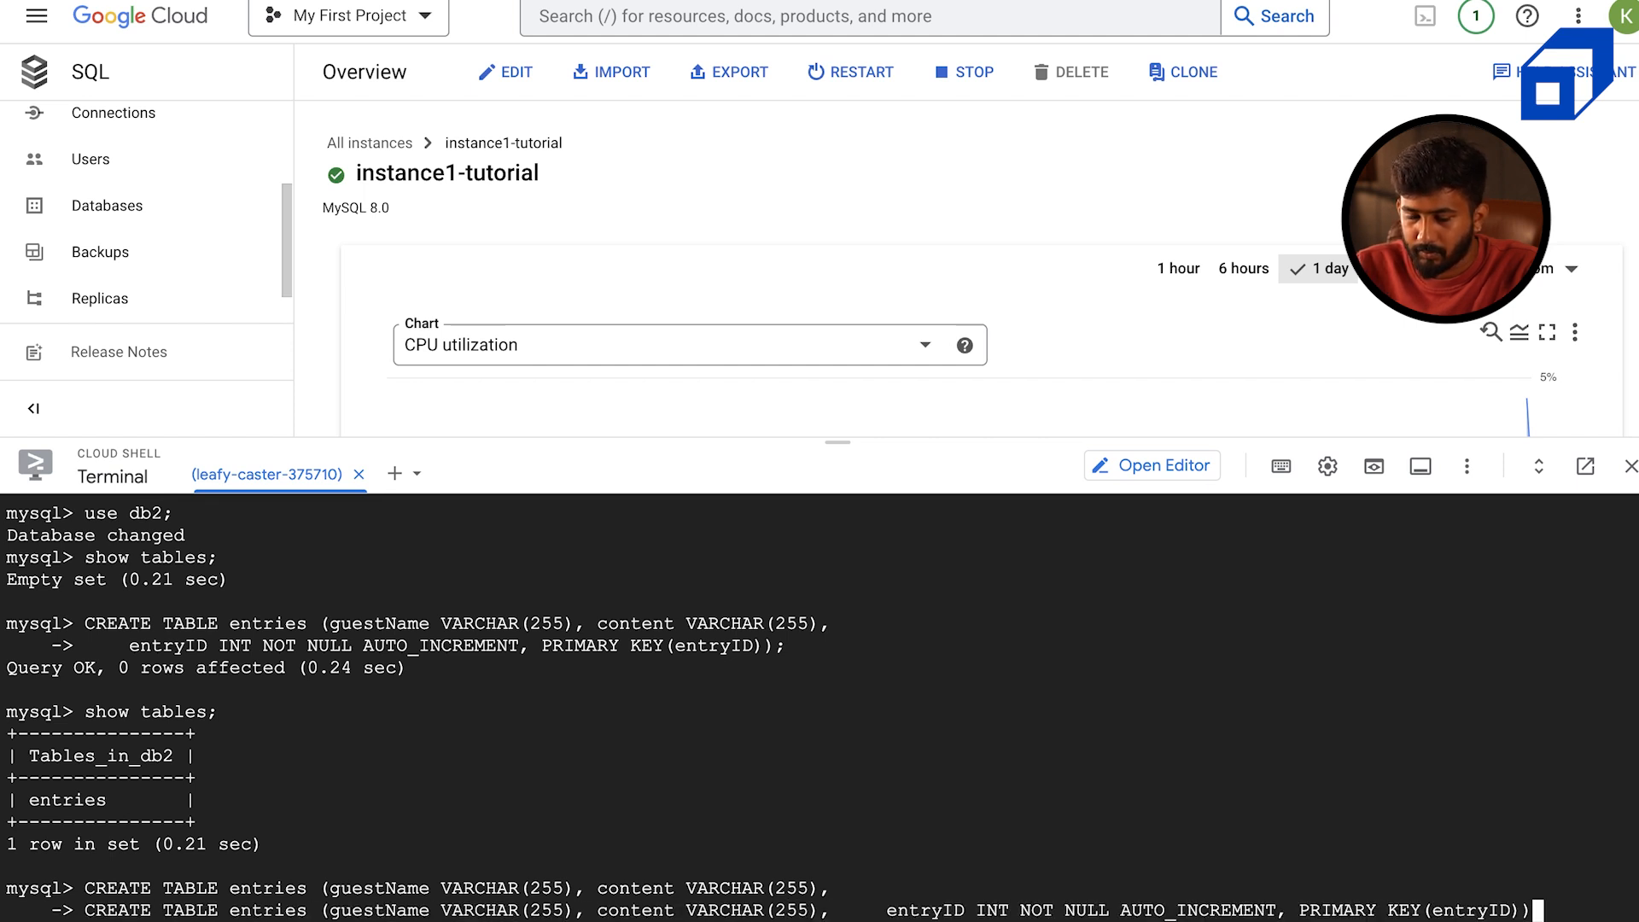
{"action": "key", "text": "Return"}
{"action": "type", "text": ";"}
{"action": "key", "text": "Return"}
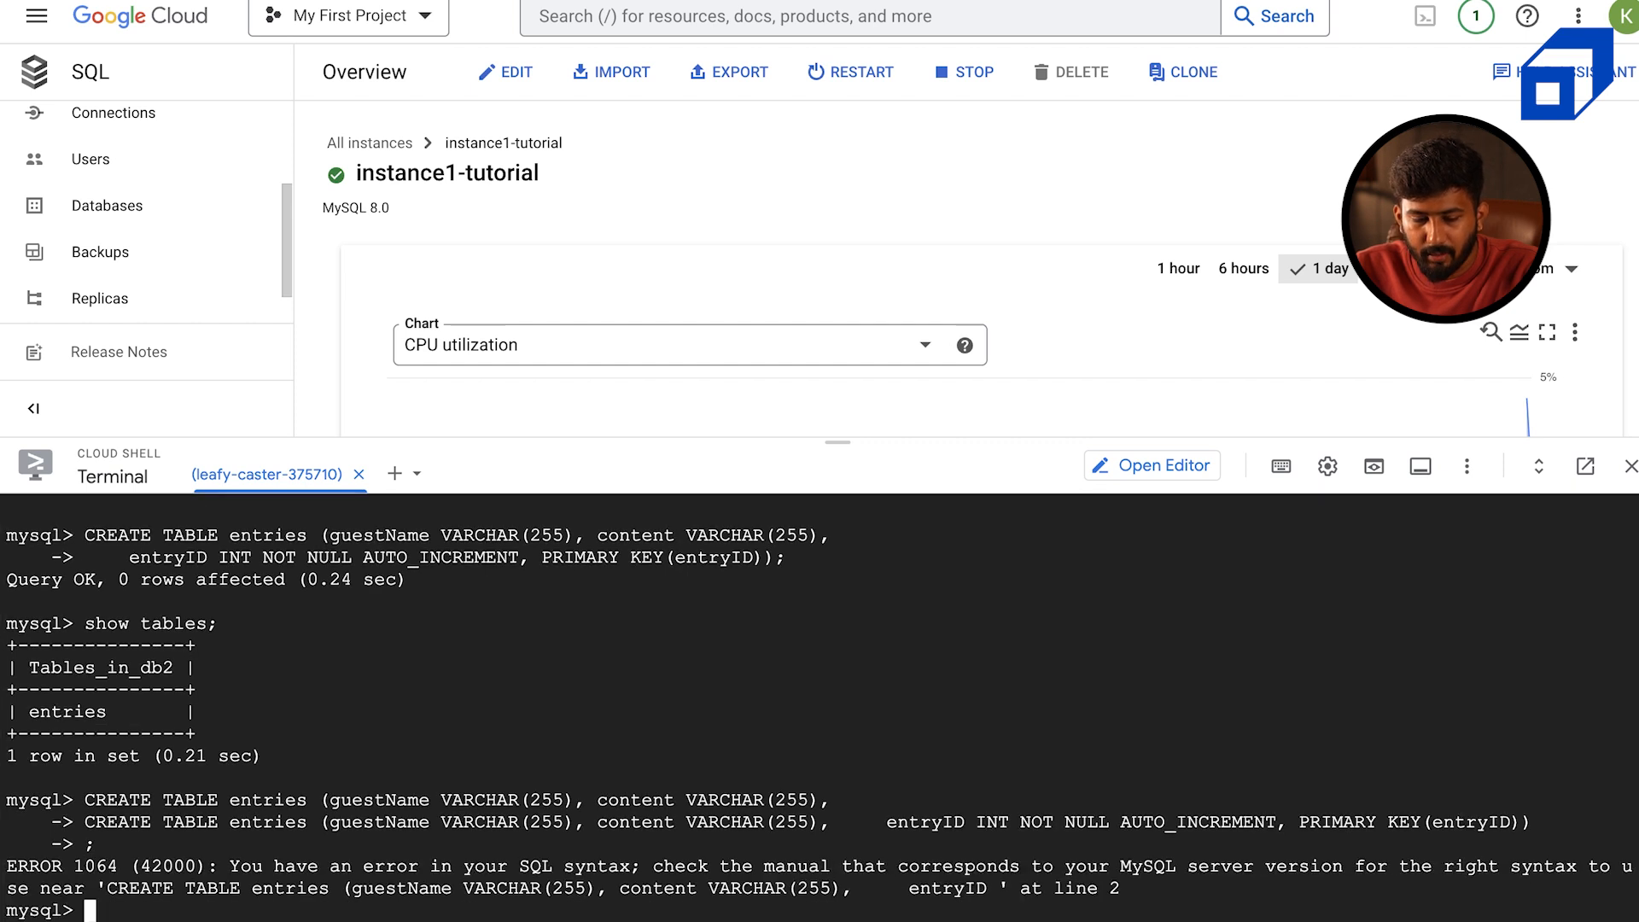
Run clear at the MySQL prompt and look back through the command history for the CREATE TABLE statement
{"action": "type", "text": "clear"}
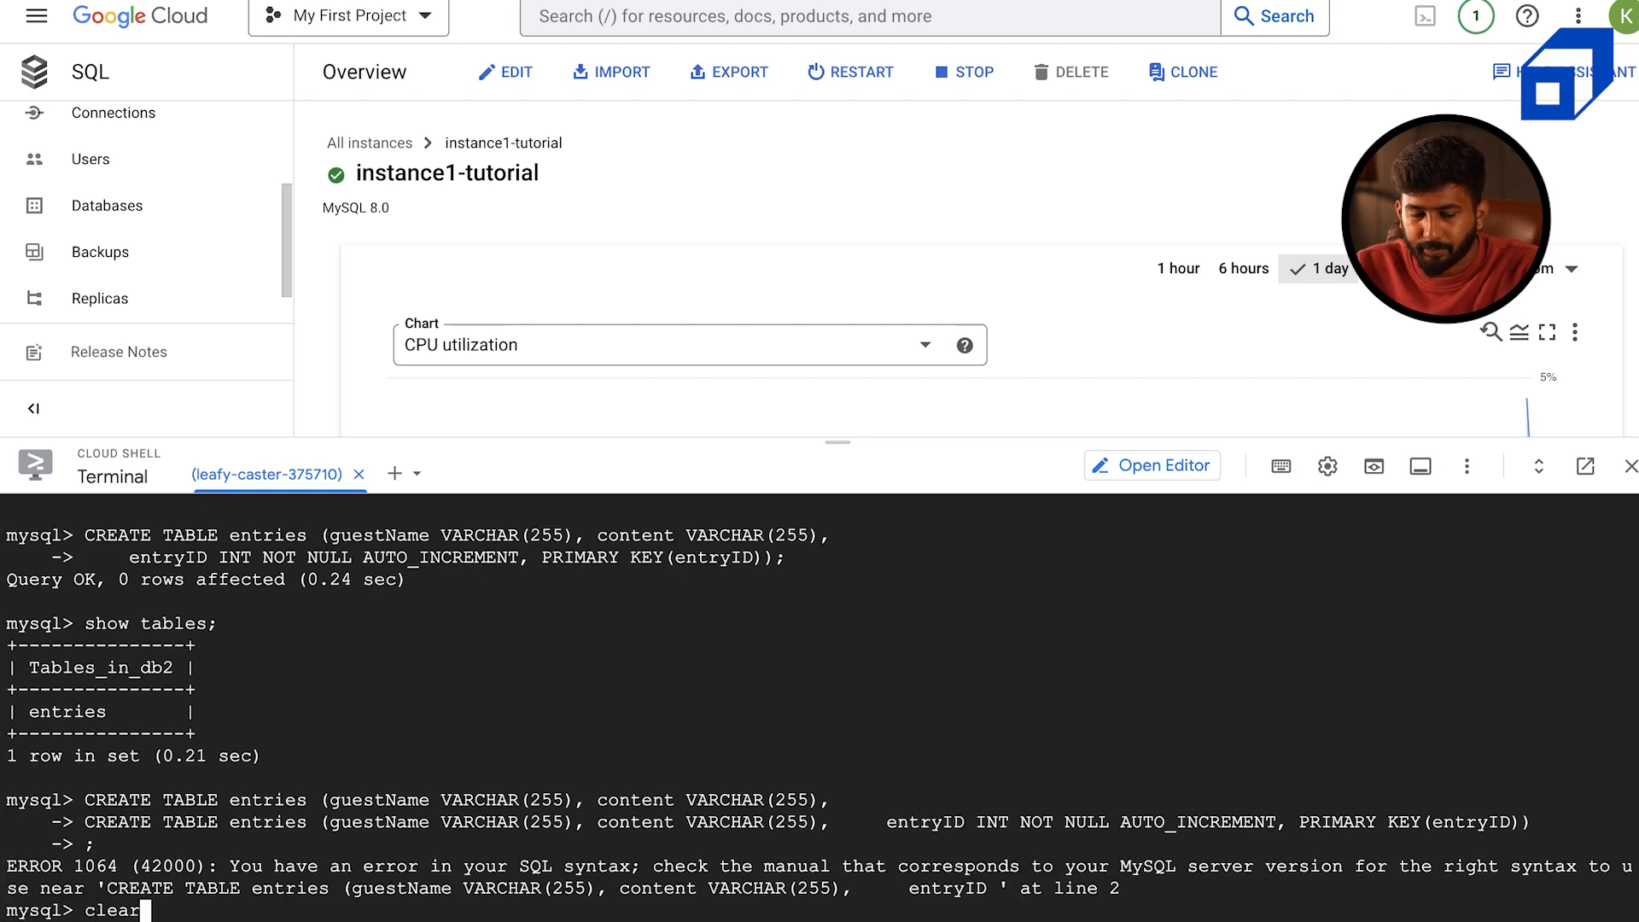
{"action": "key", "text": "Return"}
{"action": "key", "text": "Up"}
{"action": "key", "text": "Up"}
{"action": "key", "text": "Up"}
{"action": "key", "text": "Up"}
{"action": "key", "text": "Left"}
{"action": "key", "text": "Left"}
{"action": "key", "text": "Left"}
{"action": "key", "text": "Left"}
{"action": "key", "text": "Left"}
{"action": "key", "text": "Left"}
{"action": "key", "text": "Left"}
{"action": "key", "text": "Left"}
{"action": "key", "text": "Left"}
{"action": "key", "text": "Left"}
{"action": "key", "text": "Left"}
{"action": "key", "text": "Left"}
{"action": "key", "text": "Left"}
{"action": "key", "text": "Left"}
{"action": "key", "text": "Left"}
{"action": "key", "text": "Left"}
{"action": "key", "text": "Left"}
{"action": "key", "text": "Left"}
{"action": "key", "text": "Left"}
{"action": "key", "text": "Left"}
{"action": "key", "text": "Left"}
{"action": "key", "text": "Left"}
{"action": "key", "text": "Left"}
{"action": "key", "text": "Left"}
{"action": "key", "text": "Down"}
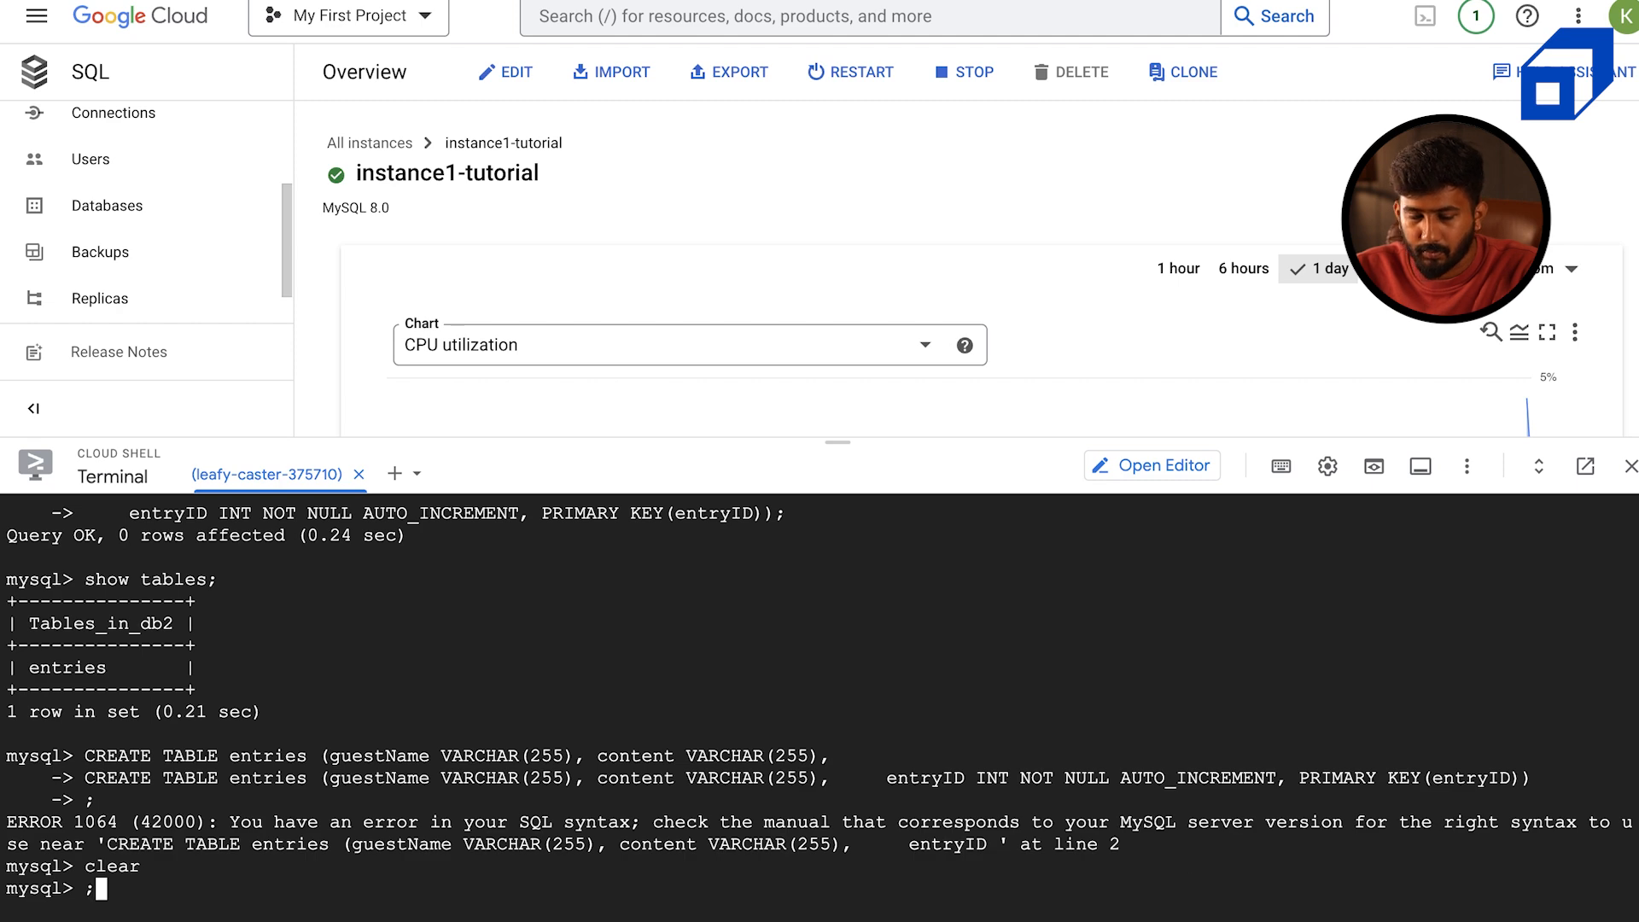
Copy the first line of the quickstart guide's CREATE TABLE statement into the MySQL prompt, replacing the leftover semicolon
{"action": "key", "text": "ctrl+Right"}
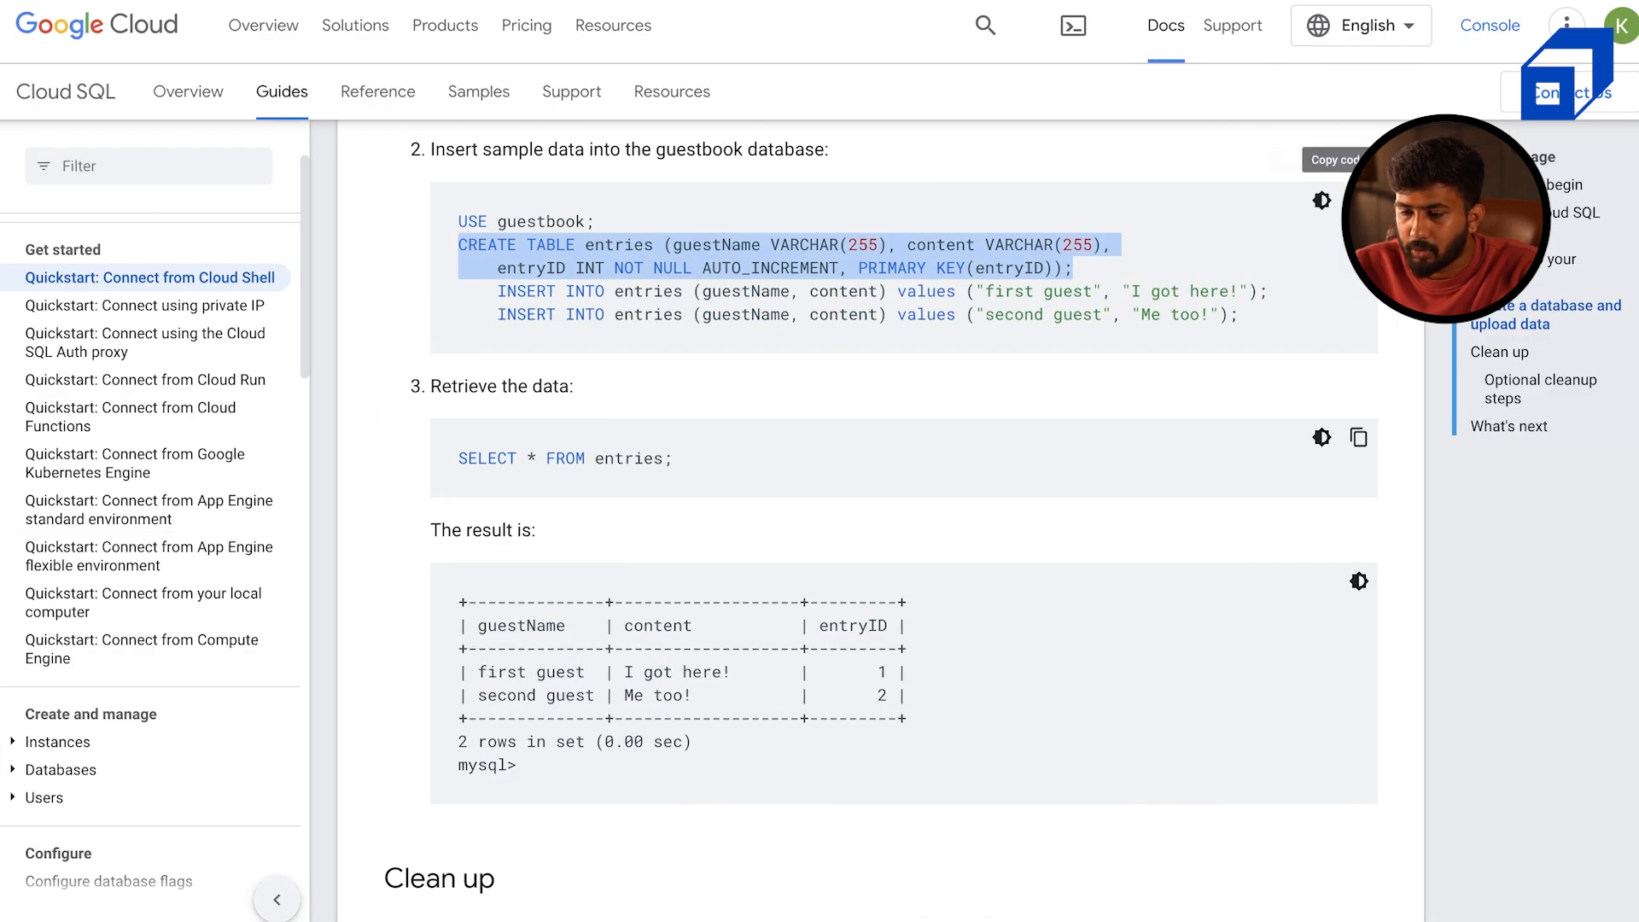
{"action": "left_click", "coordinate": [1358, 201]}
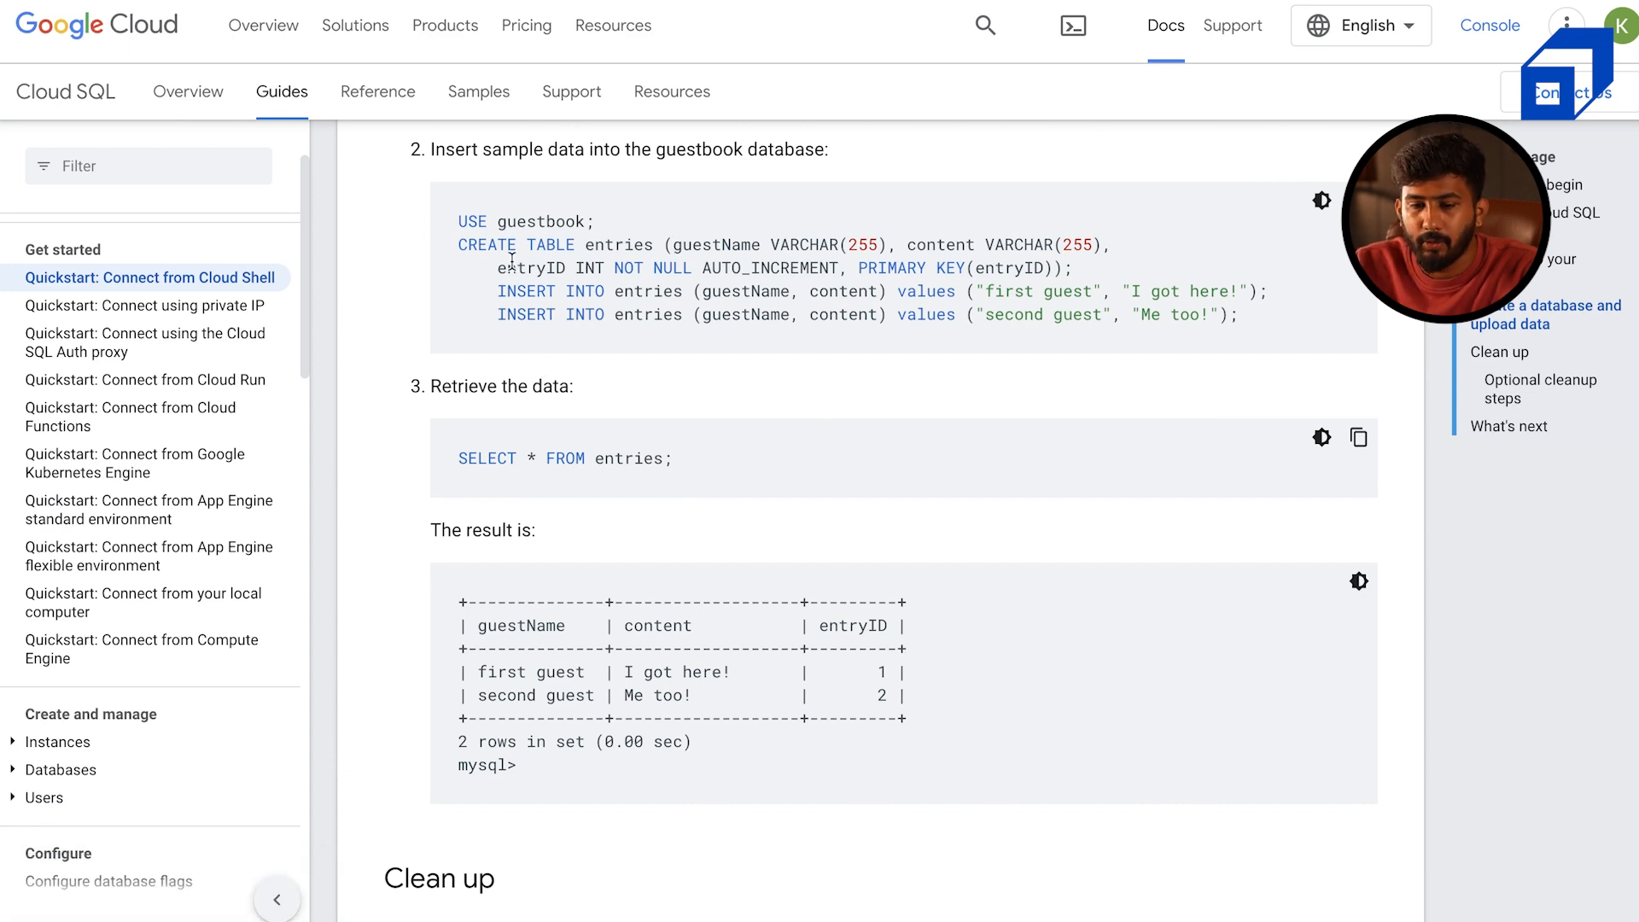
{"action": "left_click_drag", "start_coordinate": [454, 249], "coordinate": [1107, 252]}
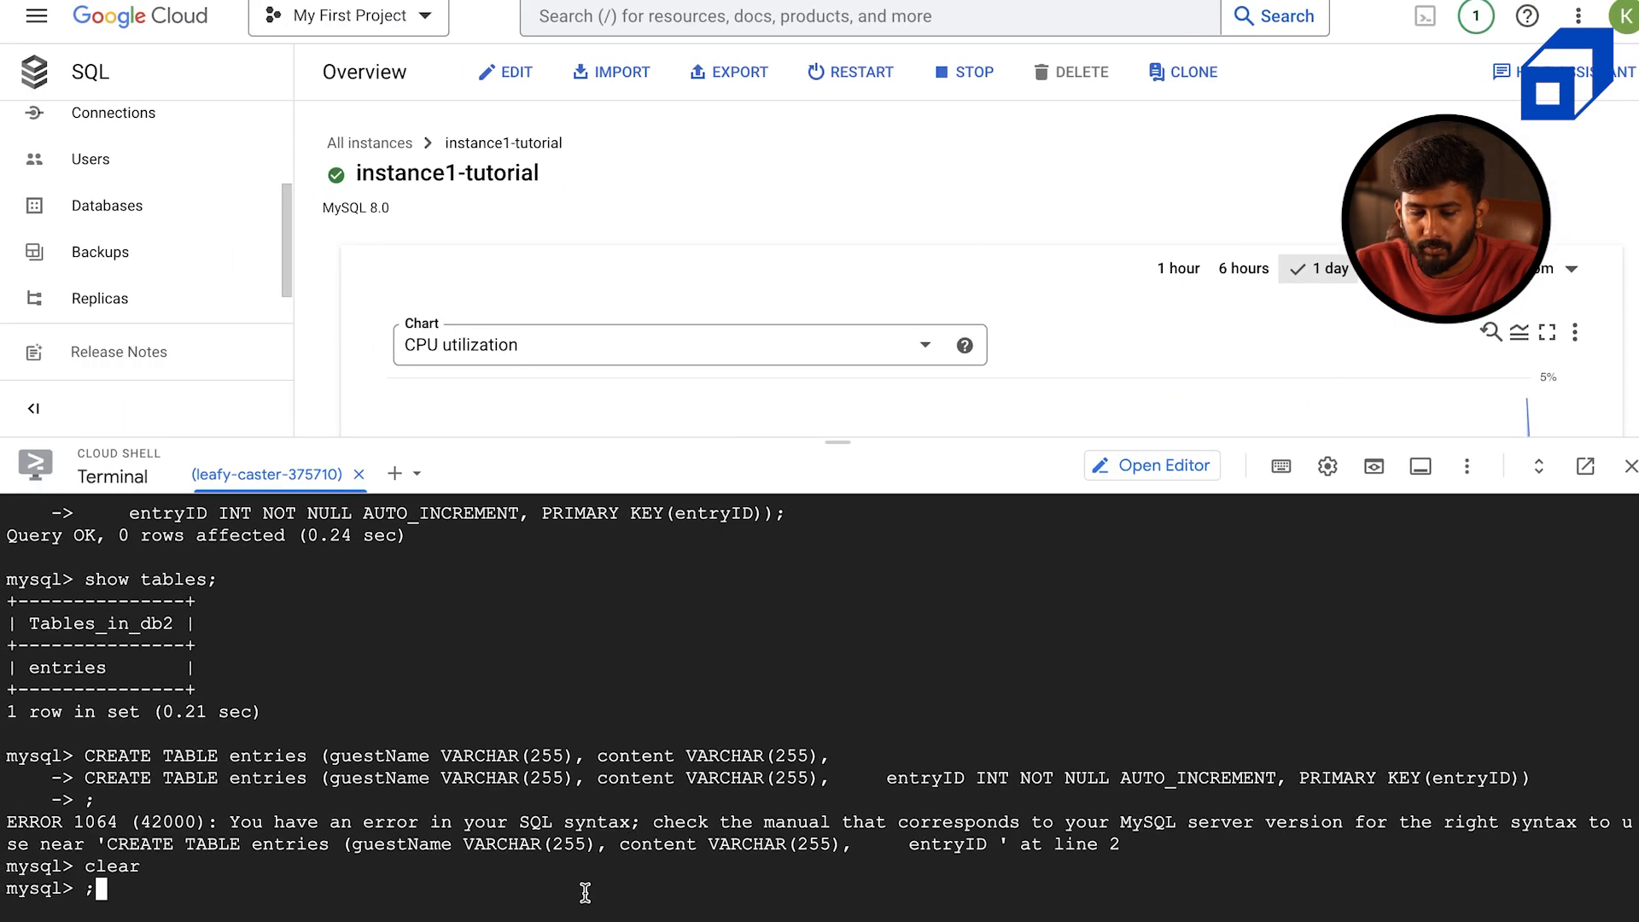
{"action": "key", "text": "BackSpace"}
{"action": "key", "text": "ctrl+v"}
Change the table name in the pasted CREATE TABLE line from entries to anothertable
{"action": "key", "text": "Left"}
{"action": "key", "text": "Left"}
{"action": "key", "text": "Left"}
{"action": "key", "text": "Left"}
{"action": "key", "text": "Left"}
{"action": "key", "text": "Left"}
{"action": "key", "text": "Left"}
{"action": "key", "text": "Left"}
{"action": "key", "text": "Left"}
{"action": "key", "text": "Left"}
{"action": "key", "text": "Left"}
{"action": "key", "text": "Left"}
{"action": "key", "text": "Left"}
{"action": "key", "text": "Left"}
{"action": "key", "text": "Left"}
{"action": "key", "text": "Left"}
{"action": "key", "text": "Left"}
{"action": "key", "text": "Left"}
{"action": "key", "text": "Left"}
{"action": "key", "text": "Left"}
{"action": "key", "text": "Left"}
{"action": "key", "text": "Left"}
{"action": "key", "text": "Left"}
{"action": "key", "text": "Left"}
{"action": "key", "text": "Left"}
{"action": "key", "text": "Left"}
{"action": "key", "text": "Left"}
{"action": "key", "text": "Left"}
{"action": "key", "text": "Left"}
{"action": "key", "text": "Left"}
{"action": "key", "text": "Left"}
{"action": "key", "text": "Left"}
{"action": "key", "text": "Left"}
{"action": "key", "text": "Left"}
{"action": "key", "text": "Left"}
{"action": "key", "text": "Left"}
{"action": "key", "text": "Left"}
{"action": "key", "text": "Left"}
{"action": "key", "text": "Left"}
{"action": "key", "text": "Left"}
{"action": "key", "text": "Left"}
{"action": "key", "text": "Left"}
{"action": "key", "text": "Left"}
{"action": "key", "text": "Left"}
{"action": "key", "text": "BackSpace"}
{"action": "key", "text": "BackSpace"}
{"action": "key", "text": "BackSpace"}
{"action": "key", "text": "BackSpace"}
{"action": "key", "text": "BackSpace"}
{"action": "key", "text": "BackSpace"}
{"action": "key", "text": "BackSpace"}
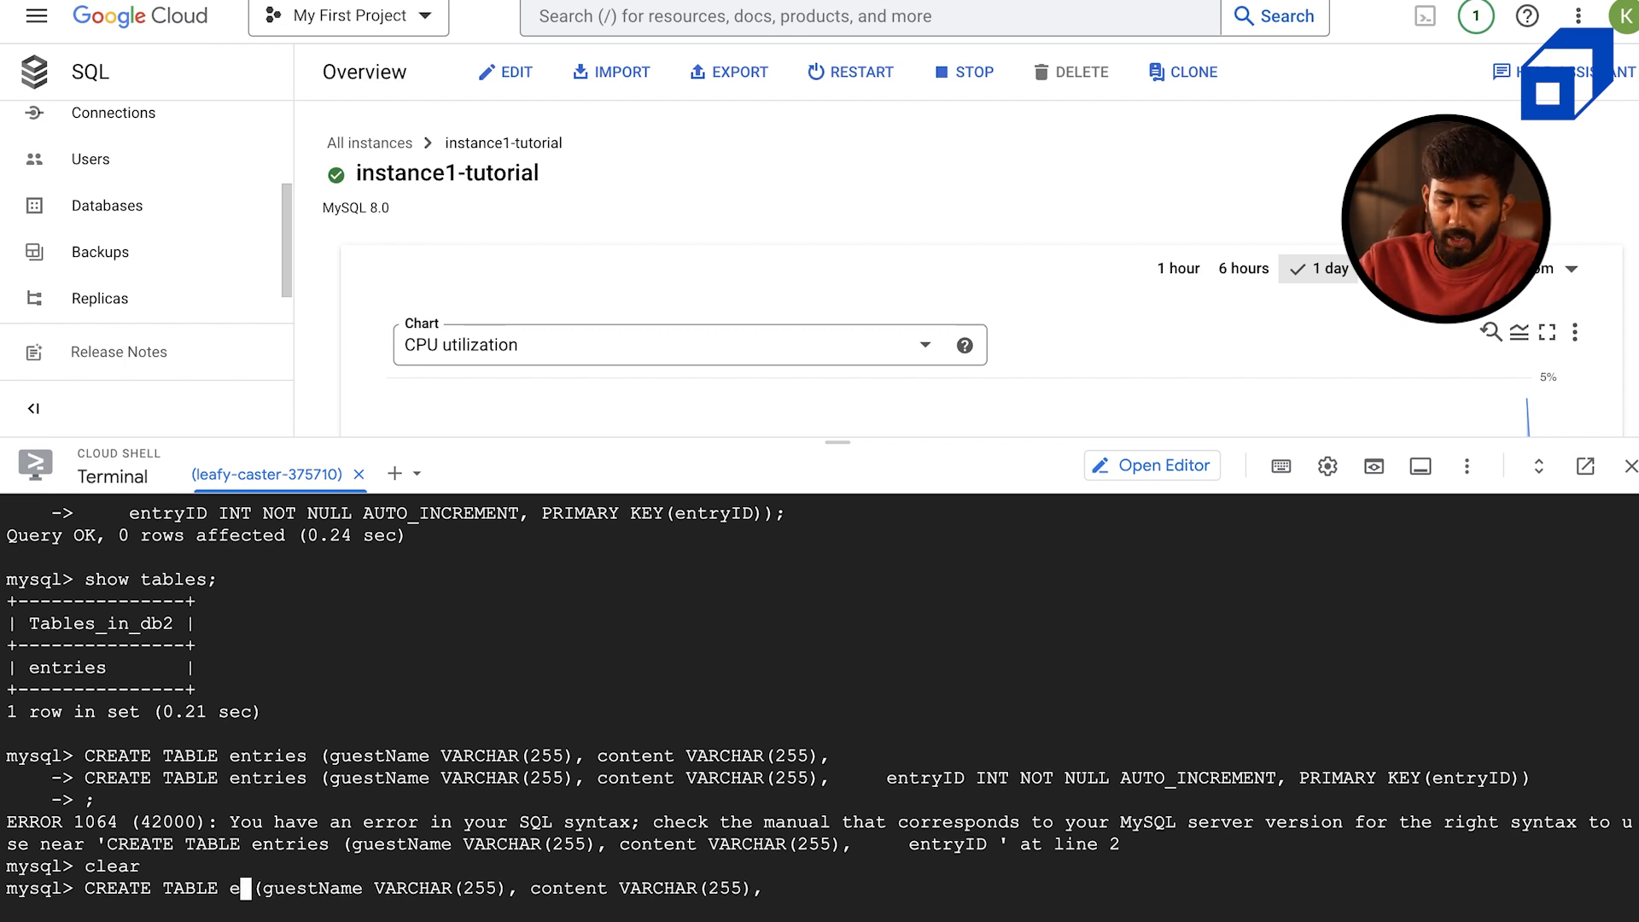
{"action": "type", "text": "anothertable"}
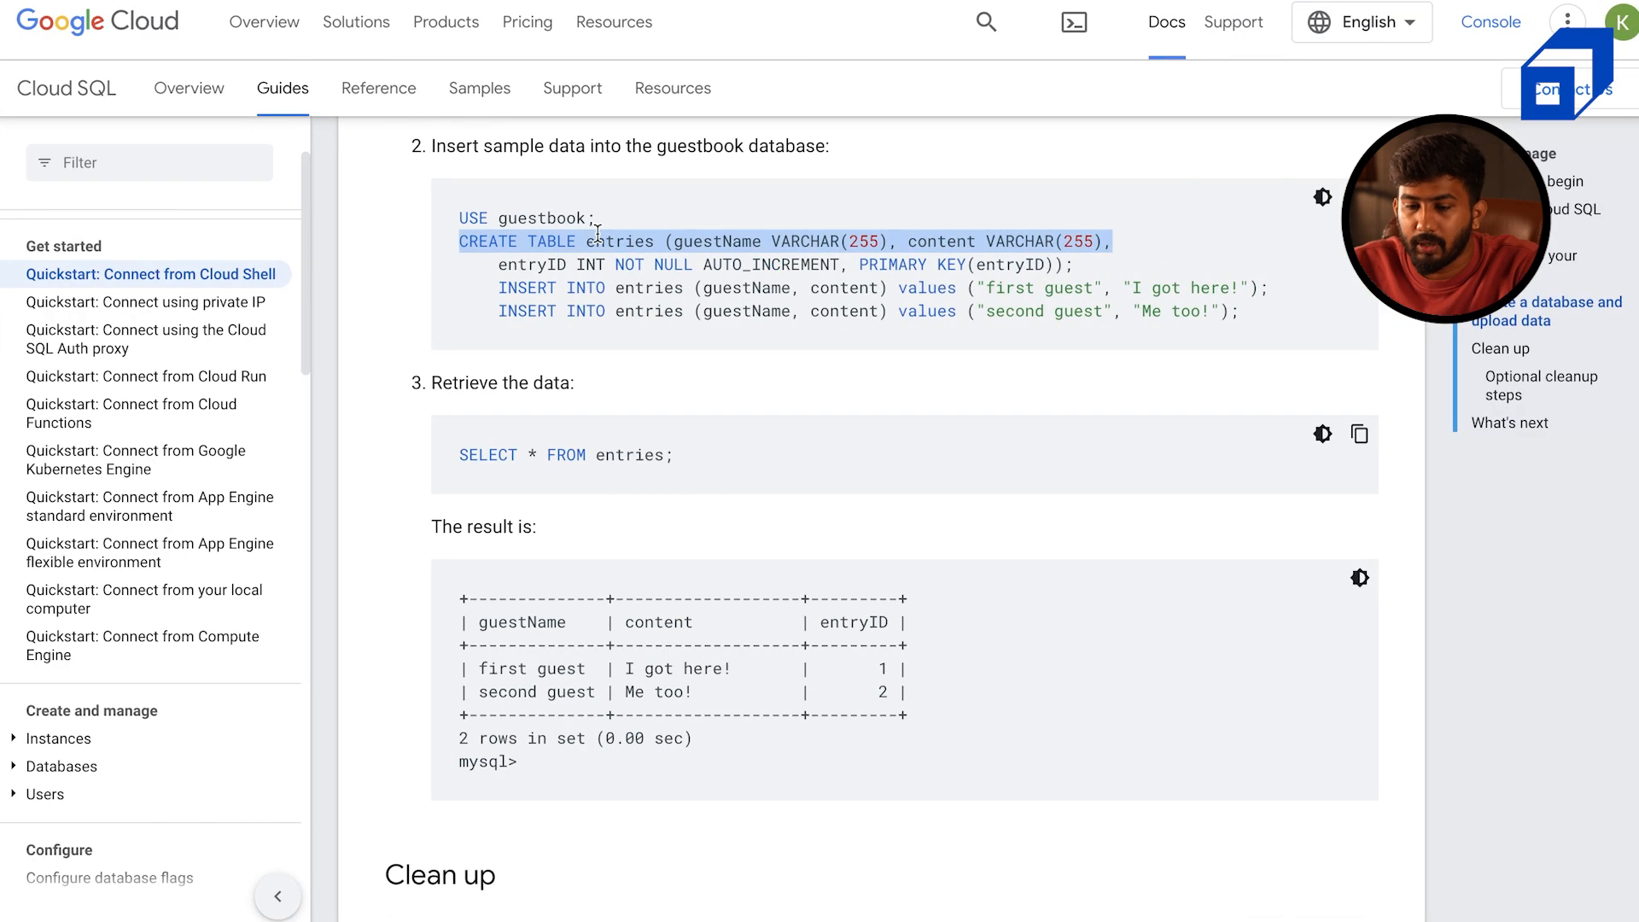
Complete and run the CREATE TABLE anothertable statement with the guide's entryID primary key line, and list the tables with show tables;
{"action": "left_click", "coordinate": [597, 232]}
{"action": "left_click_drag", "start_coordinate": [493, 270], "coordinate": [1145, 253]}
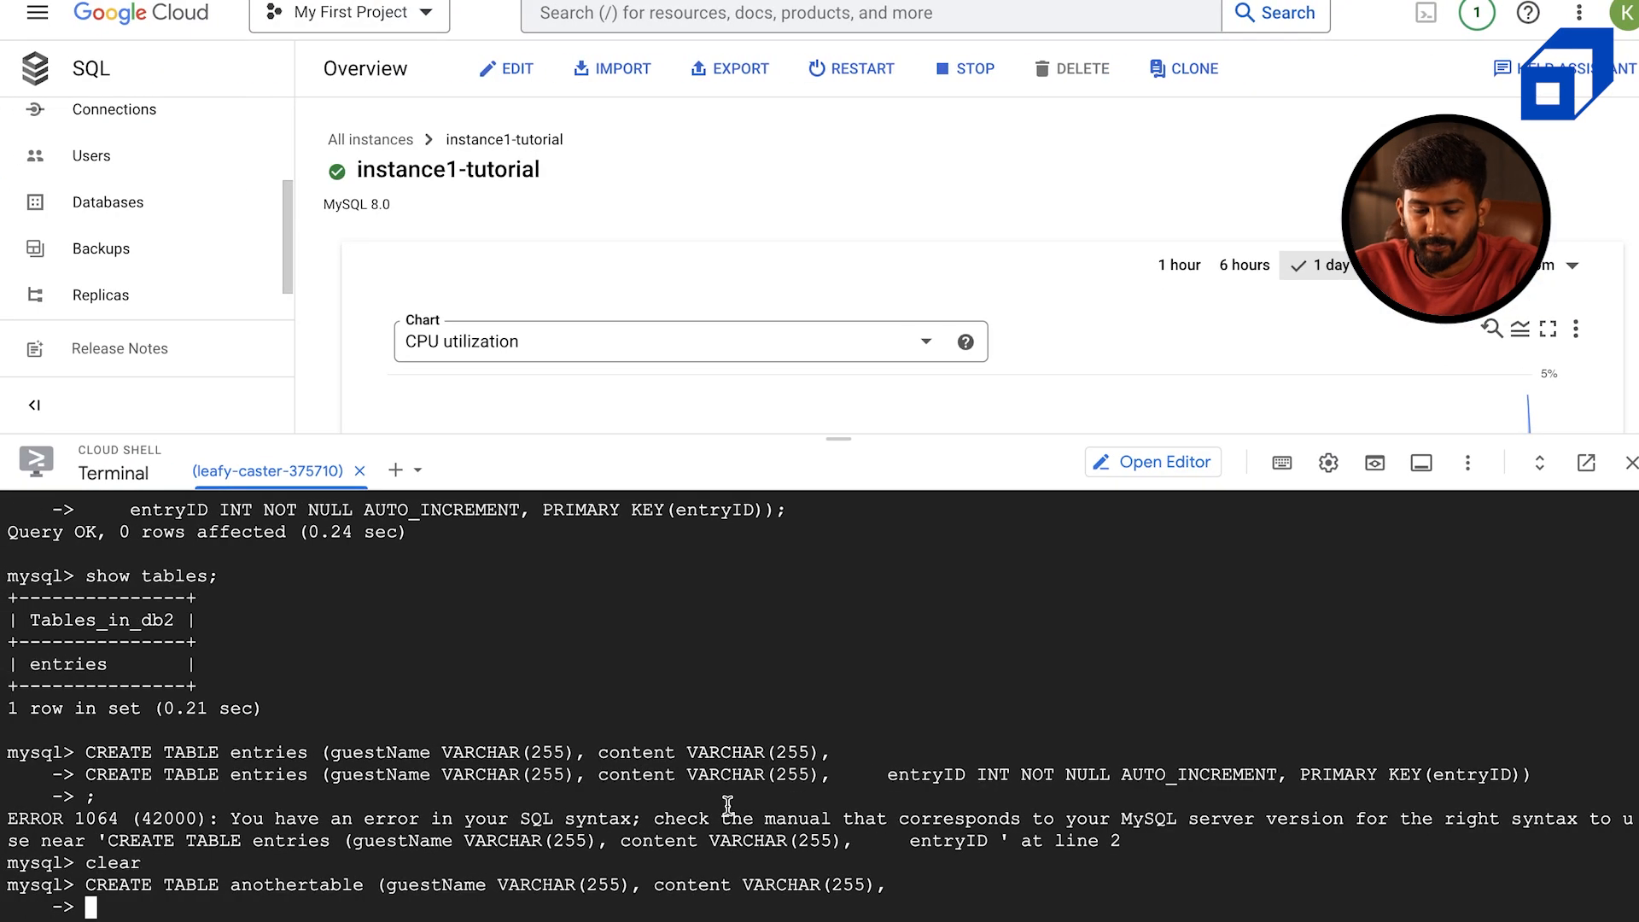
{"action": "key", "text": "ctrl+v"}
{"action": "key", "text": "Return"}
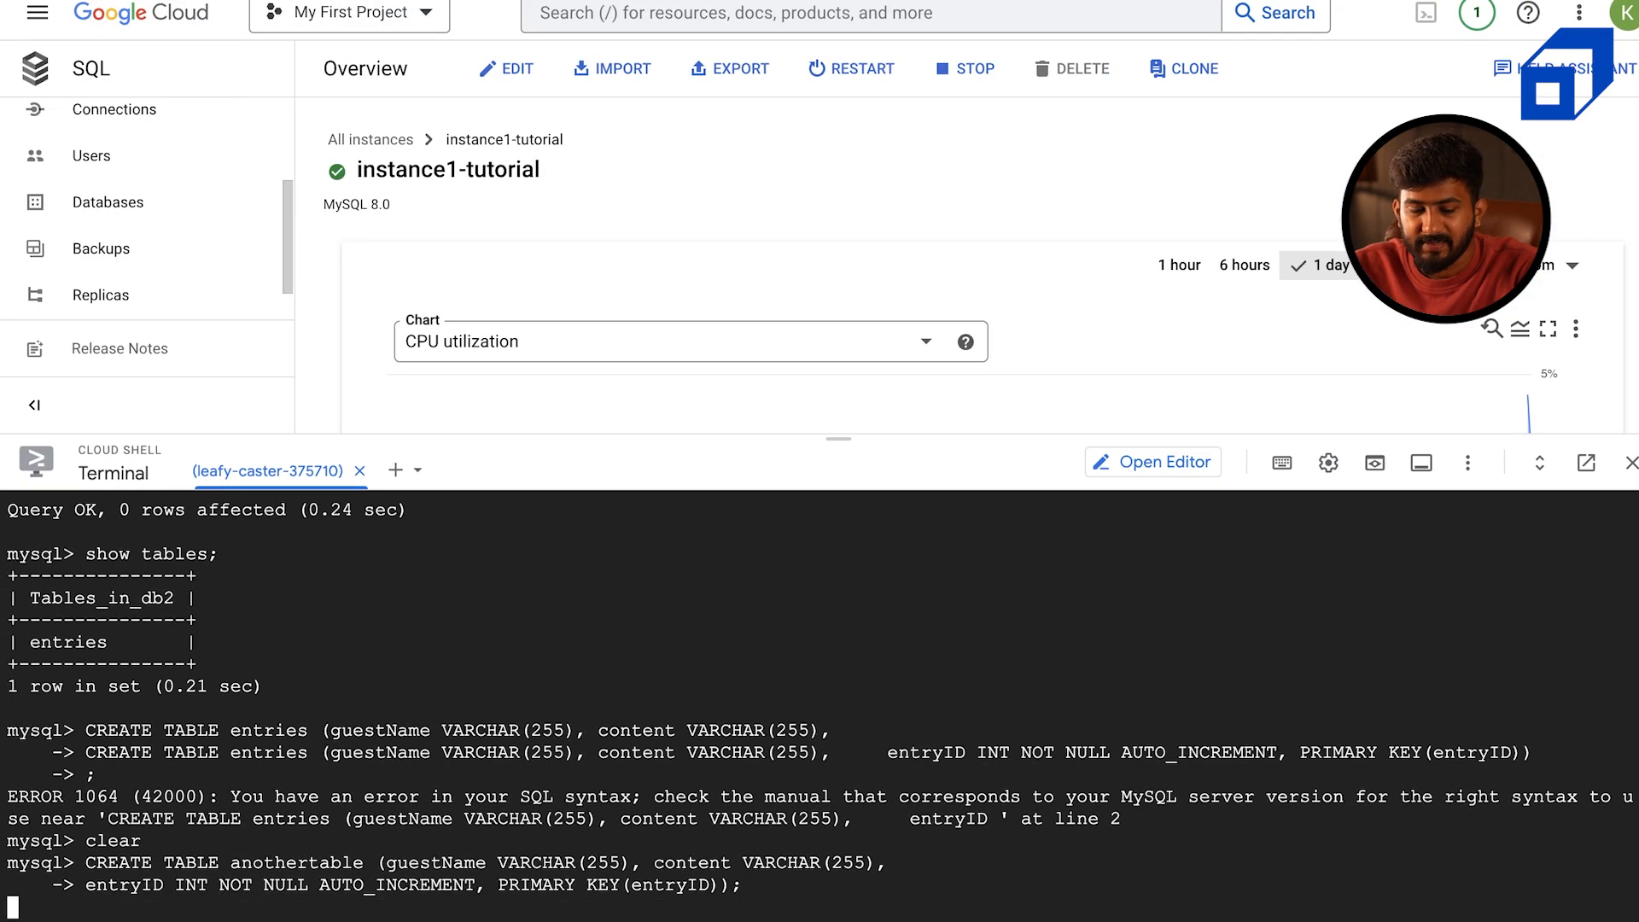
{"action": "type", "text": "show tables;"}
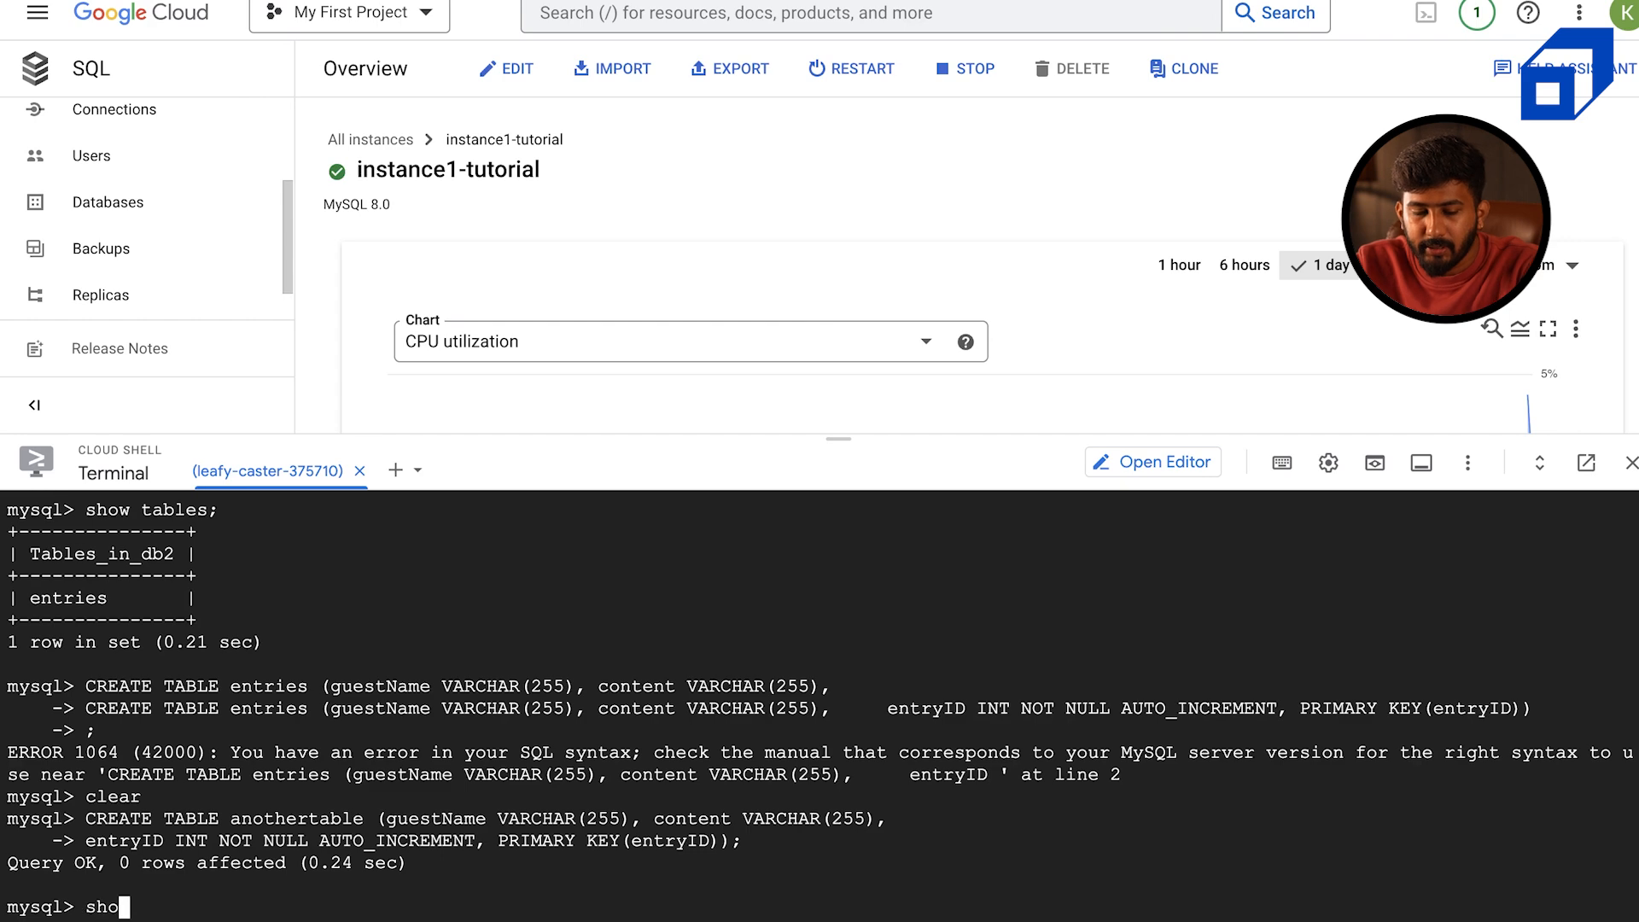
{"action": "key", "text": "Return"}
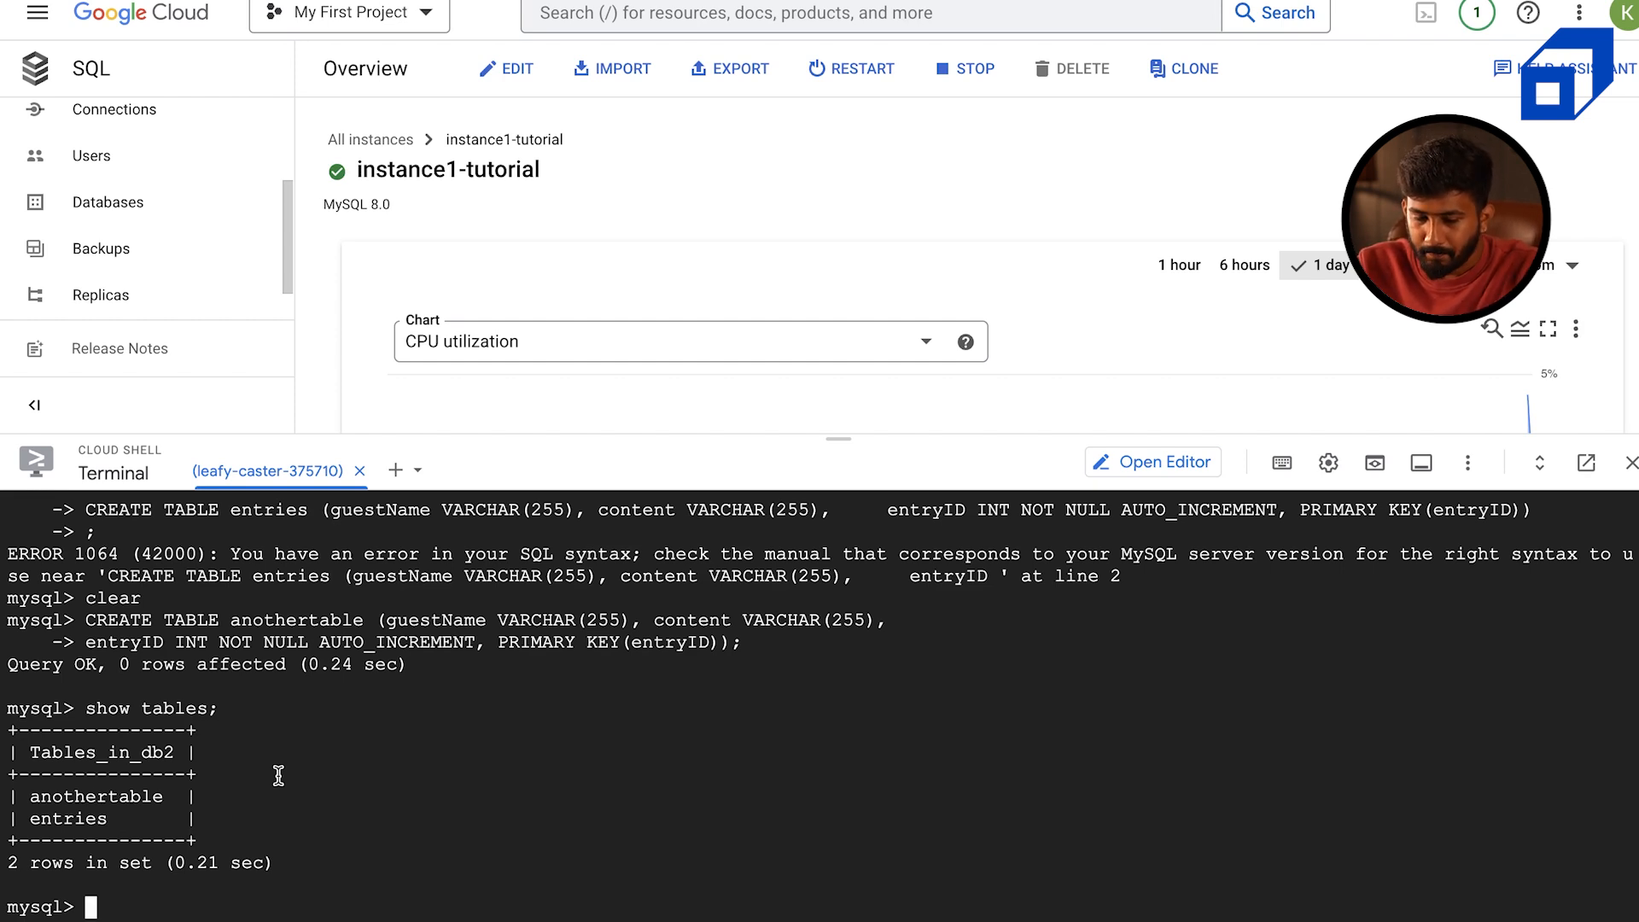
Query all rows of the entries table with select * from entries;
{"action": "type", "text": "sele"}
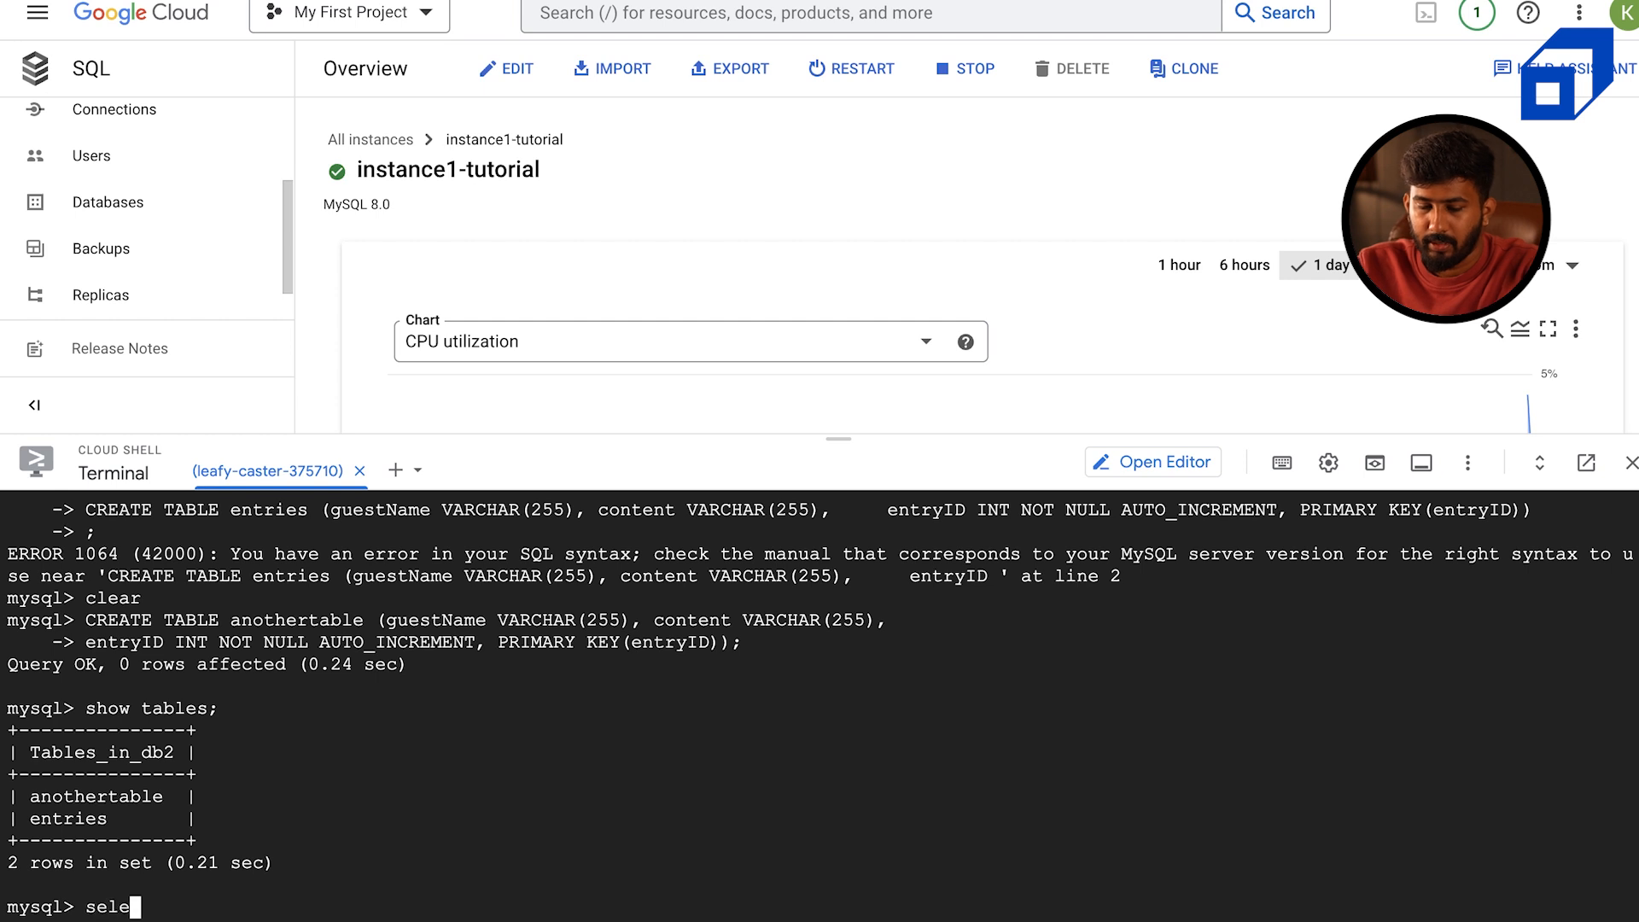
{"action": "type", "text": "ct * from "}
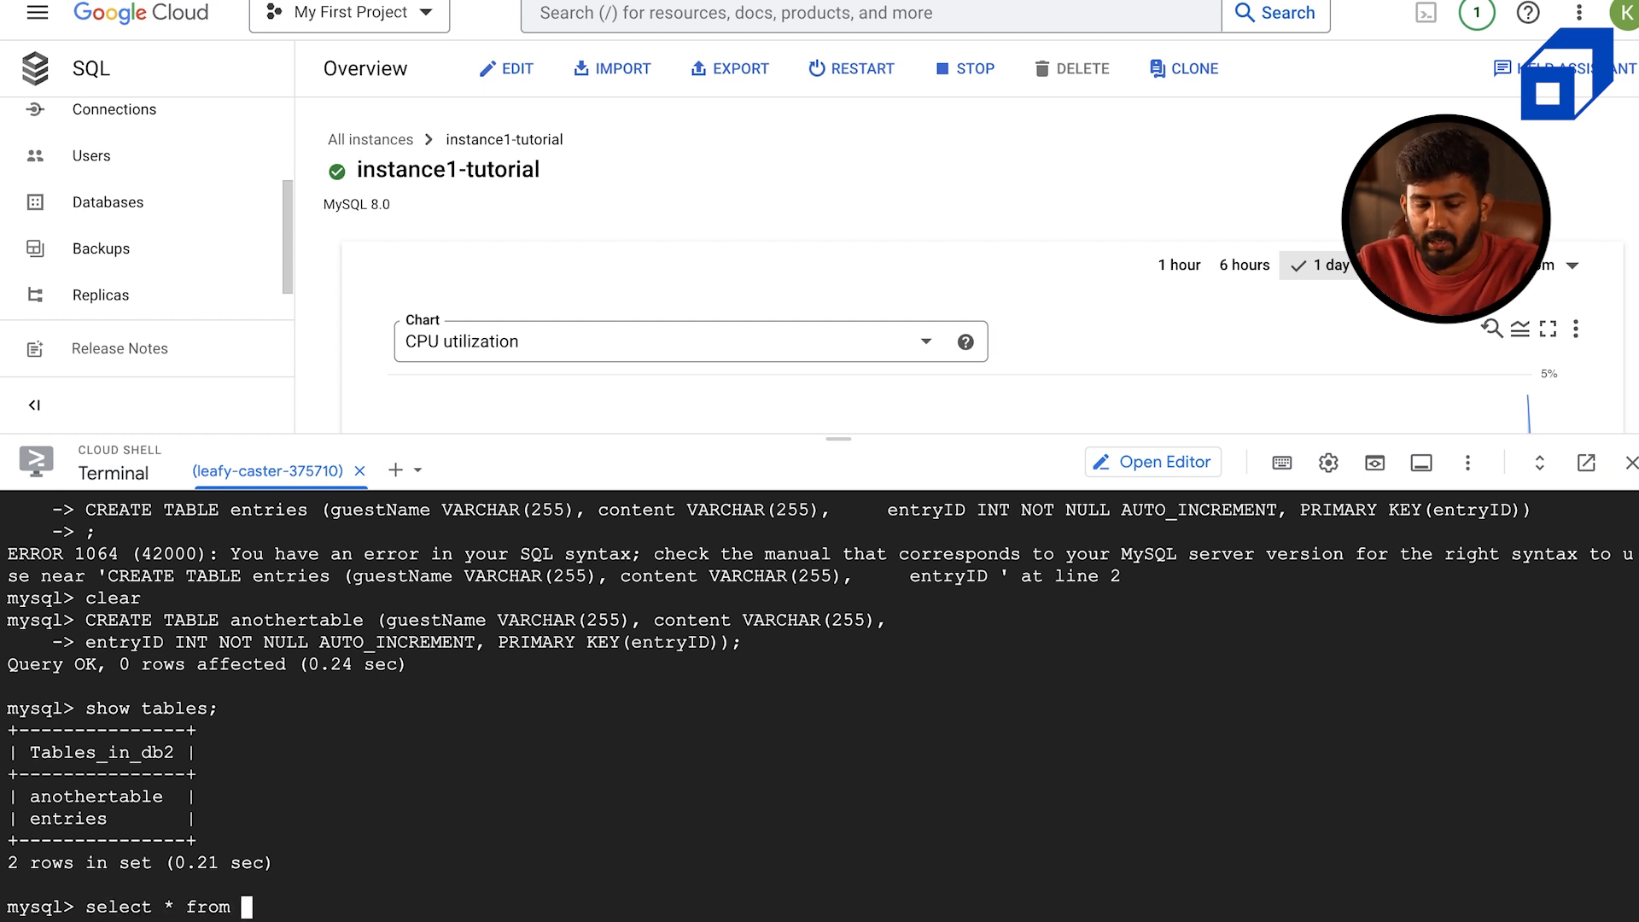
{"action": "type", "text": "entries;"}
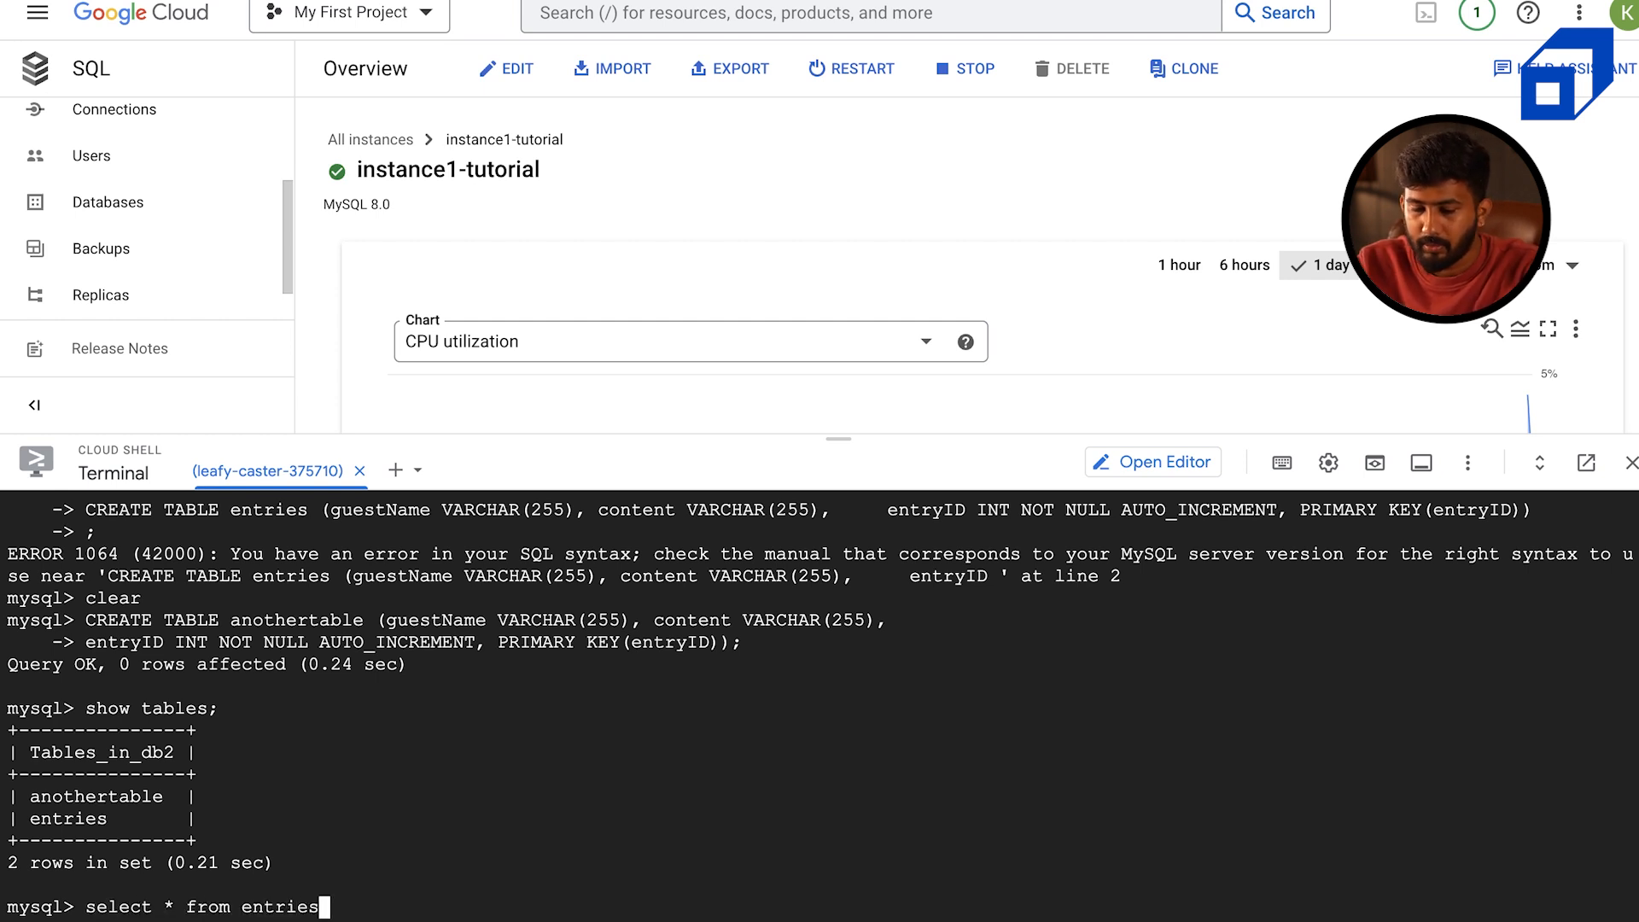
{"action": "key", "text": "Return"}
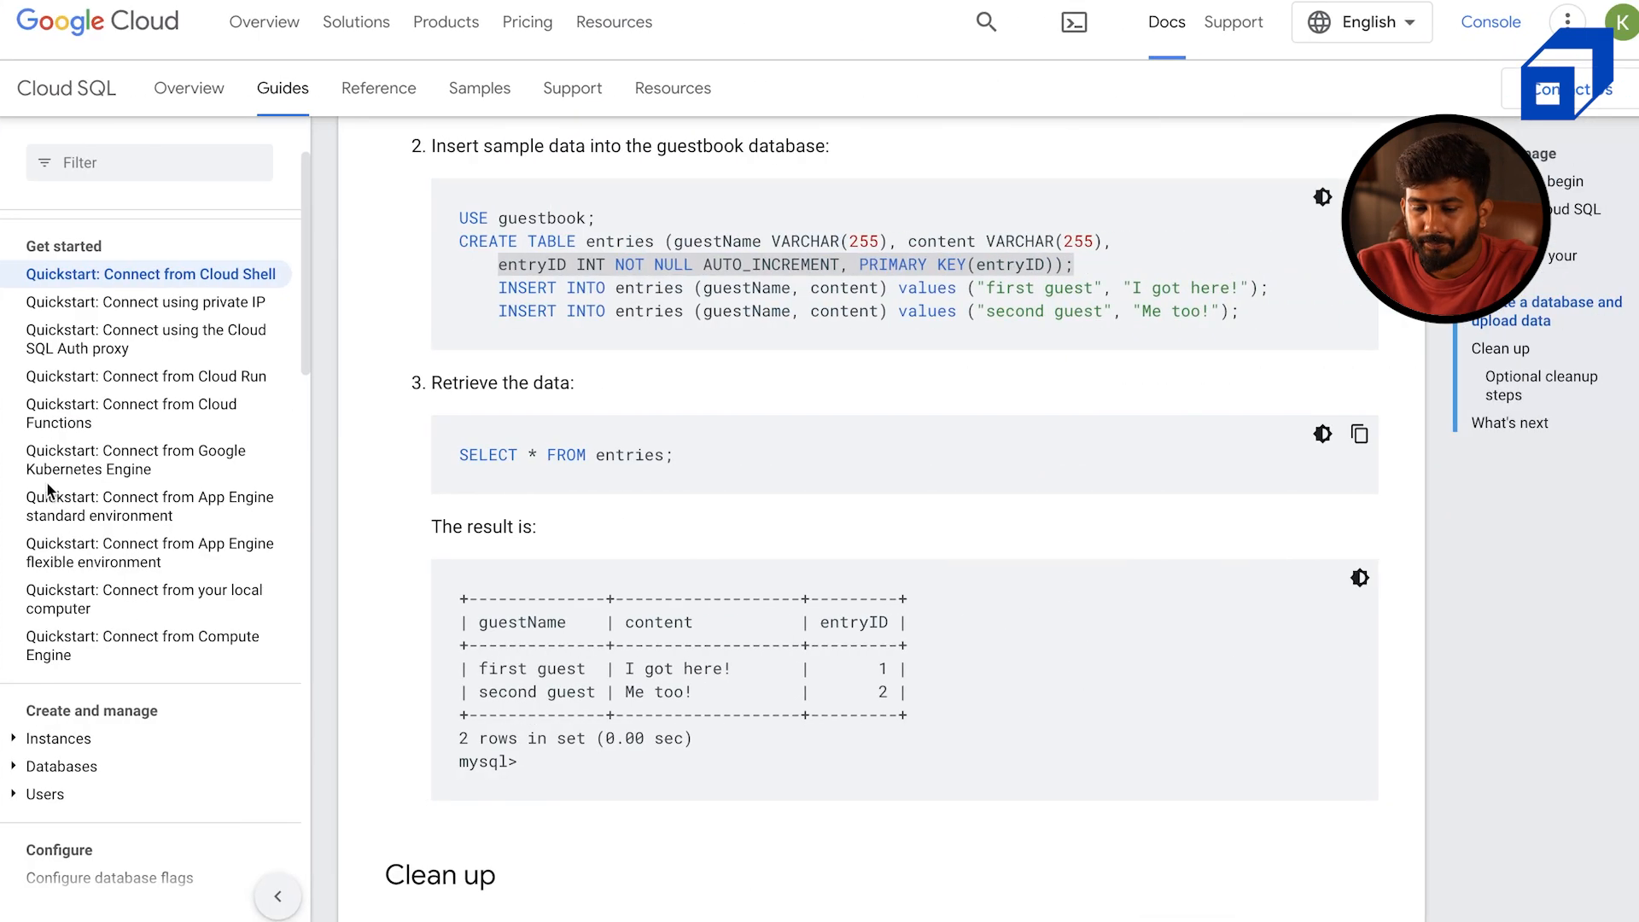
Insert the guide's two sample rows into entries: "first guest", "I got here!" and "second guest", "Me too!"
{"action": "left_click", "coordinate": [1218, 295]}
{"action": "left_click_drag", "start_coordinate": [1242, 313], "coordinate": [491, 282]}
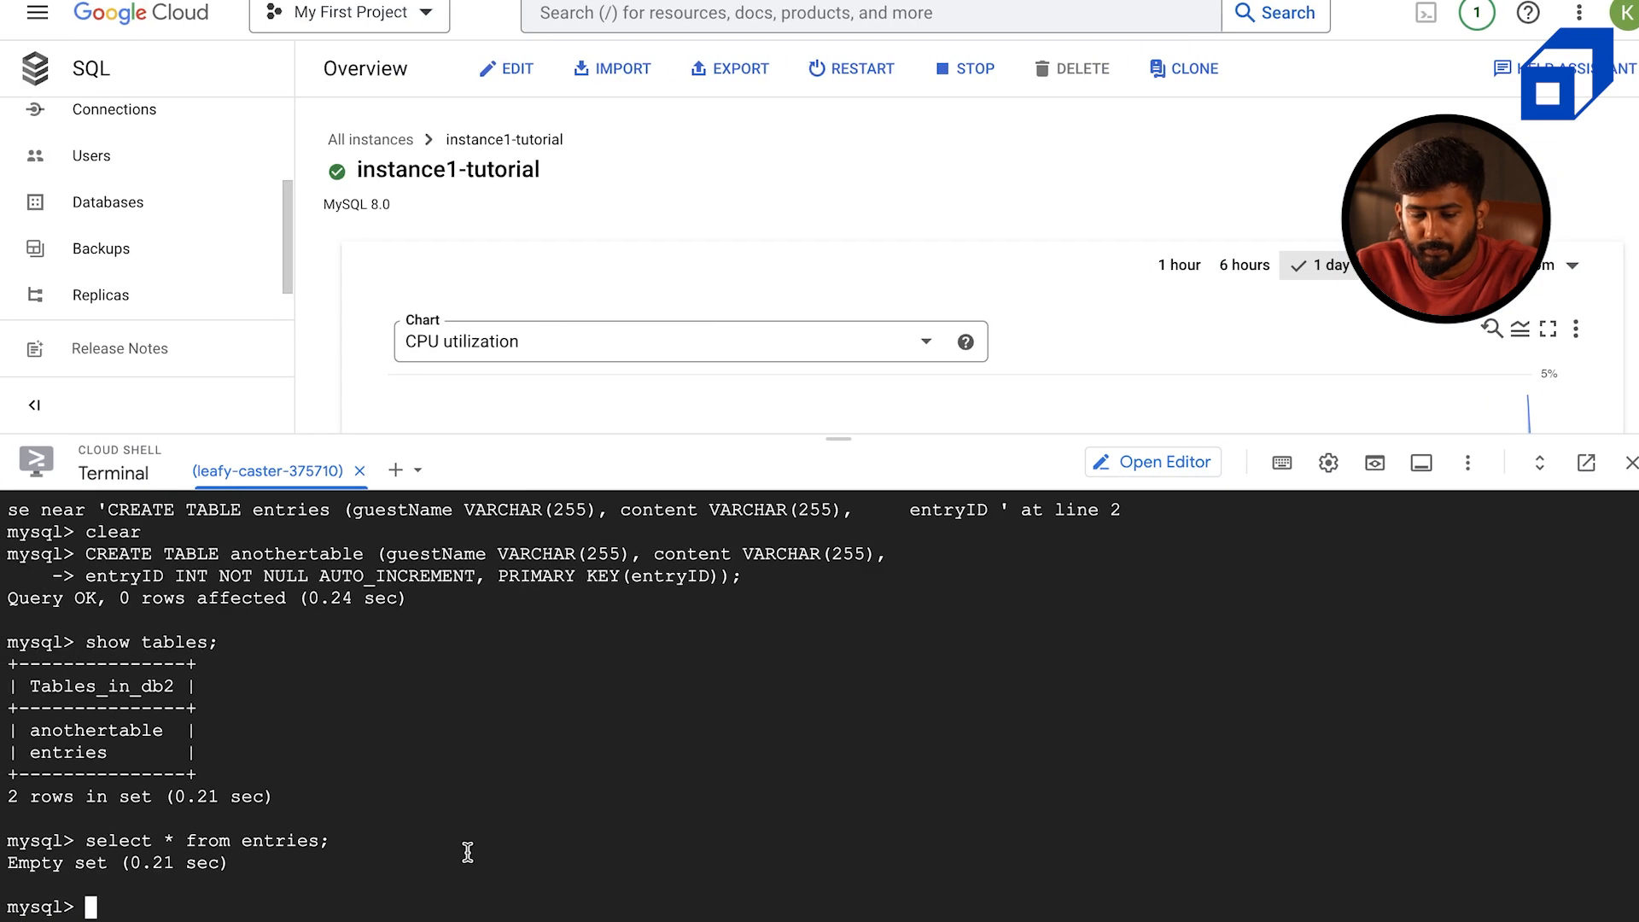
{"action": "key", "text": "ctrl+v"}
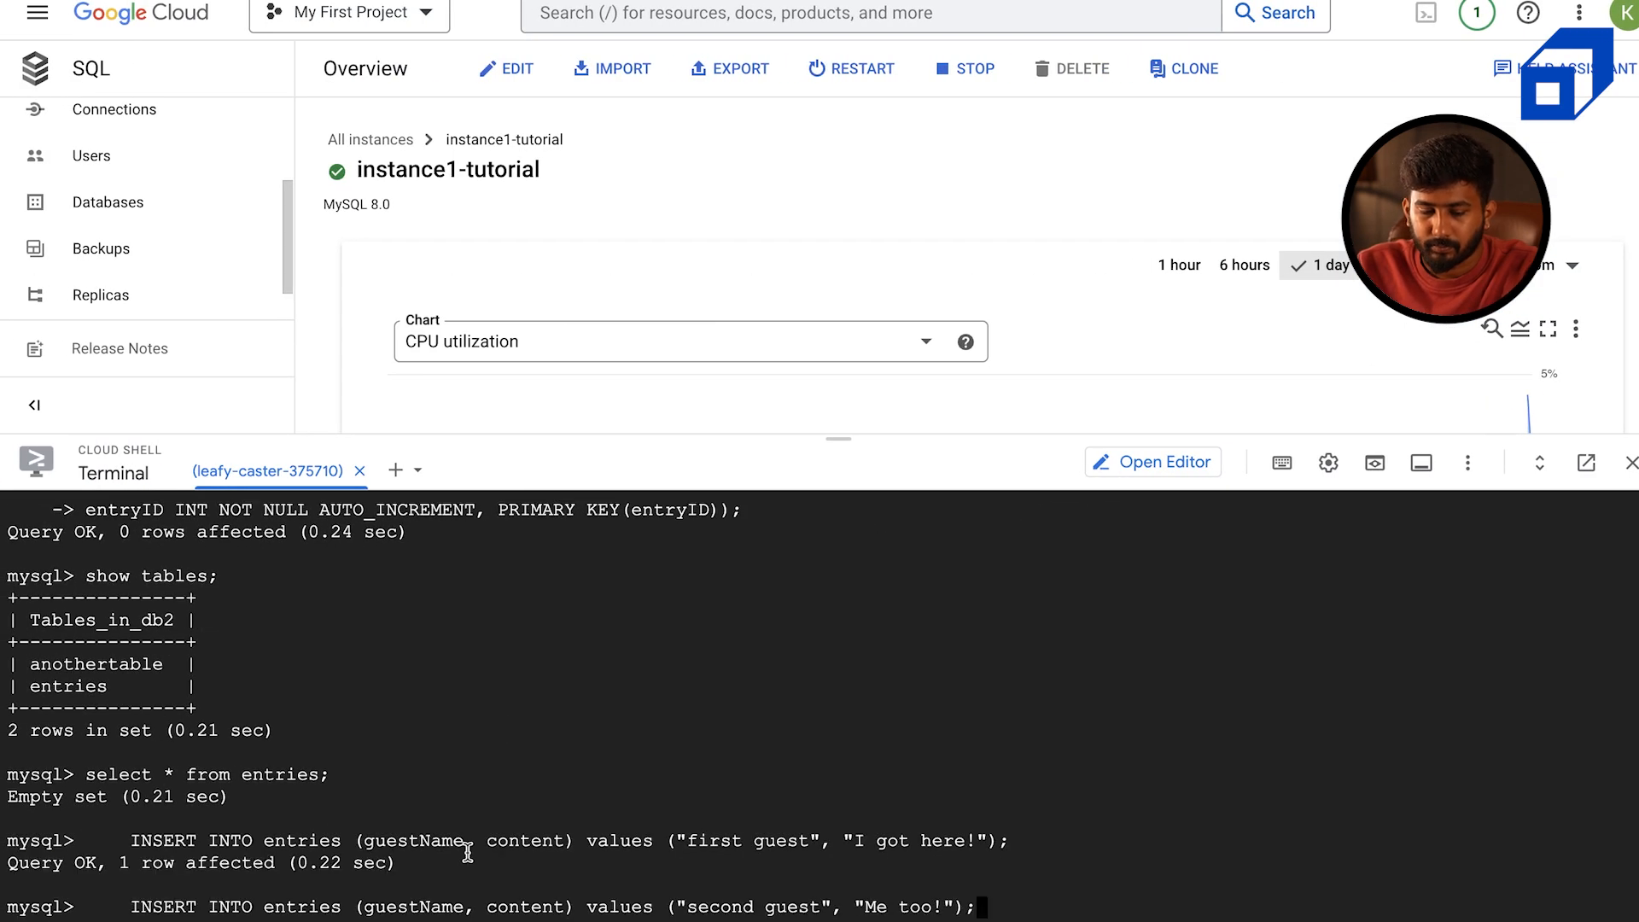
{"action": "key", "text": "Return"}
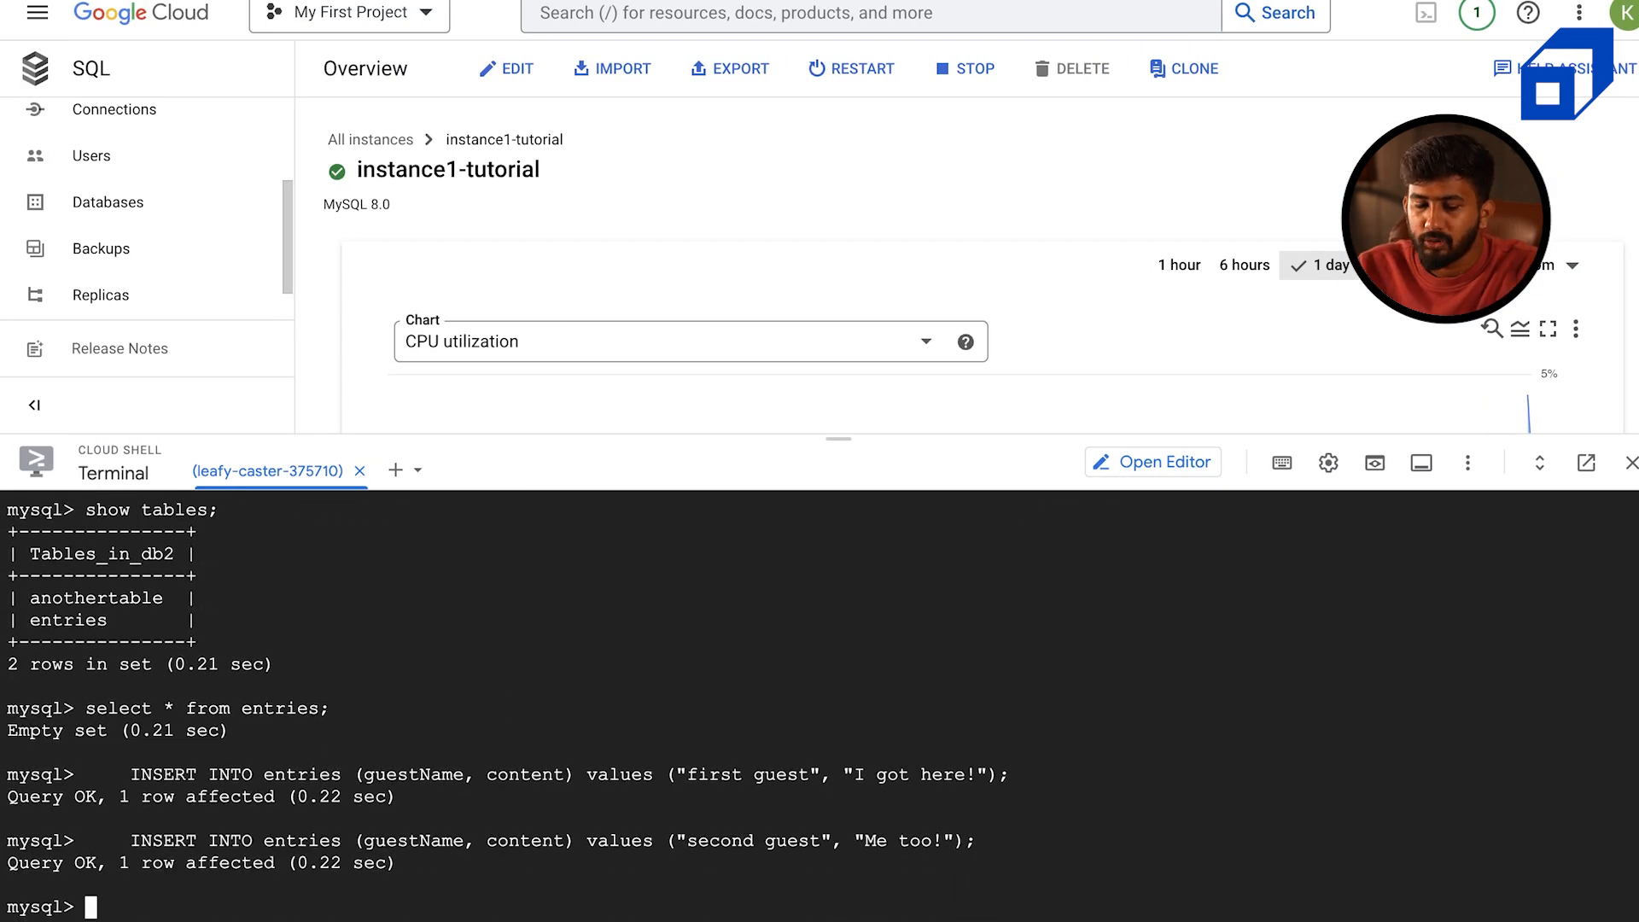
Rerun select * from entries; to check the inserted guest rows
{"action": "key", "text": "Up"}
{"action": "key", "text": "Up"}
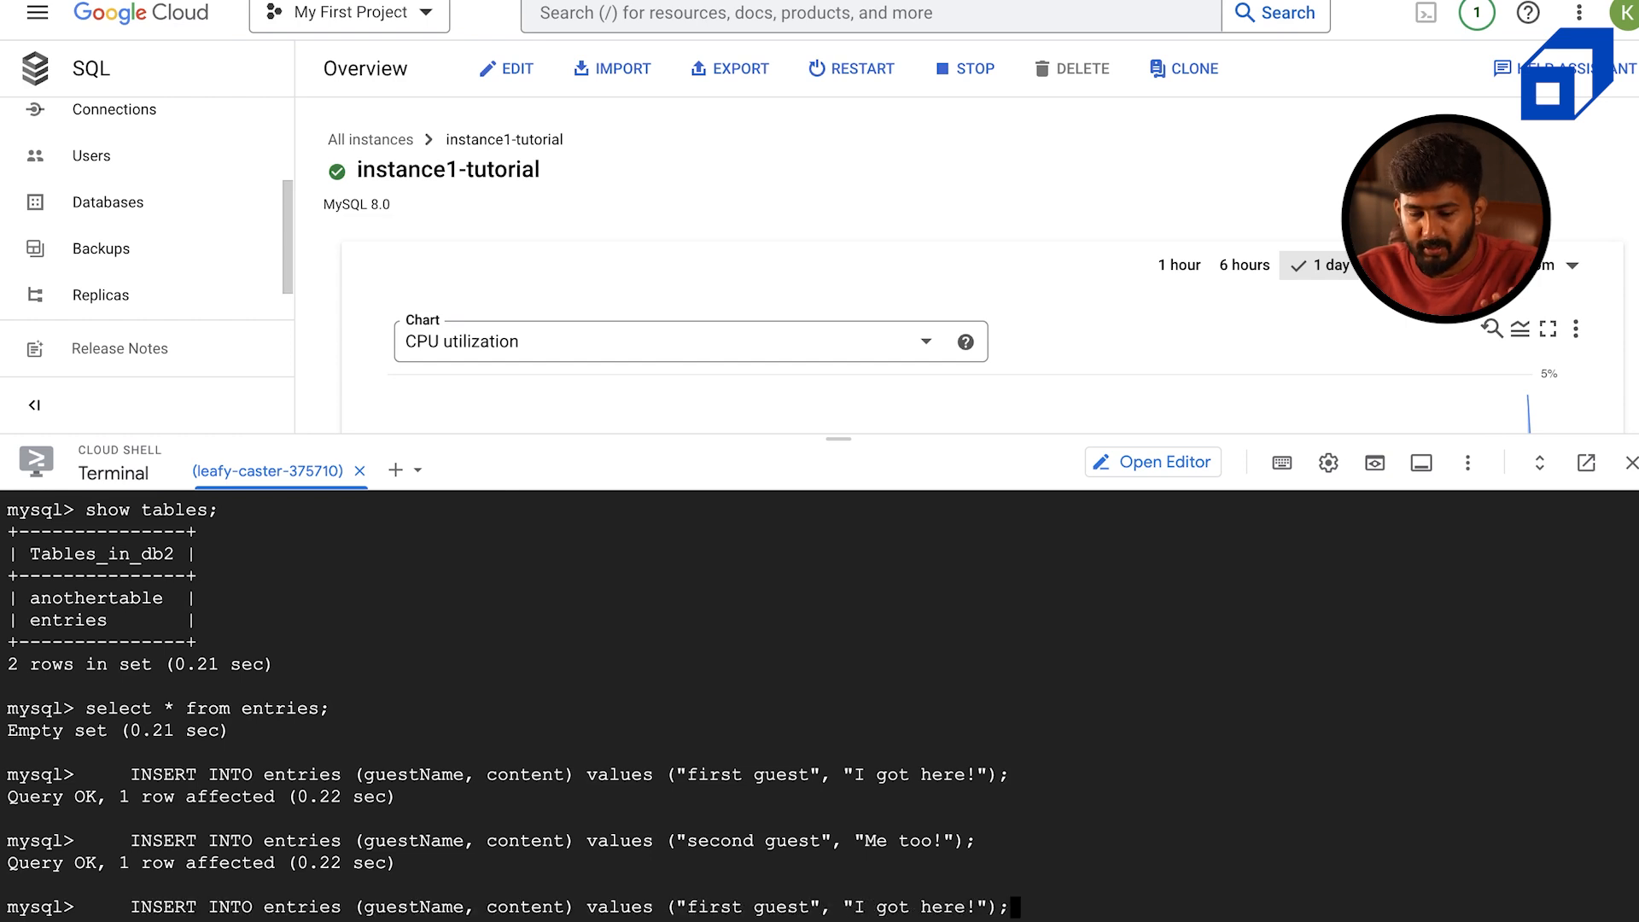
{"action": "key", "text": "Up"}
{"action": "key", "text": "Return"}
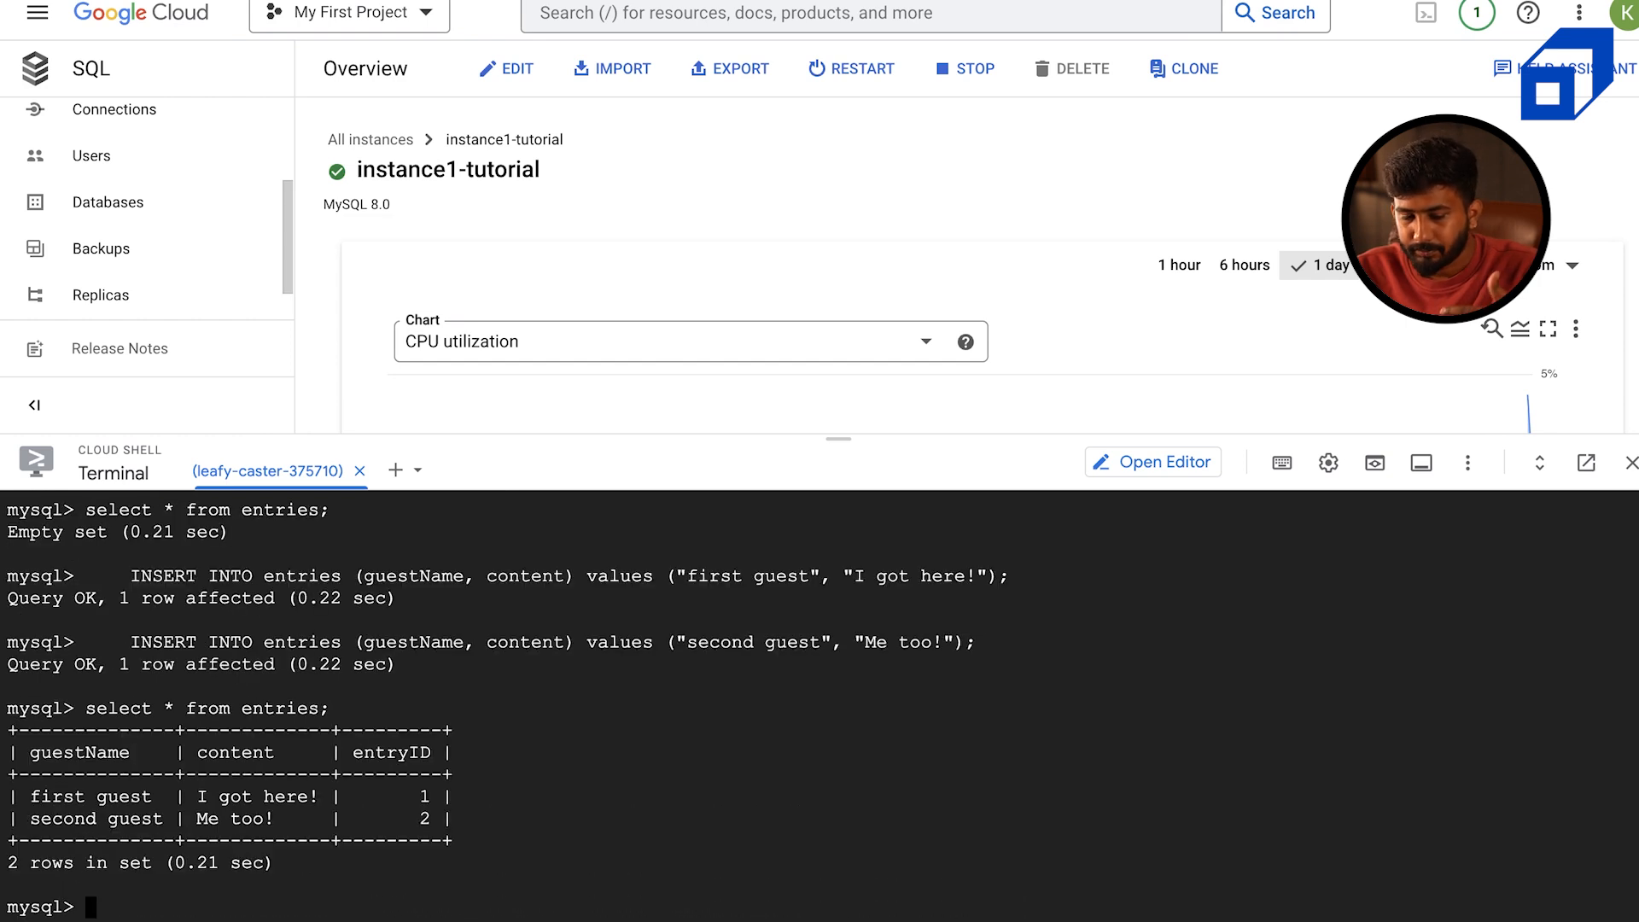
Query the entries table for rows whose content ends with an exclamation mark, using where content like with the pattern %!
{"action": "type", "text": "se"}
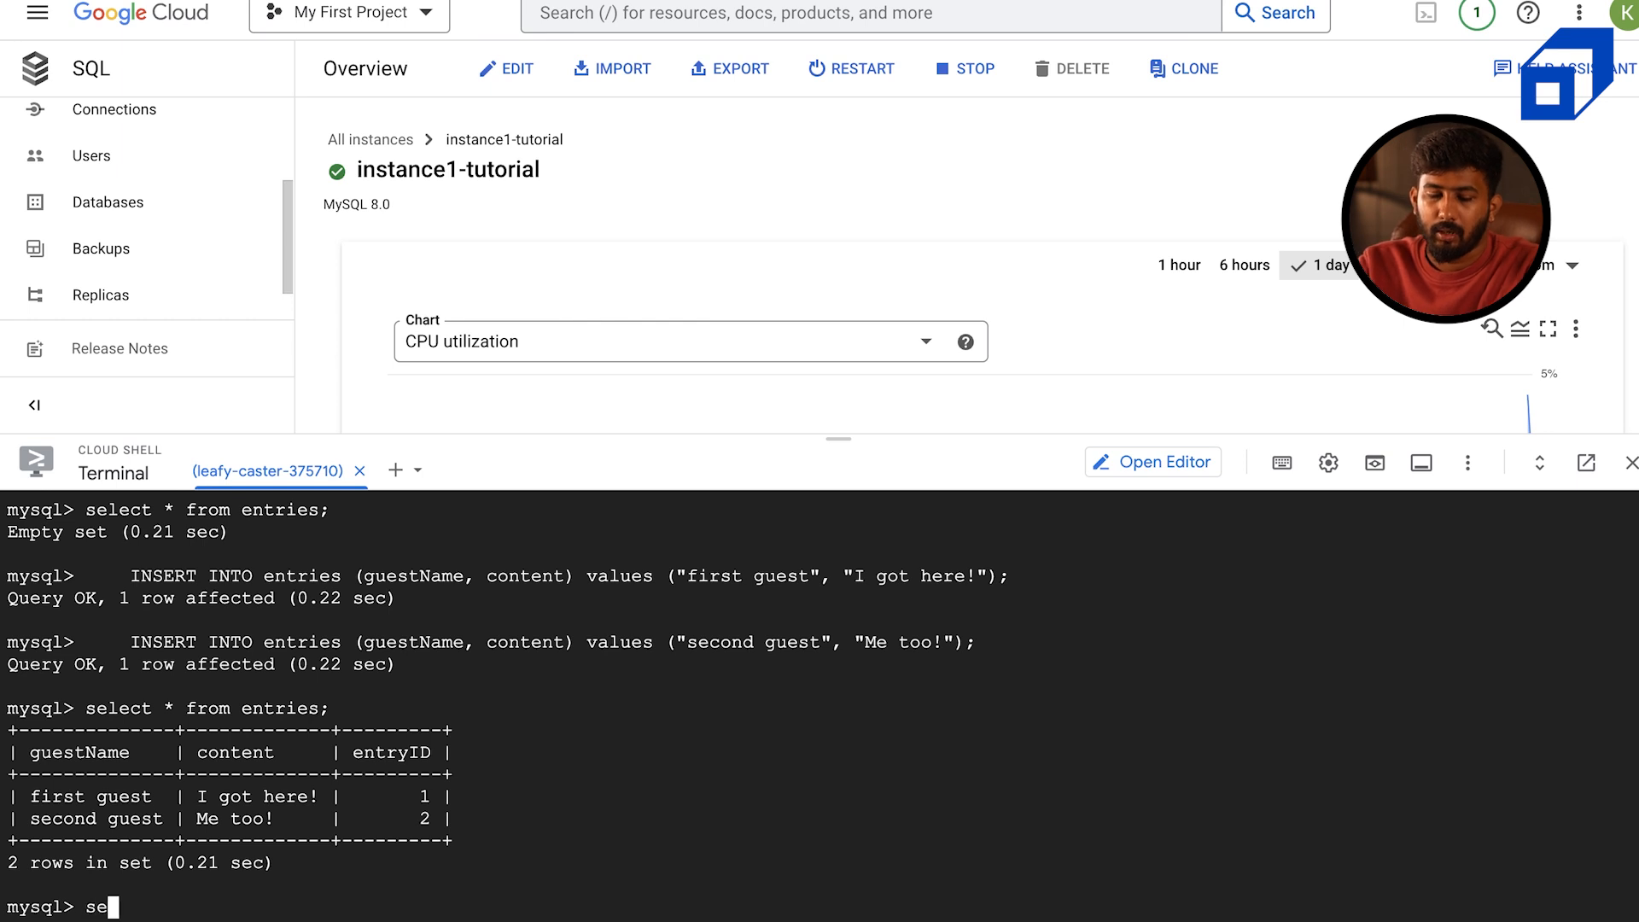
{"action": "type", "text": "lect * from"}
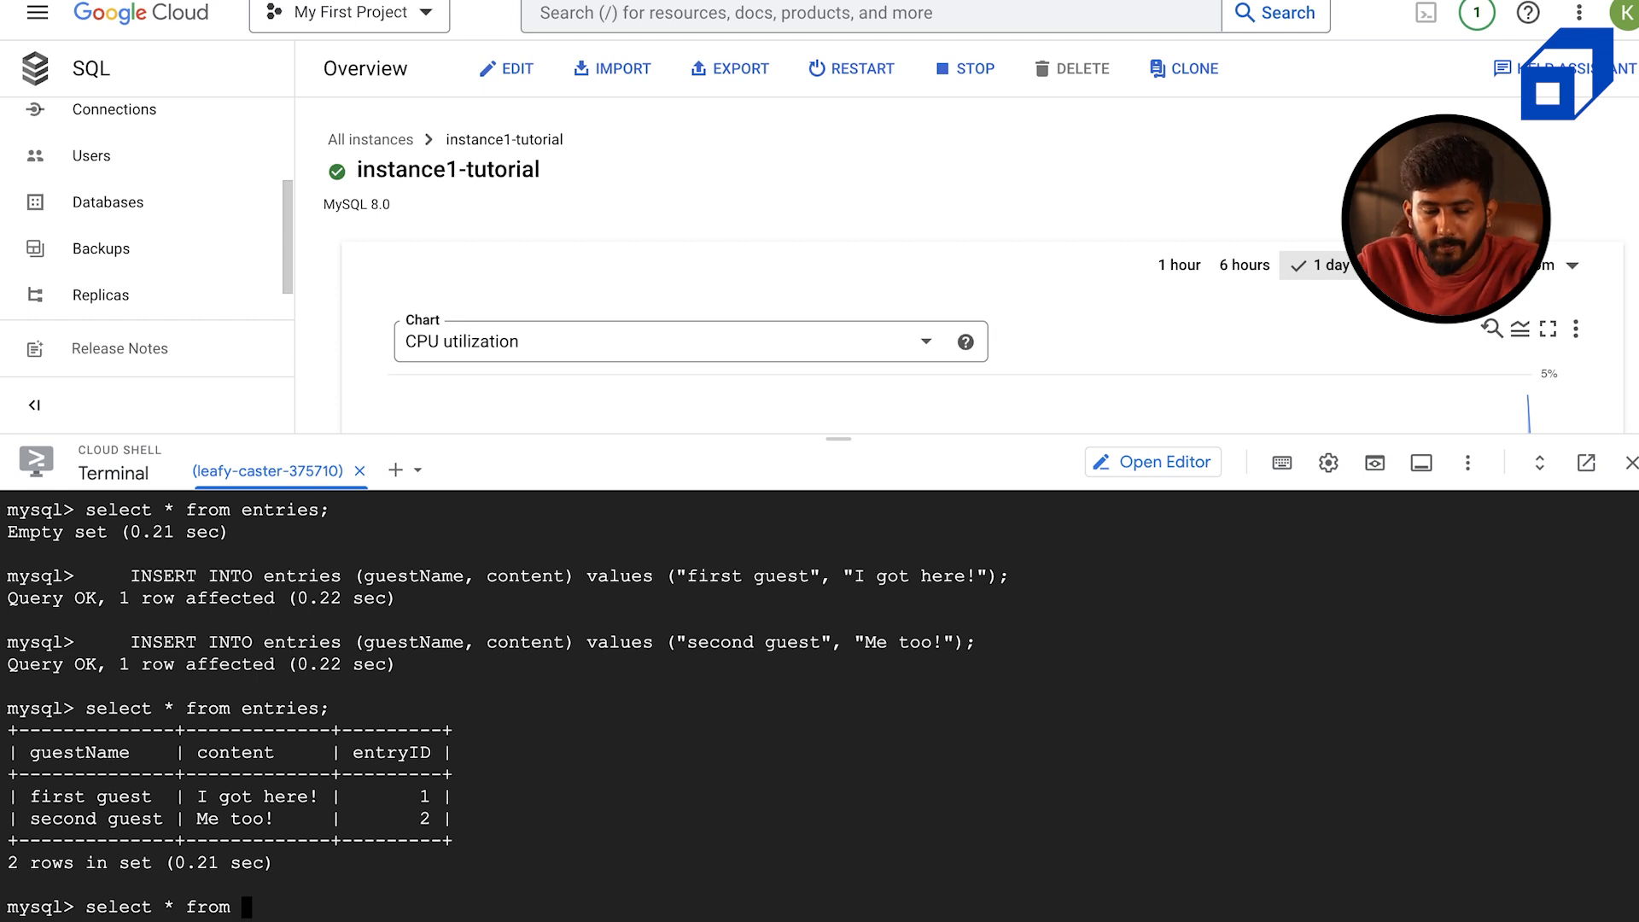
{"action": "type", "text": " entries wher e"}
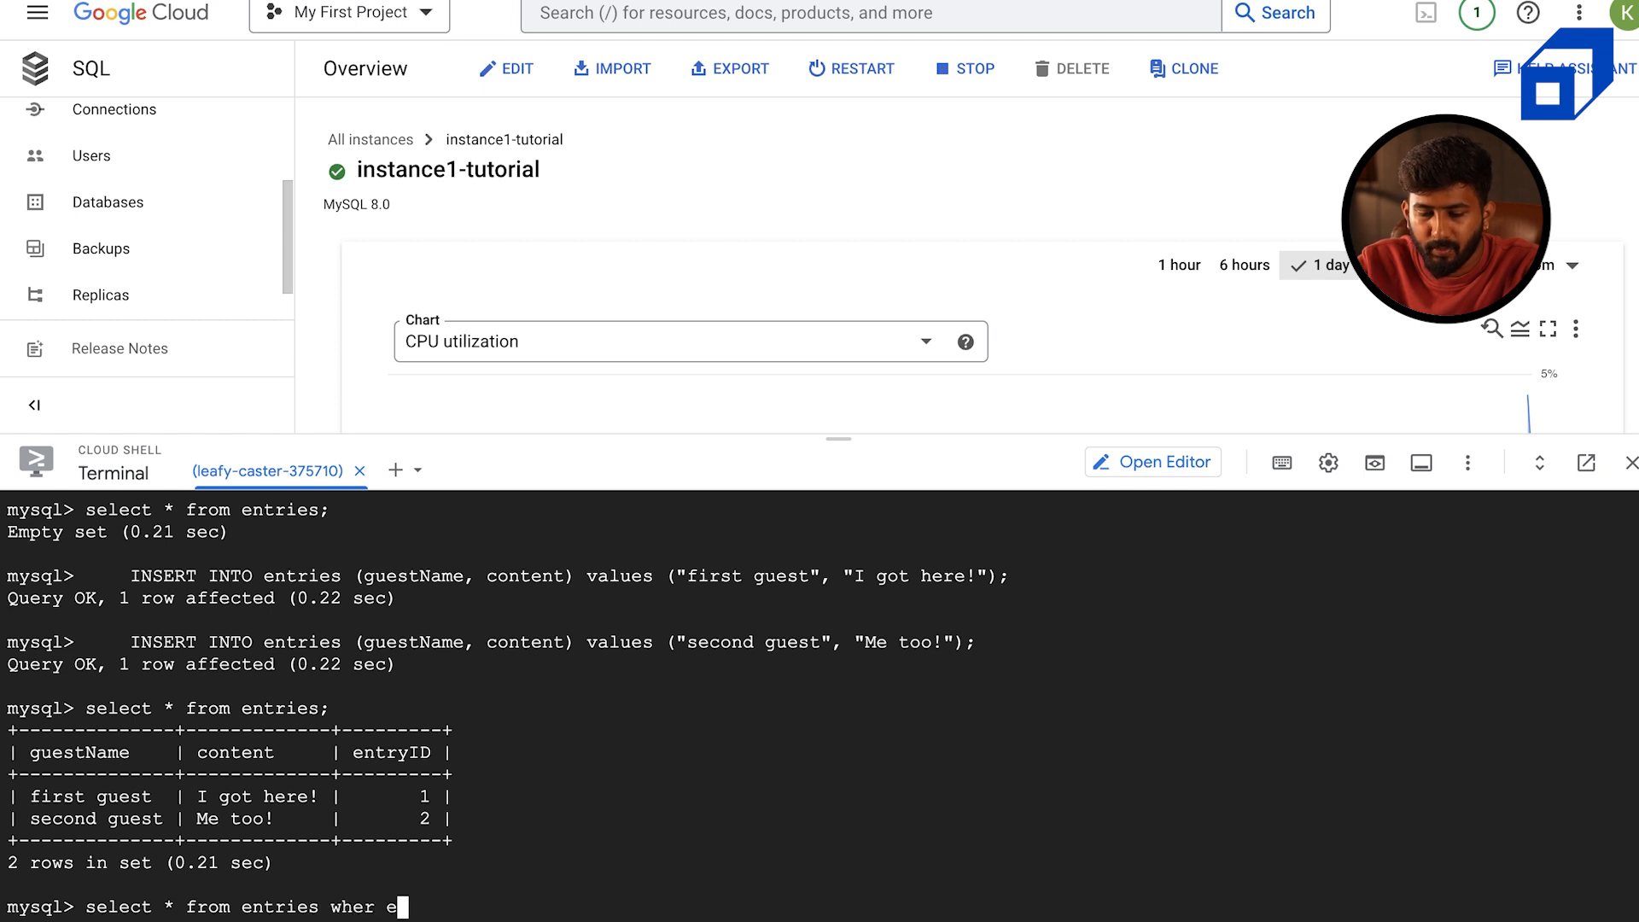
{"action": "key", "text": "BackSpace"}
{"action": "key", "text": "BackSpace"}
{"action": "key", "text": "BackSpace"}
{"action": "type", "text": "re content "}
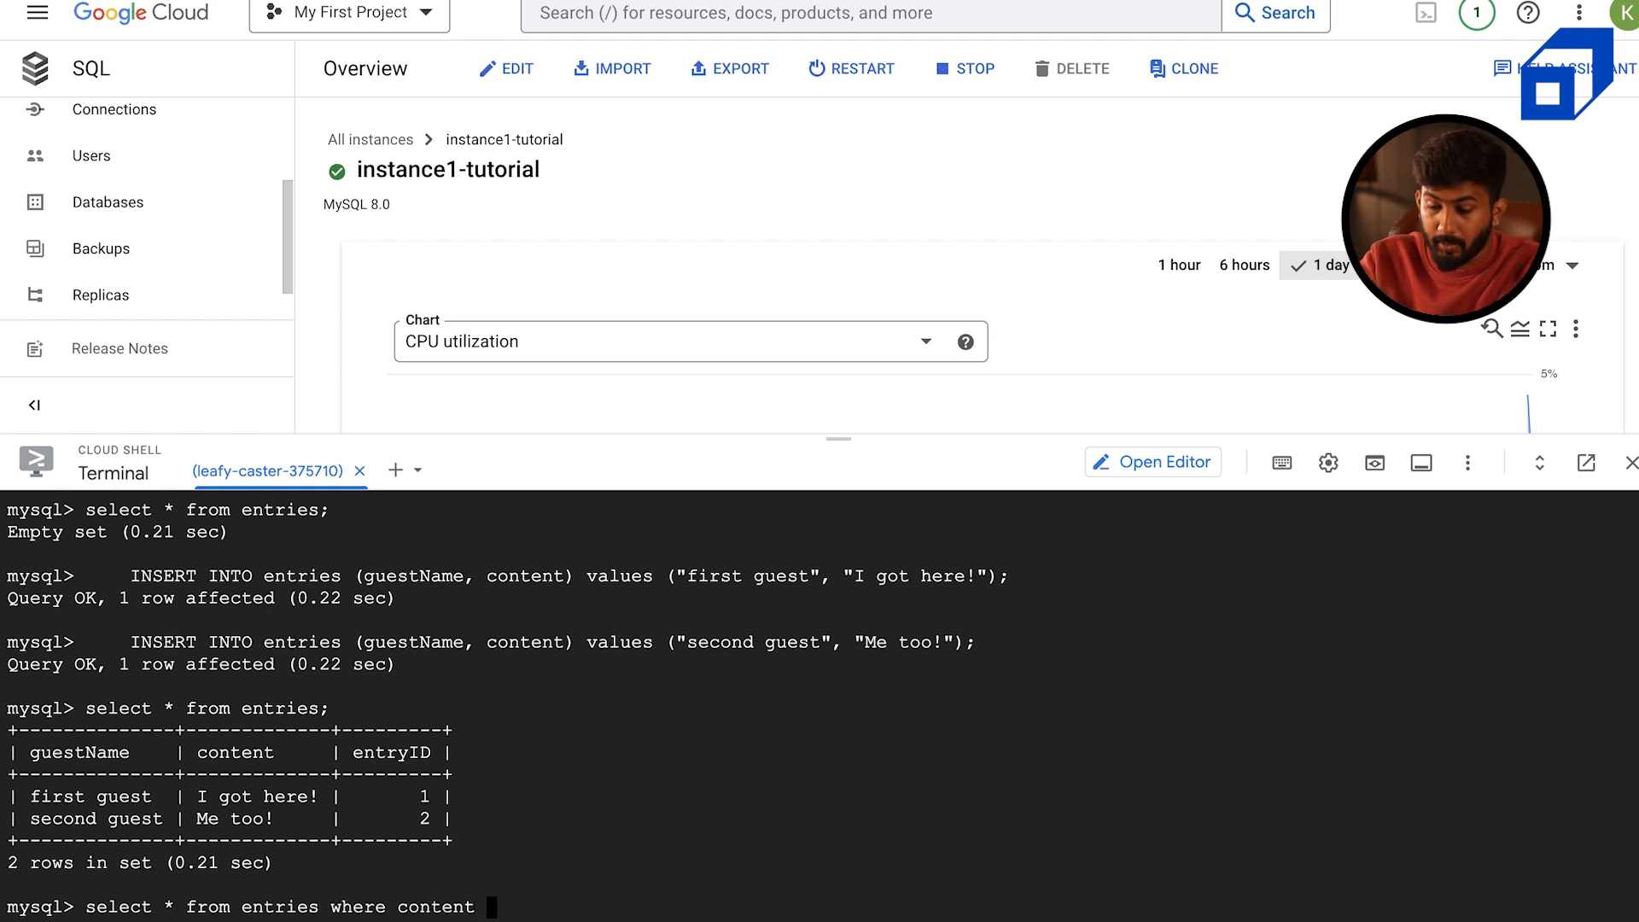
{"action": "type", "text": "like "}
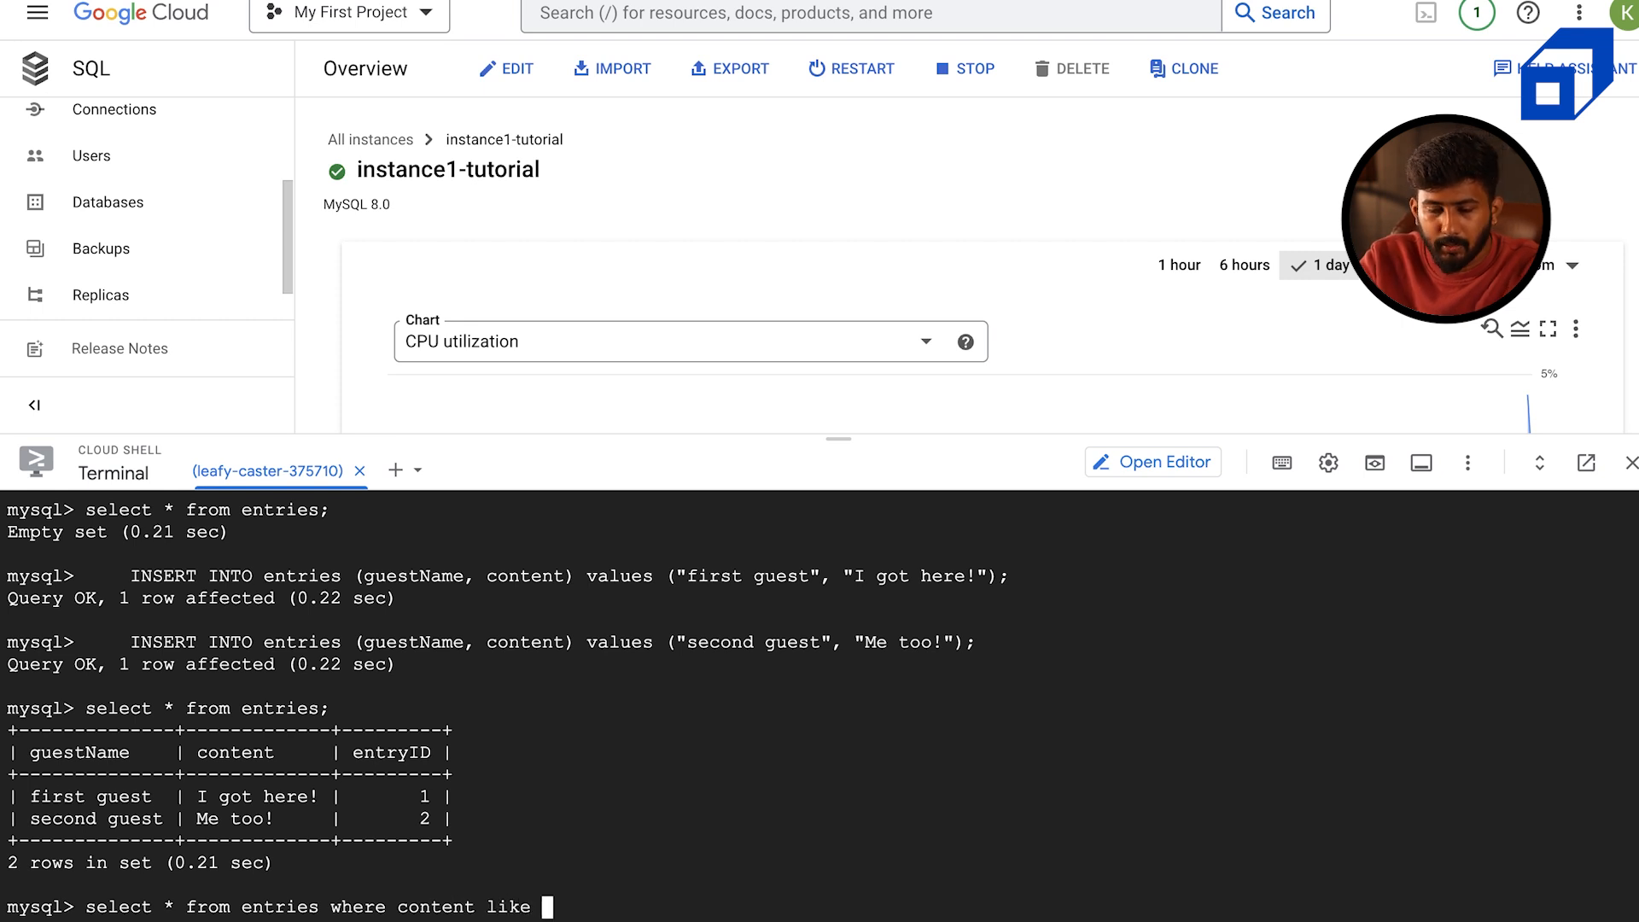
{"action": "type", "text": "'"}
{"action": "key", "text": "Return"}
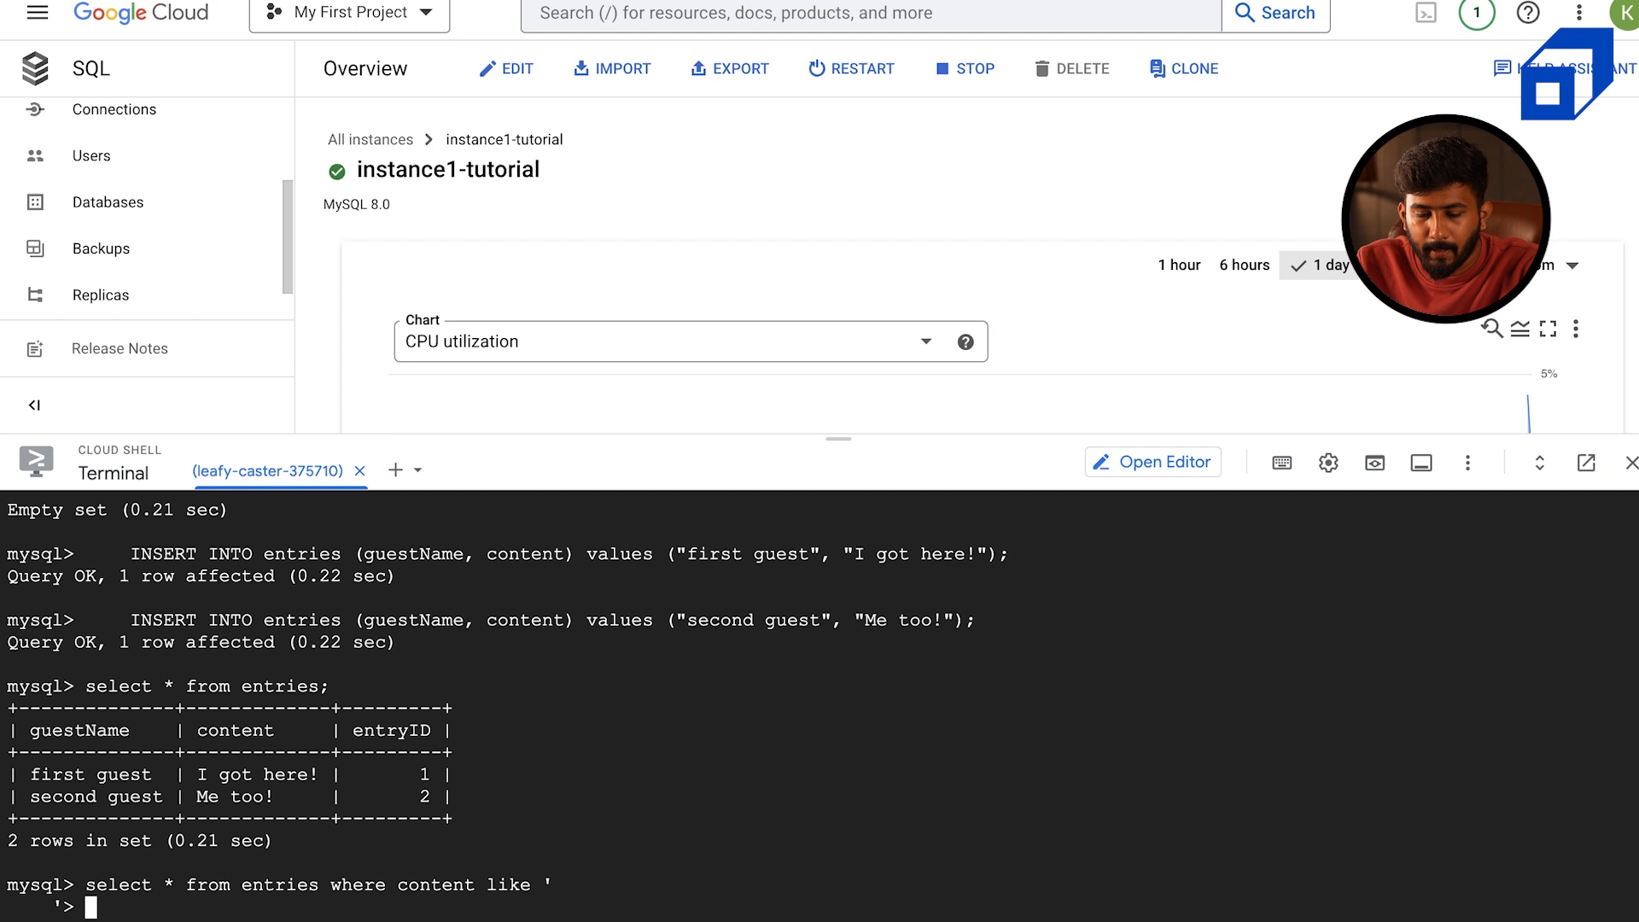
{"action": "type", "text": "%"}
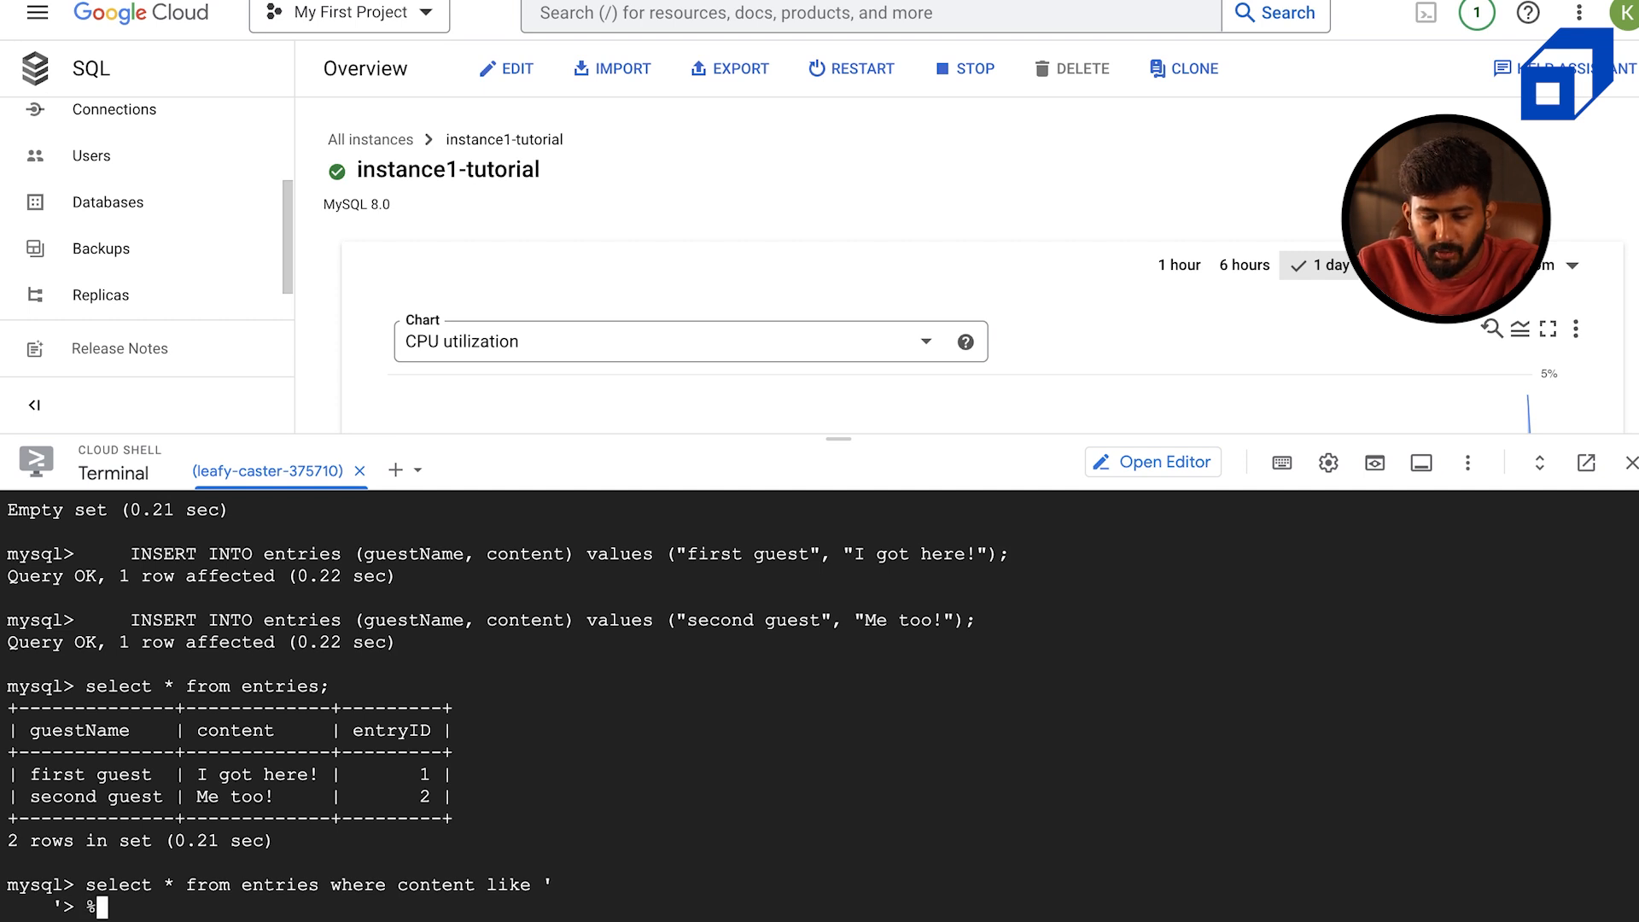
{"action": "type", "text": "!';"}
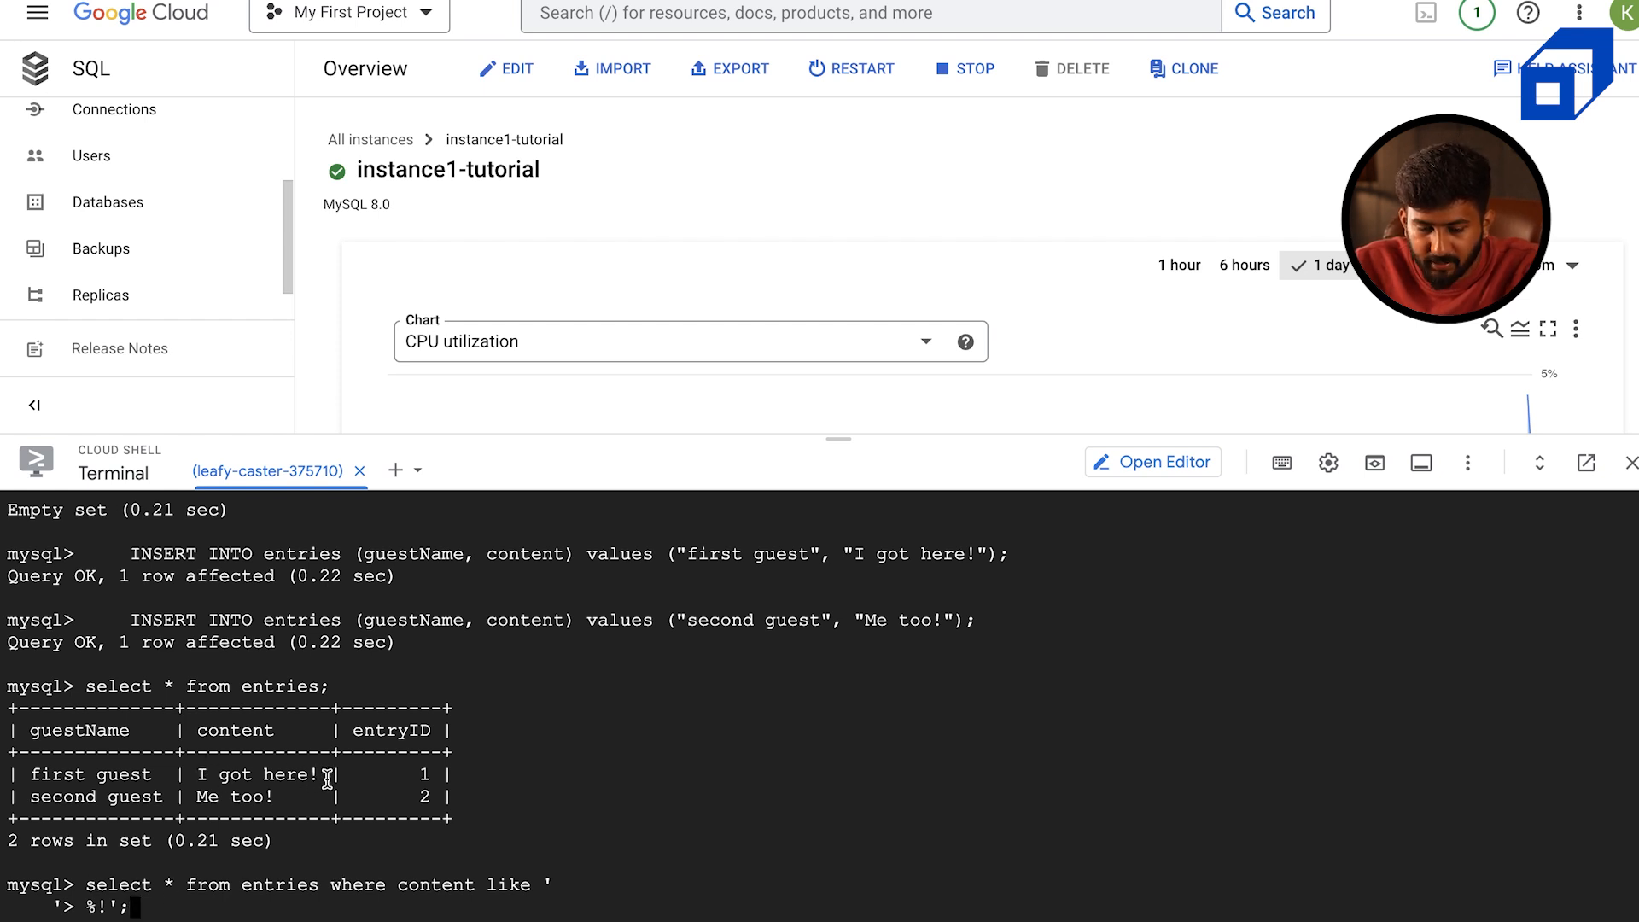
{"action": "key", "text": "Return"}
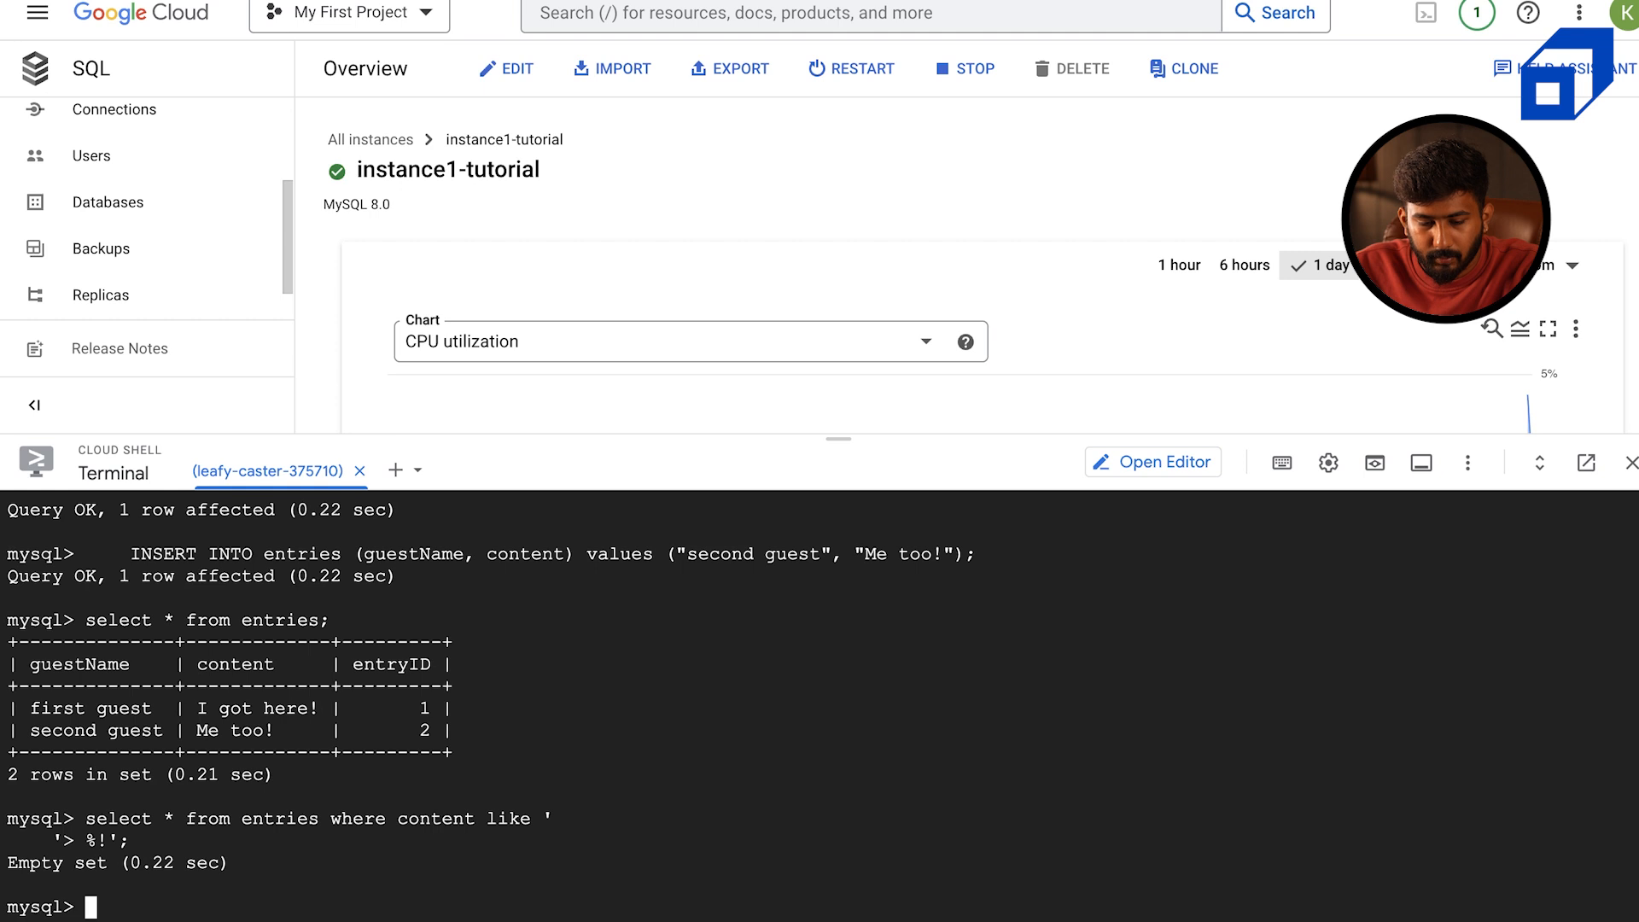
Query the entries table again on a single line with select * from entries where content like "%!";
{"action": "key", "text": "Up"}
{"action": "key", "text": "Up"}
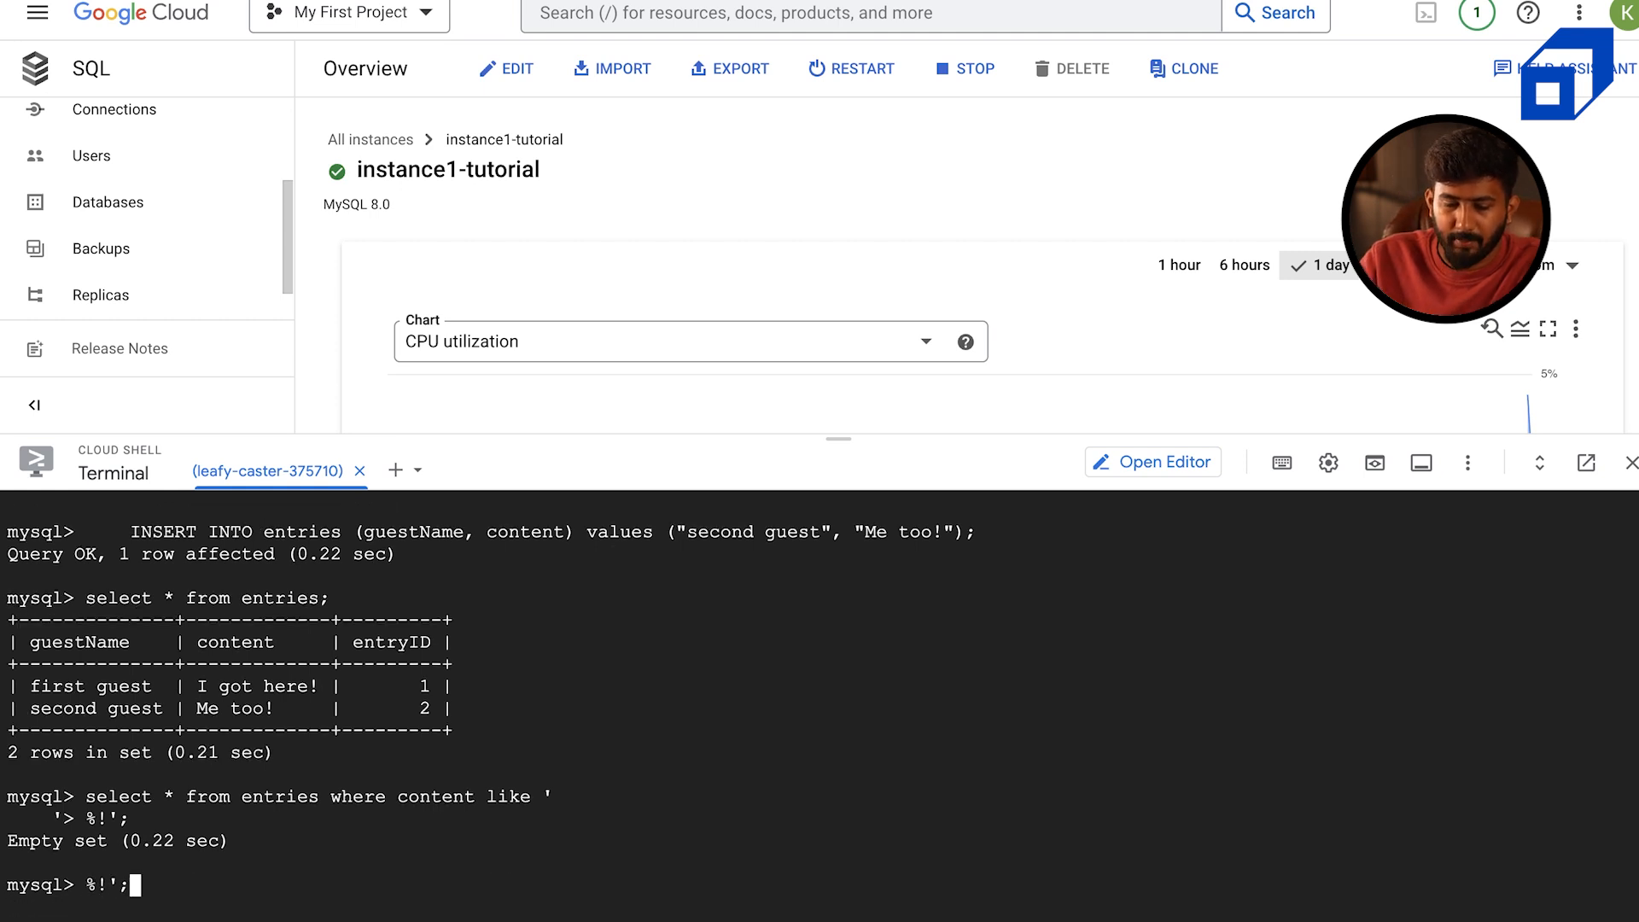
{"action": "key", "text": "Up"}
{"action": "key", "text": "BackSpace"}
{"action": "key", "text": "BackSpace"}
{"action": "key", "text": "BackSpace"}
{"action": "key", "text": "BackSpace"}
{"action": "key", "text": "BackSpace"}
{"action": "key", "text": "BackSpace"}
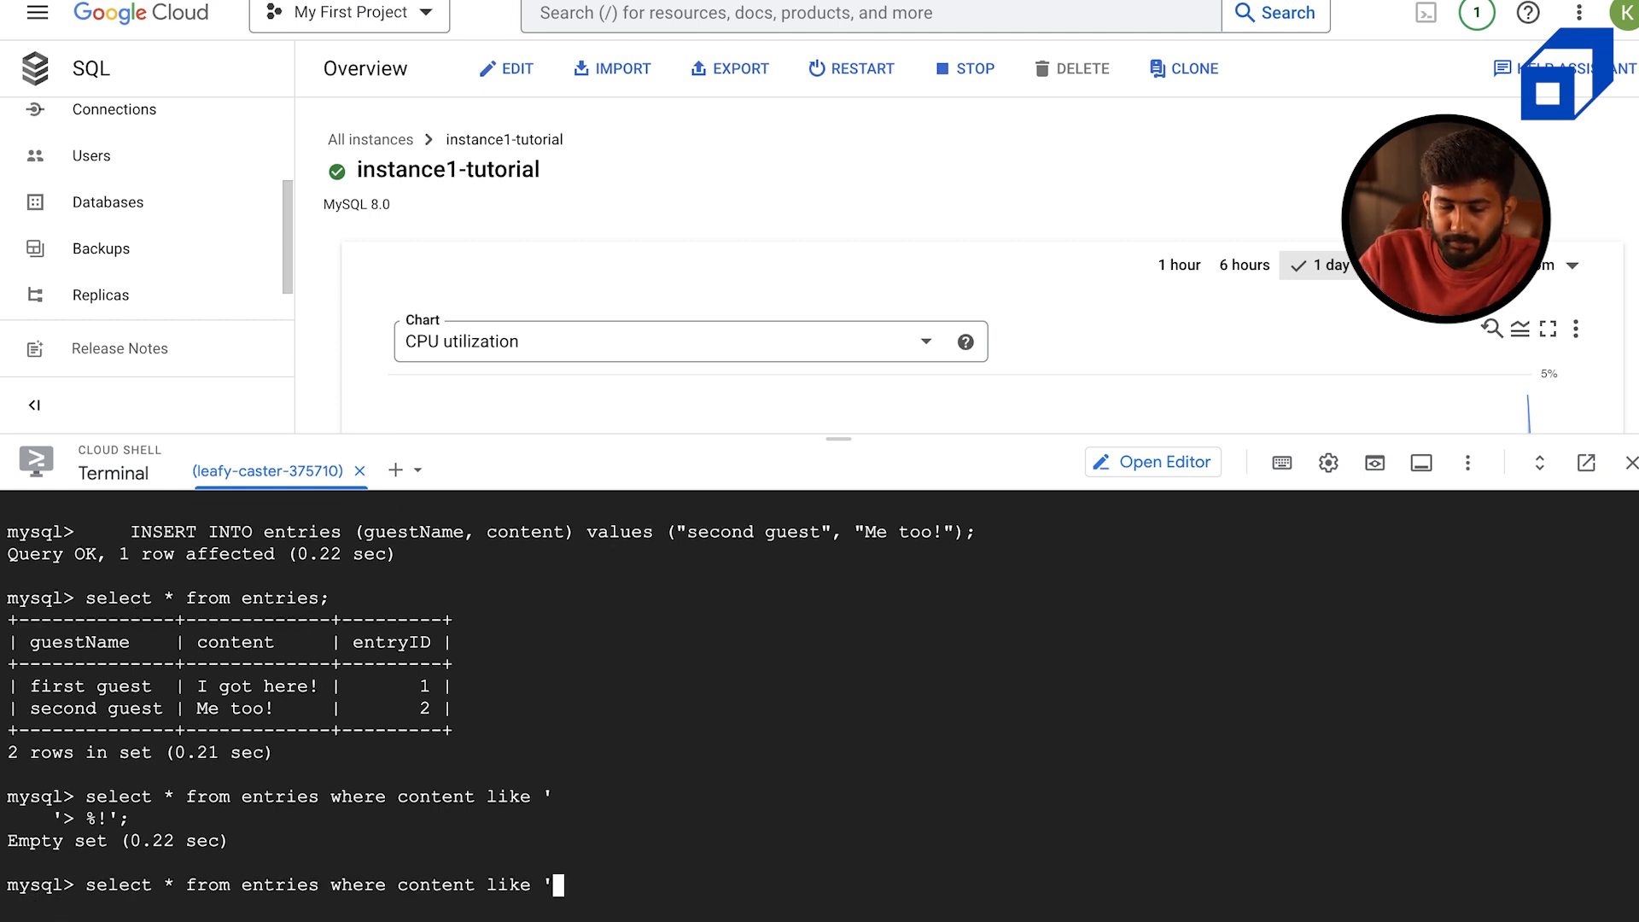
{"action": "type", "text": "\"%"}
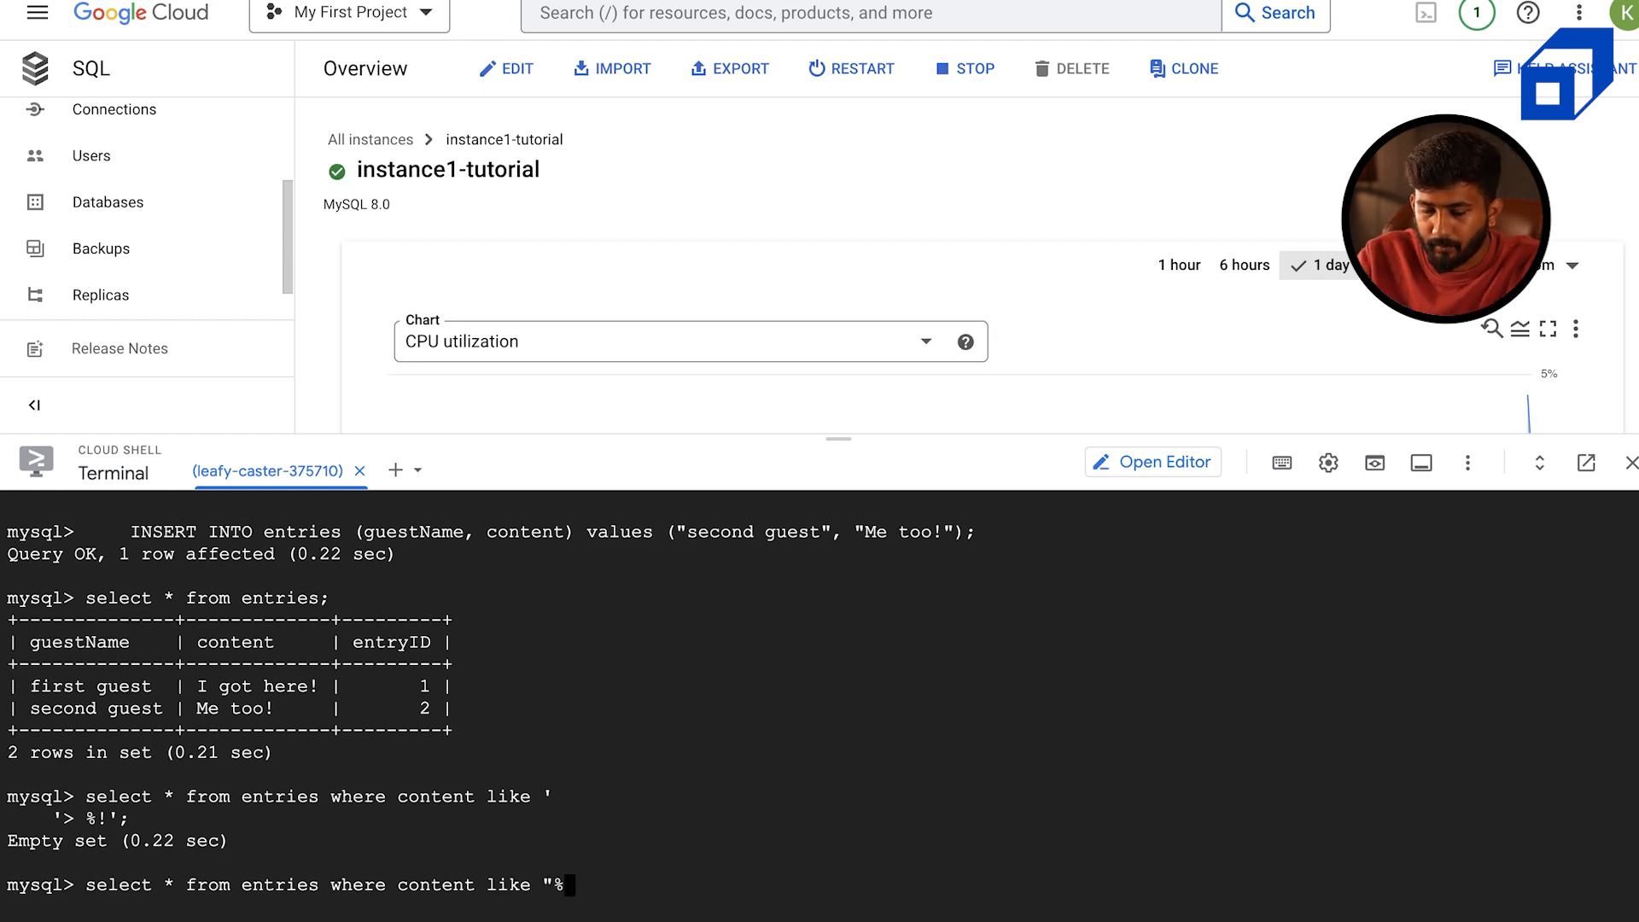
{"action": "type", "text": "!\";"}
{"action": "key", "text": "Return"}
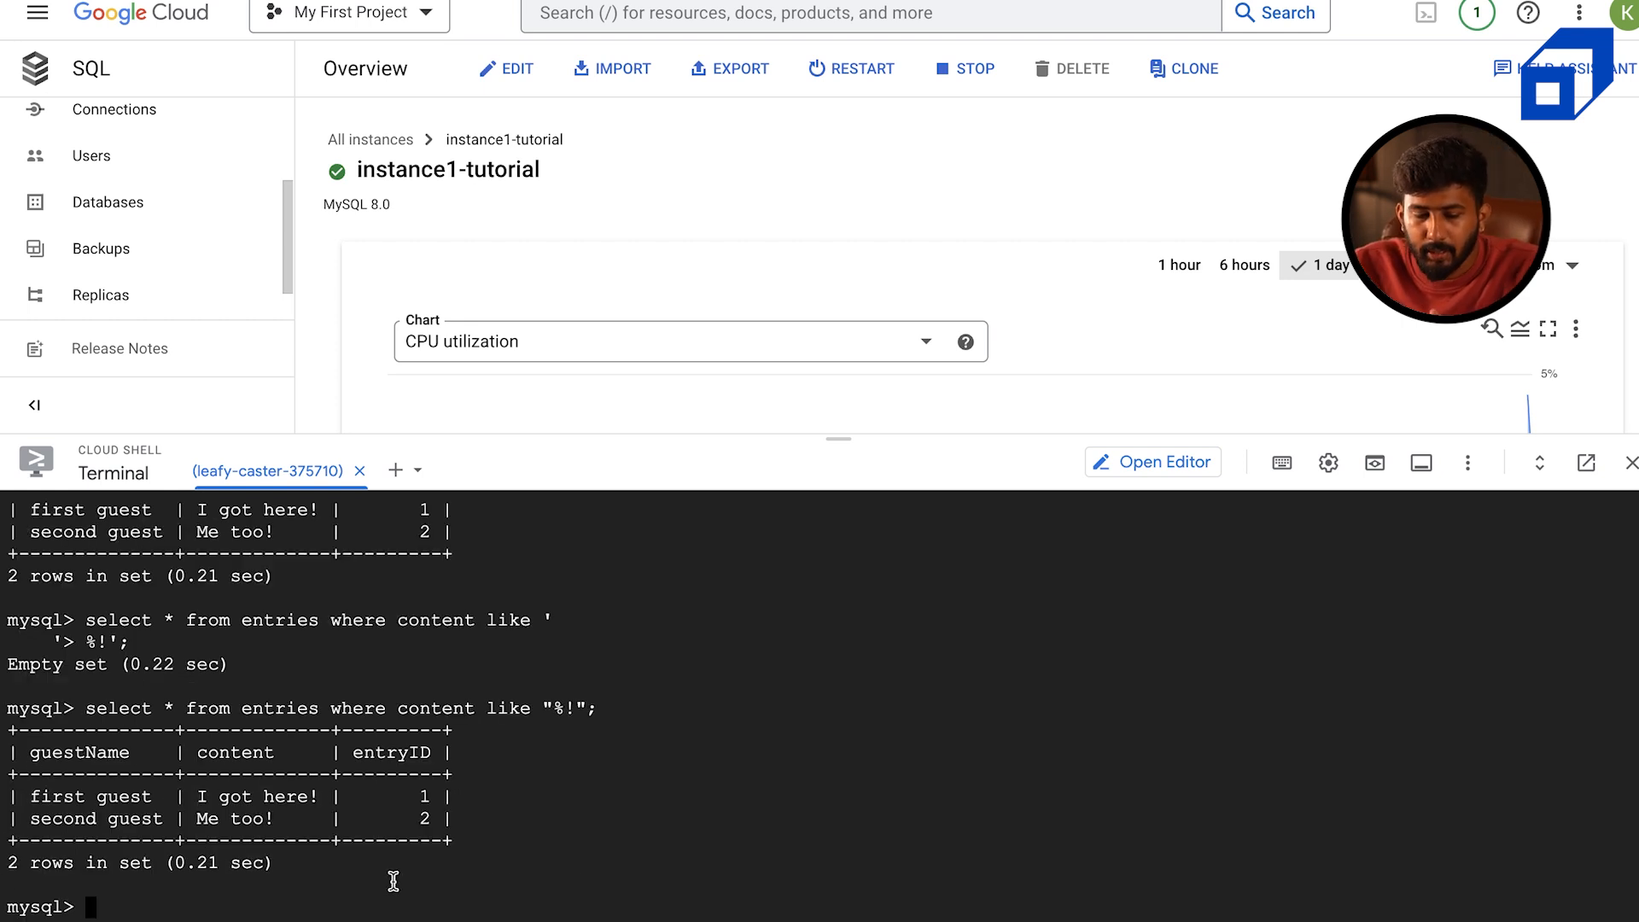
Query the entries table for the row where entryID = "1"
{"action": "key", "text": "Up"}
{"action": "key", "text": "BackSpace"}
{"action": "key", "text": "BackSpace"}
{"action": "key", "text": "BackSpace"}
{"action": "key", "text": "BackSpace"}
{"action": "key", "text": "BackSpace"}
{"action": "key", "text": "BackSpace"}
{"action": "key", "text": "BackSpace"}
{"action": "key", "text": "BackSpace"}
{"action": "key", "text": "BackSpace"}
{"action": "key", "text": "BackSpace"}
{"action": "key", "text": "BackSpace"}
{"action": "key", "text": "BackSpace"}
{"action": "key", "text": "BackSpace"}
{"action": "key", "text": "BackSpace"}
{"action": "key", "text": "BackSpace"}
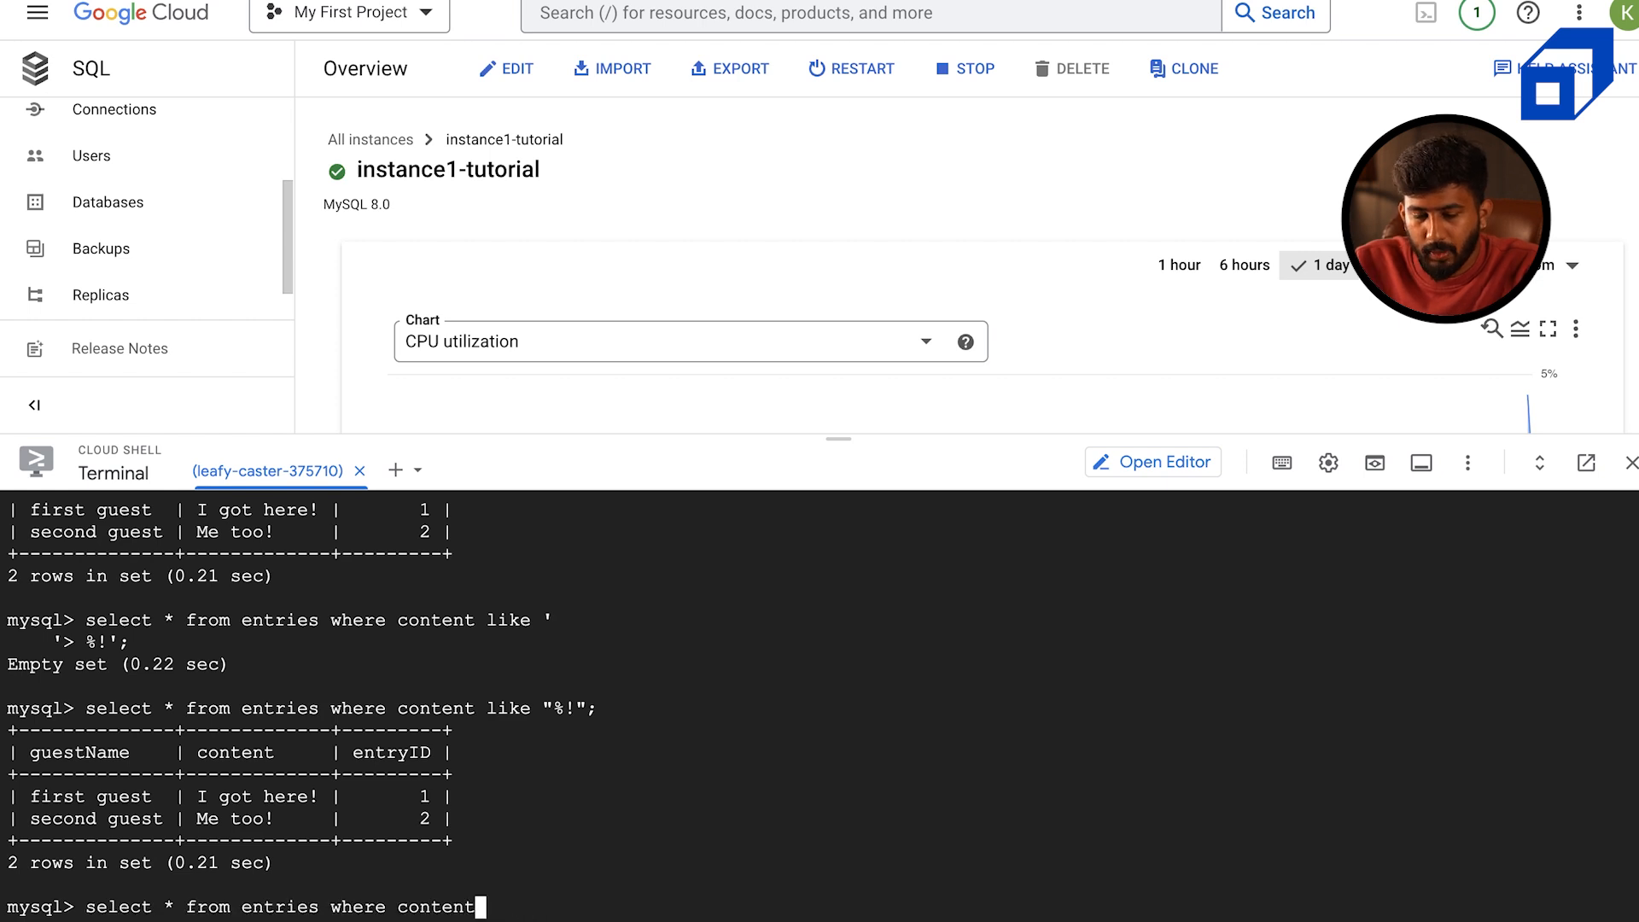
{"action": "key", "text": "BackSpace"}
{"action": "key", "text": "BackSpace"}
{"action": "key", "text": "BackSpace"}
{"action": "type", "text": "entr"}
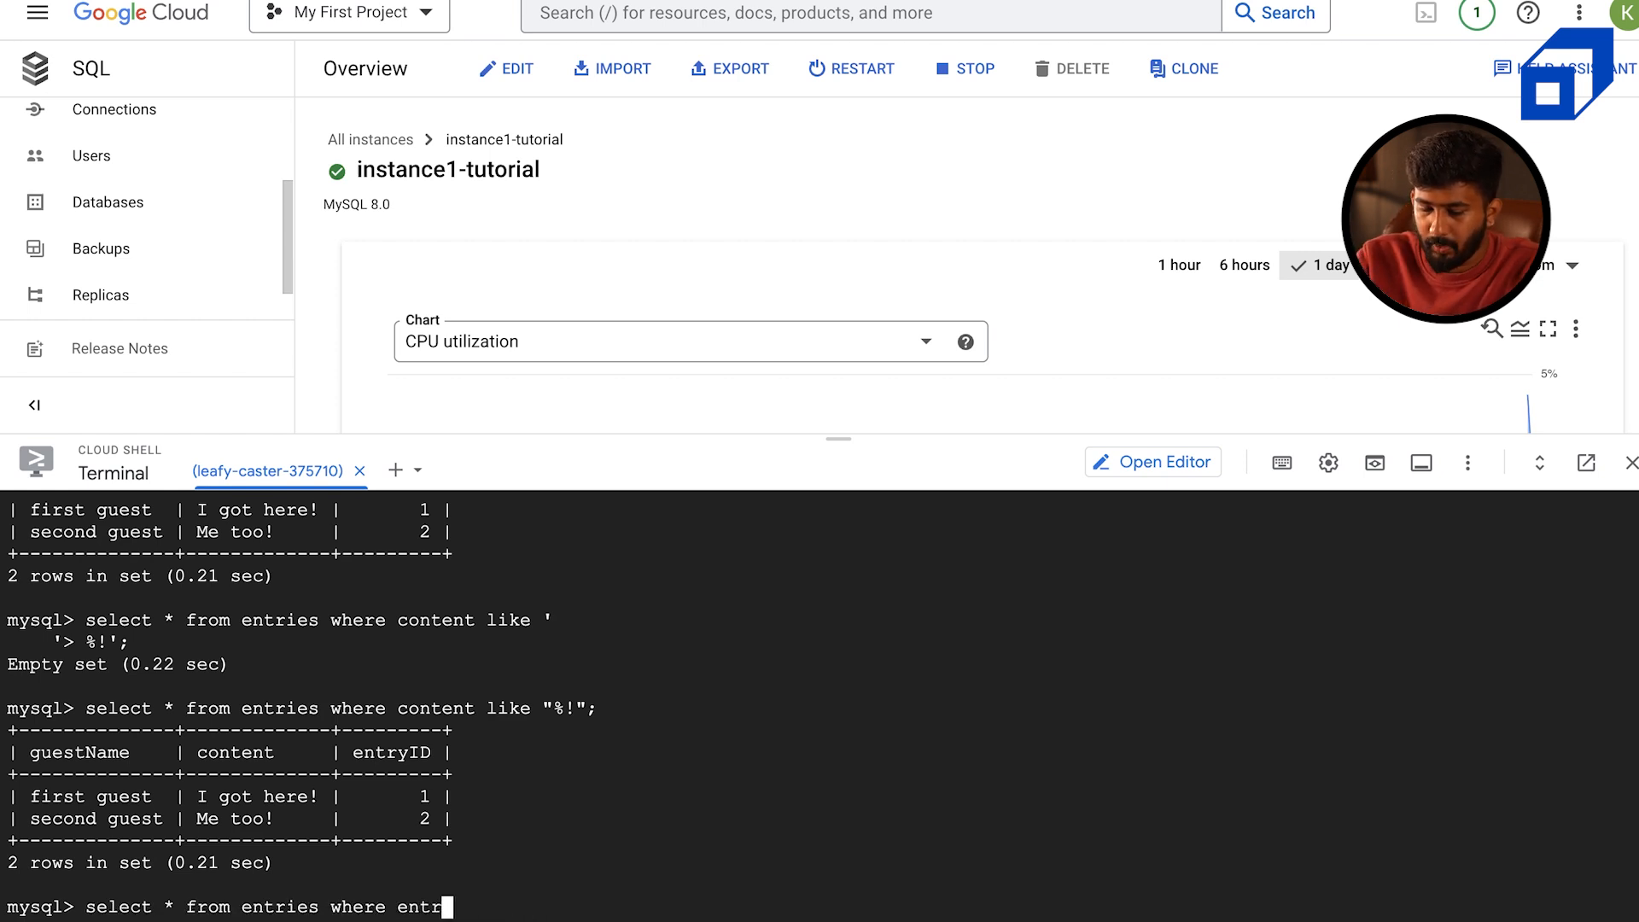
{"action": "type", "text": "yID = \""}
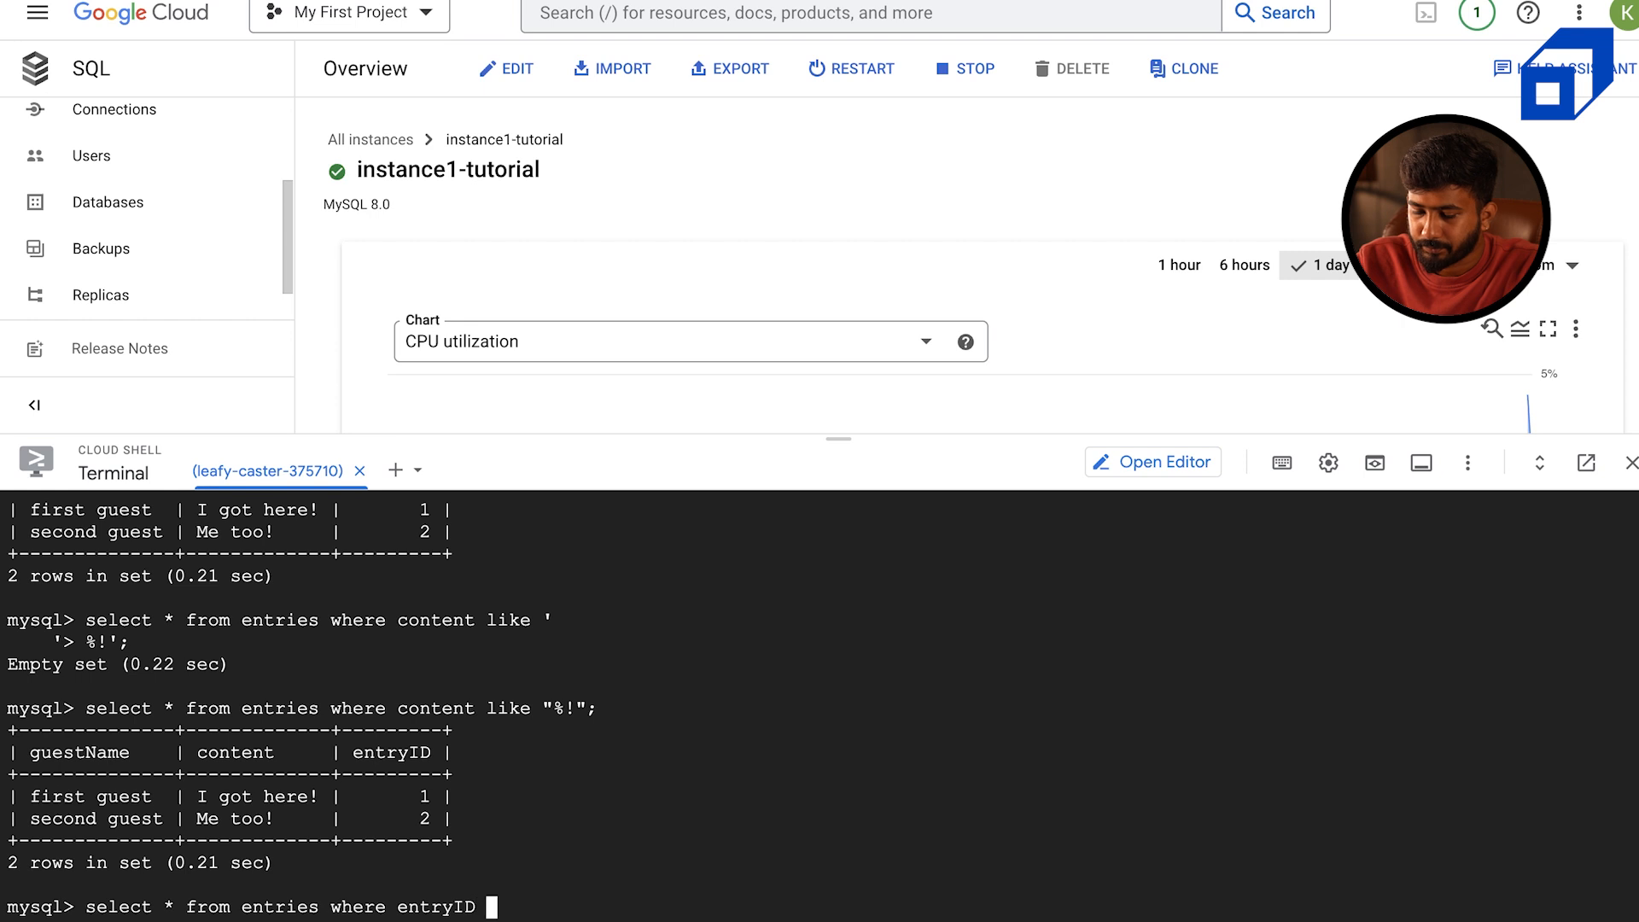
{"action": "type", "text": "1\""}
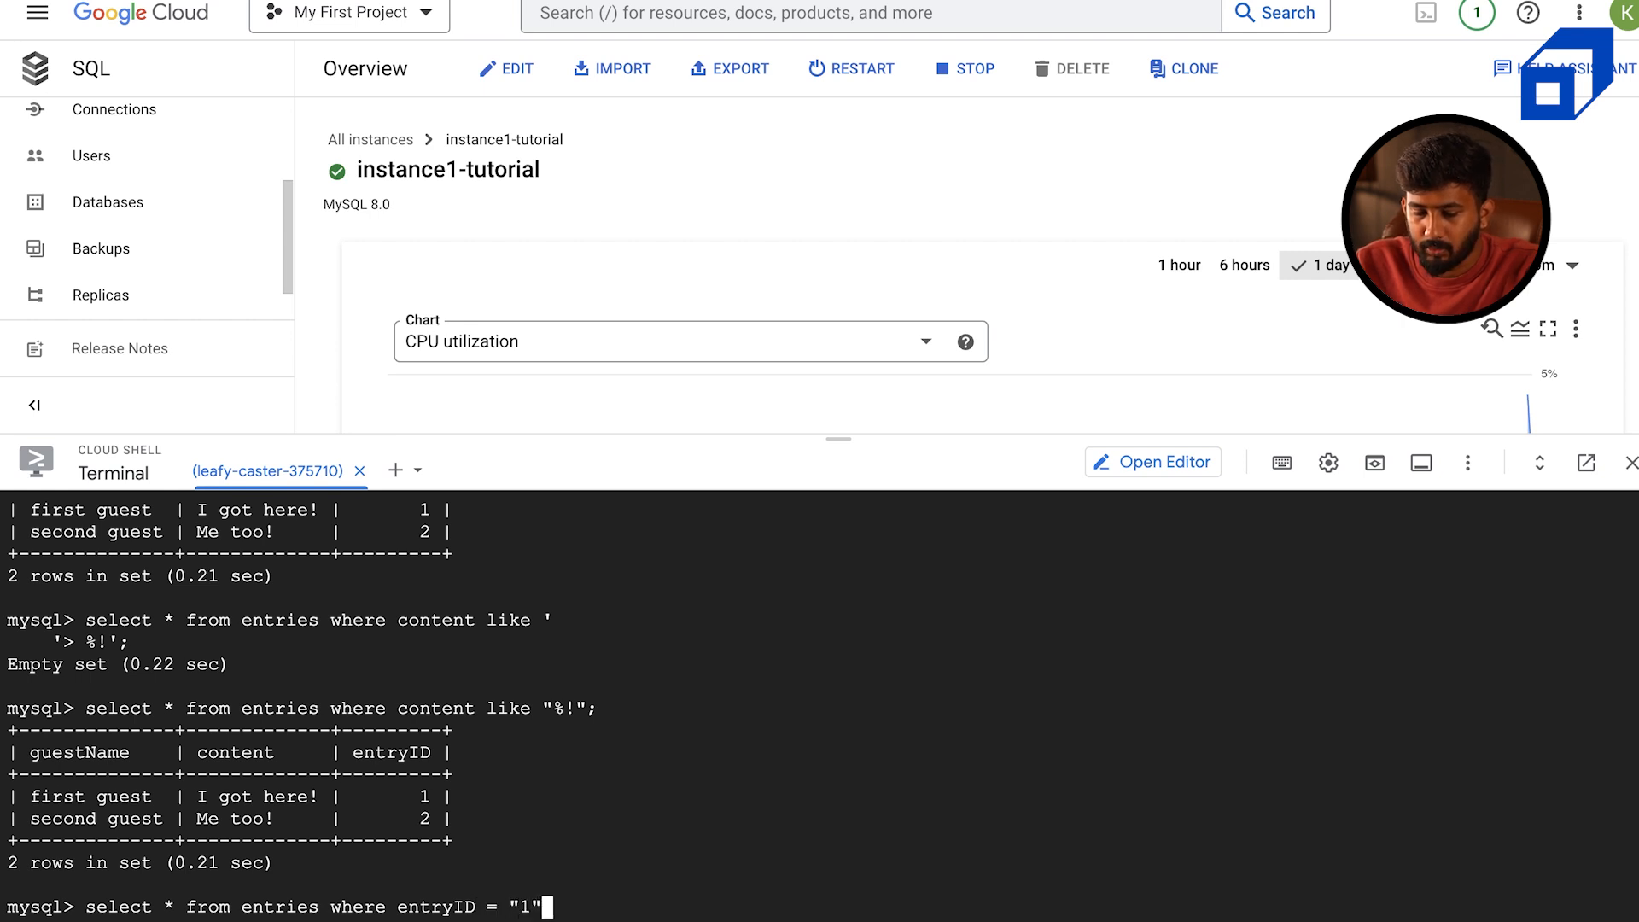
{"action": "key", "text": "Return"}
{"action": "type", "text": ";"}
{"action": "key", "text": "Return"}
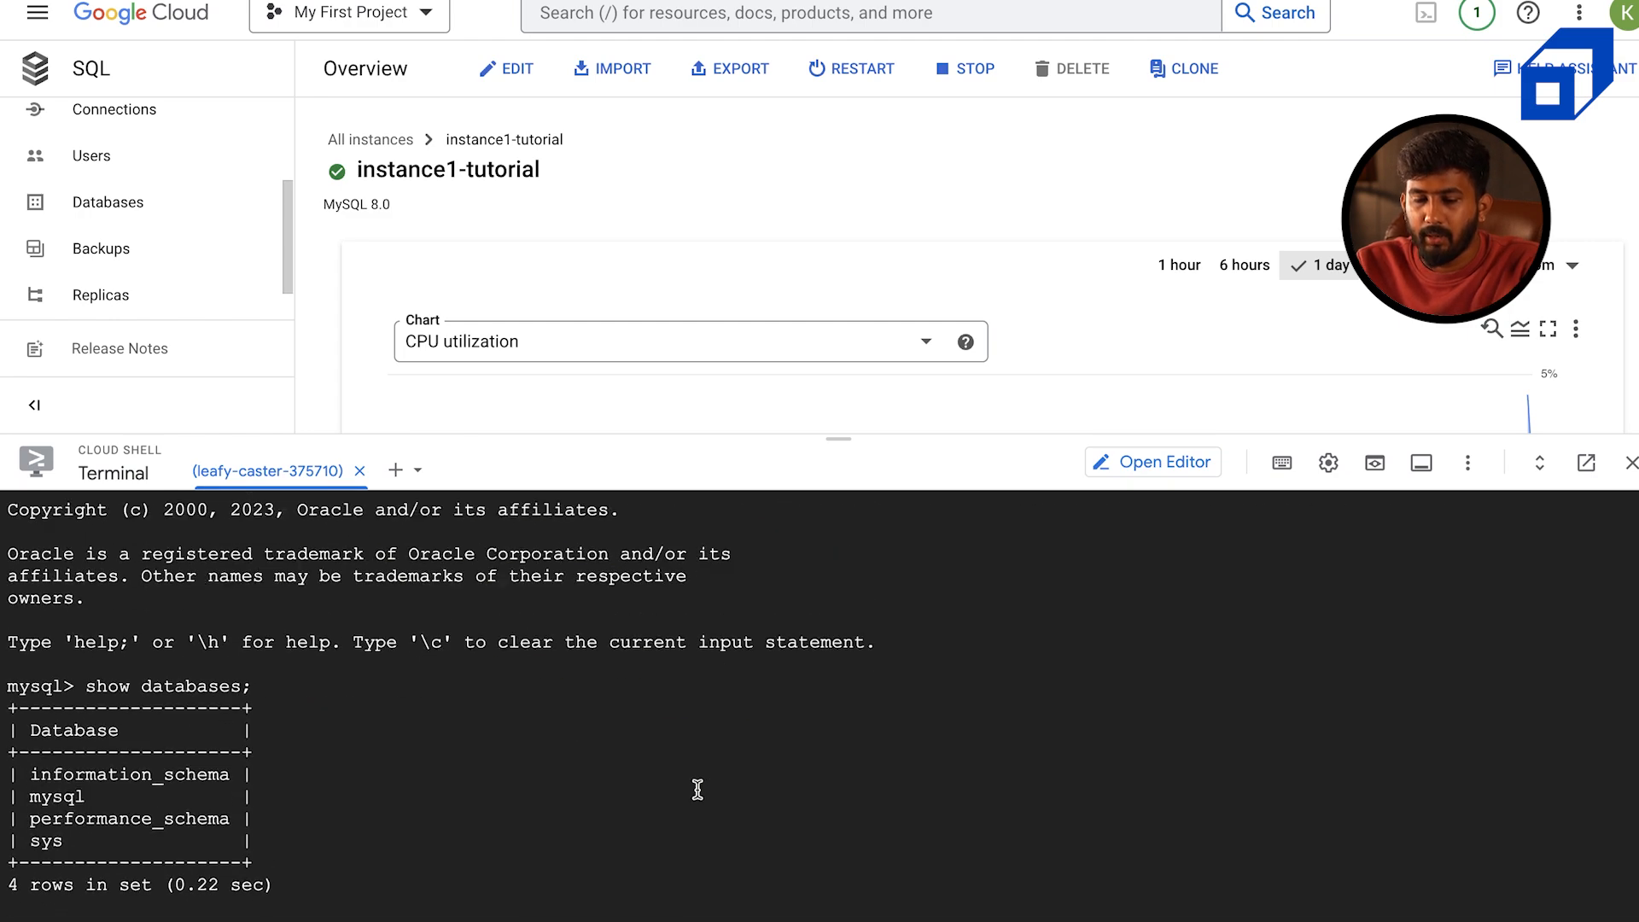
Review the terminal history from the gcloud sql connect command and show databases through to the latest entries query
{"action": "scroll", "coordinate": [697, 790], "scroll_direction": "up", "scroll_amount": 6}
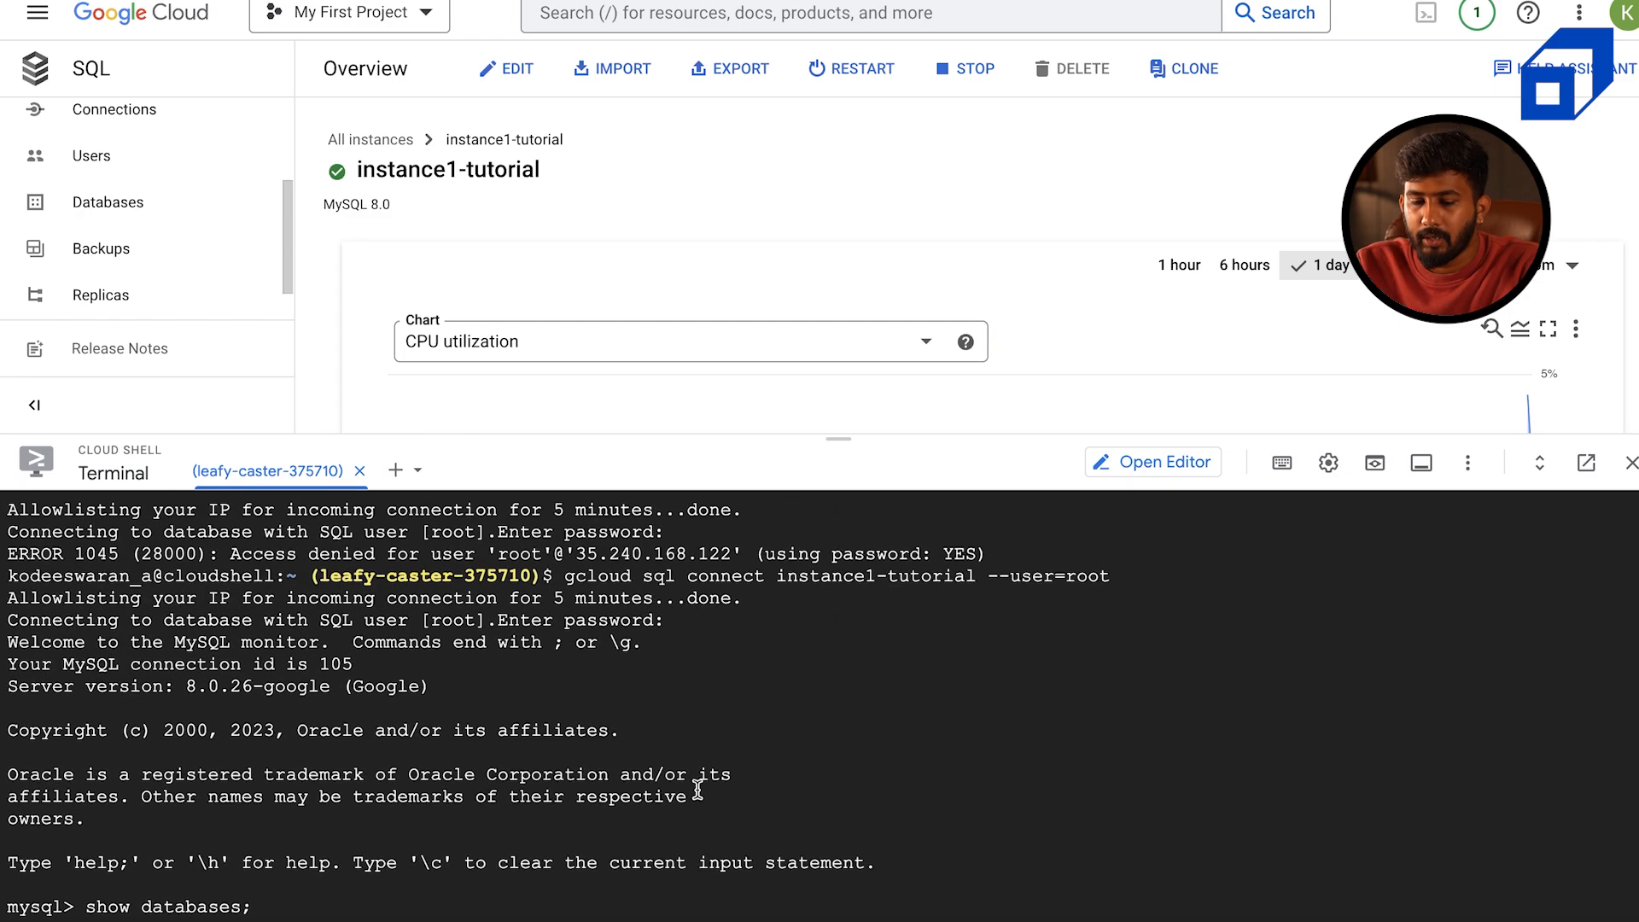
{"action": "scroll", "coordinate": [698, 789], "scroll_direction": "down", "scroll_amount": 4}
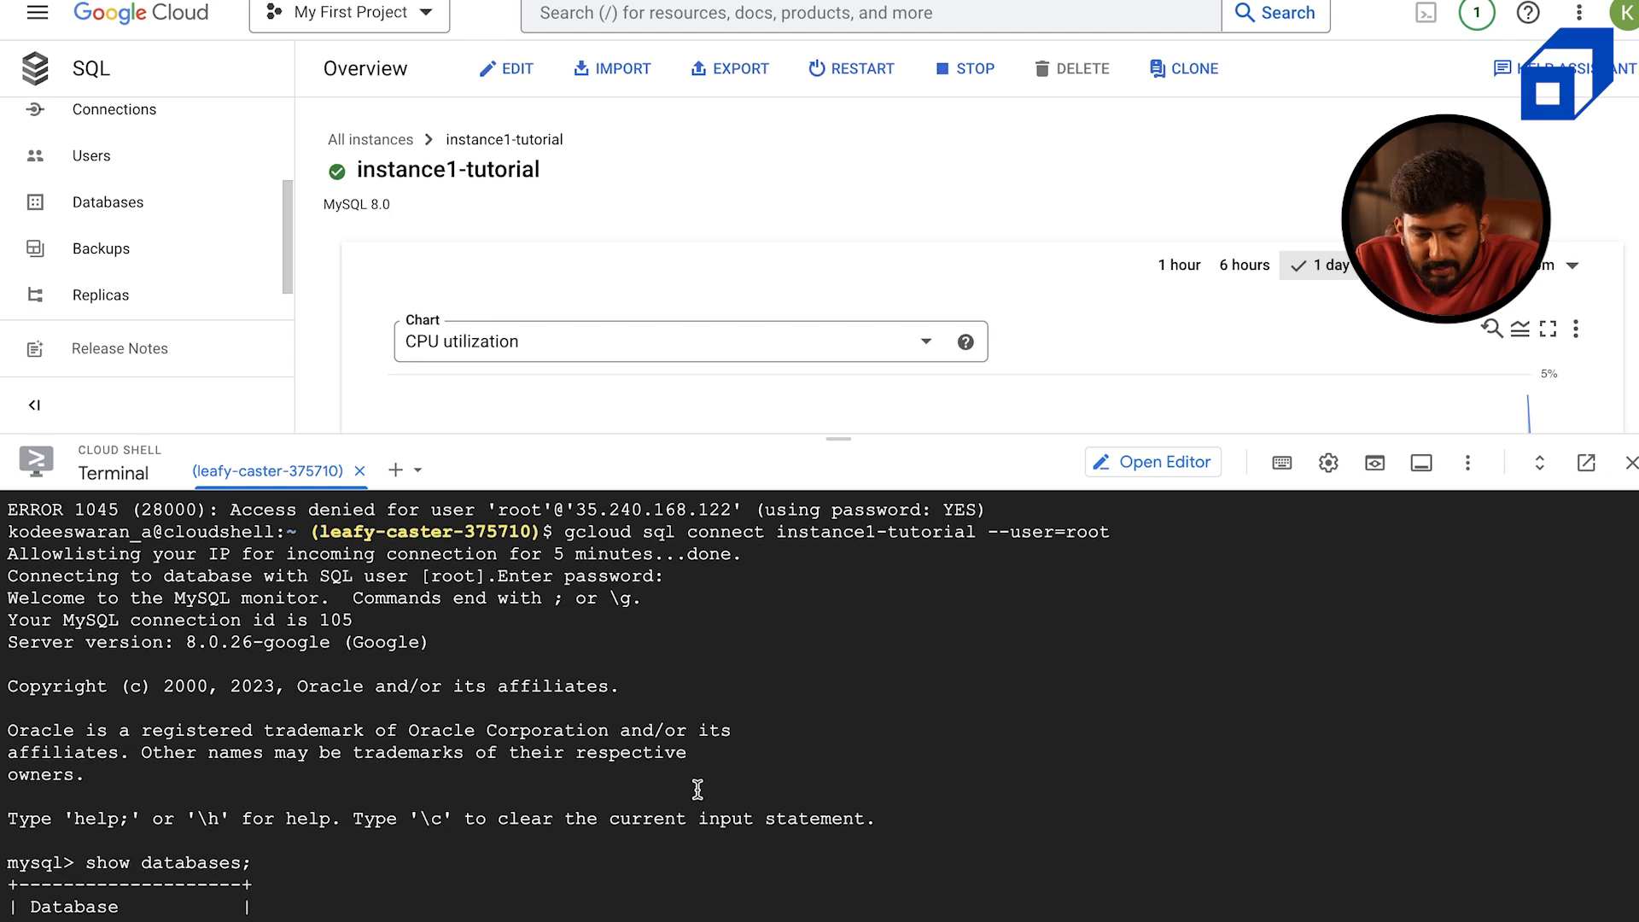
{"action": "scroll", "coordinate": [697, 790], "scroll_direction": "up", "scroll_amount": 2}
{"action": "scroll", "coordinate": [697, 790], "scroll_direction": "down", "scroll_amount": 1}
{"action": "scroll", "coordinate": [698, 790], "scroll_direction": "down", "scroll_amount": 2}
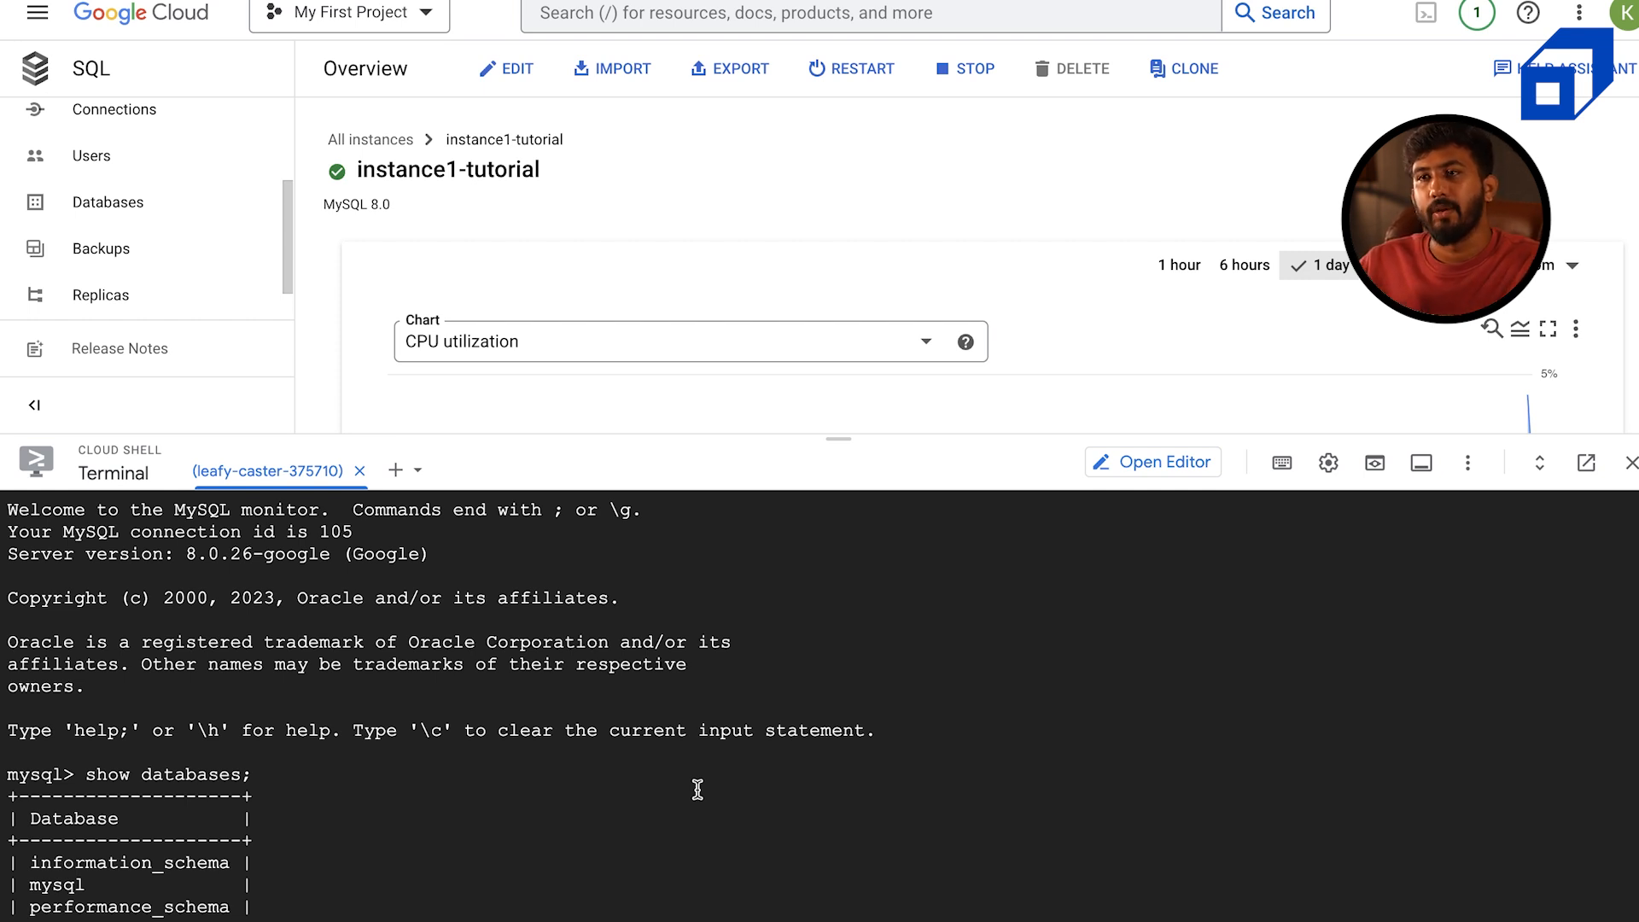
{"action": "scroll", "coordinate": [697, 790], "scroll_direction": "down", "scroll_amount": 10}
{"action": "scroll", "coordinate": [698, 790], "scroll_direction": "up", "scroll_amount": 15}
{"action": "scroll", "coordinate": [697, 789], "scroll_direction": "down", "scroll_amount": 15}
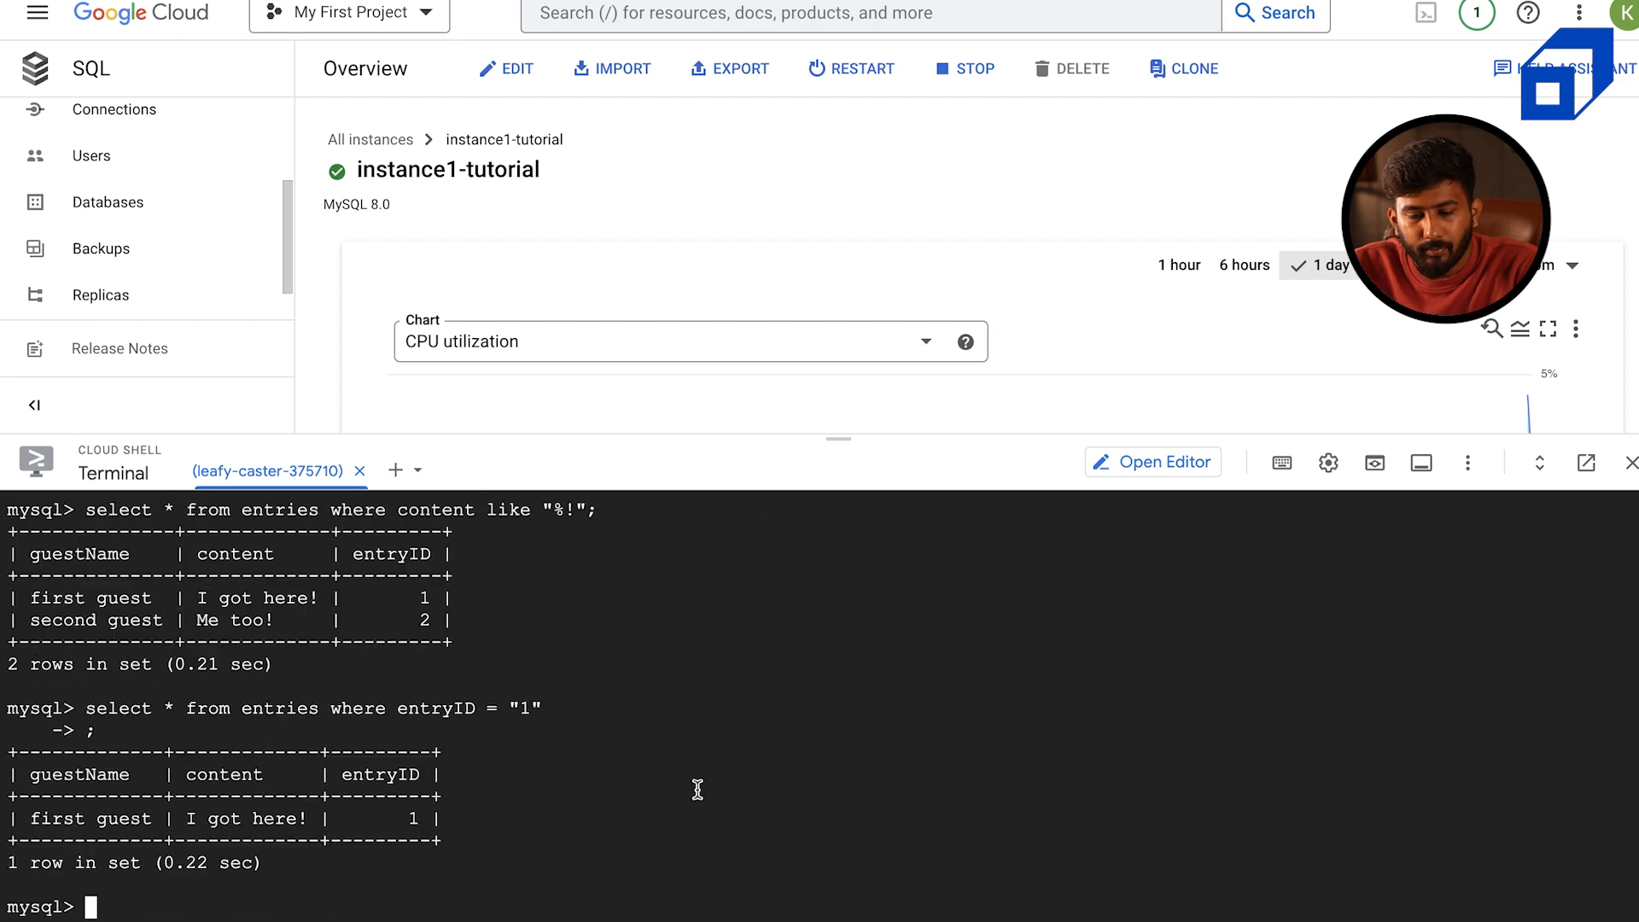